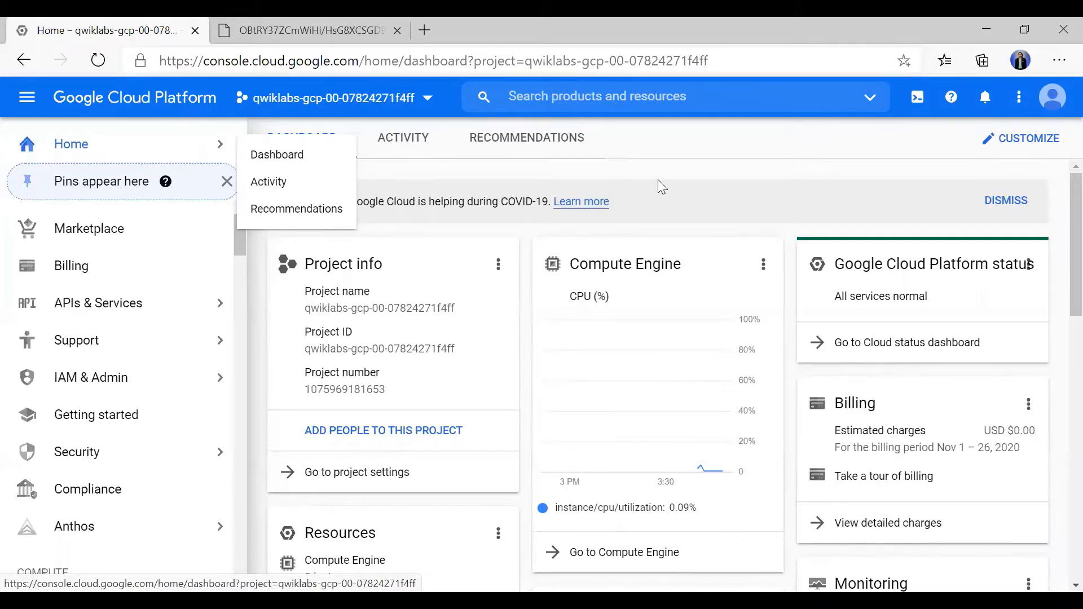
Open the list of VPC networks for the current project.
mouse_move(109, 365)
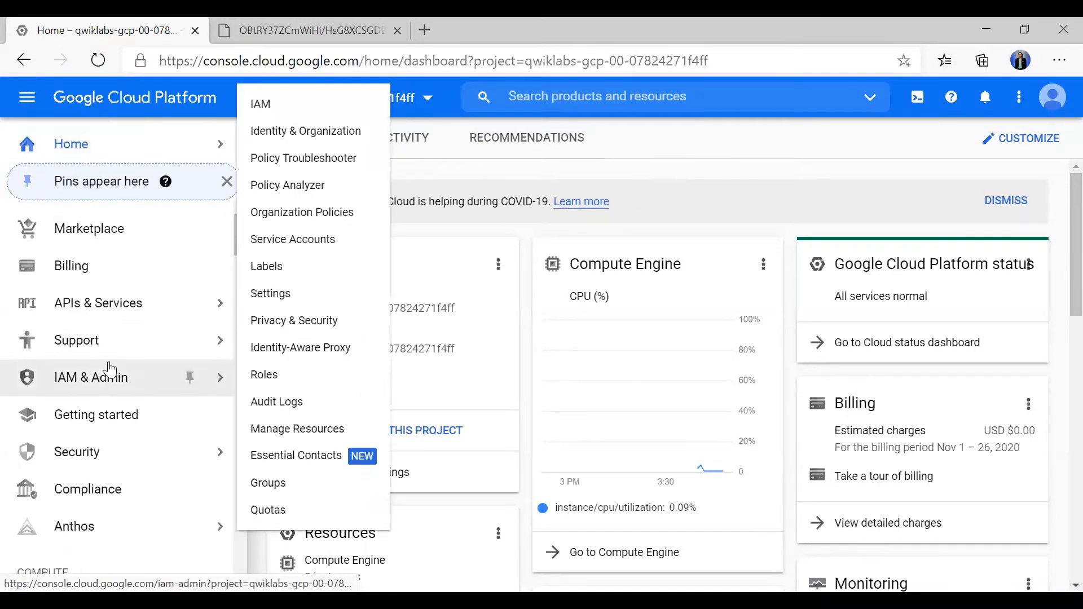
scroll(110, 370, "down", 10)
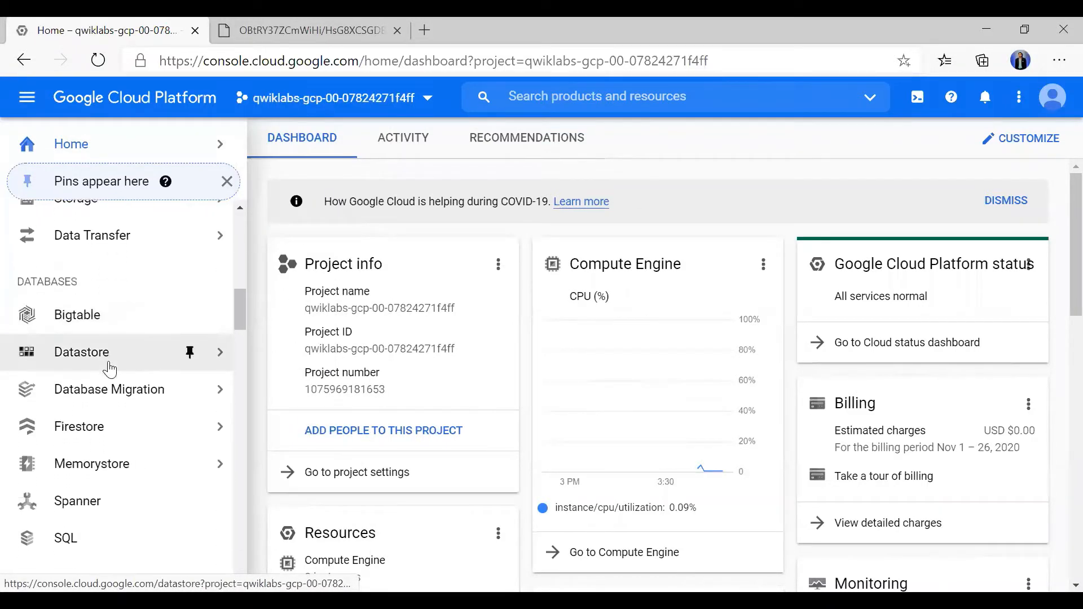
scroll(110, 370, "down", 3)
mouse_move(170, 443)
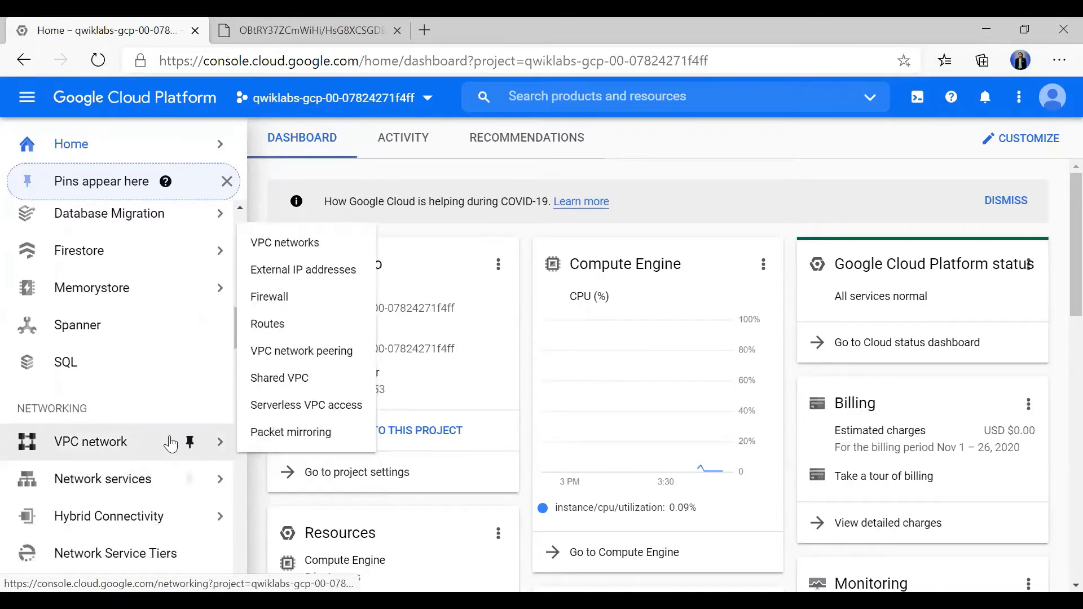
left_click(311, 242)
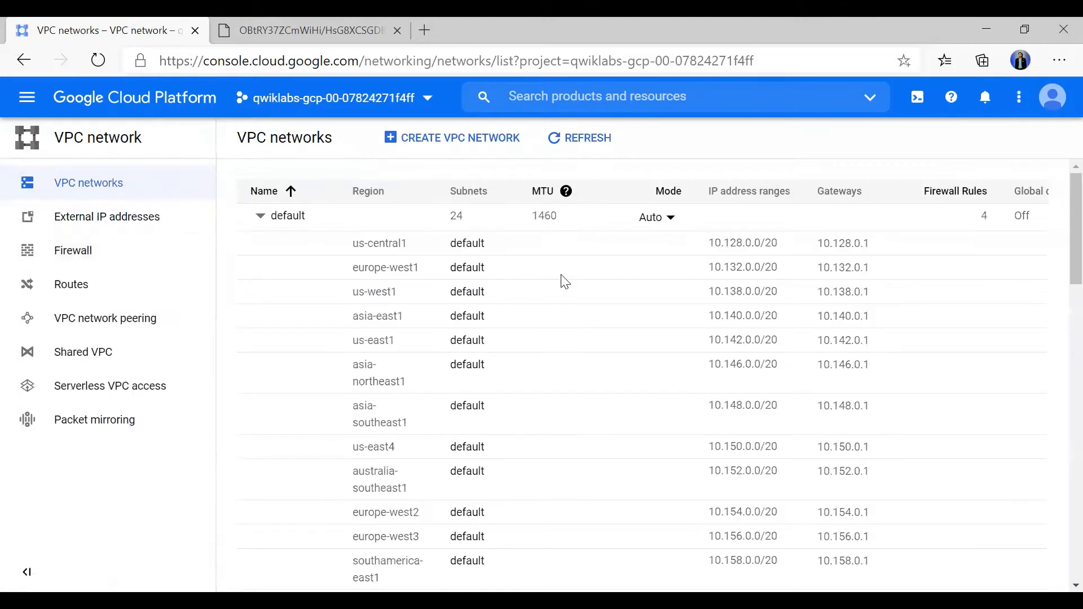
Collapse the default network's subnet list and check which project is selected.
left_click(260, 216)
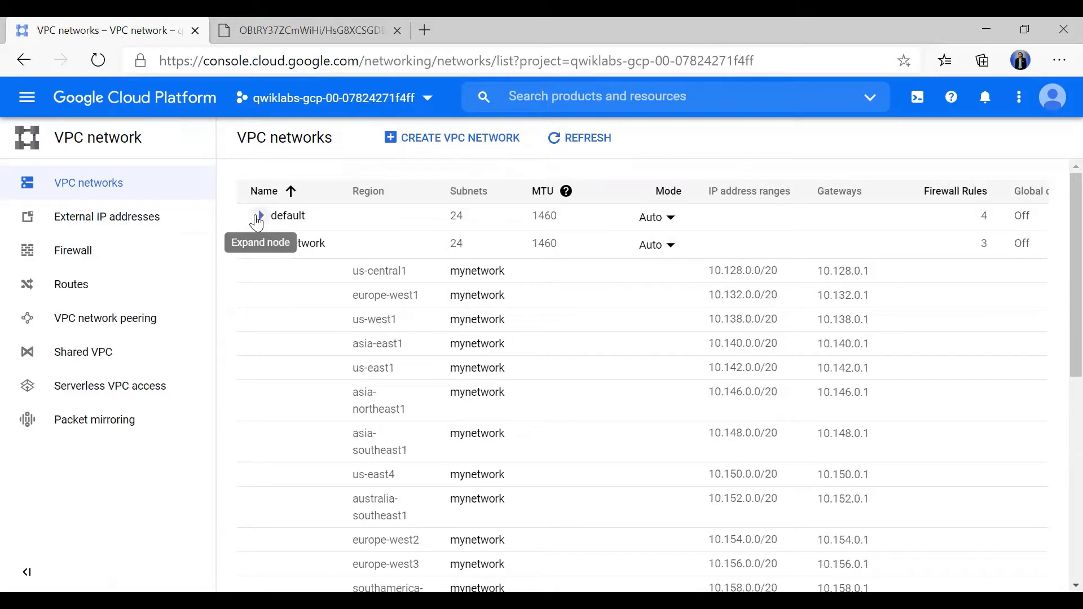
left_click(260, 218)
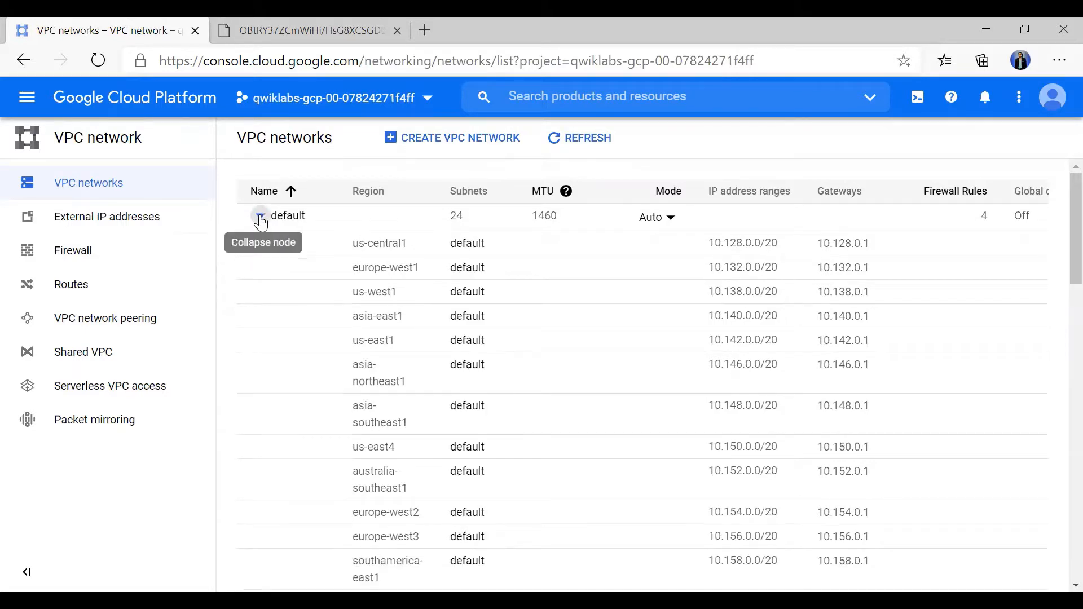
left_click(261, 217)
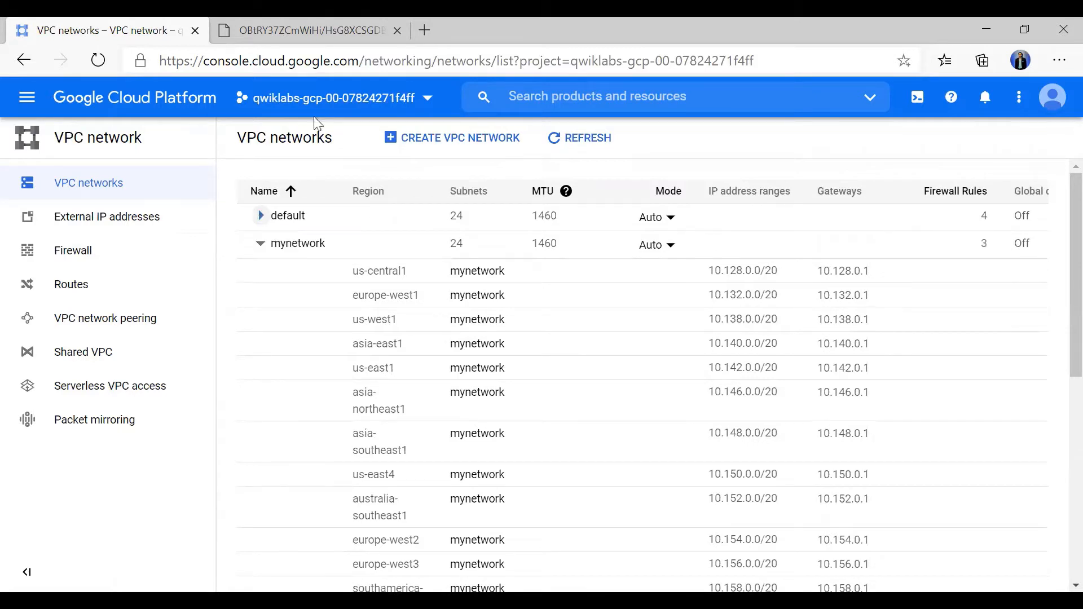
left_click(328, 101)
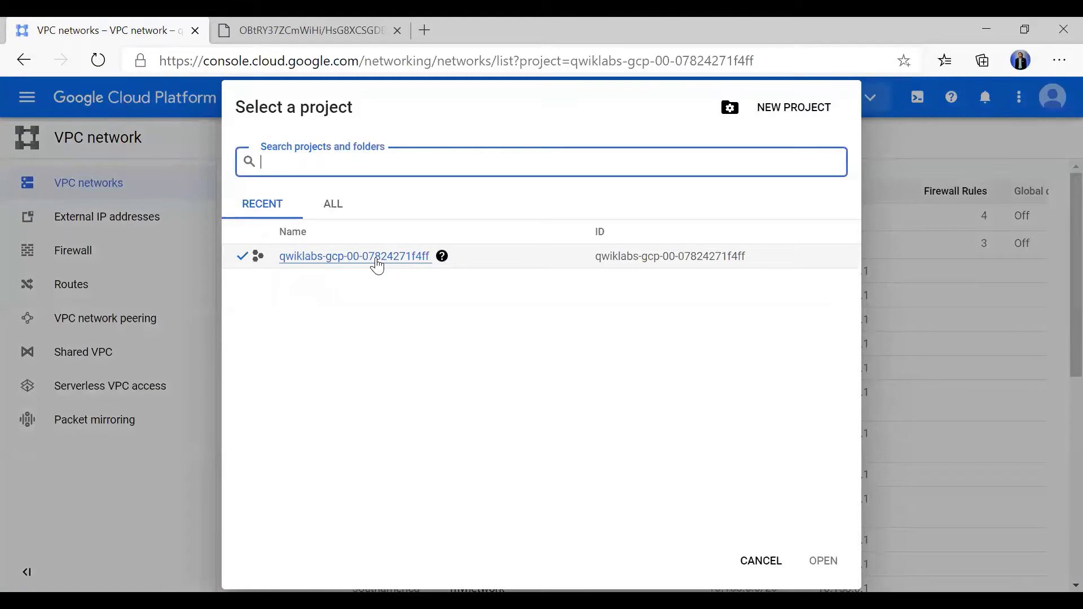
left_click(761, 561)
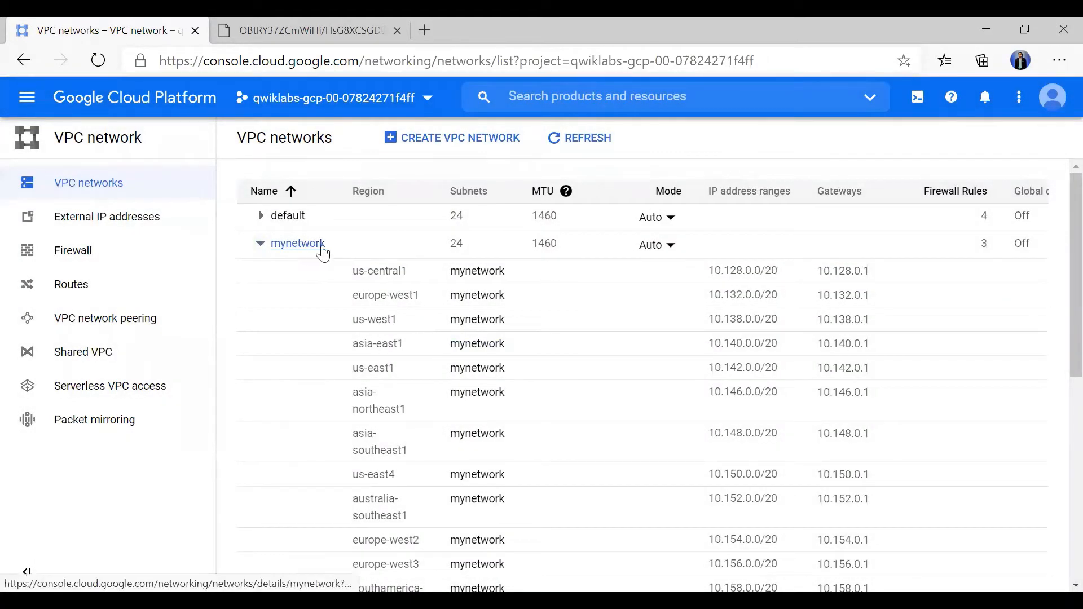
Compare the regional subnets of mynetwork with the network diagram and collapse the mynetwork subnet list.
left_click(253, 20)
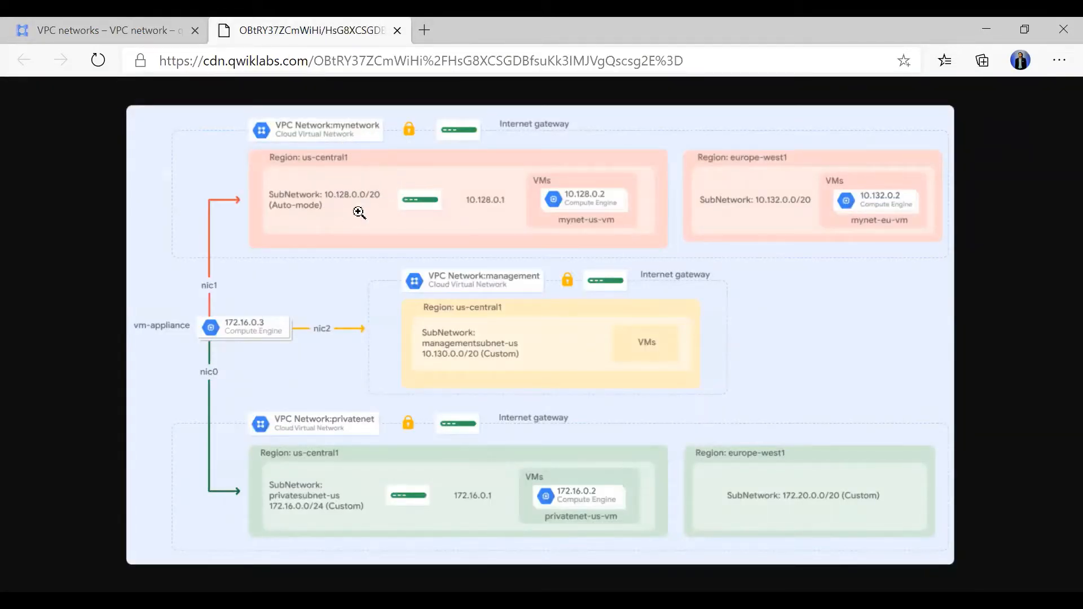
left_click(158, 26)
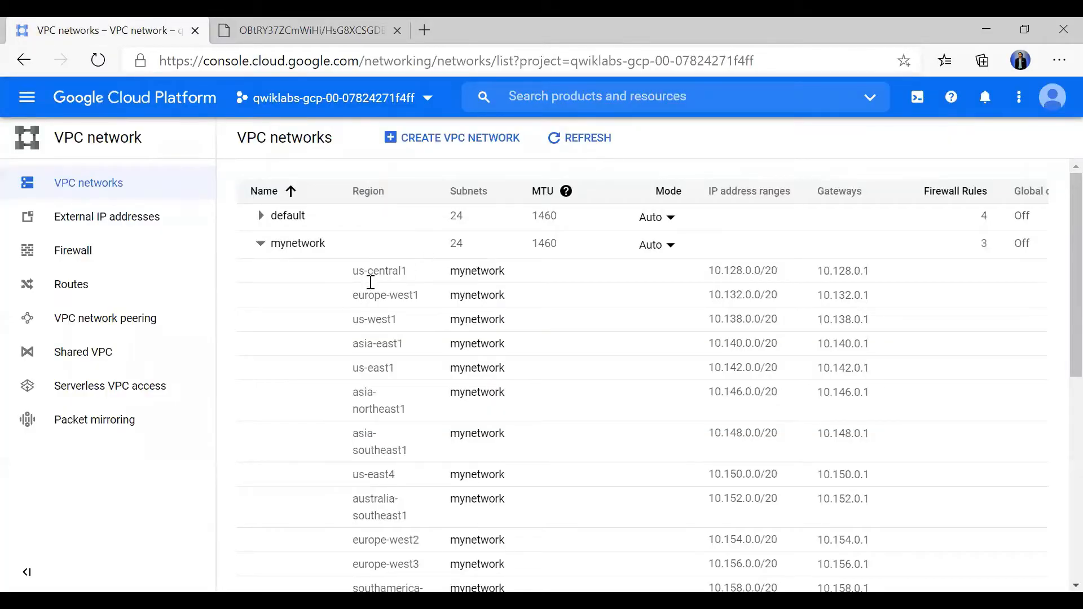
scroll(387, 351, "down", 5)
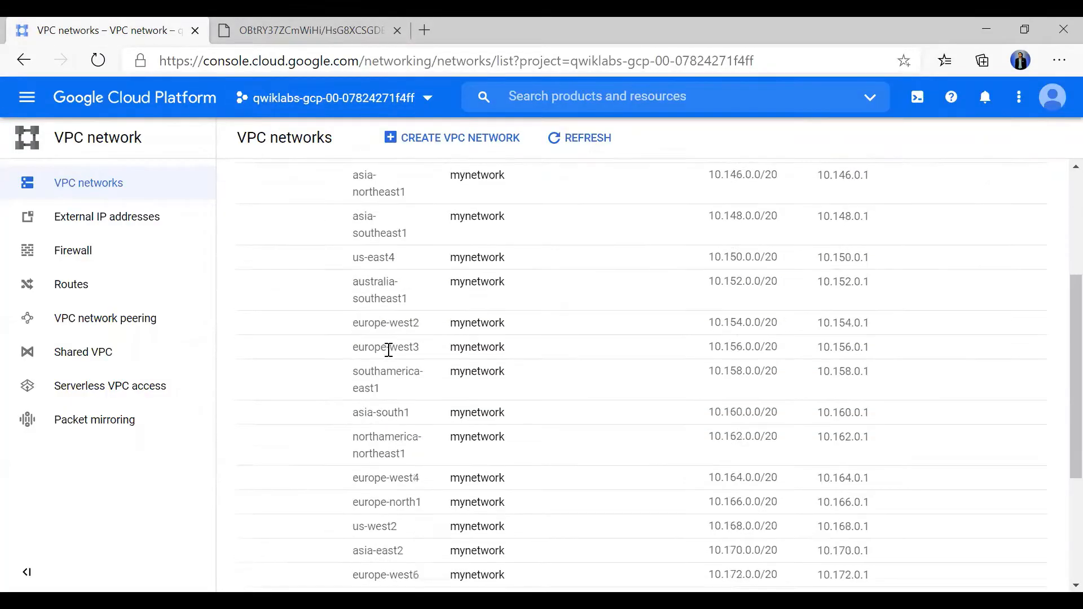
scroll(389, 350, "up", 6)
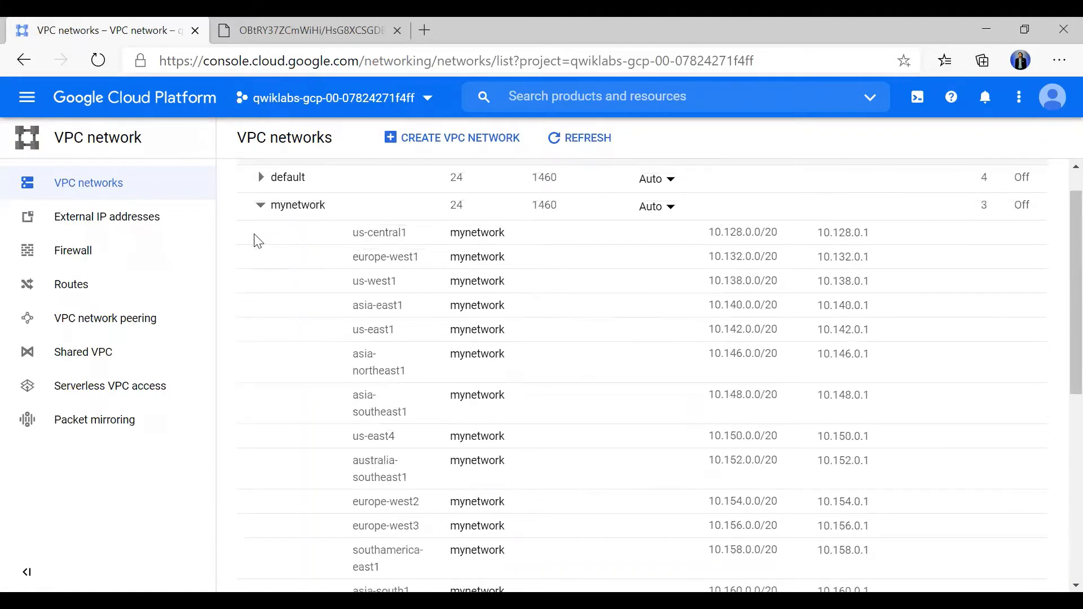
left_click(262, 210)
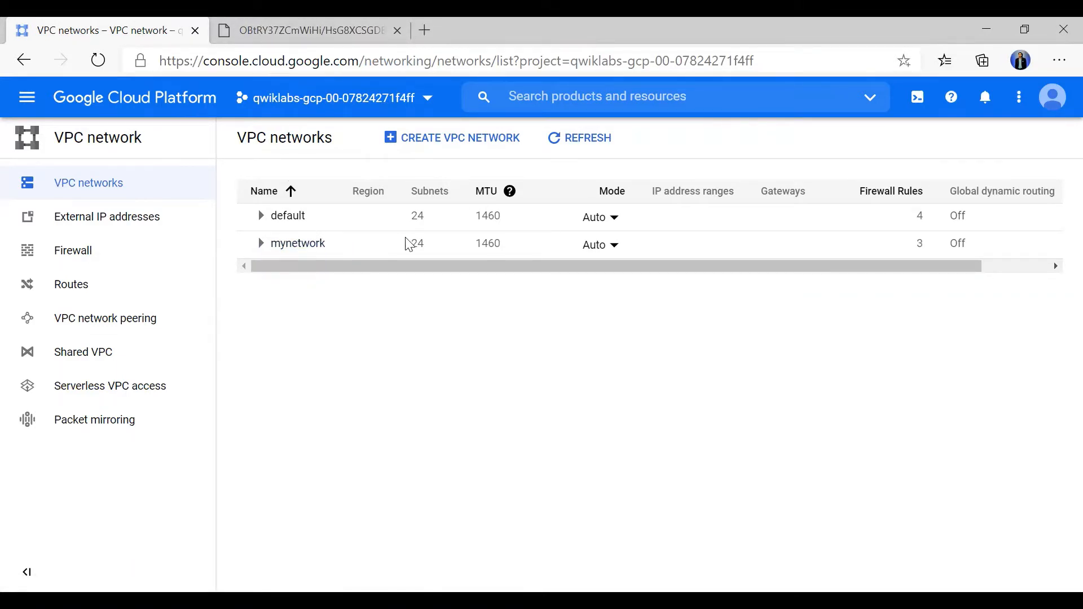
left_click(289, 23)
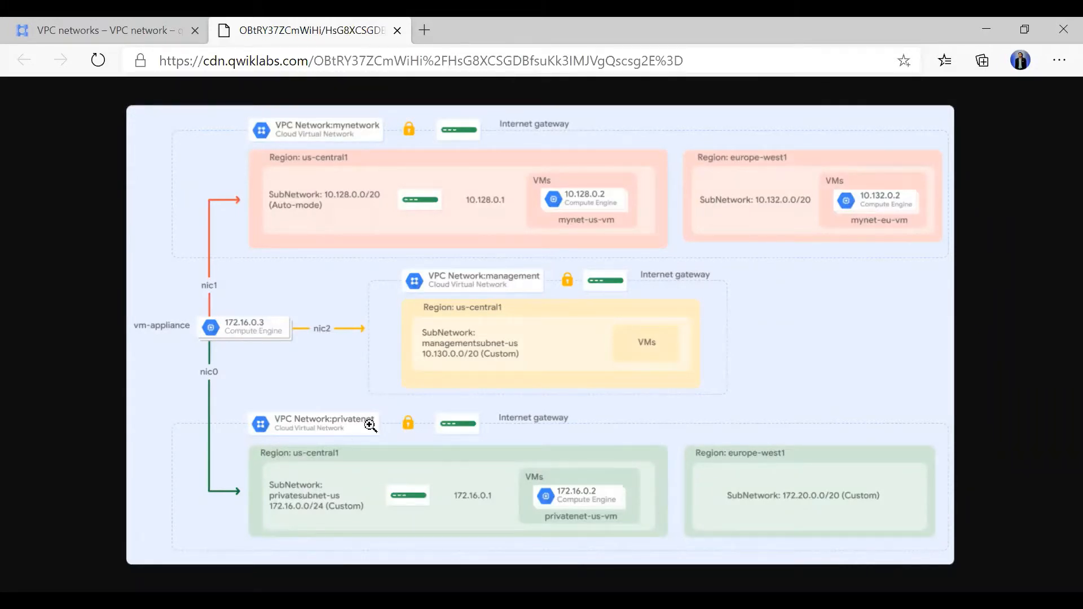
left_click(83, 19)
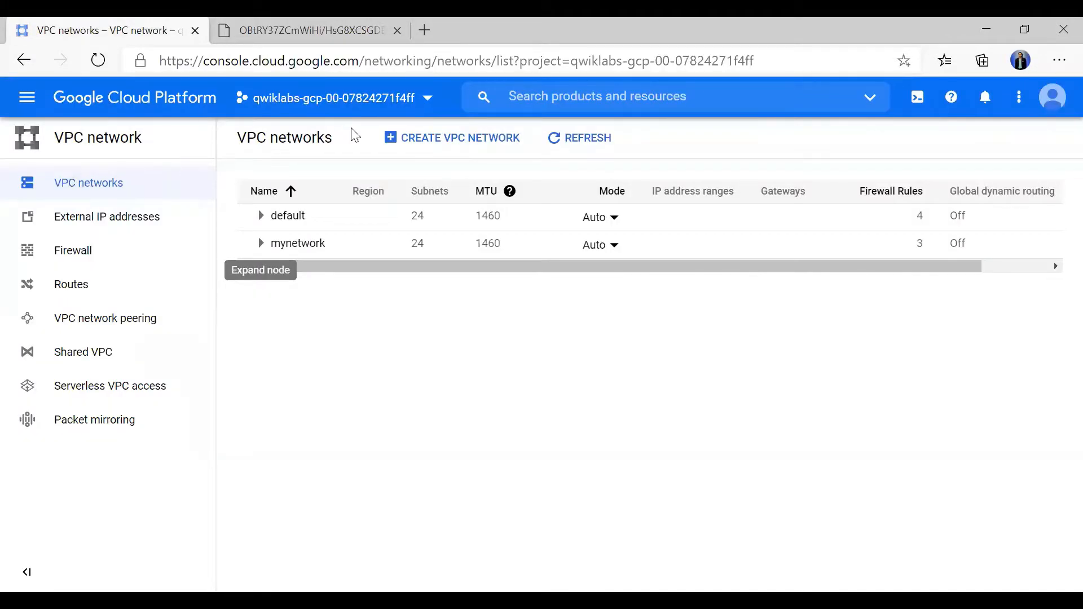
Start creating a new VPC network and name it managementnet.
left_click(412, 143)
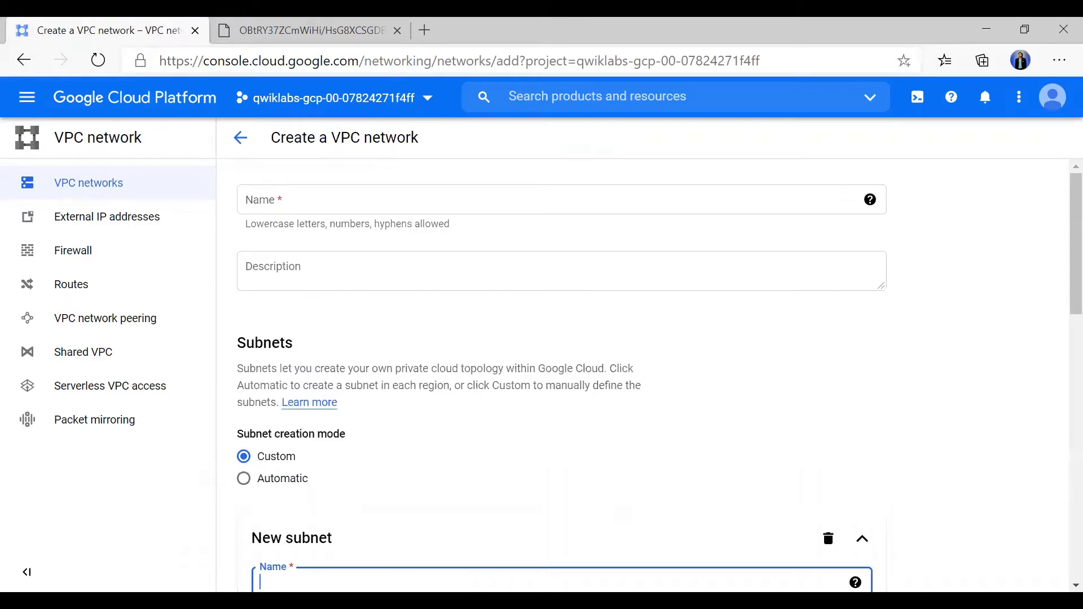
left_click(396, 197)
type("managementnet")
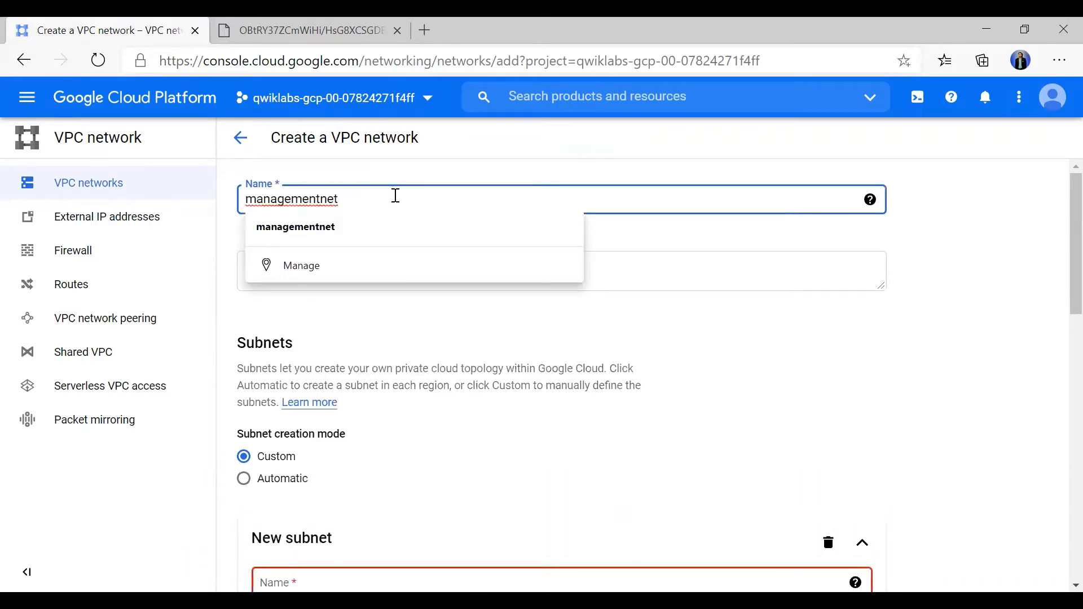
left_click(832, 331)
Name the new subnet of the managementnet network managementsubnet-us.
scroll(831, 331, "down", 4)
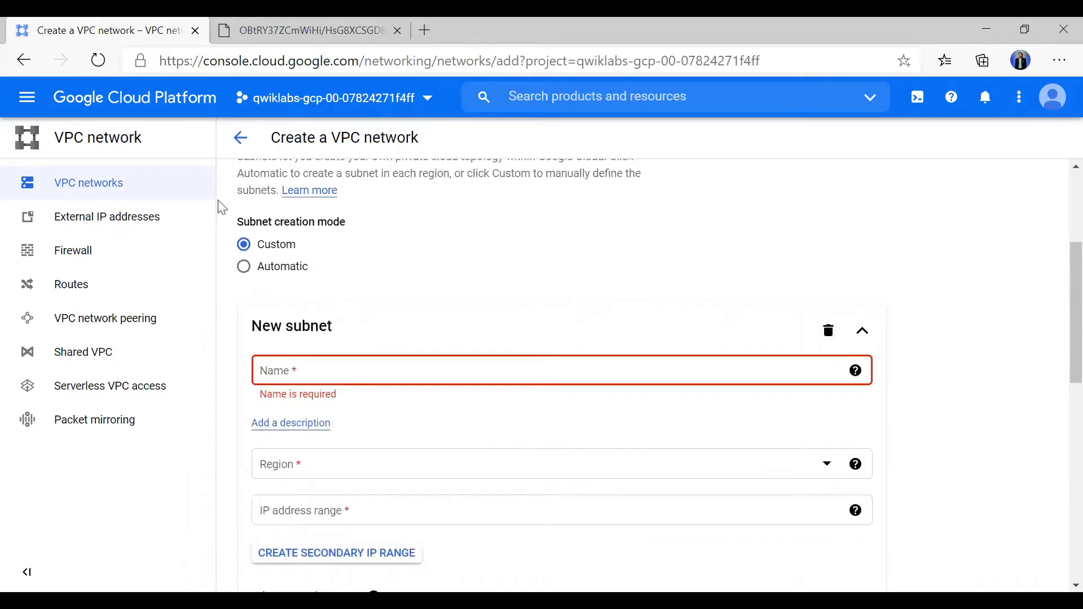
scroll(338, 304, "down", 2)
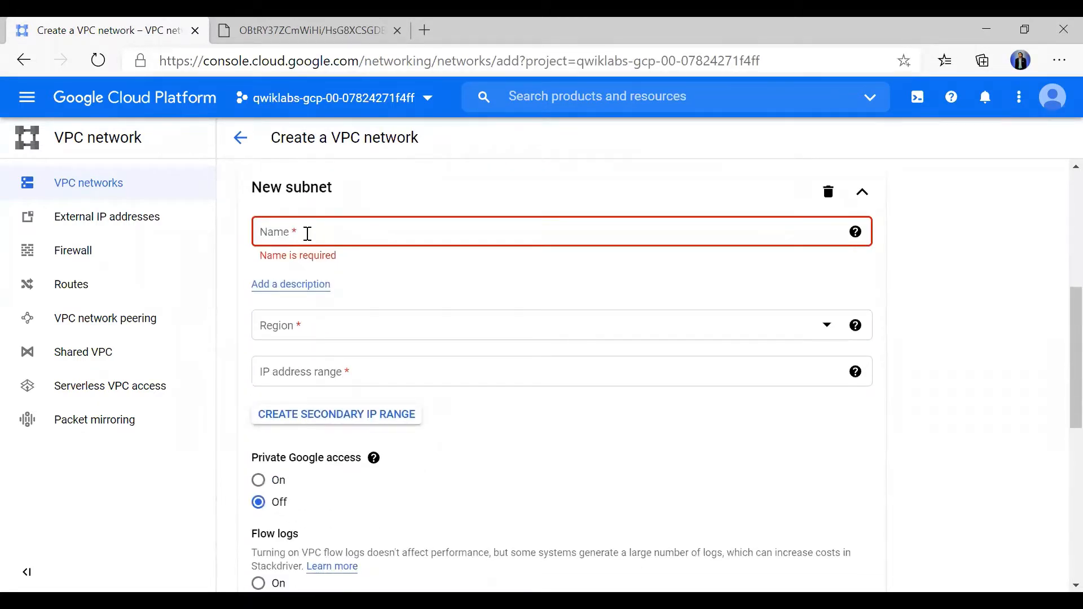
key("alt+Tab")
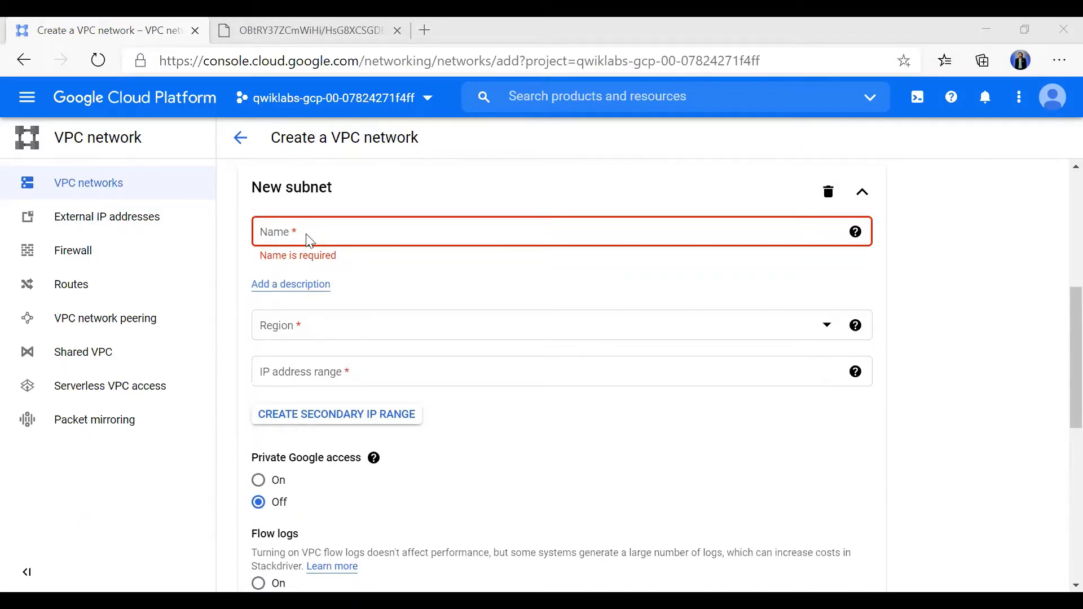
key("alt+Tab")
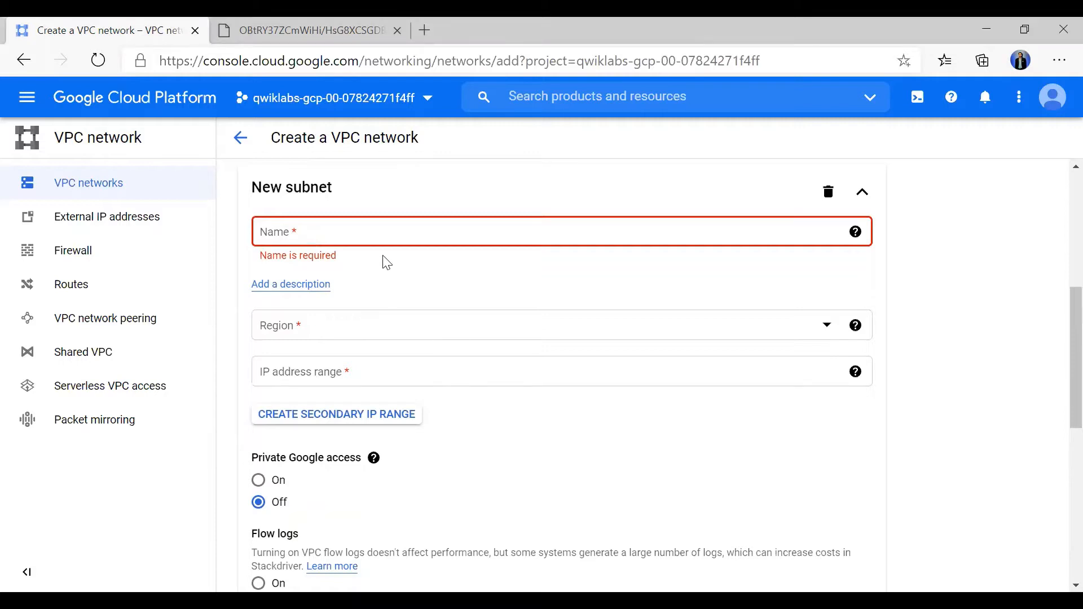
scroll(386, 262, "up", 6)
scroll(381, 254, "down", 1)
scroll(382, 254, "up", 1)
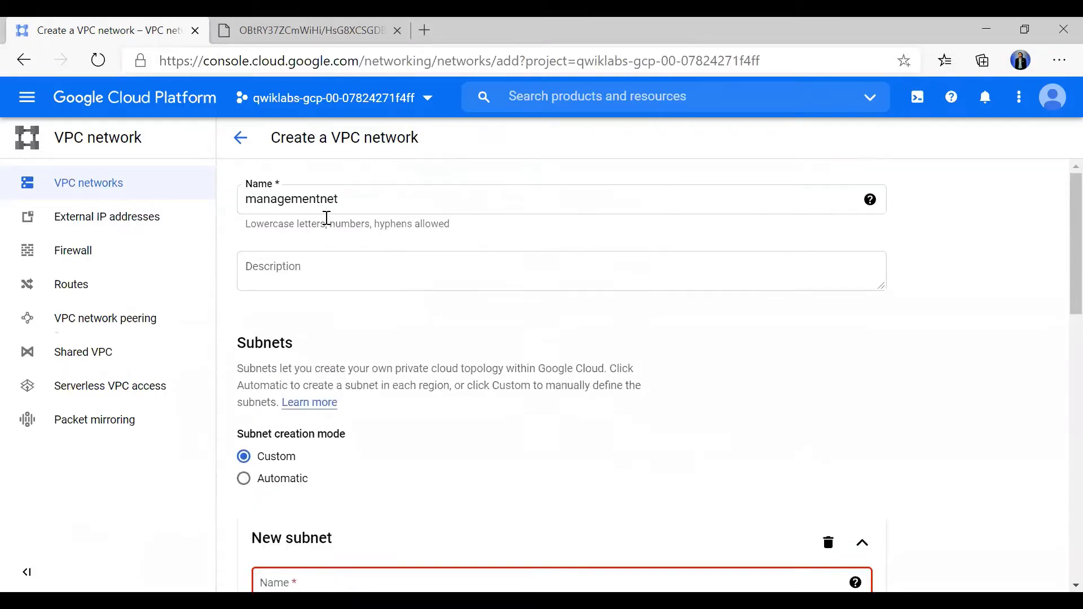
scroll(388, 343, "down", 7)
scroll(388, 344, "up", 2)
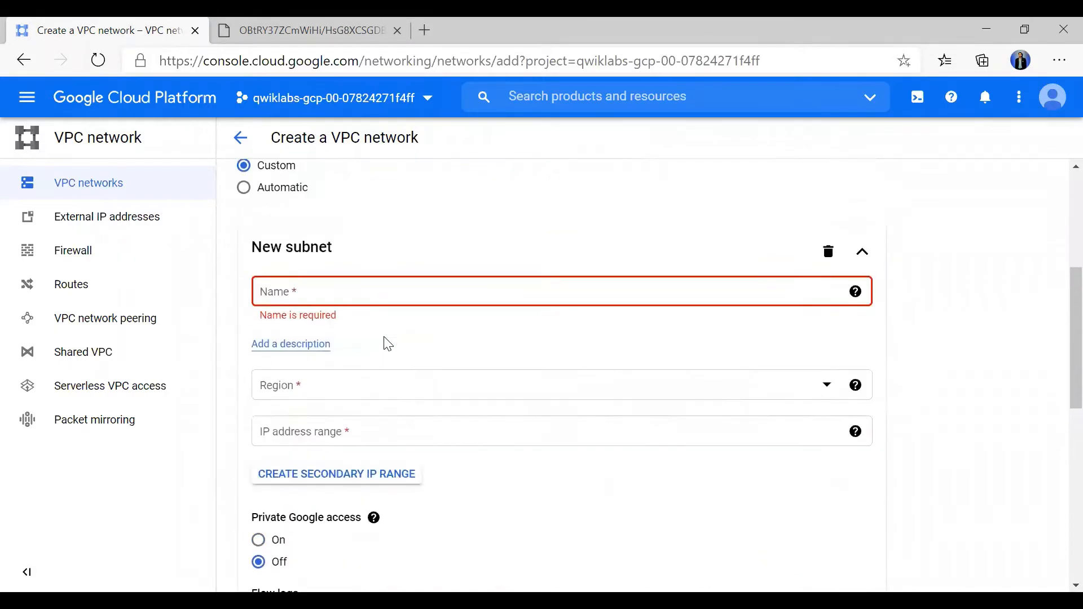
left_click(324, 293)
type("managementsubnet-us")
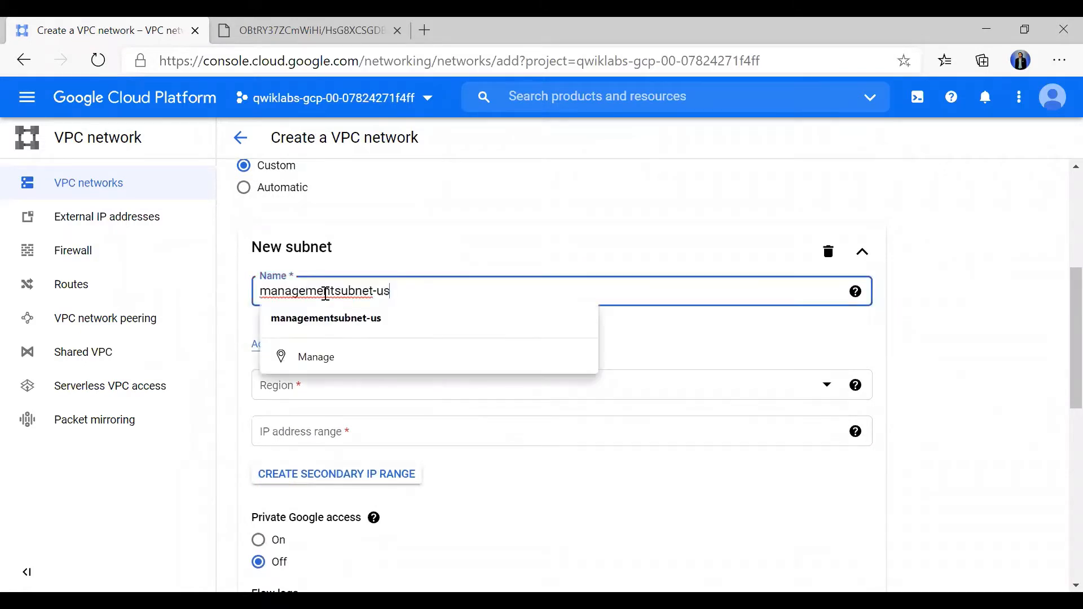
left_click(519, 223)
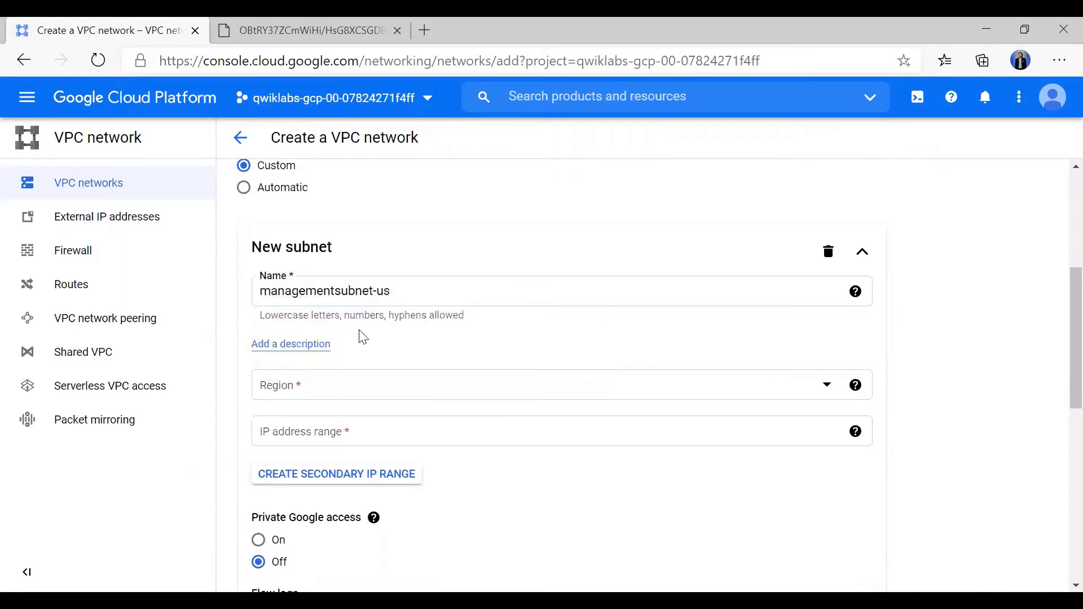
Set the region of the managementsubnet-us subnet to us-central1.
left_click(353, 395)
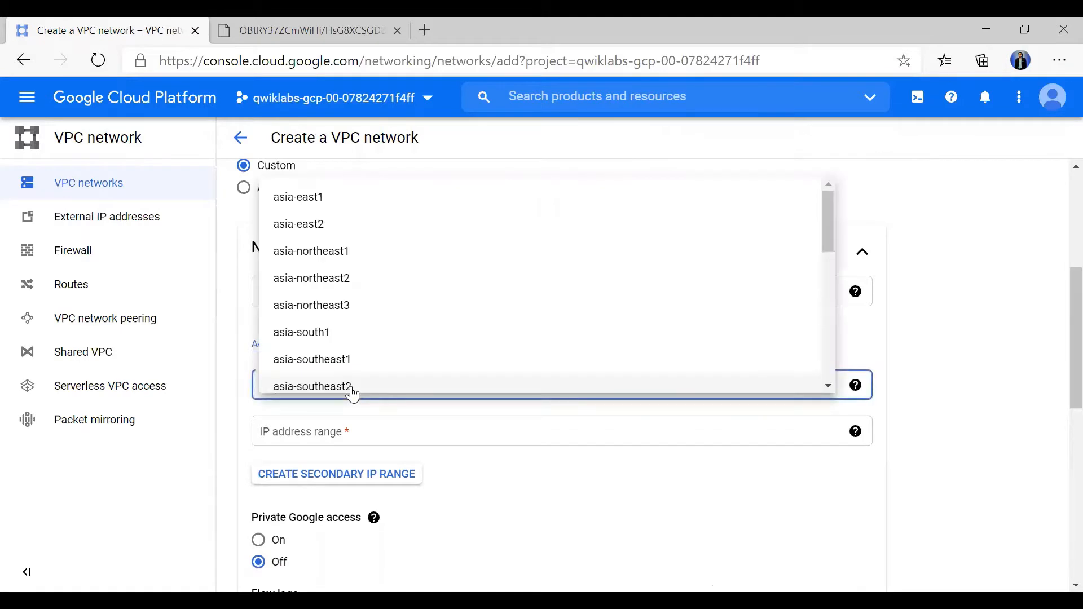
scroll(351, 316, "down", 2)
scroll(353, 316, "down", 4)
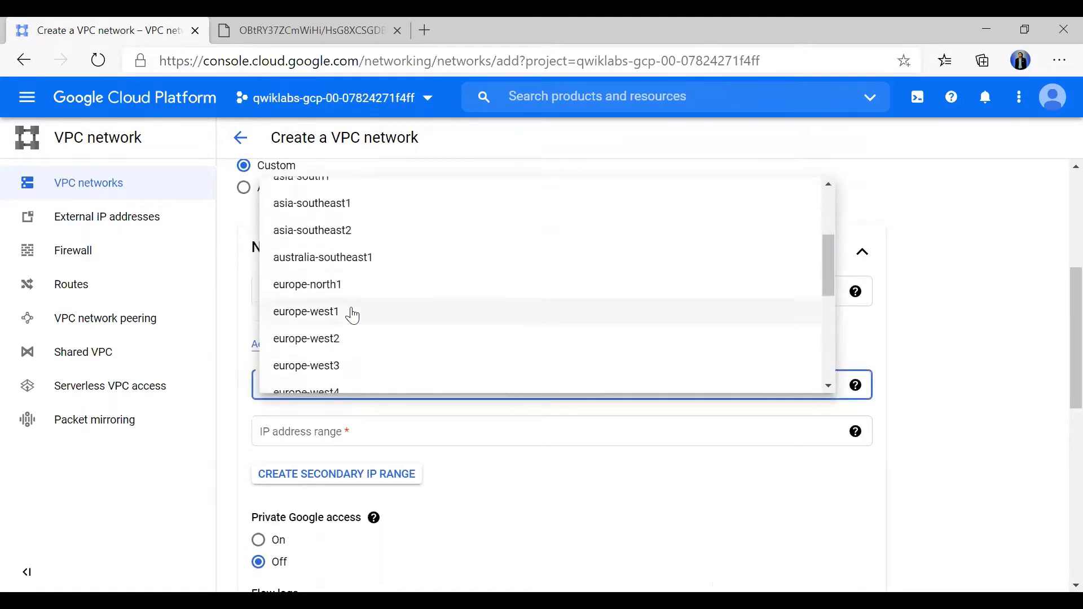
left_click(353, 308)
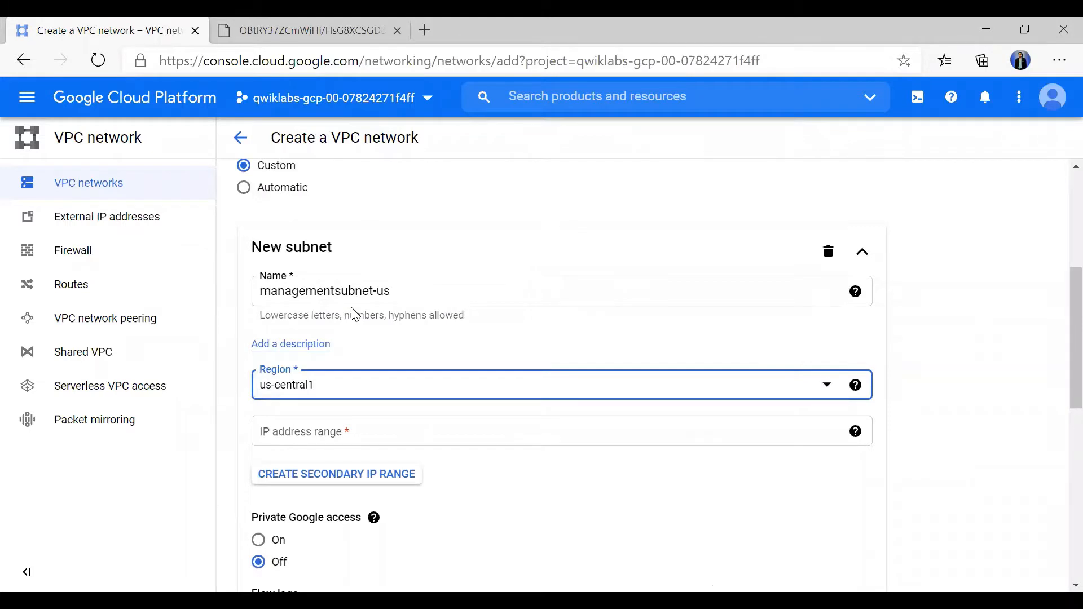
Set the subnet's IP address range to 10.130.0.0/20 and check it against the network diagram.
key("alt+Tab")
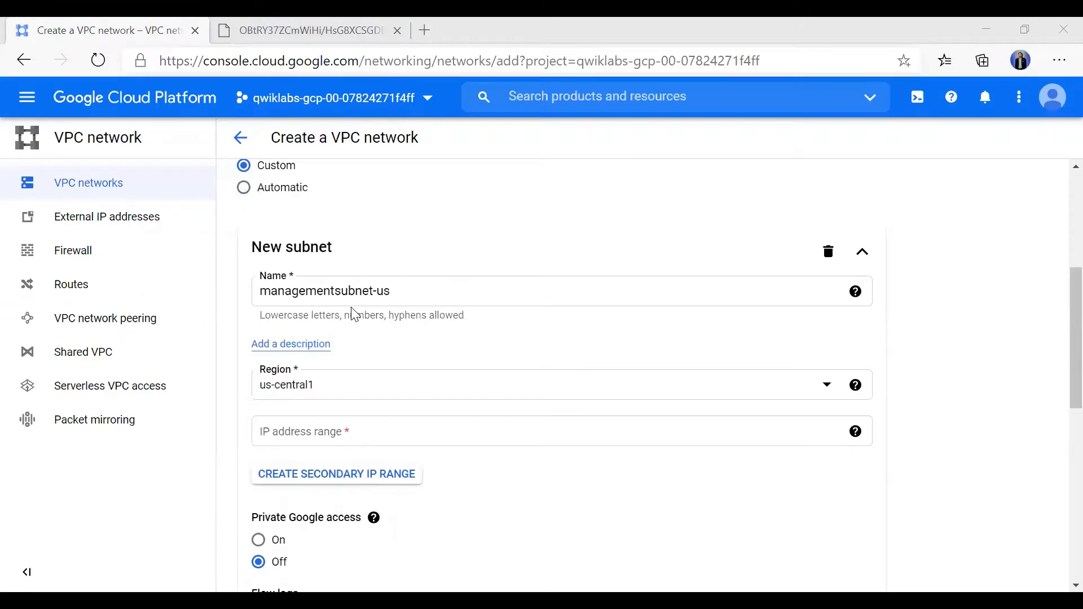
key("alt+Tab")
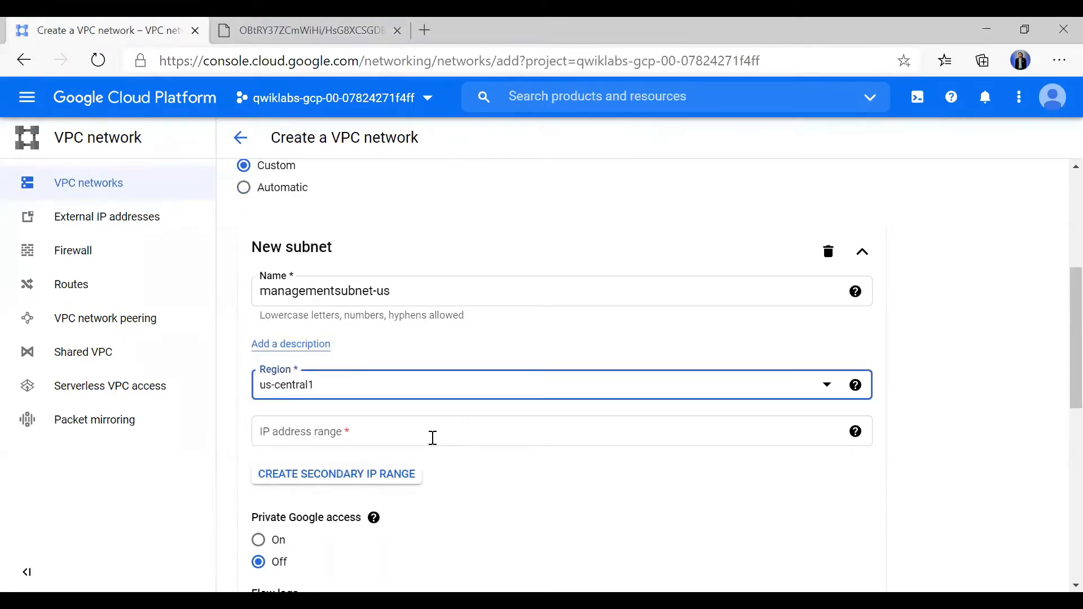
left_click(433, 438)
type("10.130.0.0/20")
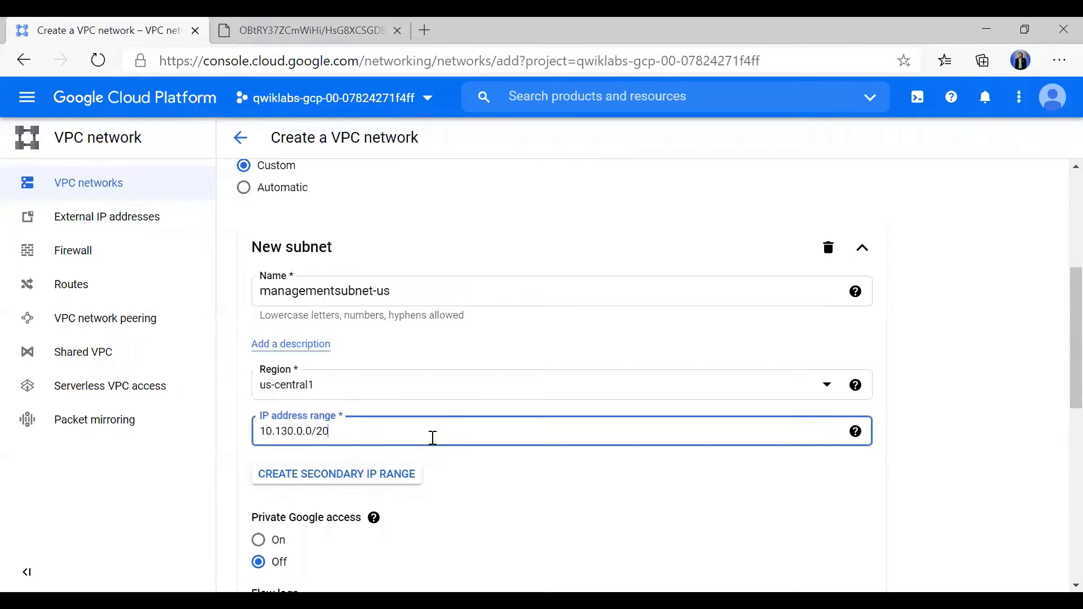
left_click(459, 494)
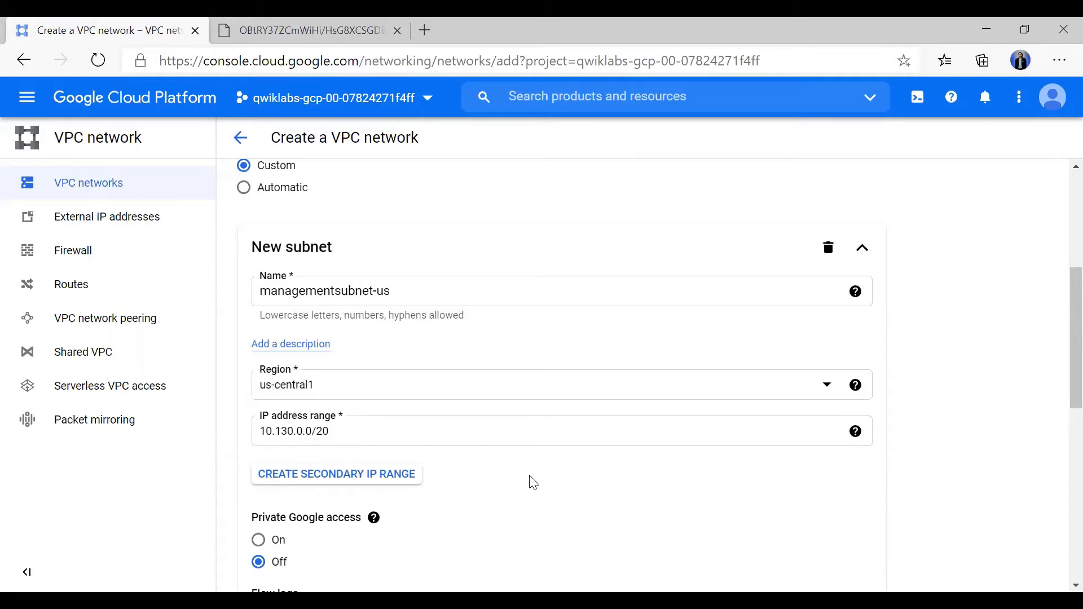
left_click(255, 28)
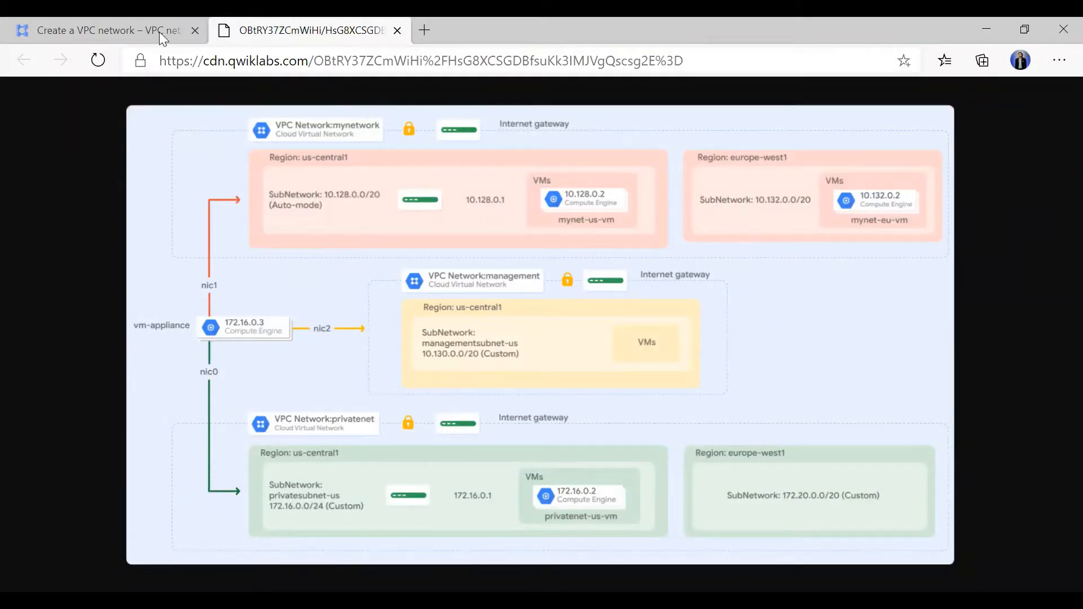
left_click(77, 25)
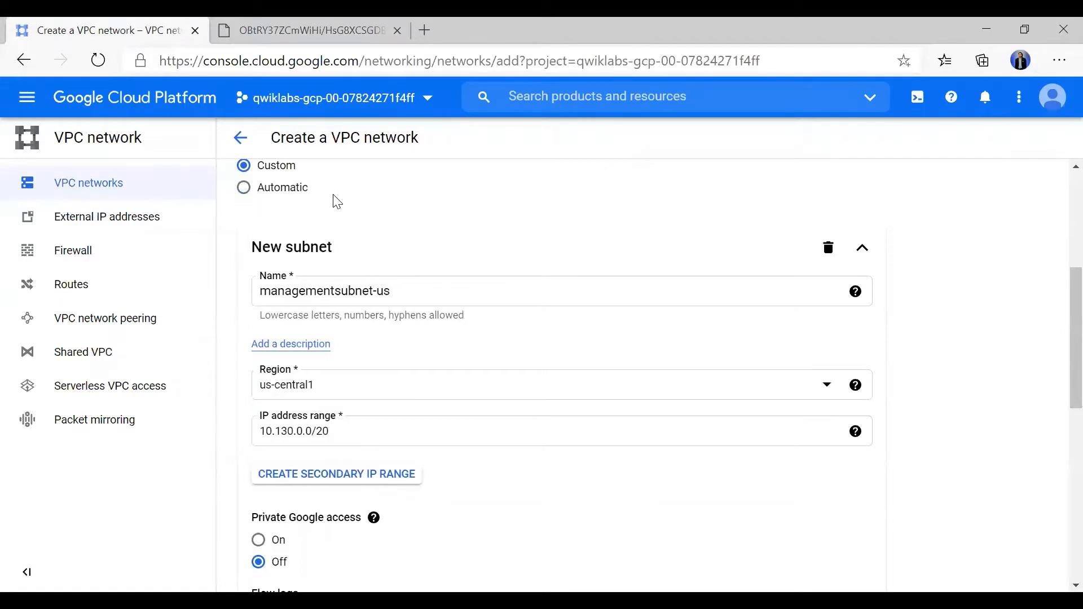
Review the managementnet subnet and routing settings against the network diagram and create the VPC network.
scroll(337, 202, "up", 5)
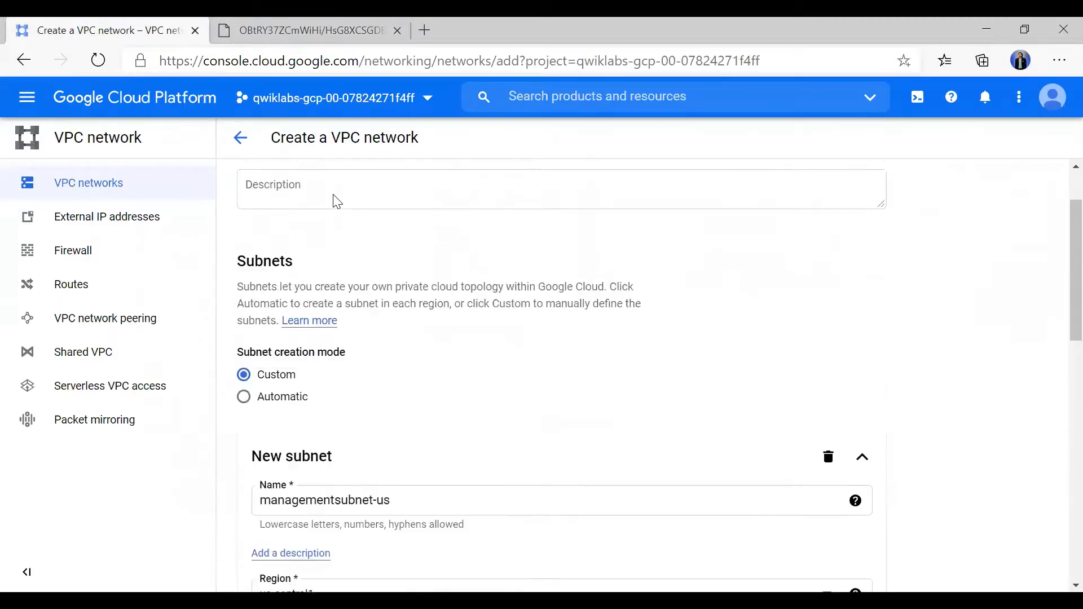
scroll(335, 194, "down", 6)
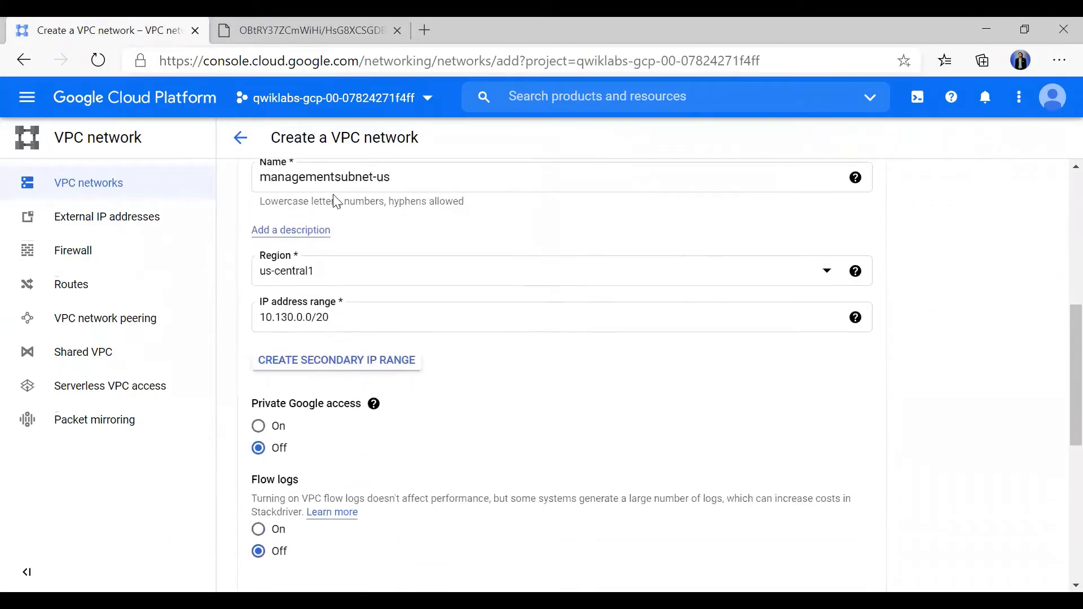
scroll(459, 443, "up", 5)
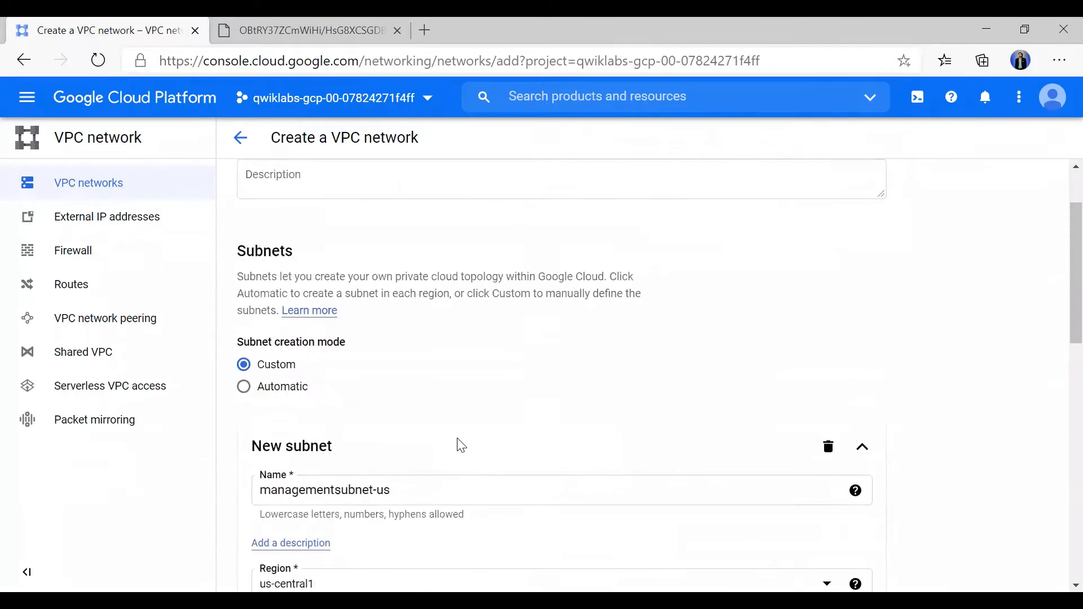
scroll(308, 380, "down", 10)
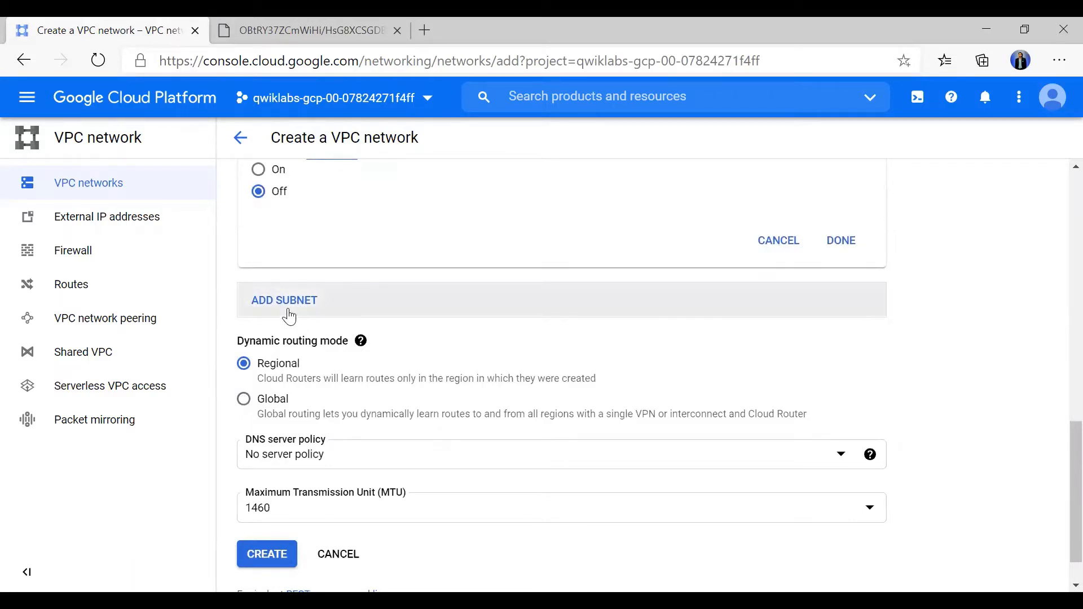
left_click(300, 29)
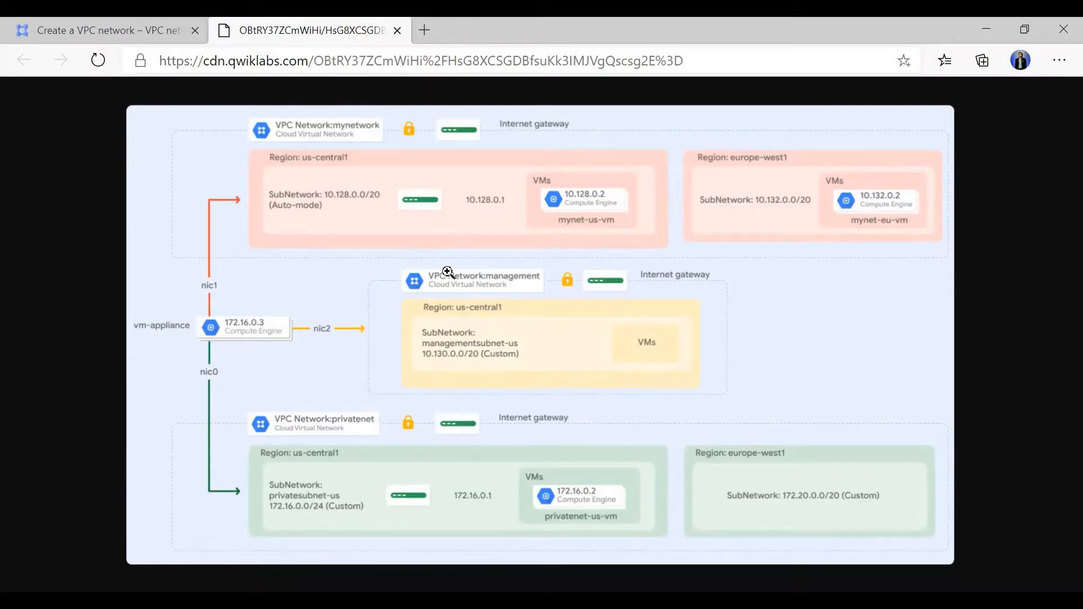
left_click(92, 25)
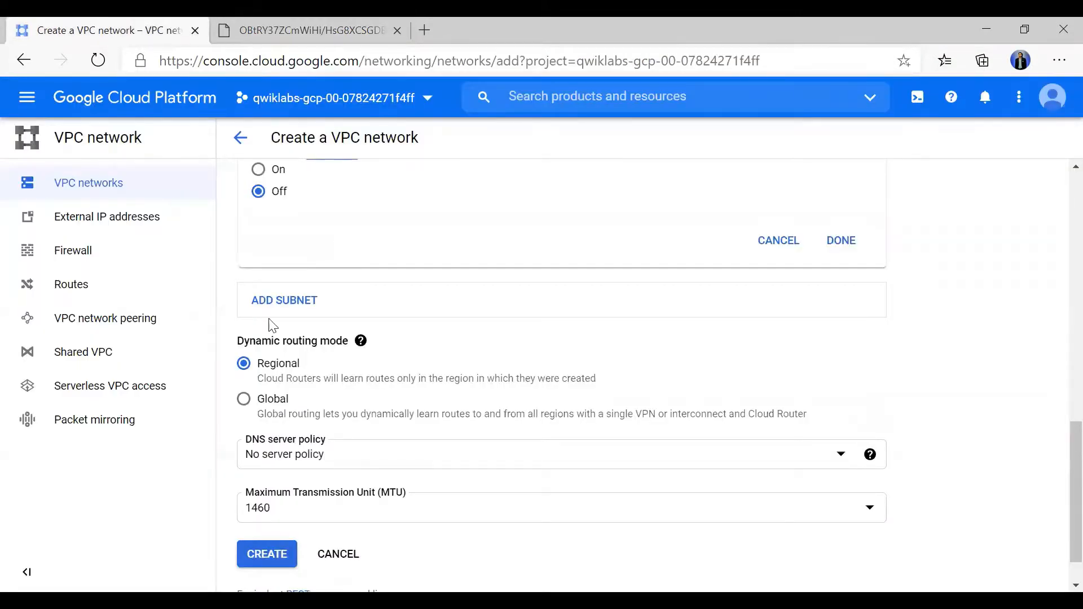
scroll(449, 323, "up", 6)
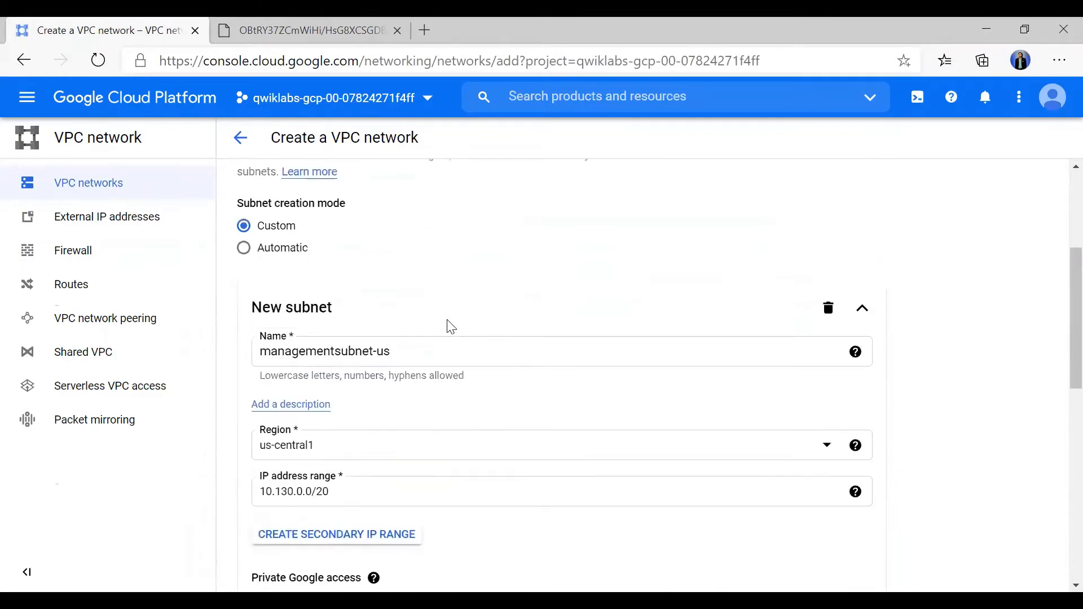
scroll(451, 327, "down", 9)
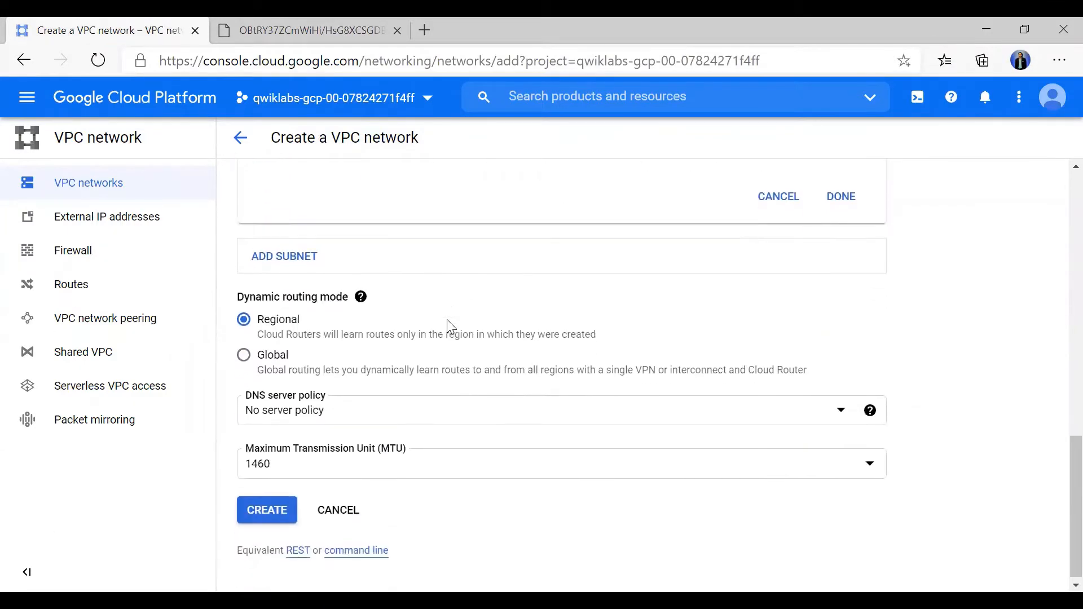
scroll(448, 329, "up", 4)
scroll(336, 435, "down", 4)
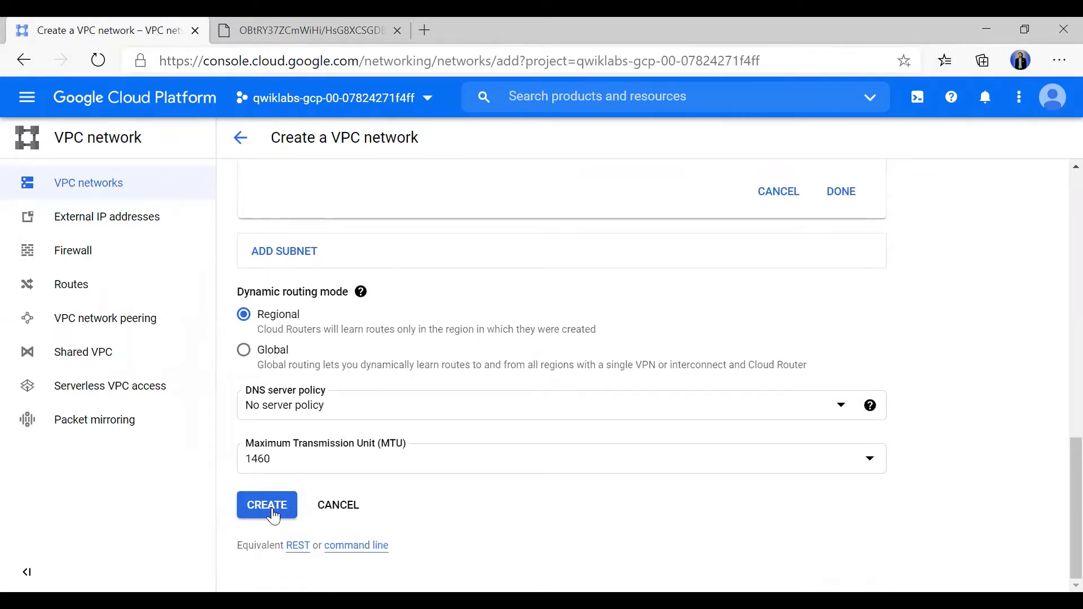
left_click(274, 516)
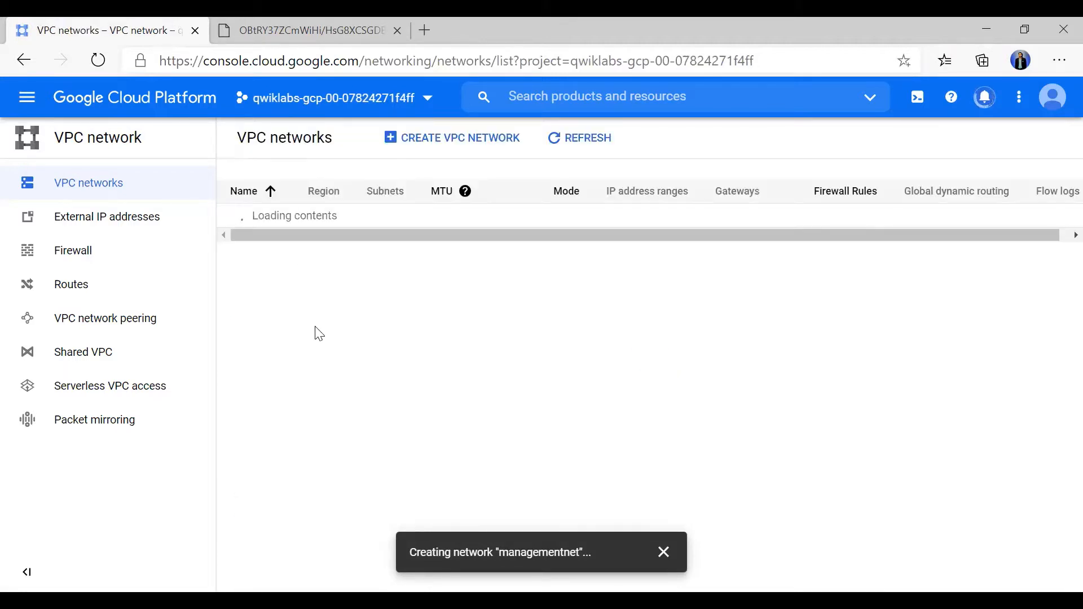
Collapse the subnet lists of the default and mynetwork networks and highlight managementnet in the network list.
left_click(260, 216)
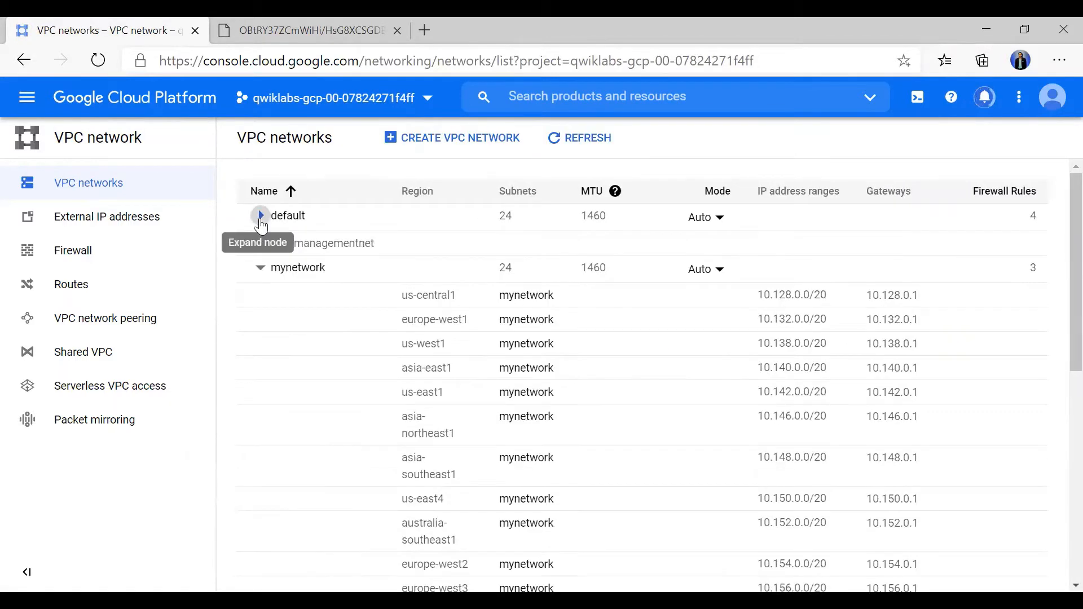
left_click(261, 268)
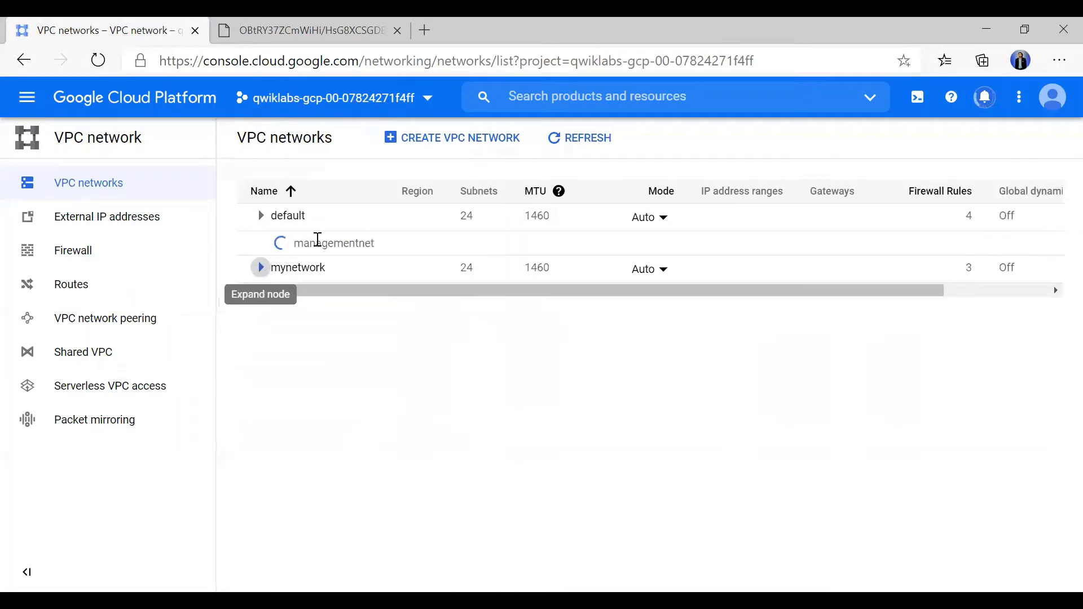
double_click(355, 240)
Consult the network diagram, then start creating another VPC network and name it privatenet.
left_click(307, 30)
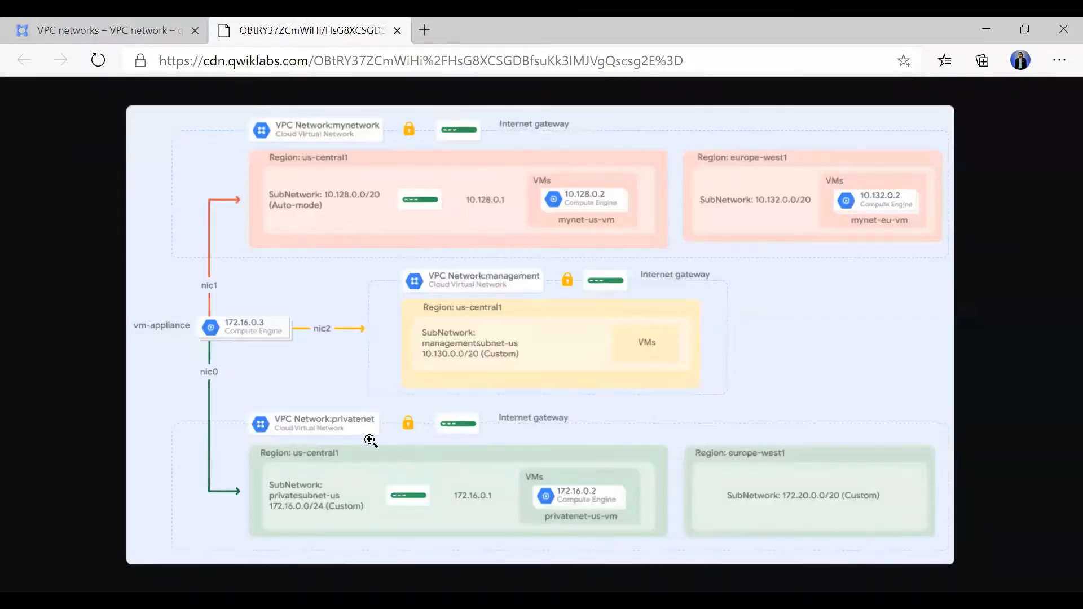
left_click(126, 23)
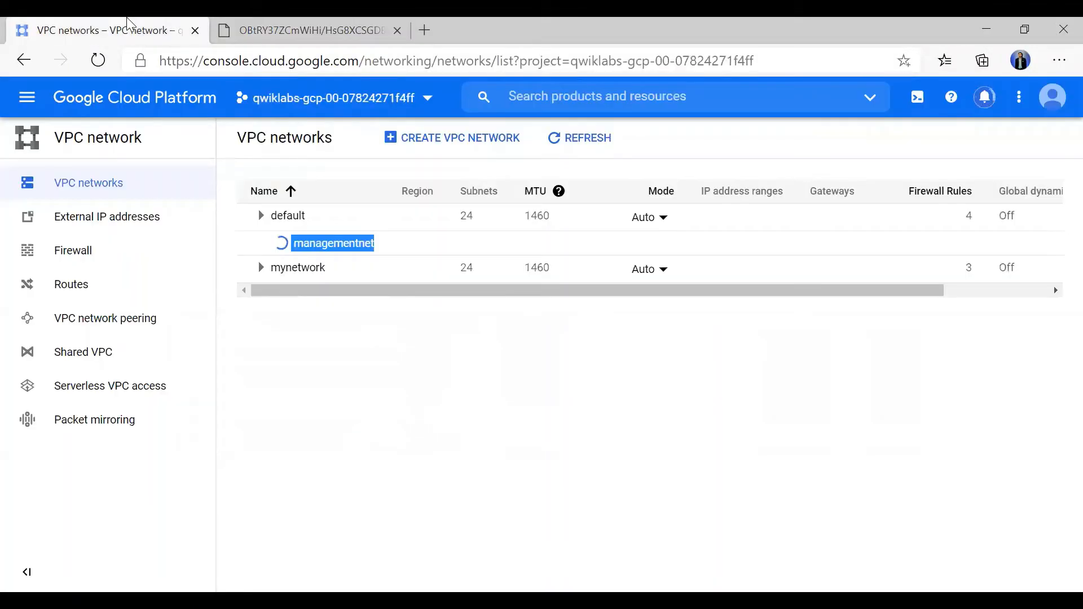
left_click(505, 137)
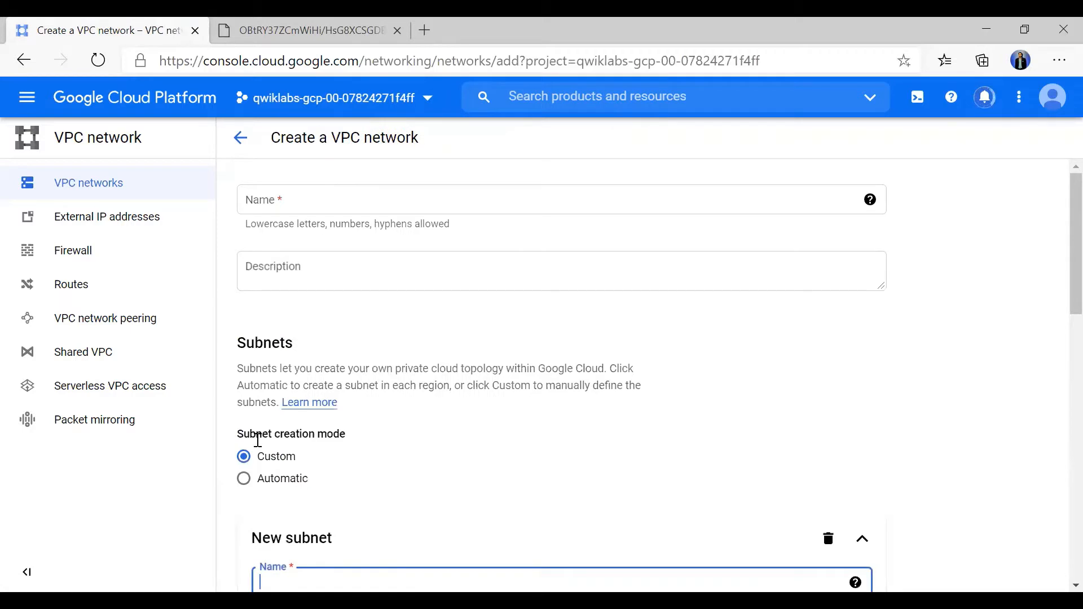
key("alt+Tab")
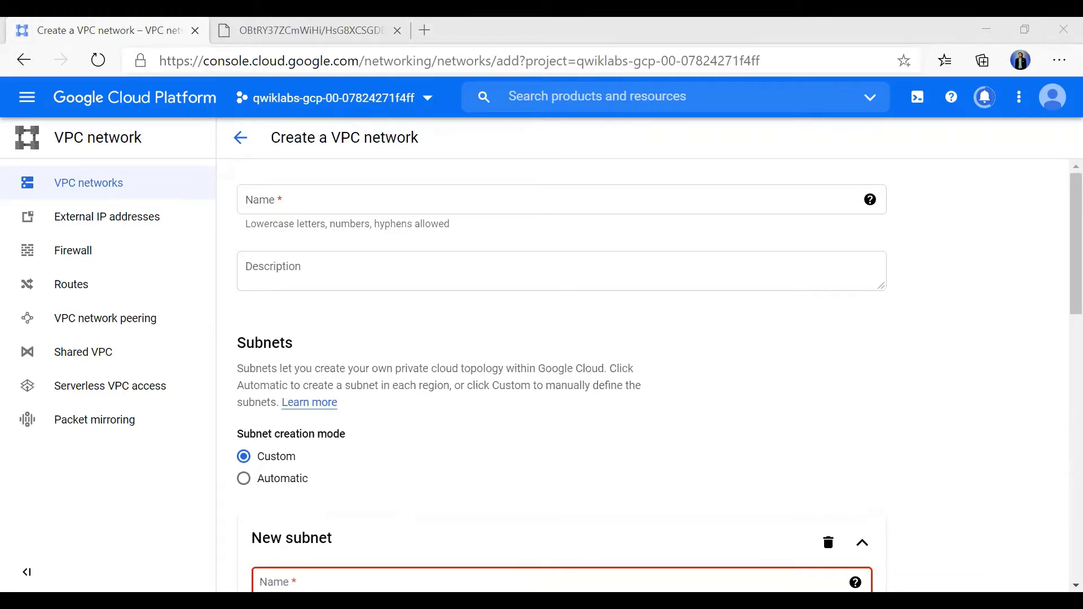
left_click(387, 197)
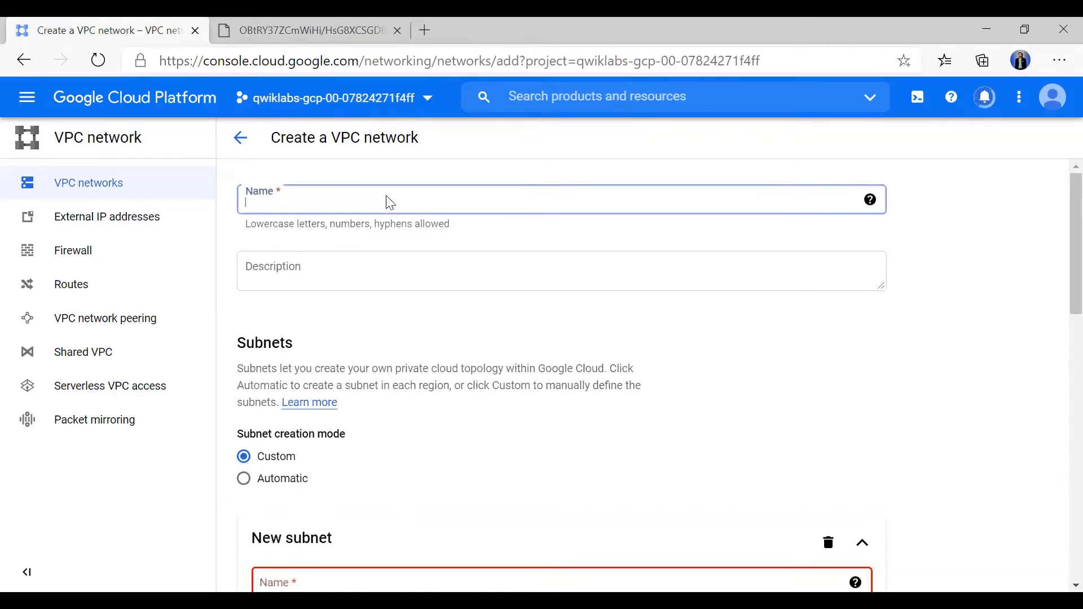
type("privatenet")
left_click(411, 312)
Consult the network diagram and name the new subnet of the privatenet network privatesubnet-us.
scroll(411, 312, "down", 4)
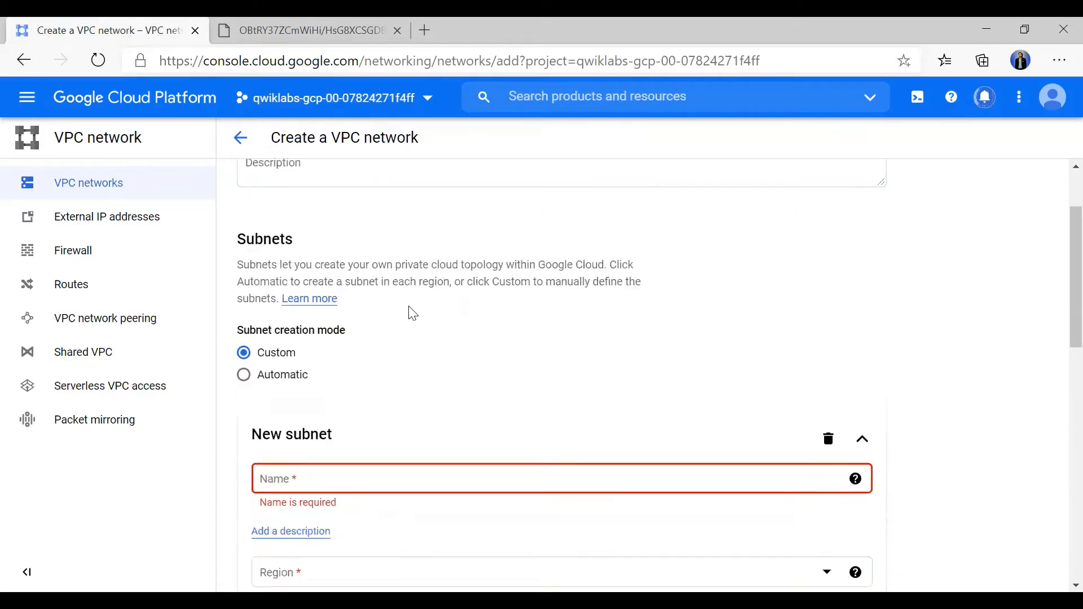
left_click(376, 352)
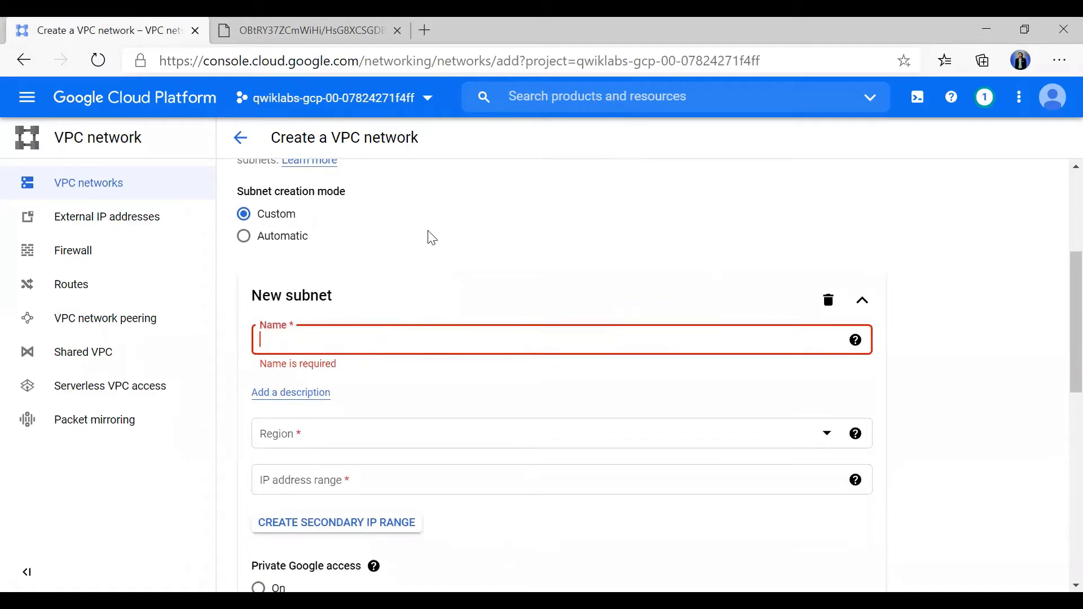
left_click(438, 221)
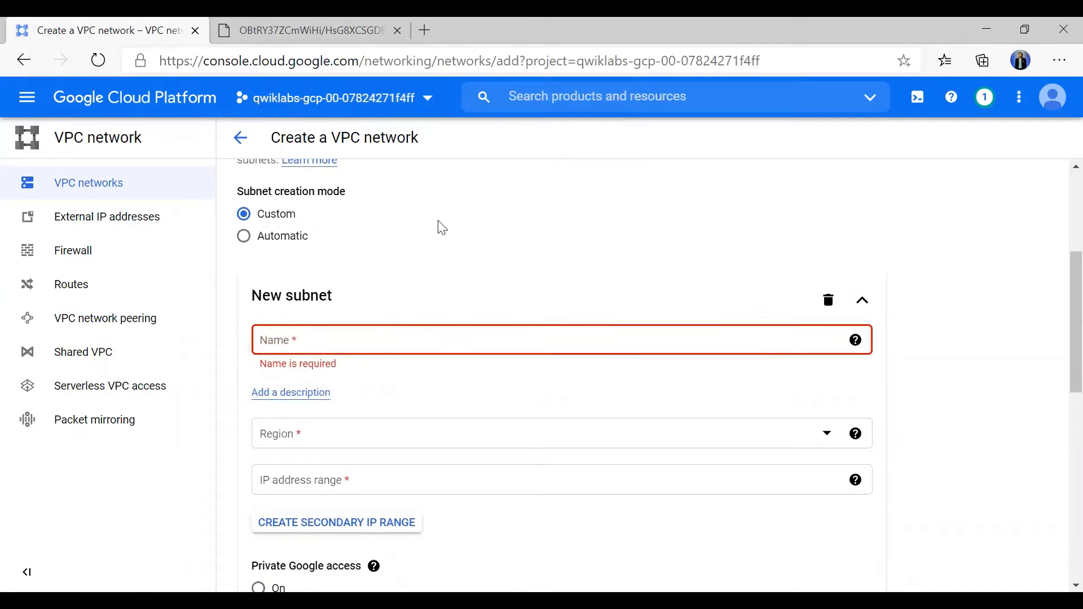
left_click(311, 28)
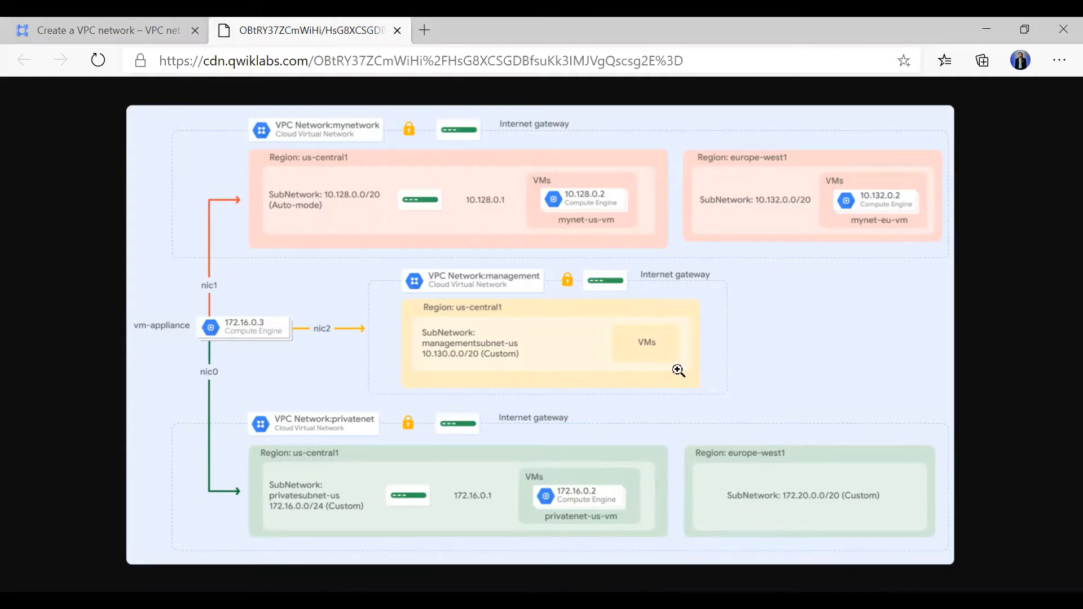
left_click(97, 26)
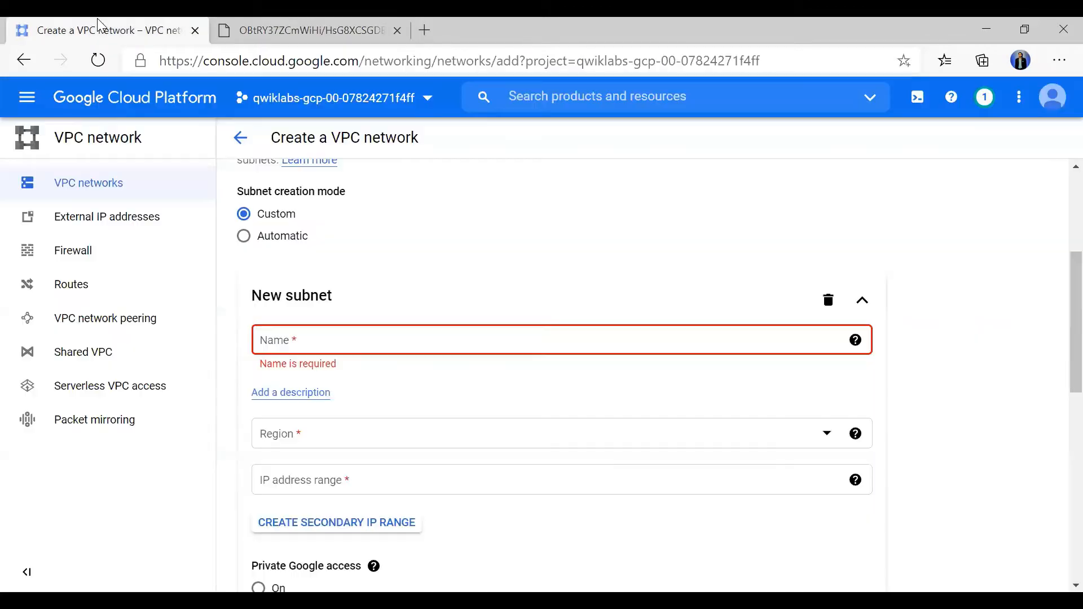
scroll(346, 375, "up", 2)
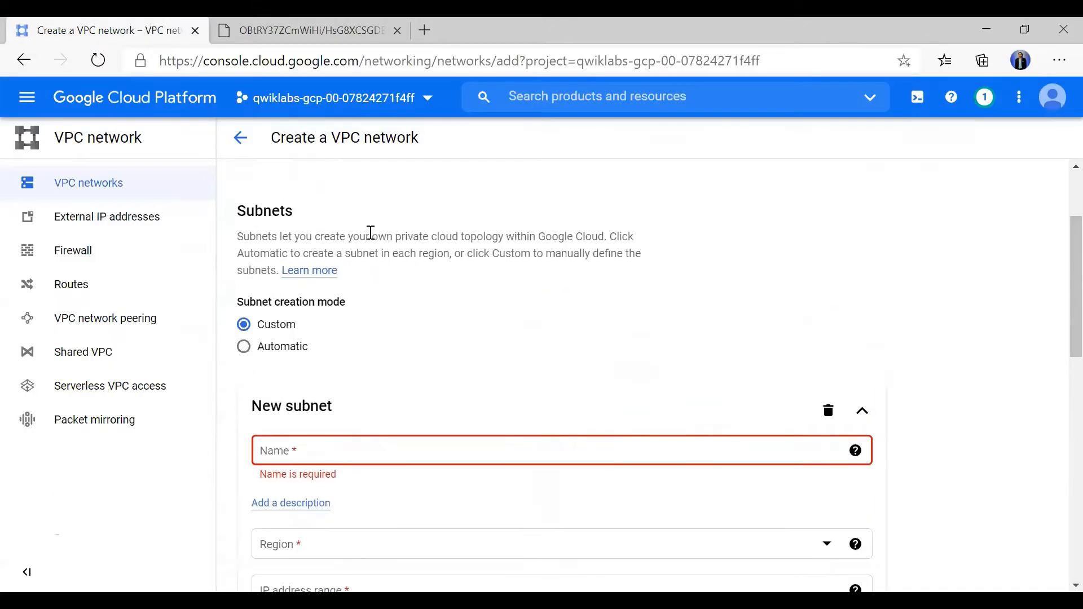
scroll(370, 236, "up", 3)
scroll(319, 254, "down", 3)
scroll(319, 254, "down", 3)
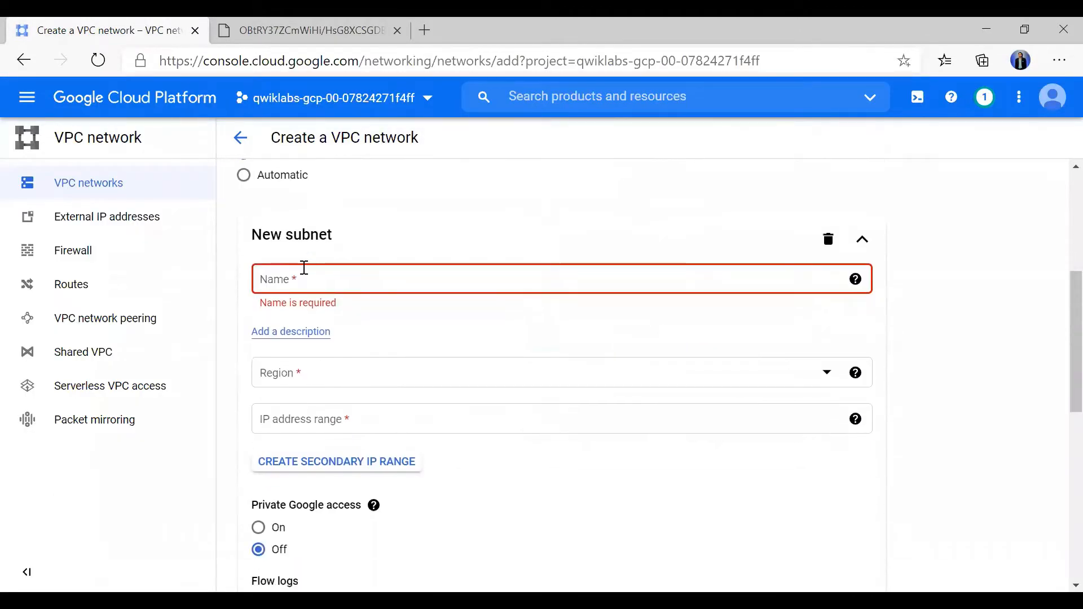
left_click(305, 273)
type("privatesubnet-us")
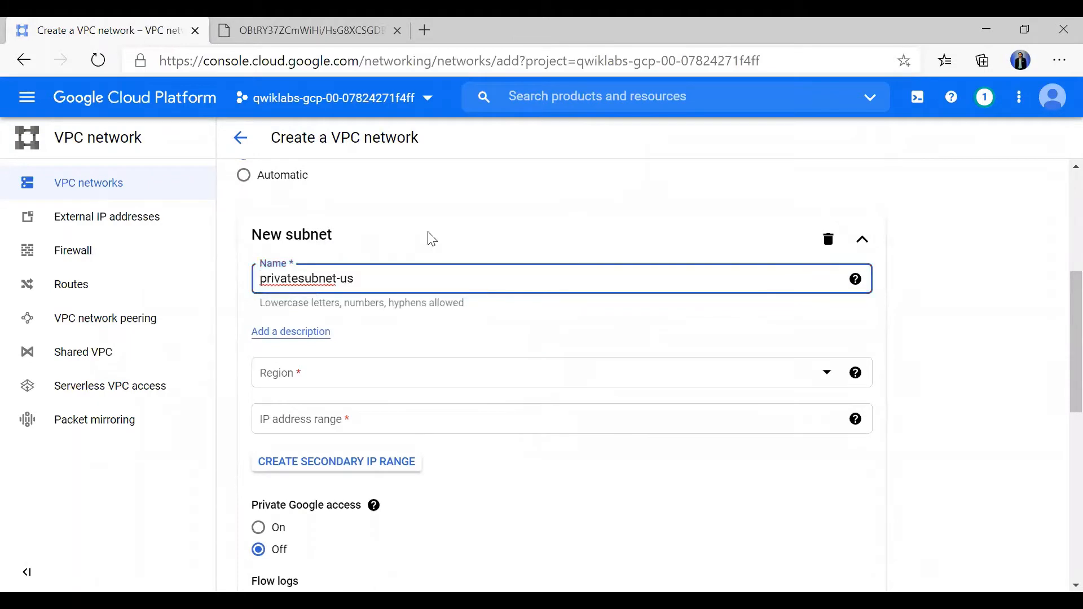
left_click(430, 235)
Set the region of the privatesubnet-us subnet to us-central1.
scroll(431, 235, "down", 2)
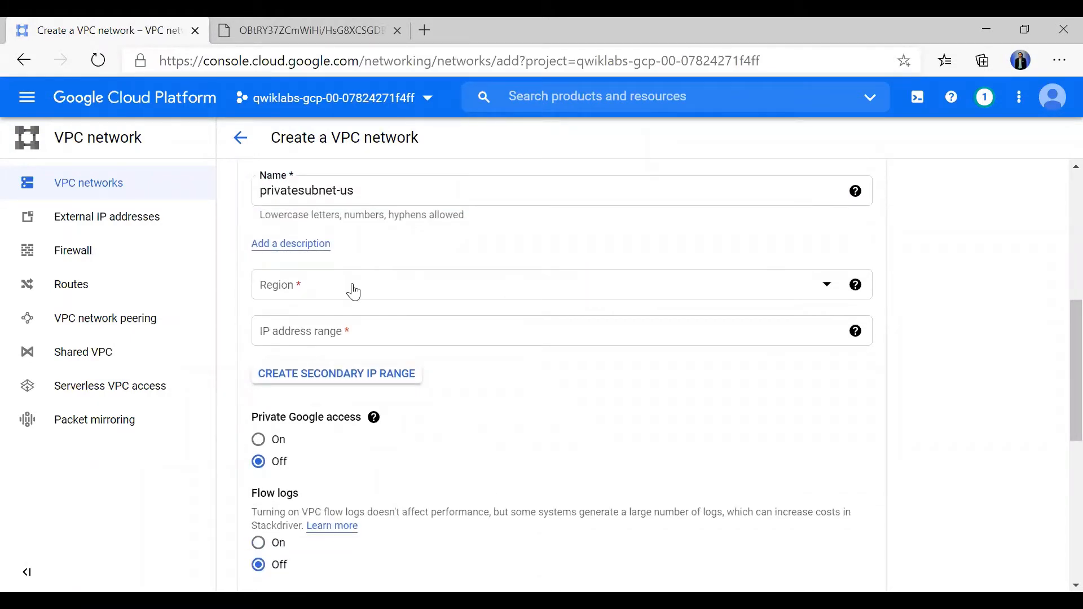
key("alt+Tab")
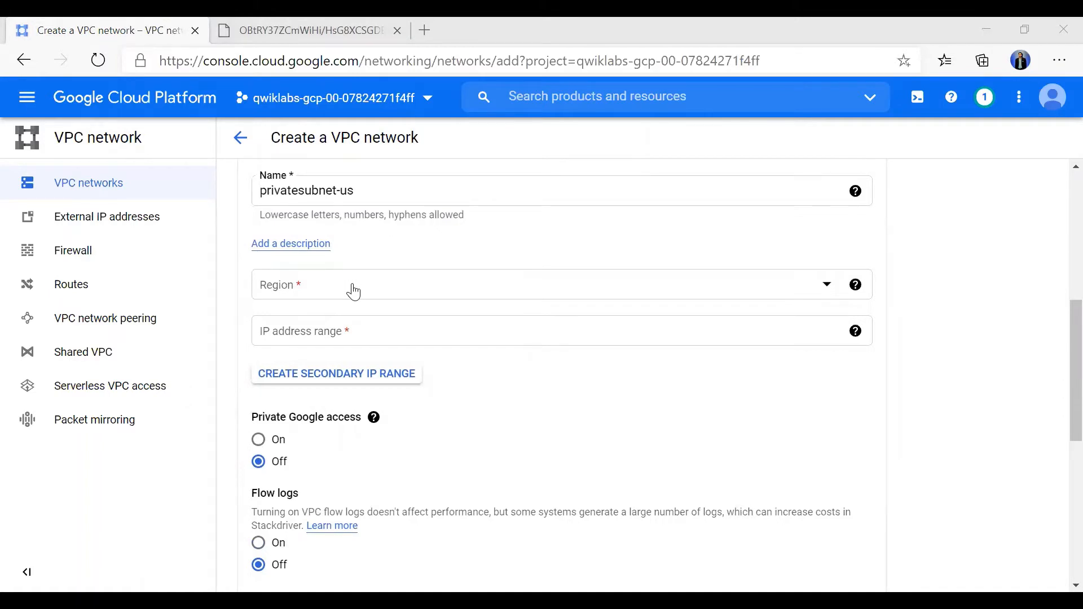
key("alt+Tab")
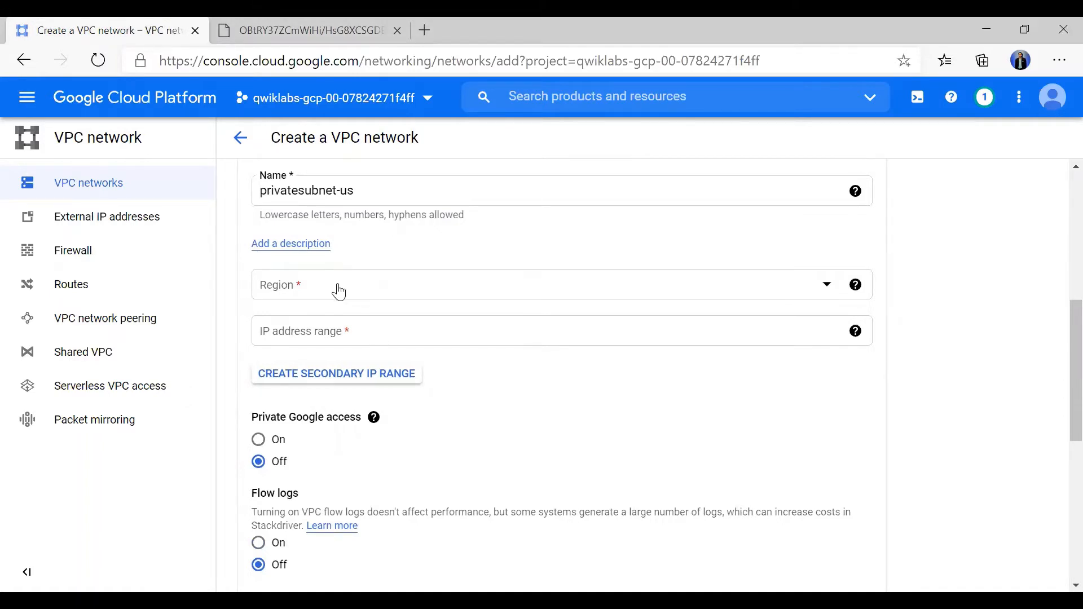
left_click(339, 292)
scroll(394, 431, "down", 3)
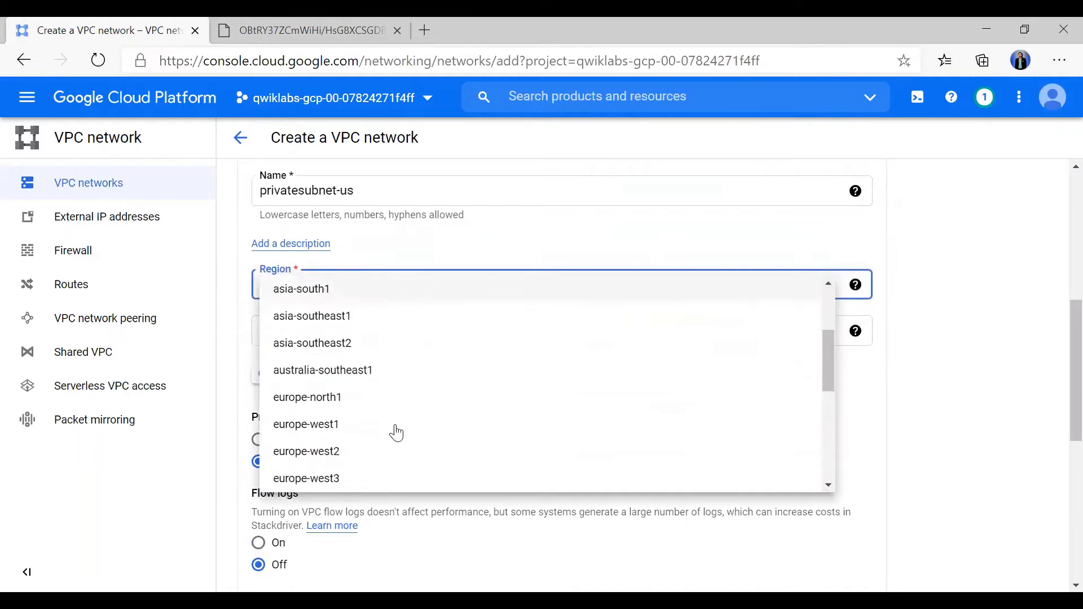
scroll(396, 432, "down", 3)
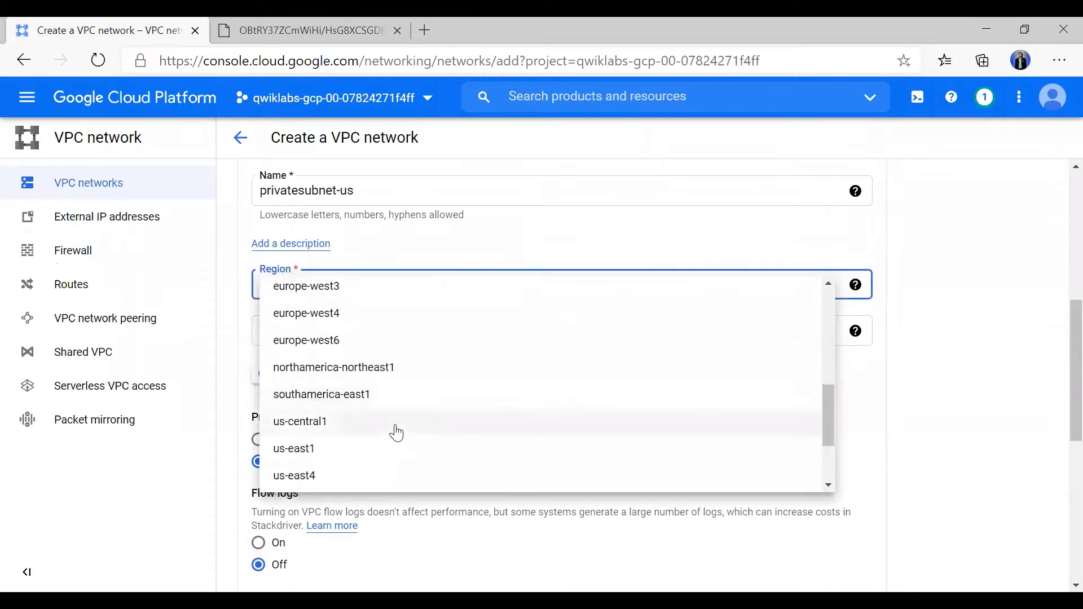
left_click(366, 430)
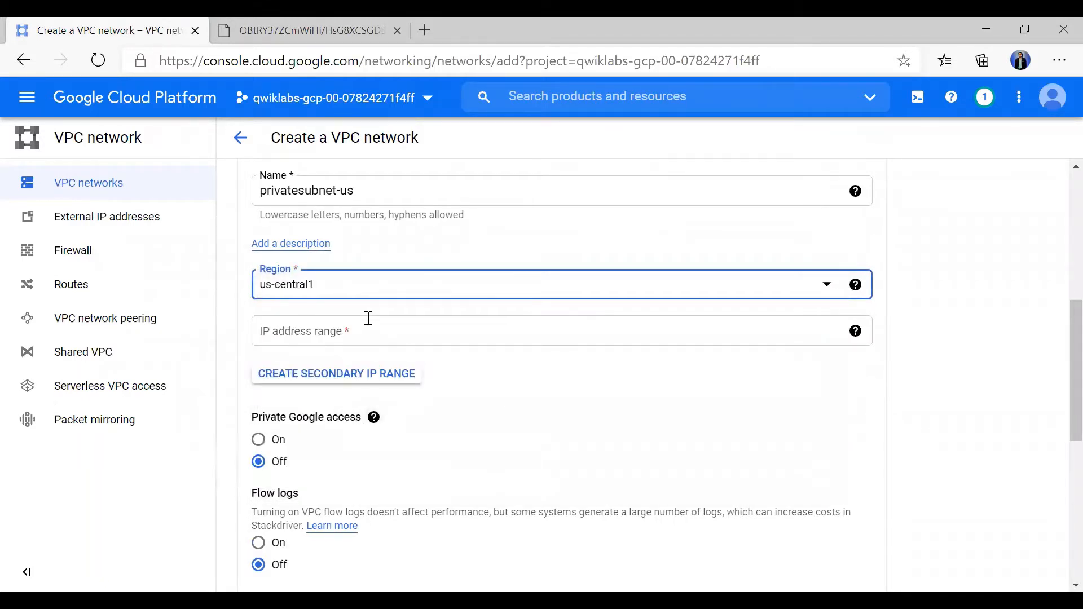
Set the IP address range of privatesubnet-us to 172.16.0.0/24 and review the subnet's settings.
key("alt+Tab")
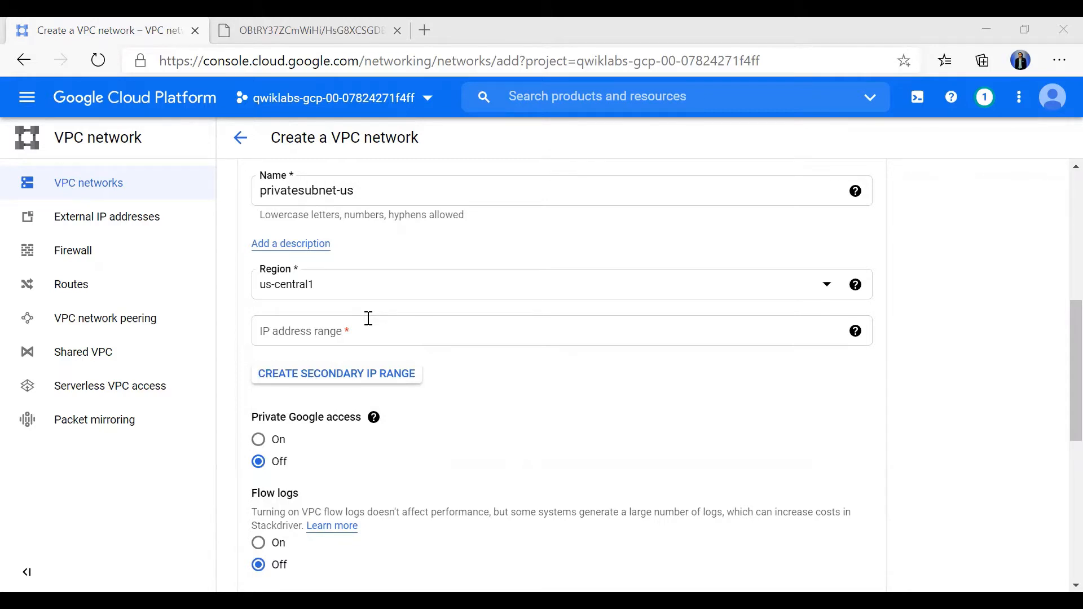
key("alt+Tab")
left_click(495, 326)
type("172.16.0.0/24")
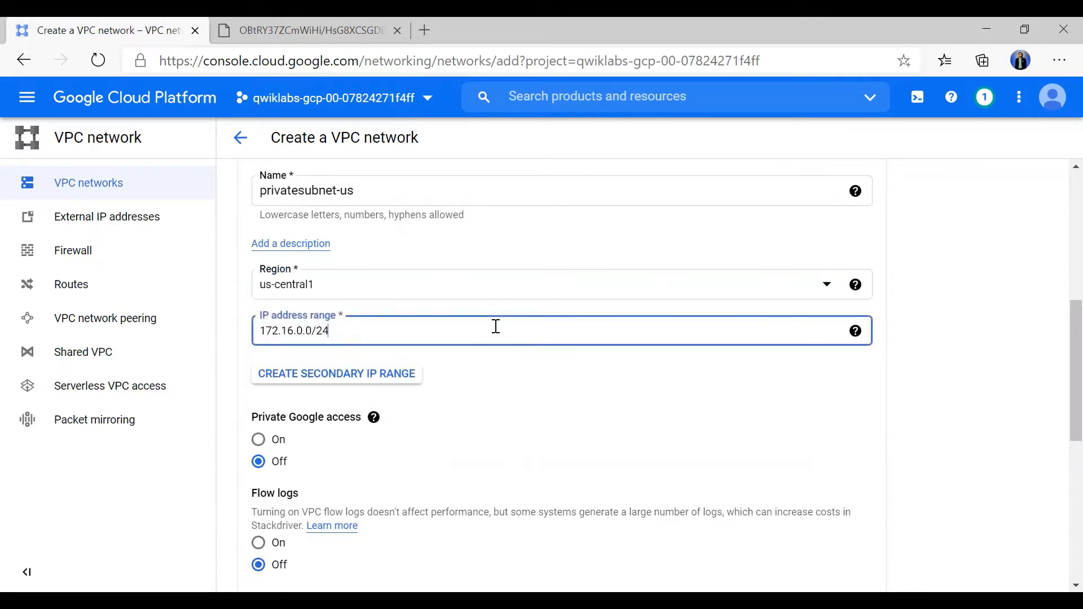
left_click(497, 367)
scroll(496, 367, "up", 4)
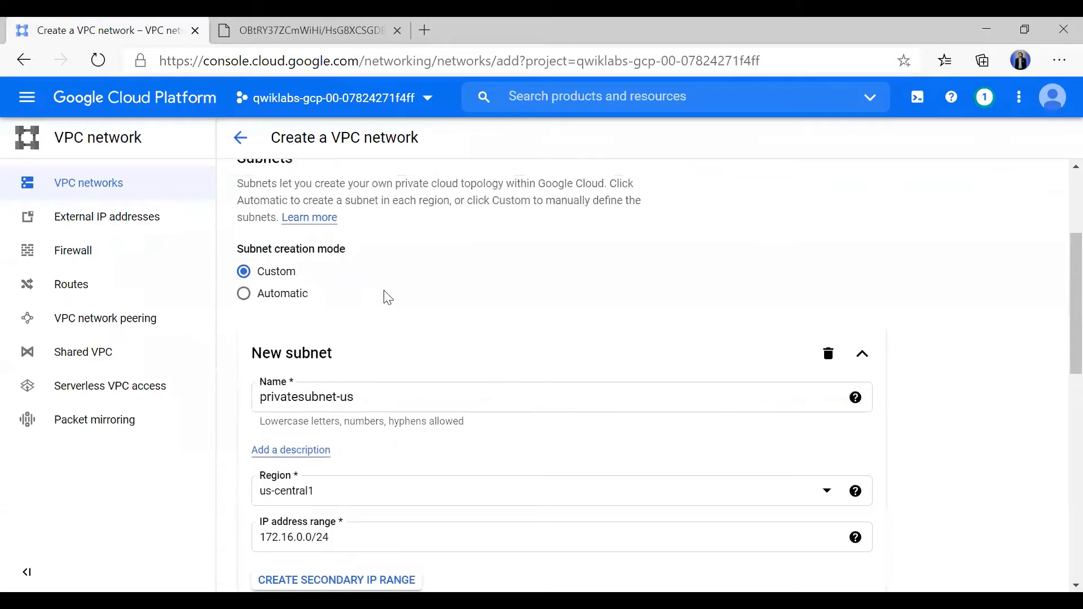
scroll(431, 305, "down", 5)
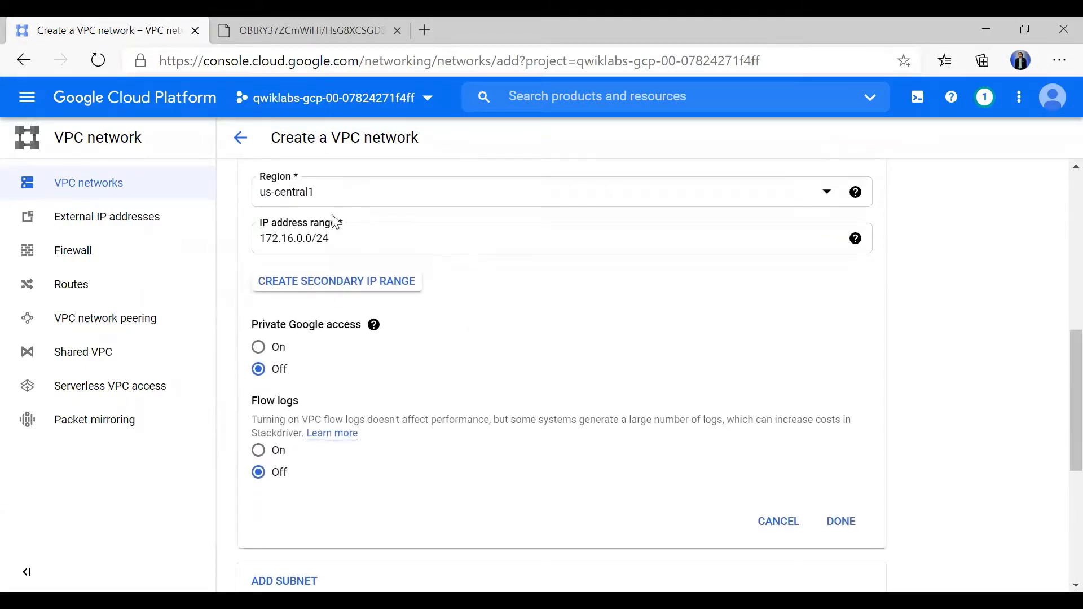
Review the IP address range and remaining options of privatesubnet-us, and add another subnet to the privatenet network.
double_click(325, 239)
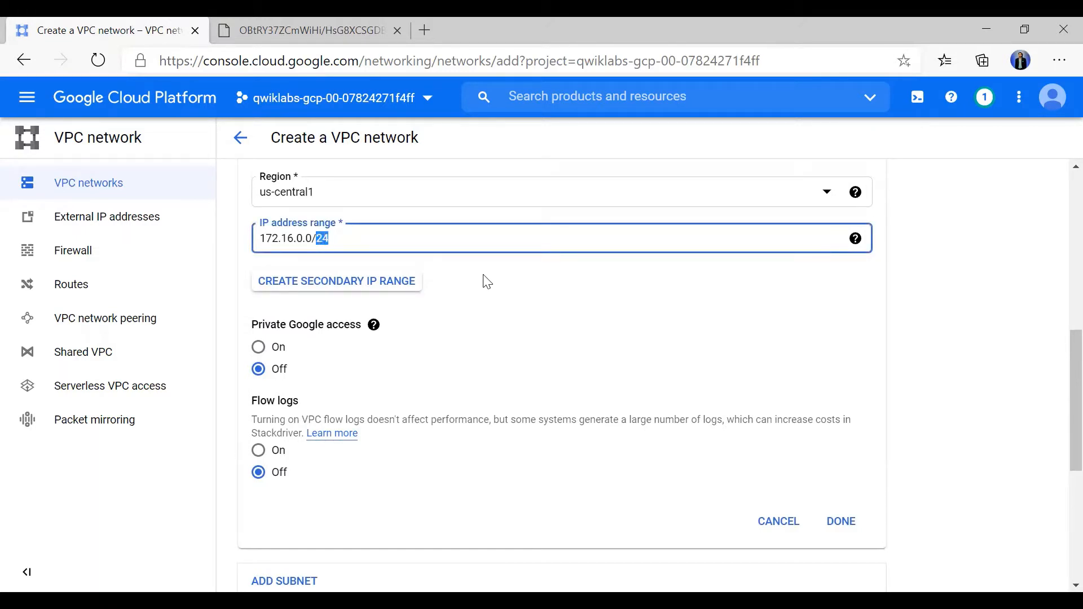
left_click(484, 280)
double_click(323, 239)
left_click(457, 322)
scroll(455, 320, "down", 1)
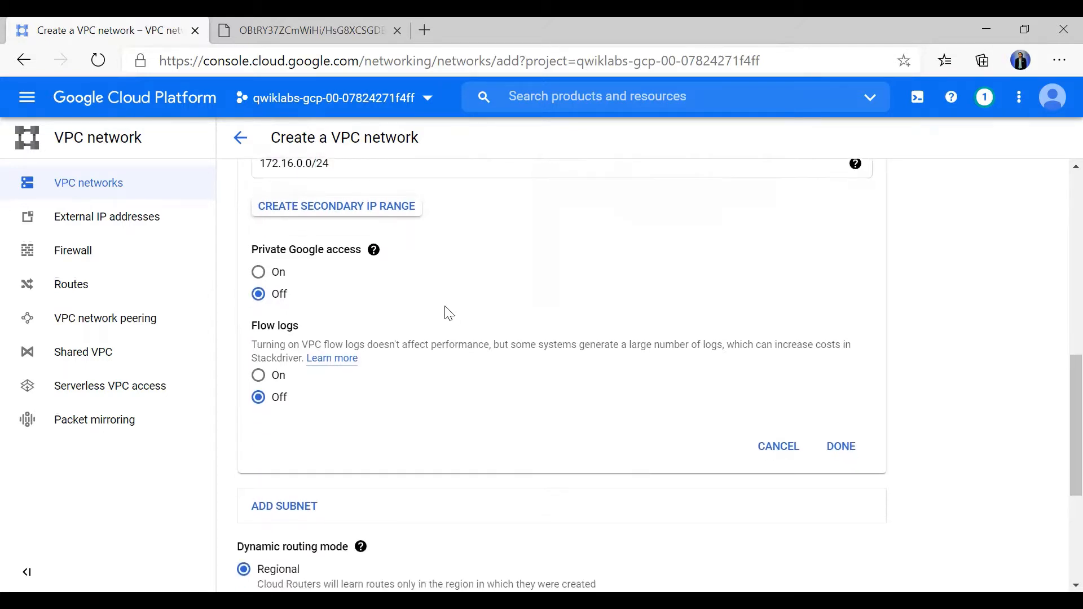
scroll(445, 312, "down", 3)
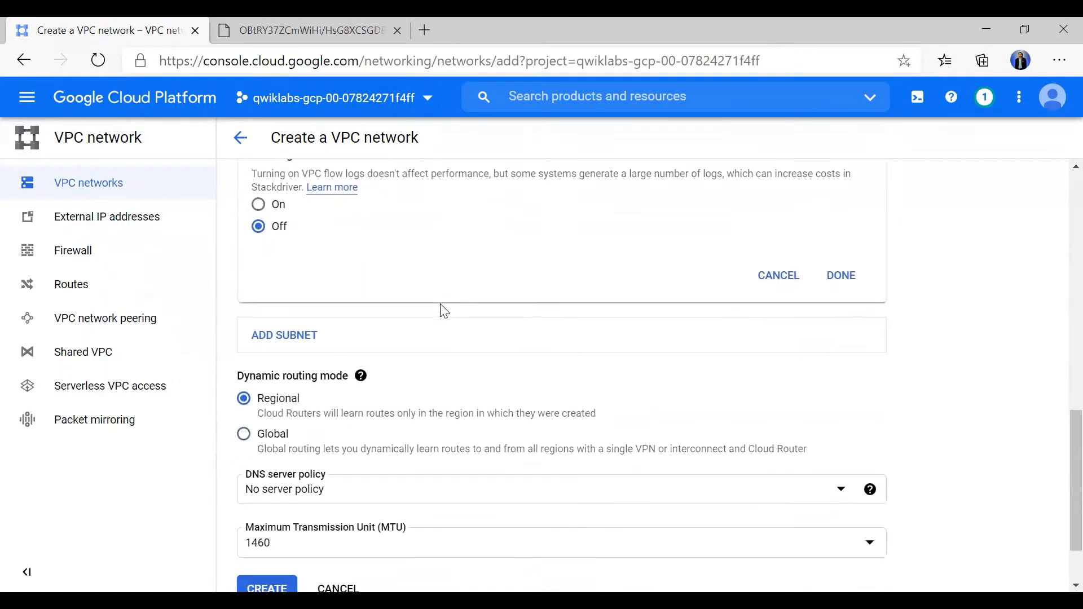
scroll(444, 312, "up", 4)
scroll(444, 312, "down", 2)
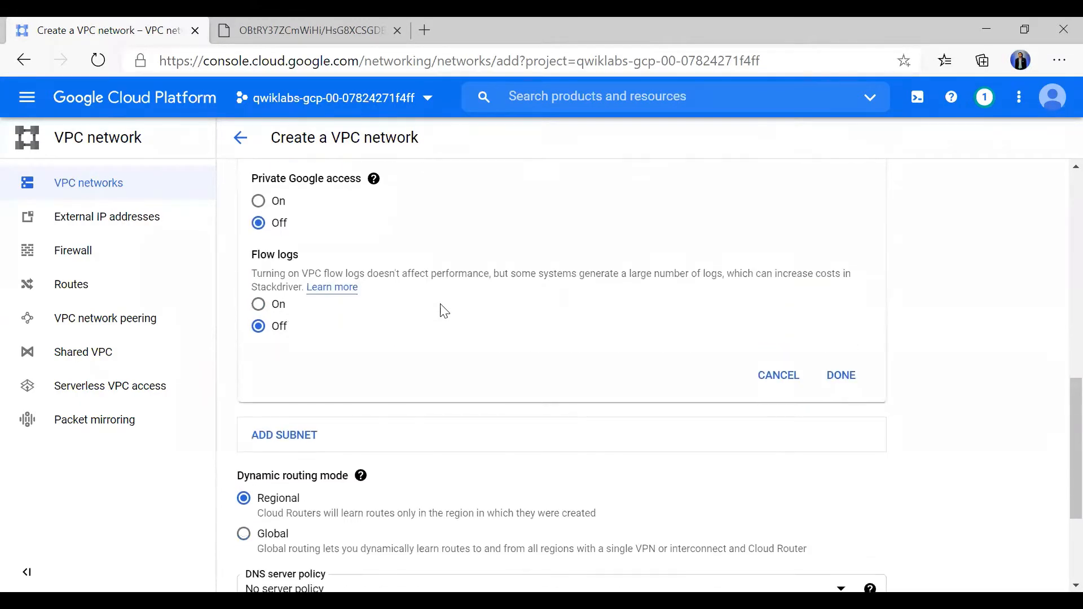
scroll(444, 311, "down", 3)
left_click(289, 260)
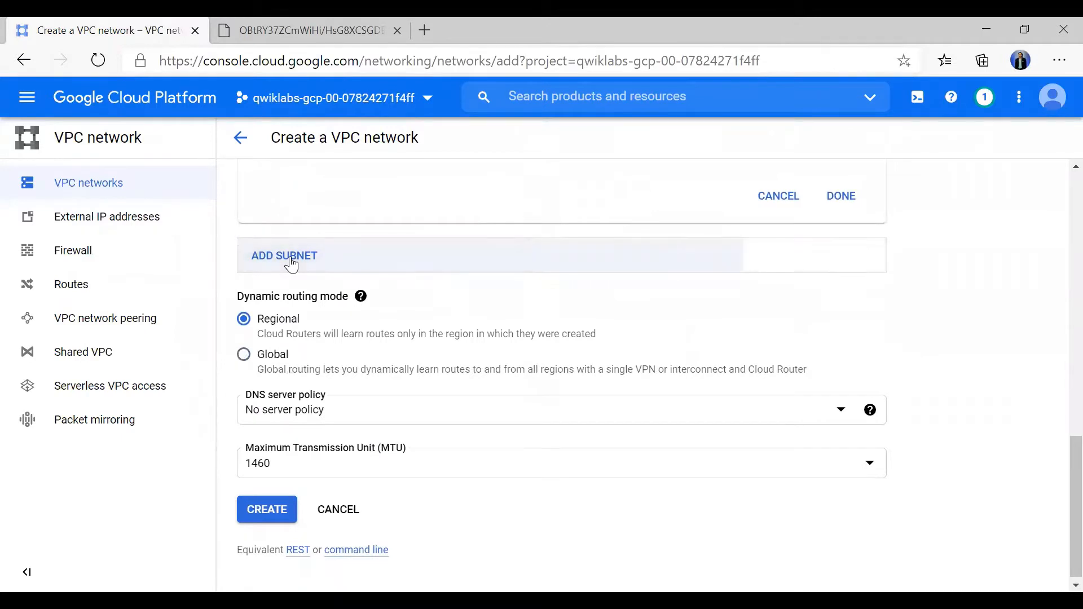
Consult the network diagram and name the second subnet of the privatenet network privatesubnet-eu.
scroll(385, 270, "up", 5)
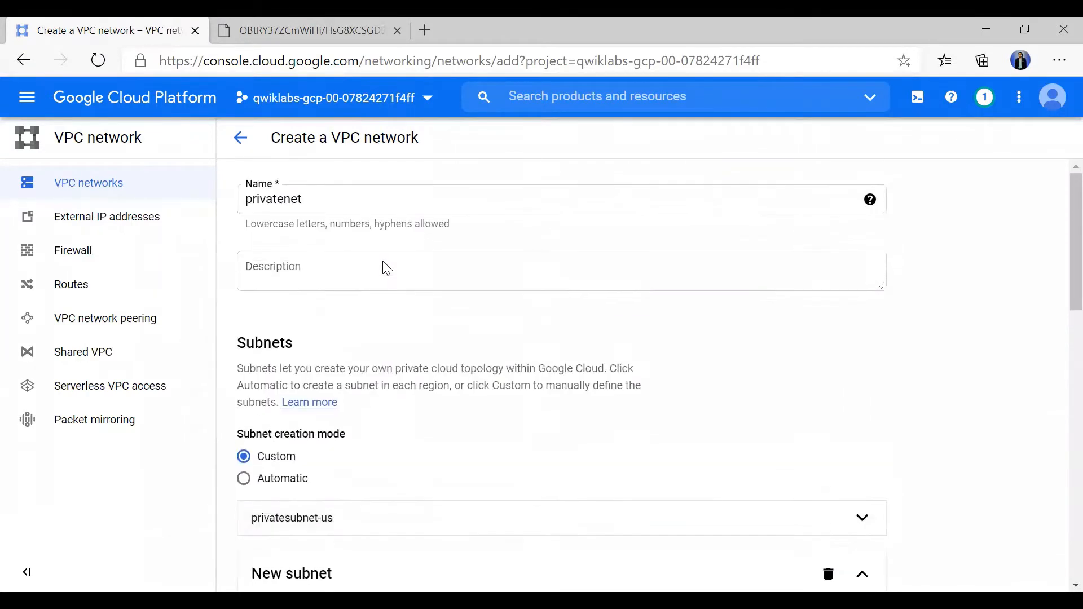
scroll(385, 262, "down", 3)
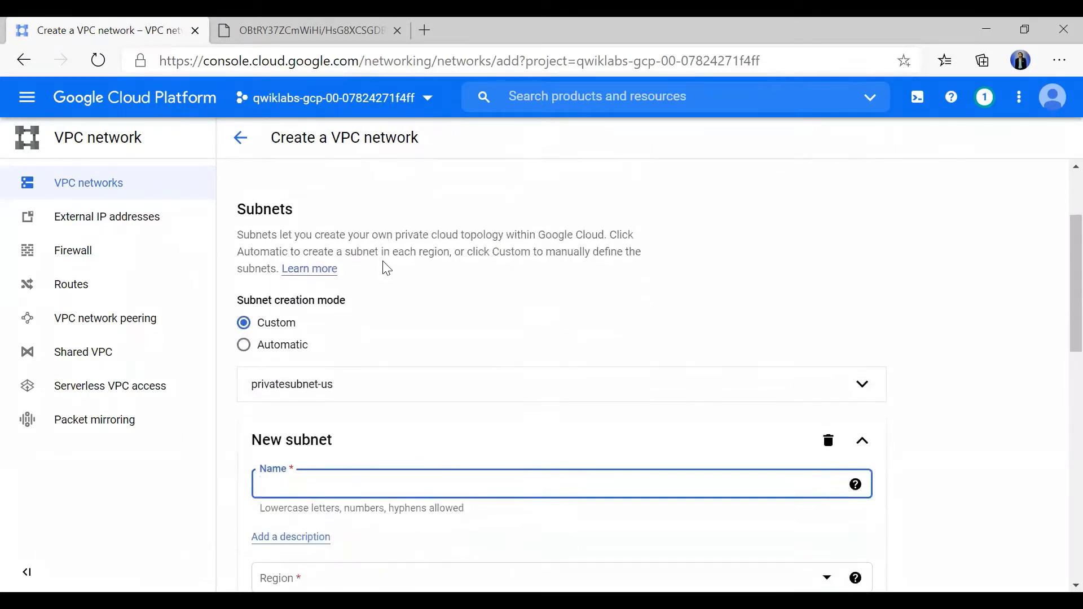
scroll(370, 435, "down", 1)
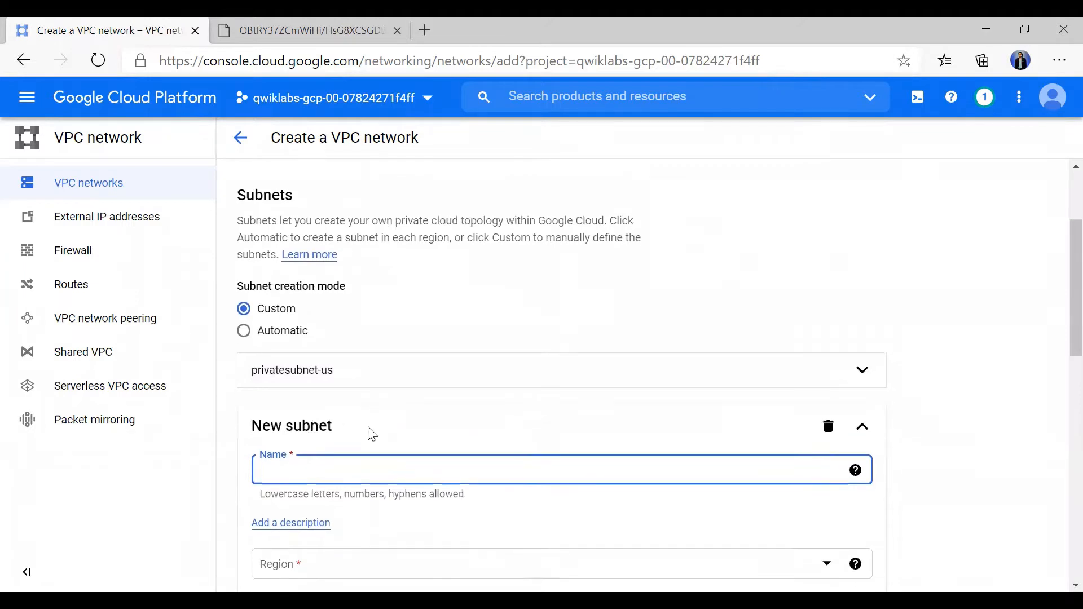
scroll(331, 406, "down", 1)
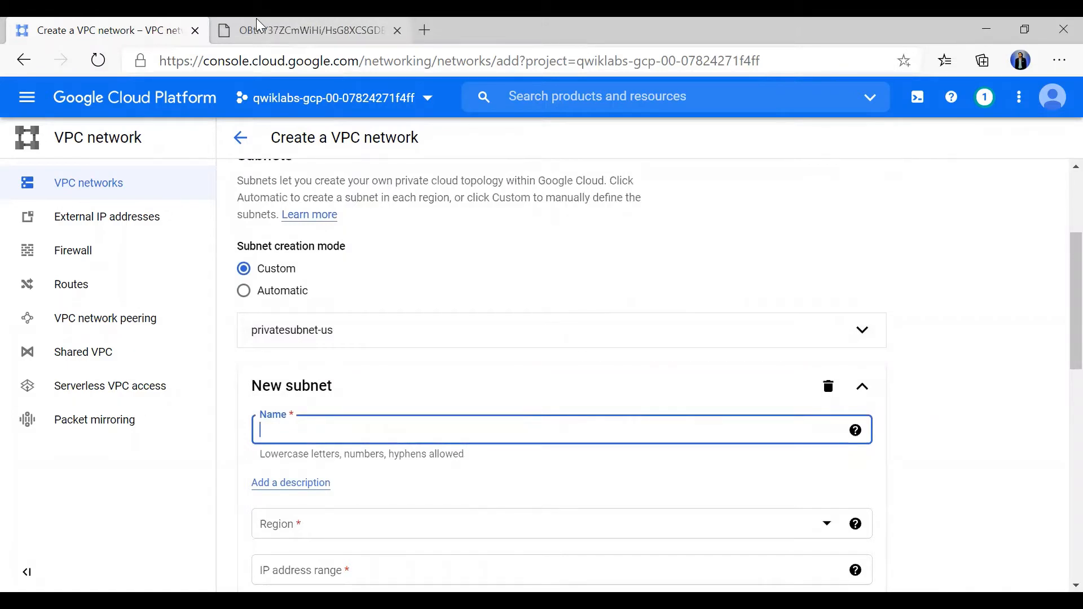
key("alt+Tab")
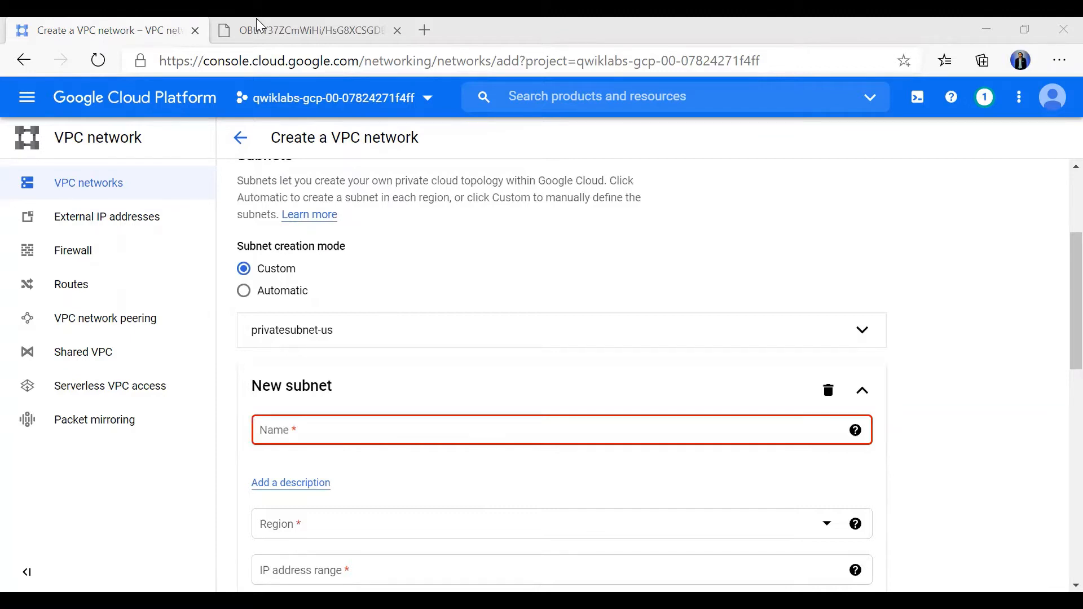
key("alt+Tab")
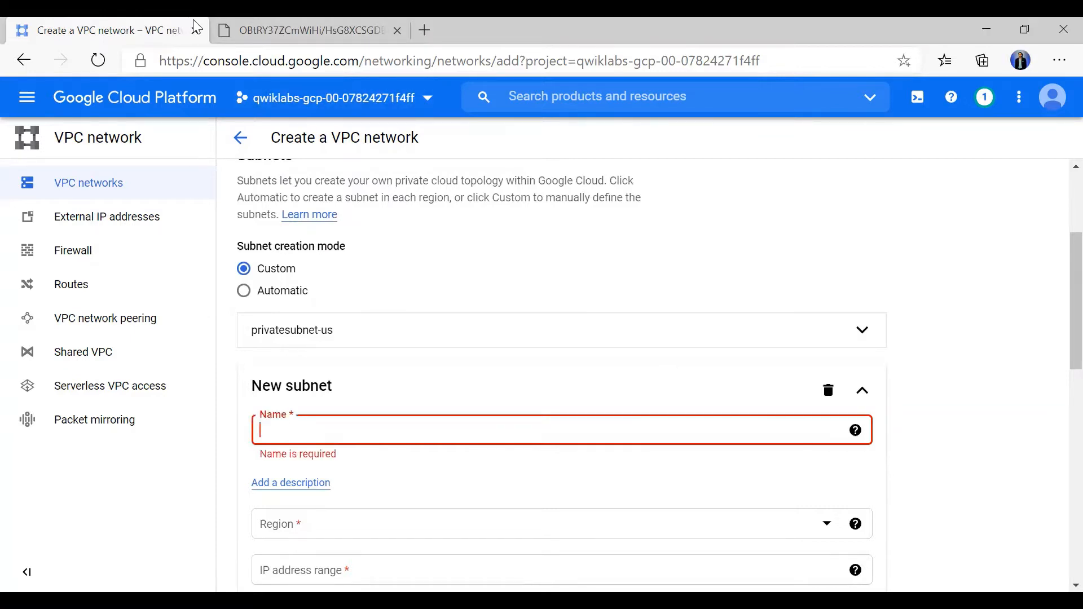
left_click(293, 28)
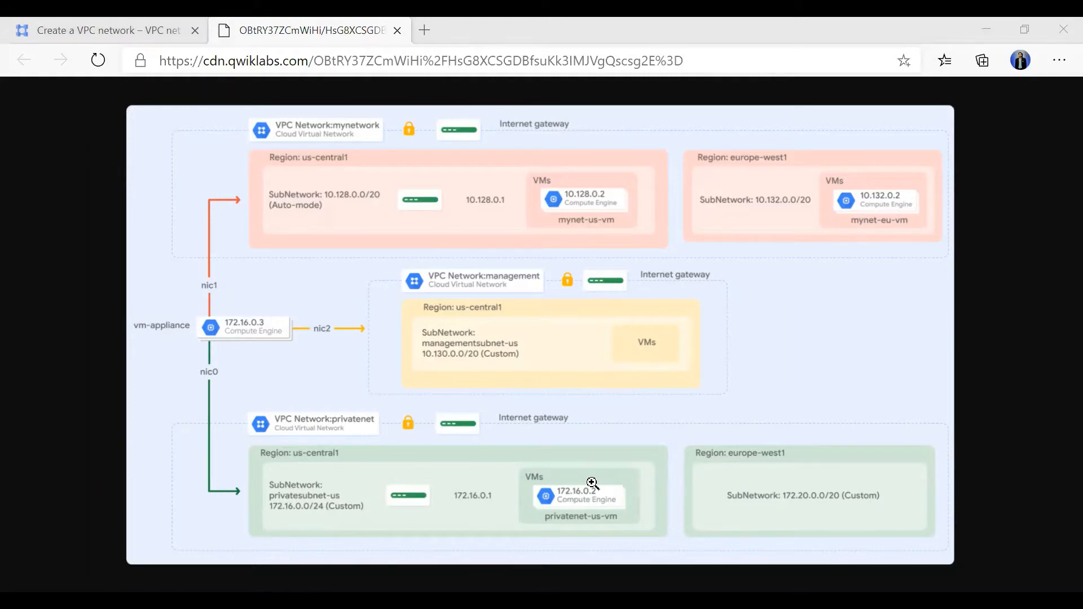
left_click(52, 33)
left_click(336, 427)
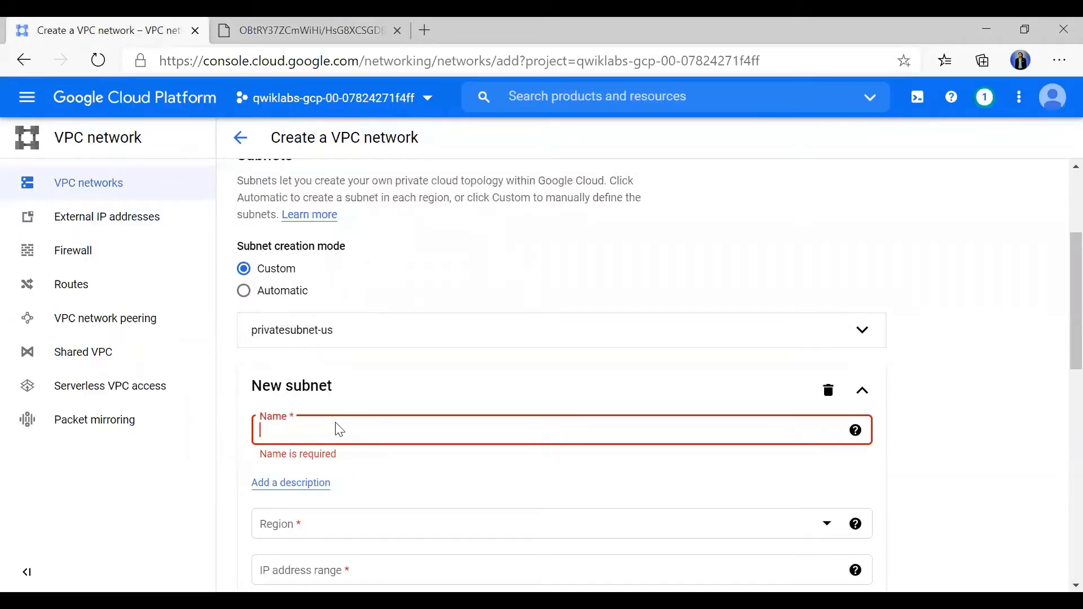
type("privatesubnet-eu")
scroll(340, 430, "down", 1)
left_click(417, 300)
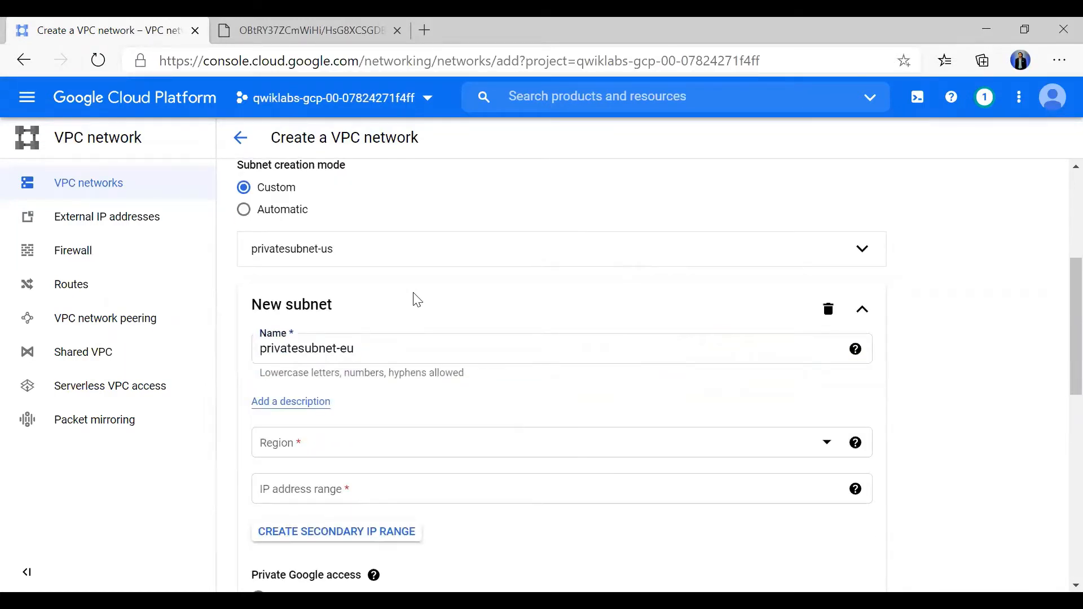
Set the IP address range of the privatesubnet-eu subnet to 172.20.0.0/20.
key("alt+Tab")
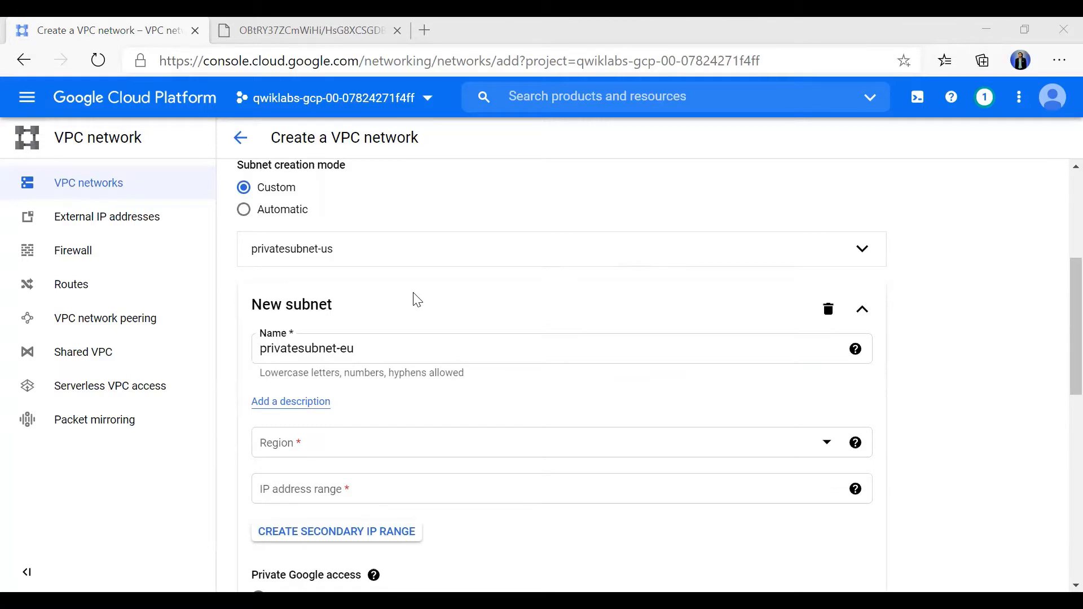
left_click(374, 451)
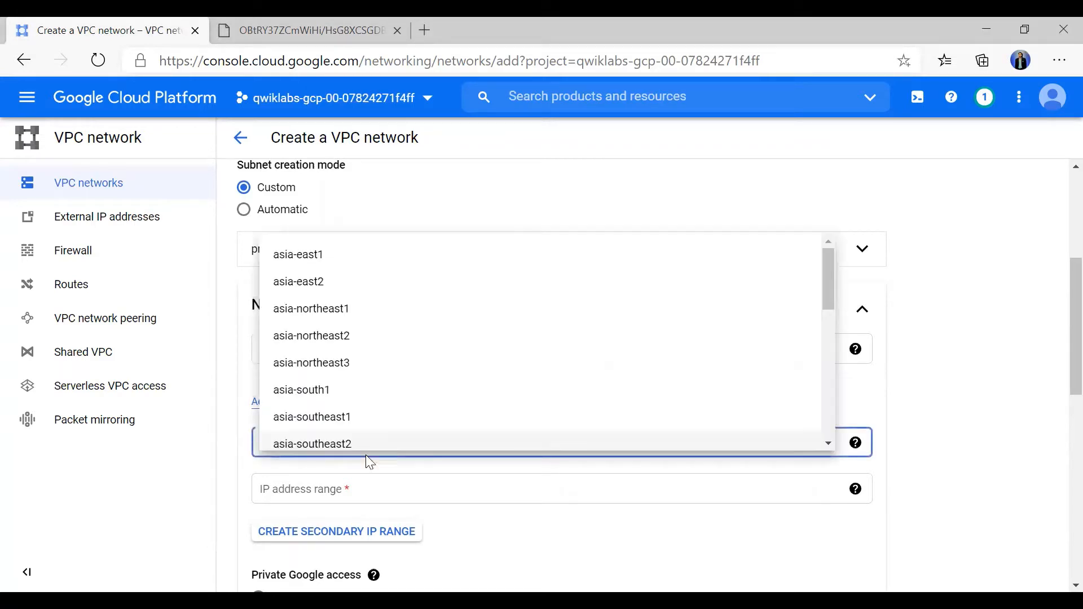
left_click(345, 491)
left_click(346, 492)
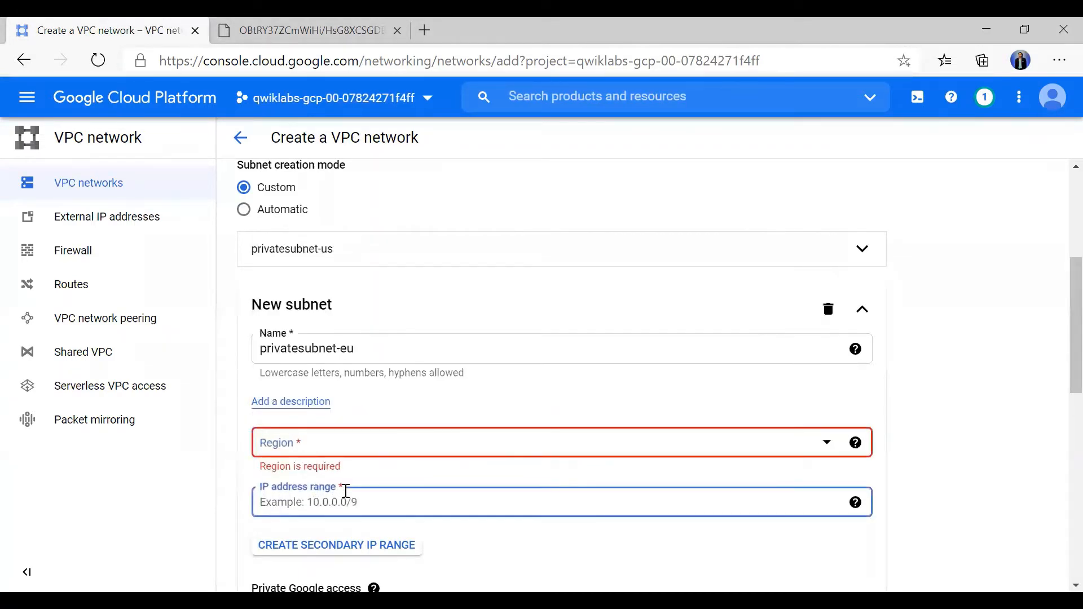
type("172.20.0.0/20")
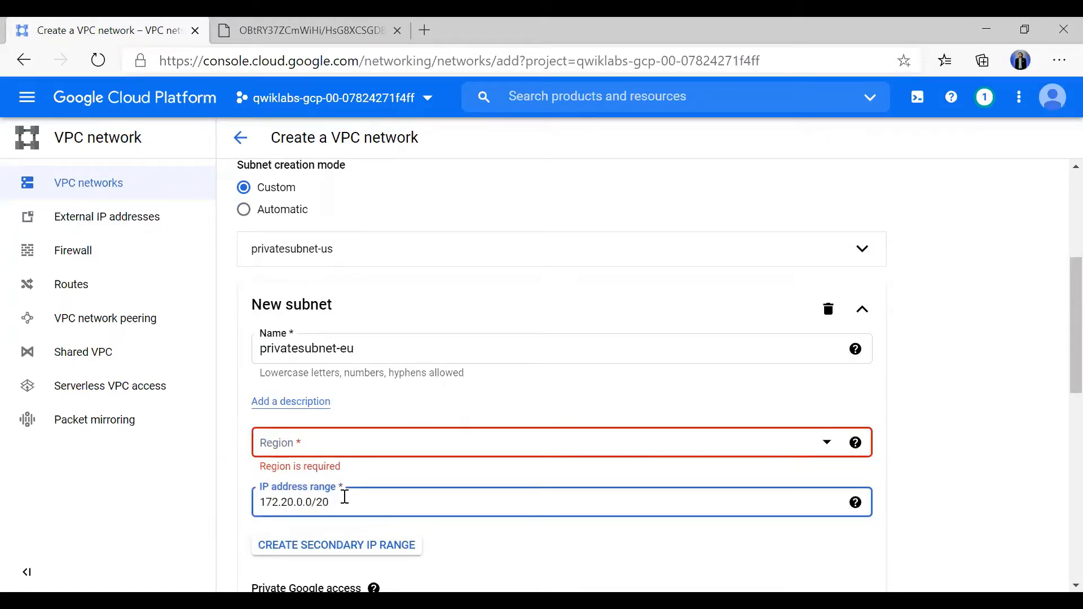
Set the region of the privatesubnet-eu subnet to europe-west1.
key("alt+Tab")
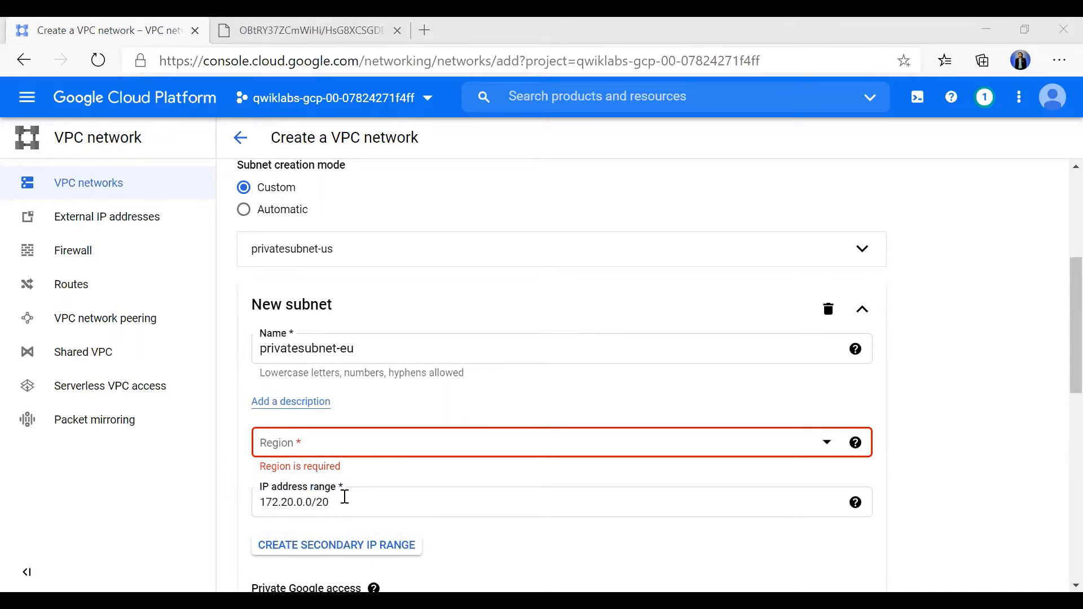
key("alt+Tab")
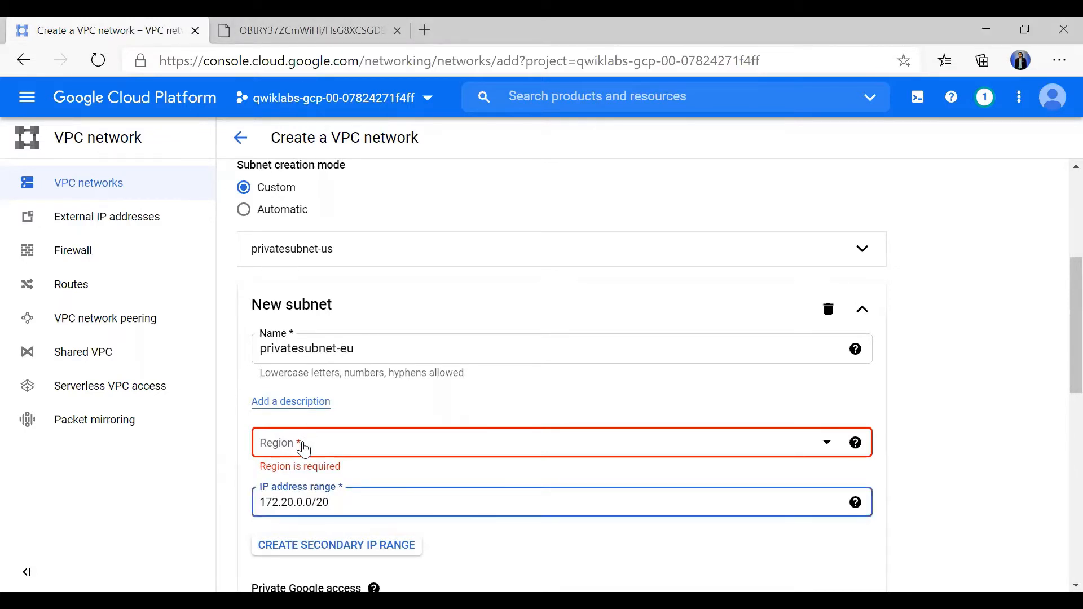
left_click(304, 445)
scroll(367, 359, "down", 3)
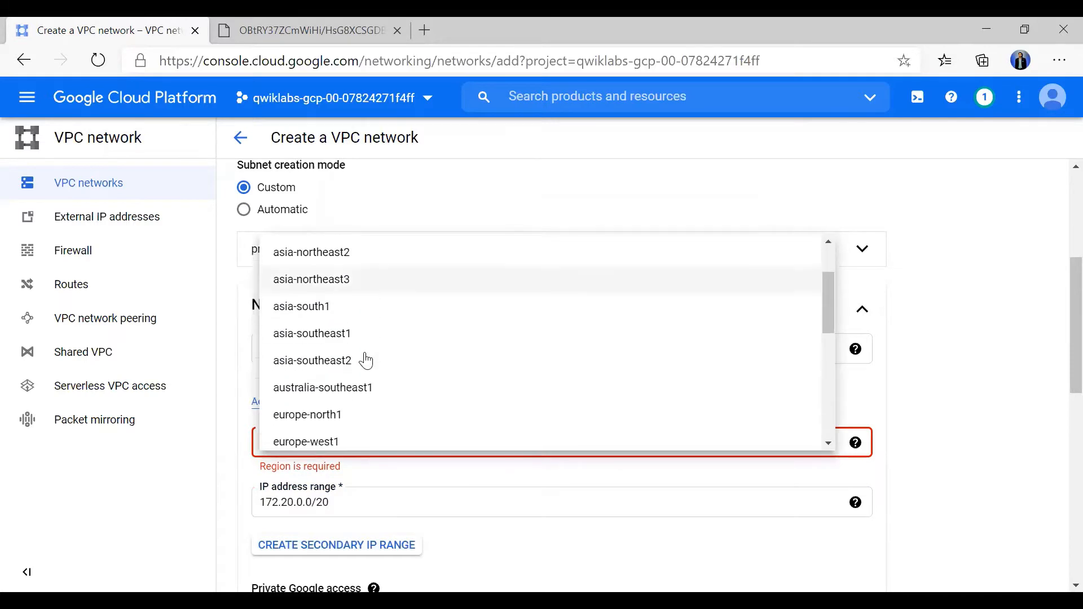
scroll(367, 361, "down", 2)
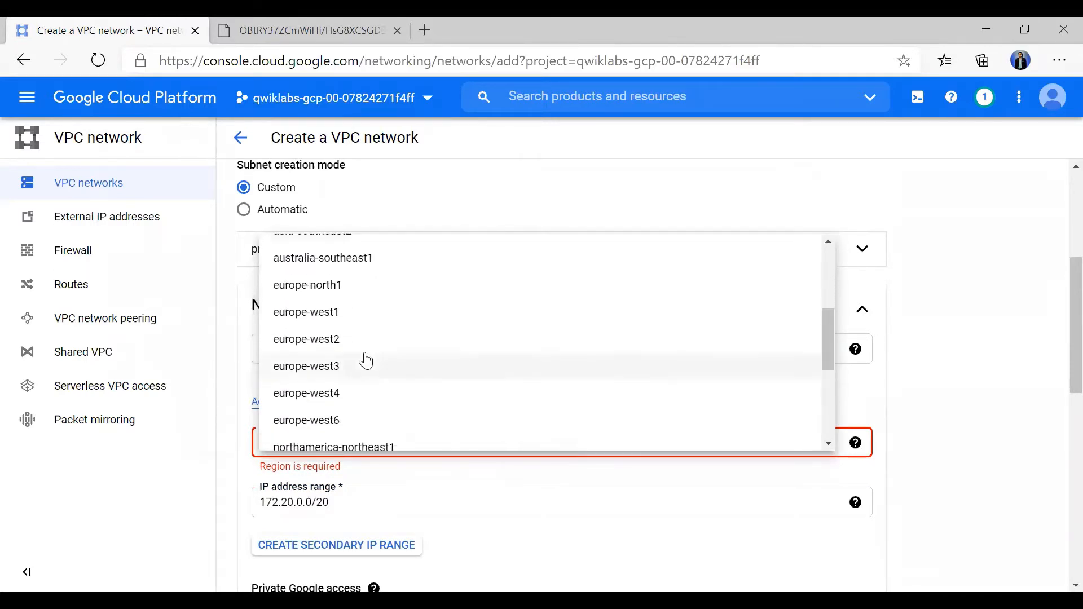
left_click(341, 314)
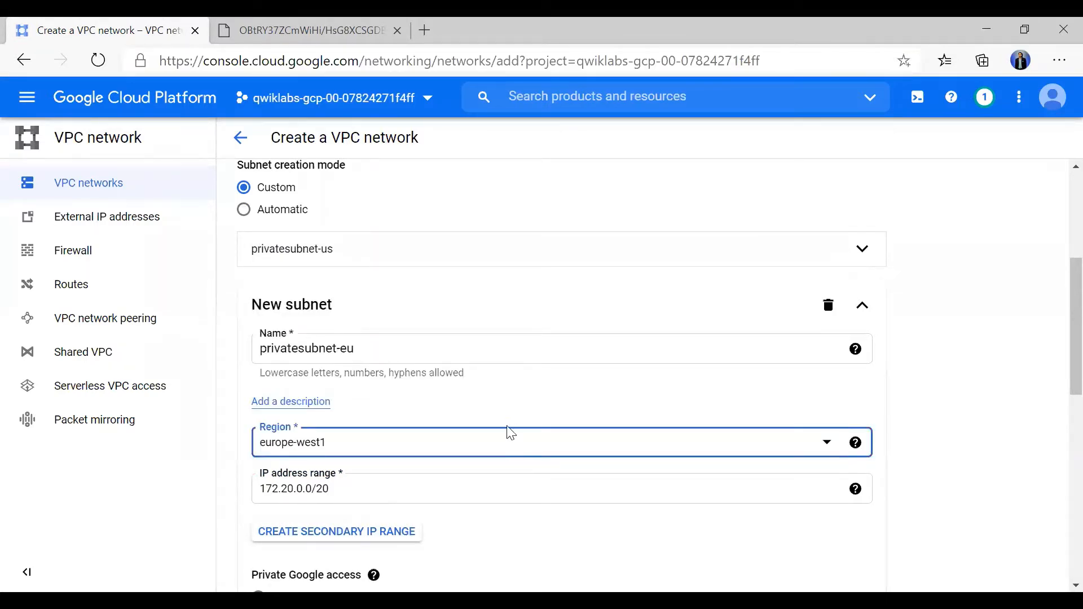
triple_click(410, 374)
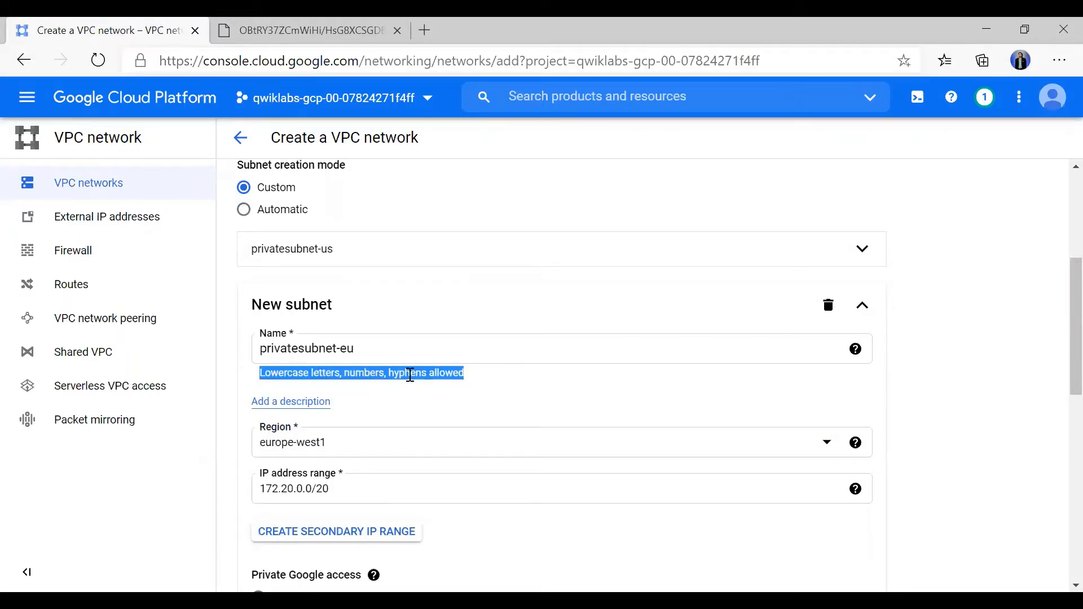
left_click(411, 374)
Review the remaining settings of privatesubnet-eu and create the privatenet network with its two subnets.
scroll(481, 413, "down", 1)
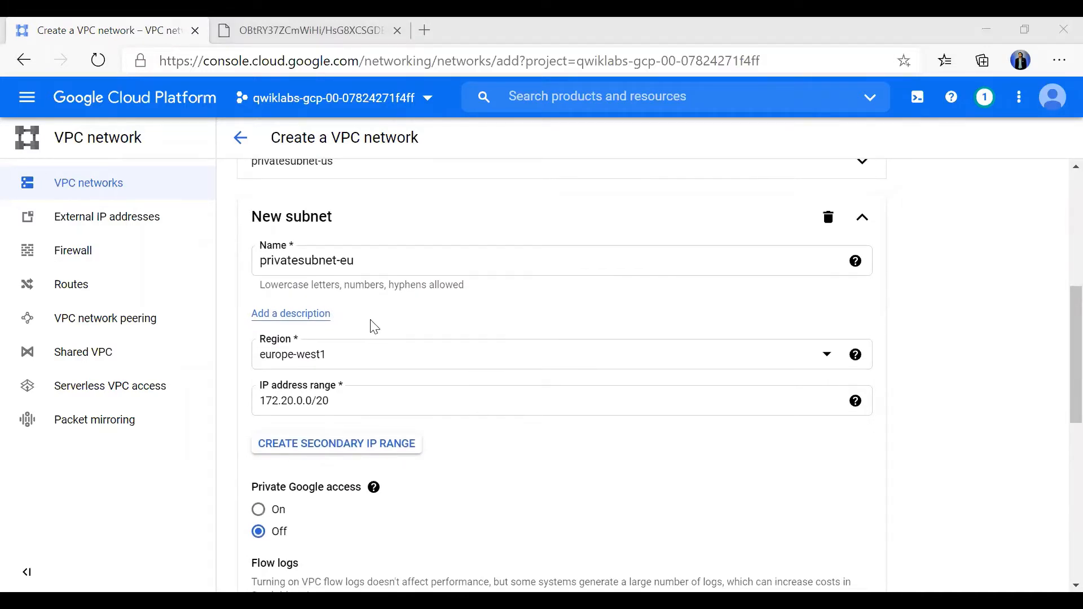
scroll(402, 463, "down", 4)
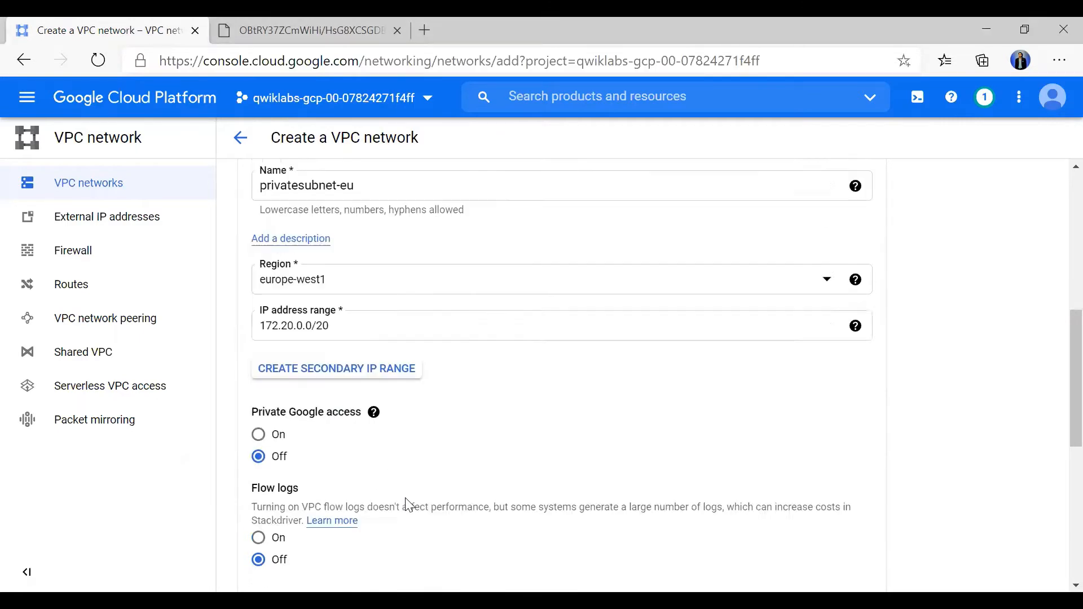
scroll(407, 499, "down", 4)
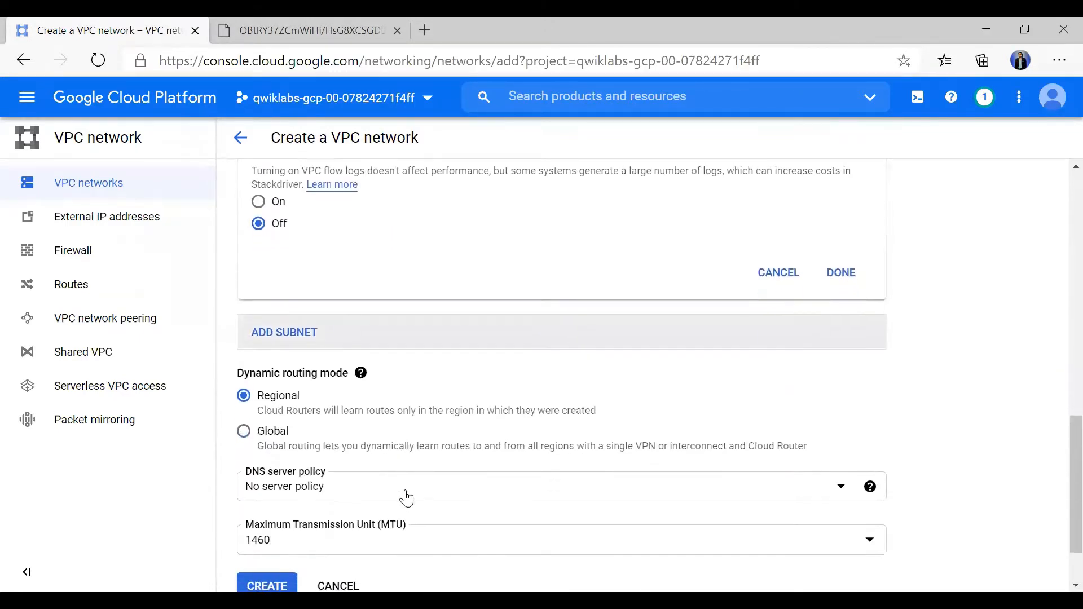
left_click(269, 507)
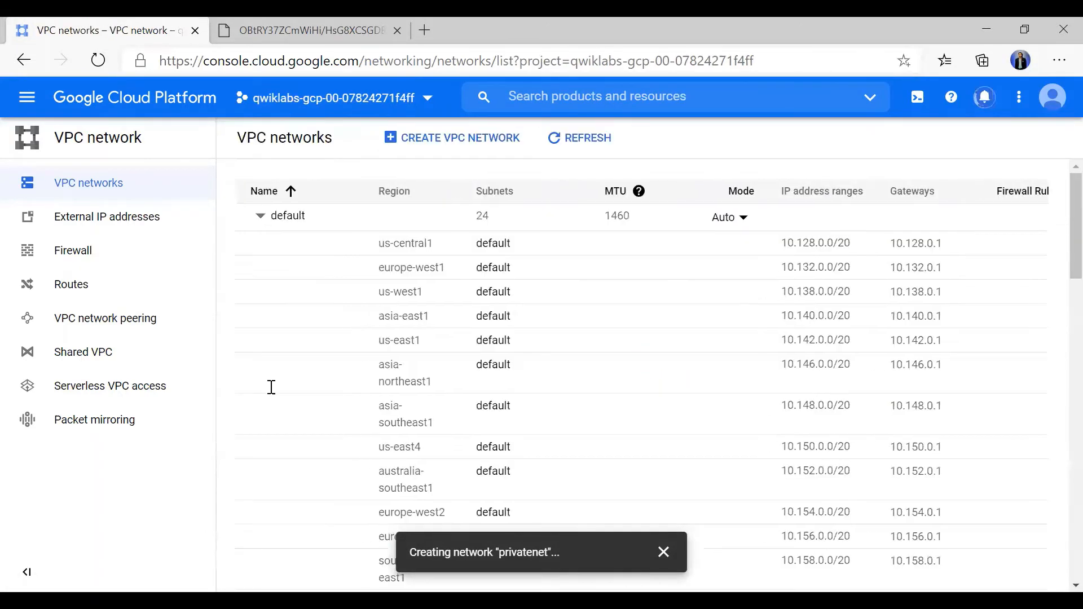
Collapse the subnet lists of the default, managementnet and mynetwork networks and check their subnet counts.
left_click(260, 222)
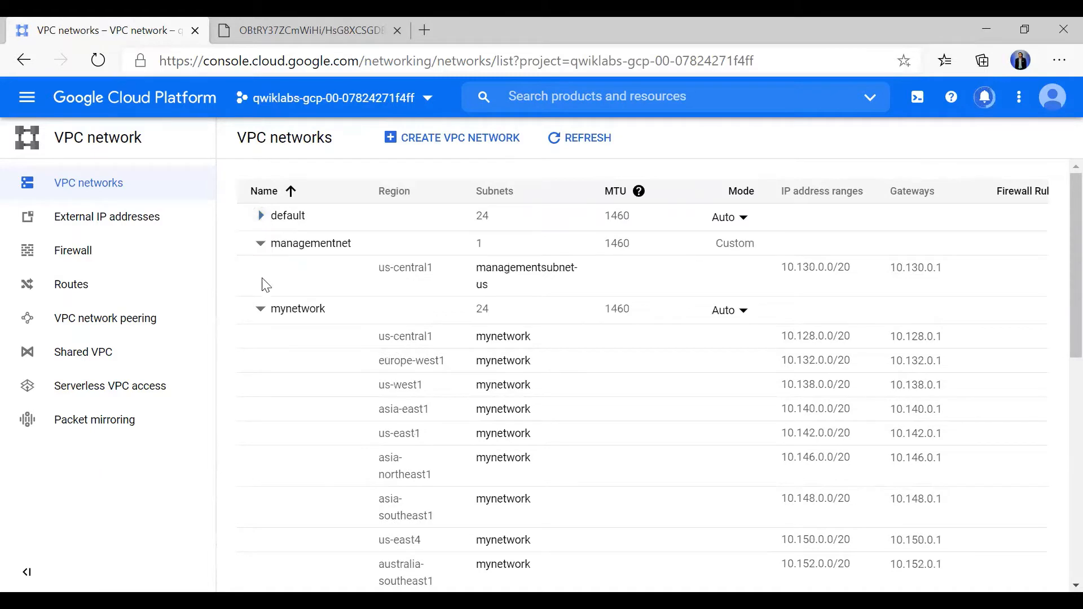
left_click(260, 244)
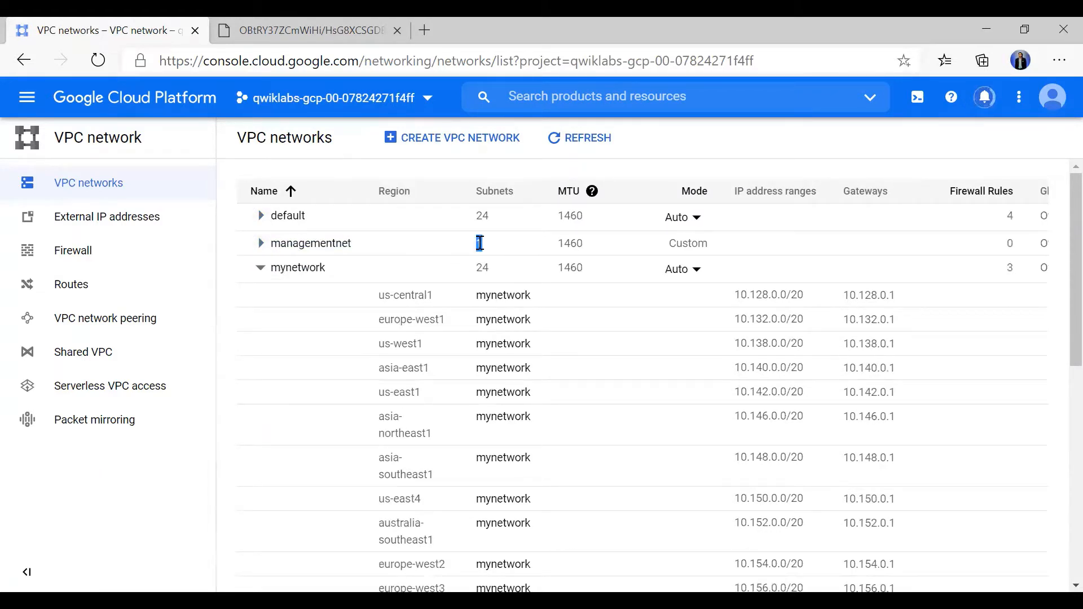
left_click(261, 267)
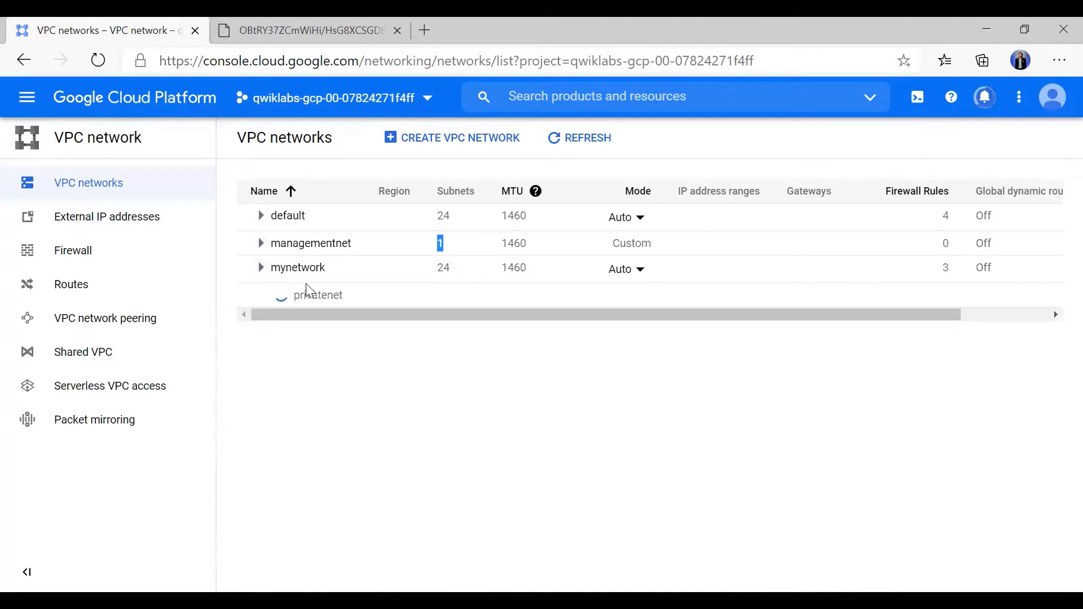
left_click(435, 283)
left_click_drag(445, 294, 439, 332)
left_click(445, 289)
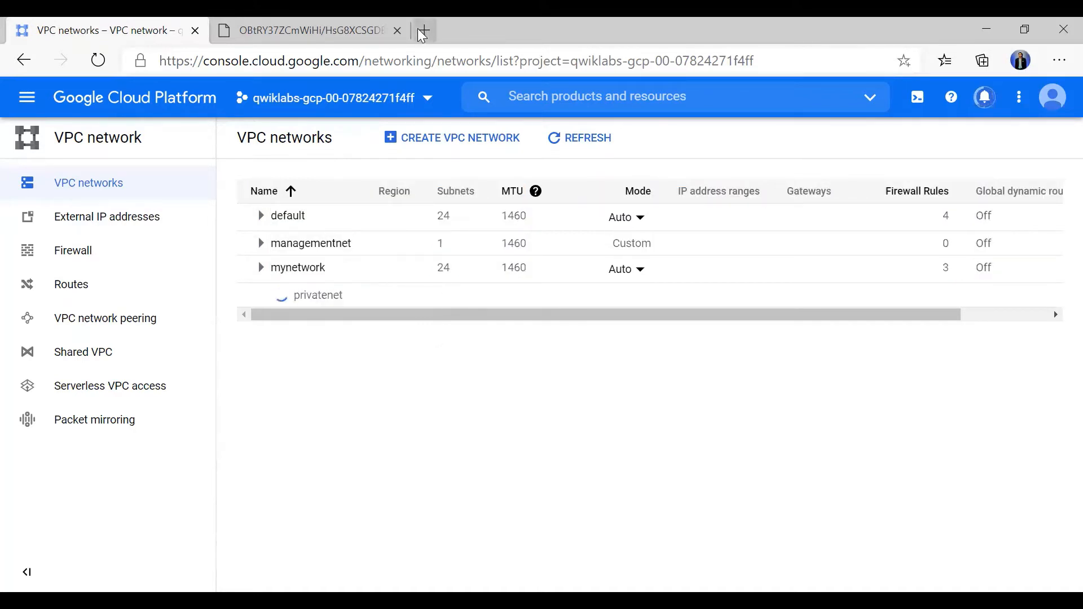
Consult the network diagram again and return to the default network's entry in the VPC networks list.
left_click(320, 31)
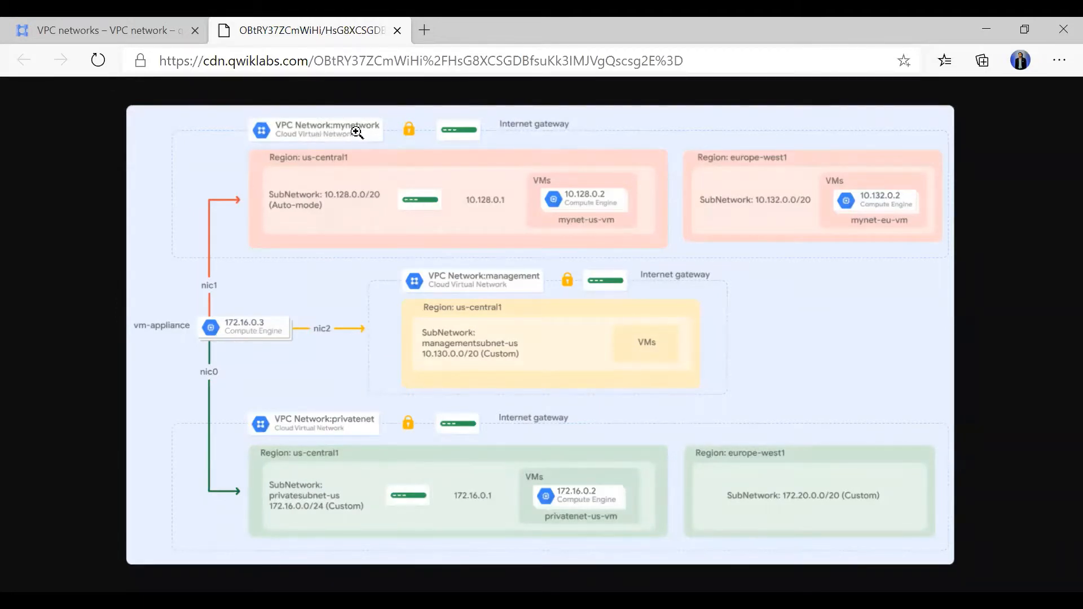
left_click(83, 20)
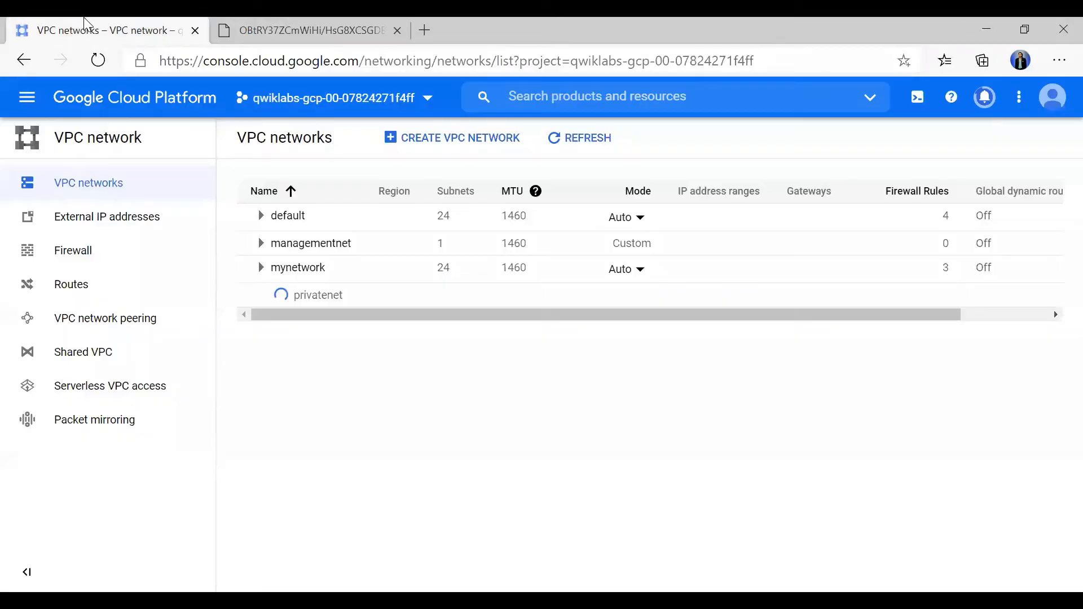
left_click(261, 216)
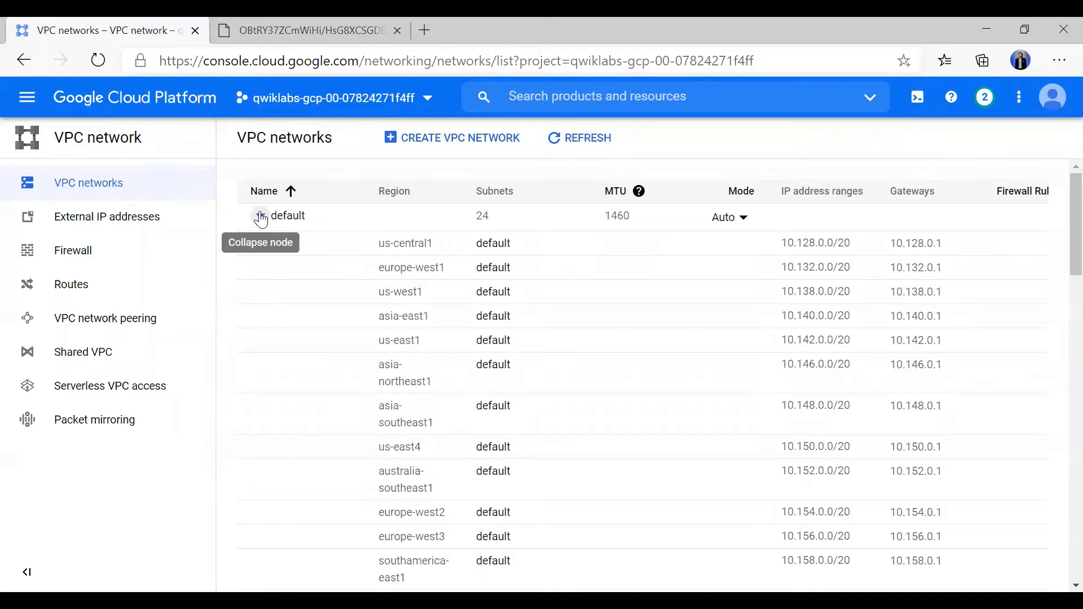
Collapse the default and mynetwork subnet lists, view the details of privatesubnet-us, and return to the VPC networks list.
left_click(261, 216)
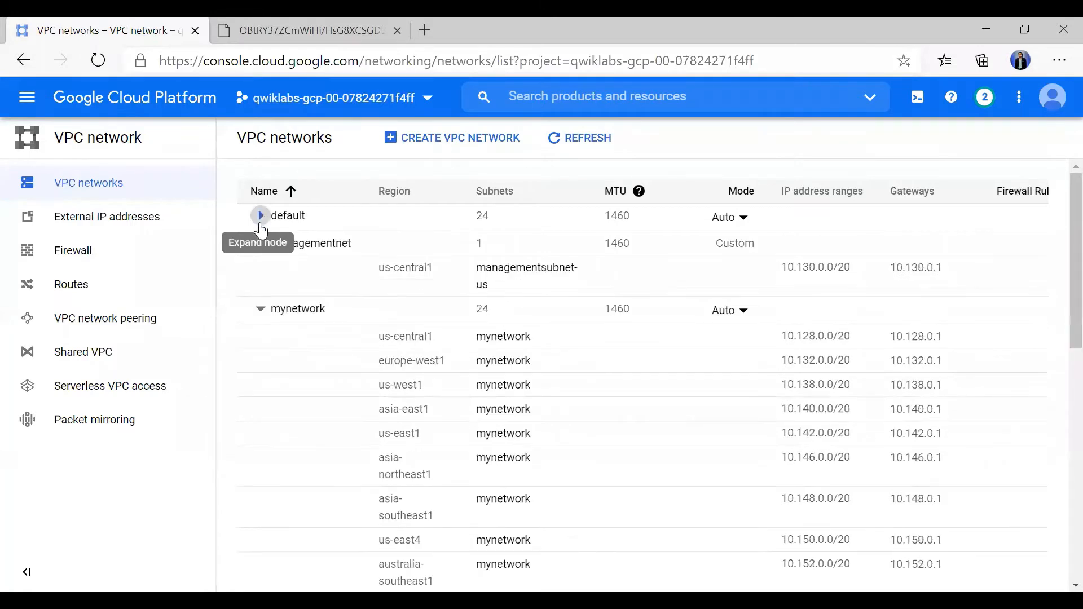
left_click(260, 309)
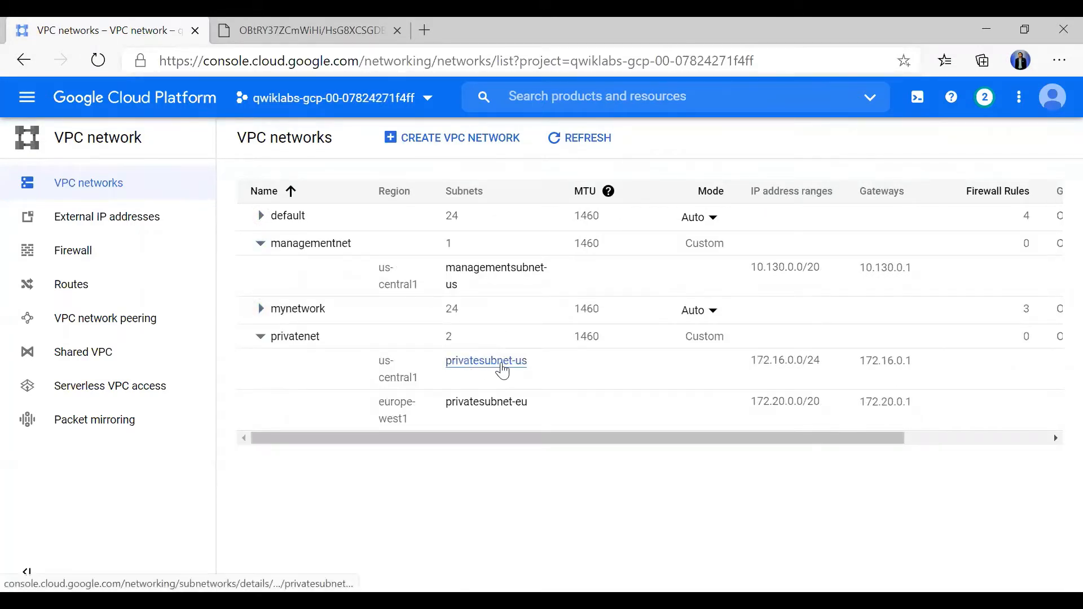
left_click(503, 372)
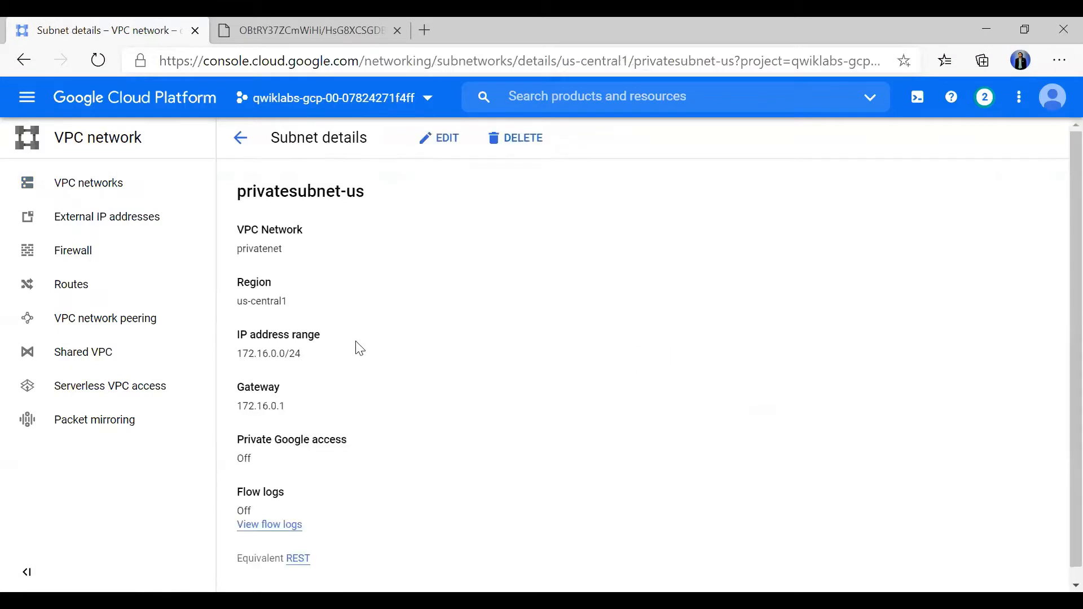
left_click(241, 125)
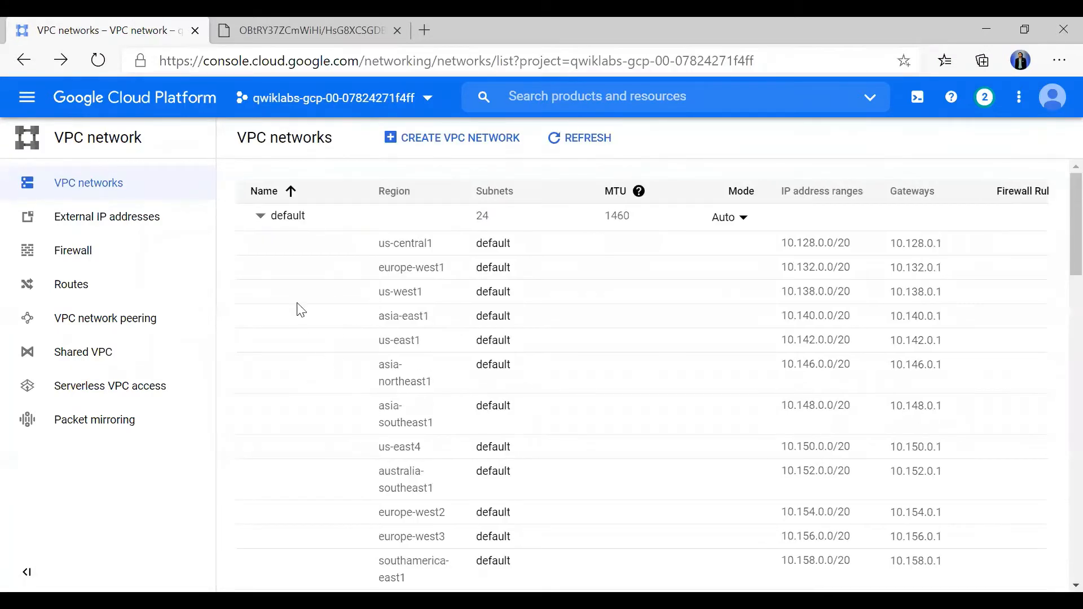
Collapse the subnet lists of all four VPC networks to view only the network entries.
left_click(260, 215)
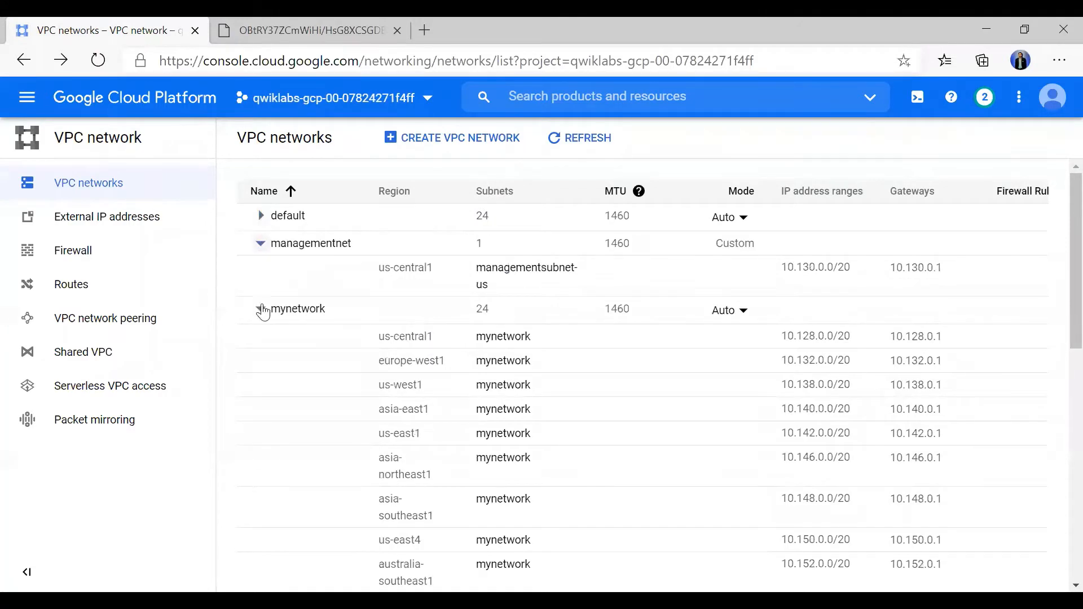
left_click(261, 309)
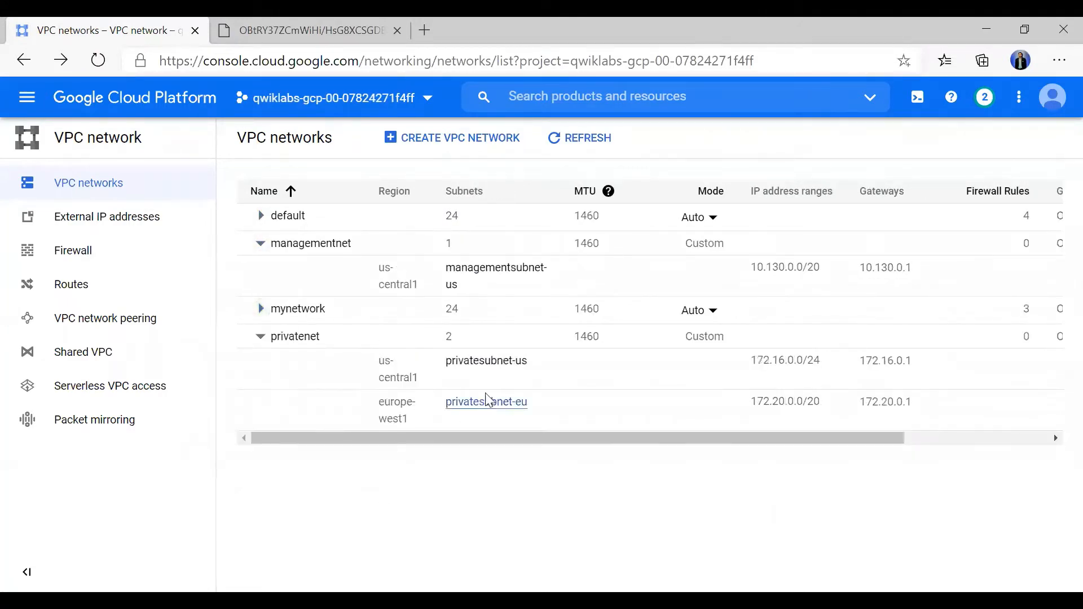
left_click(260, 337)
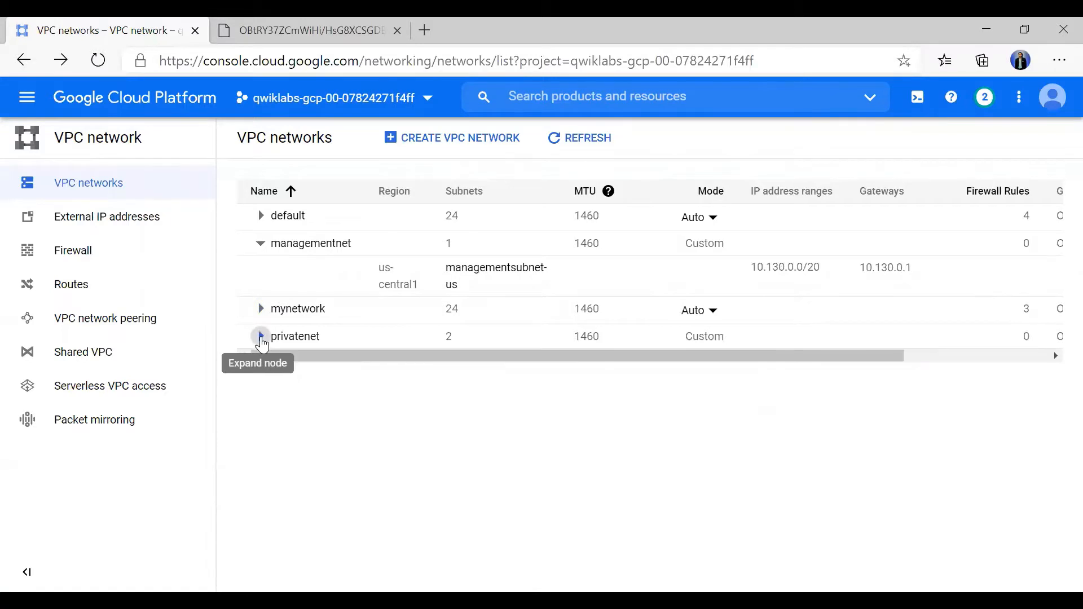
left_click(260, 244)
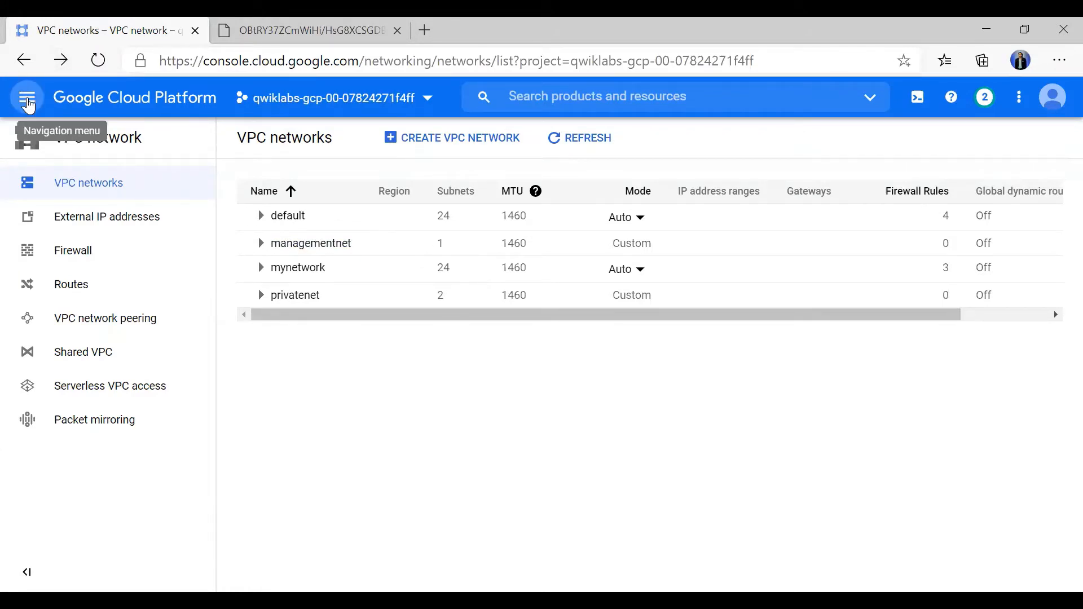
Open the VM instances page of Compute Engine.
left_click(30, 105)
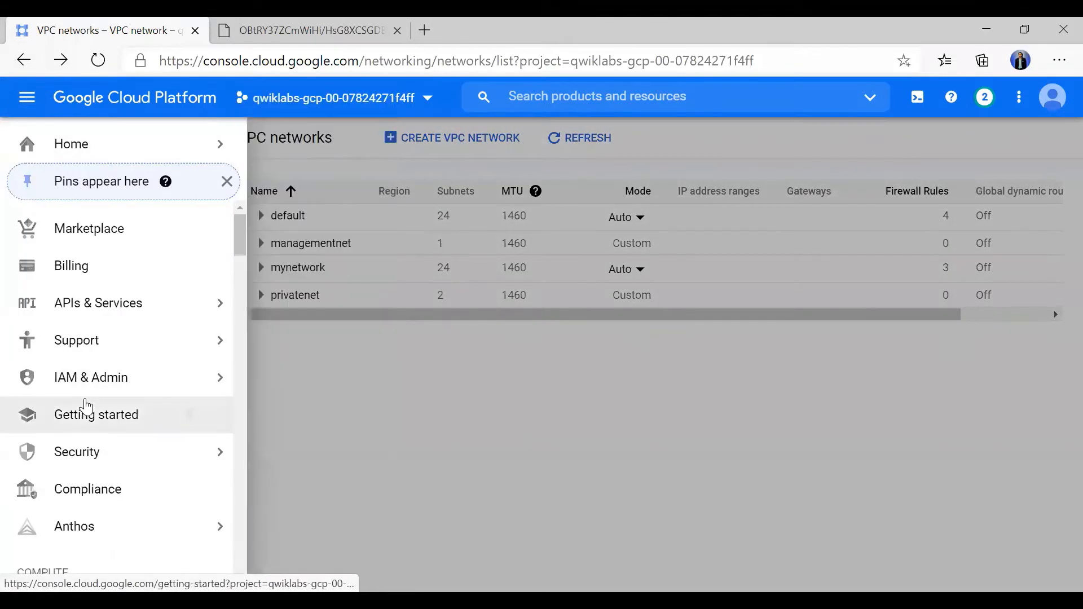
mouse_move(76, 466)
scroll(77, 466, "down", 7)
scroll(77, 468, "up", 4)
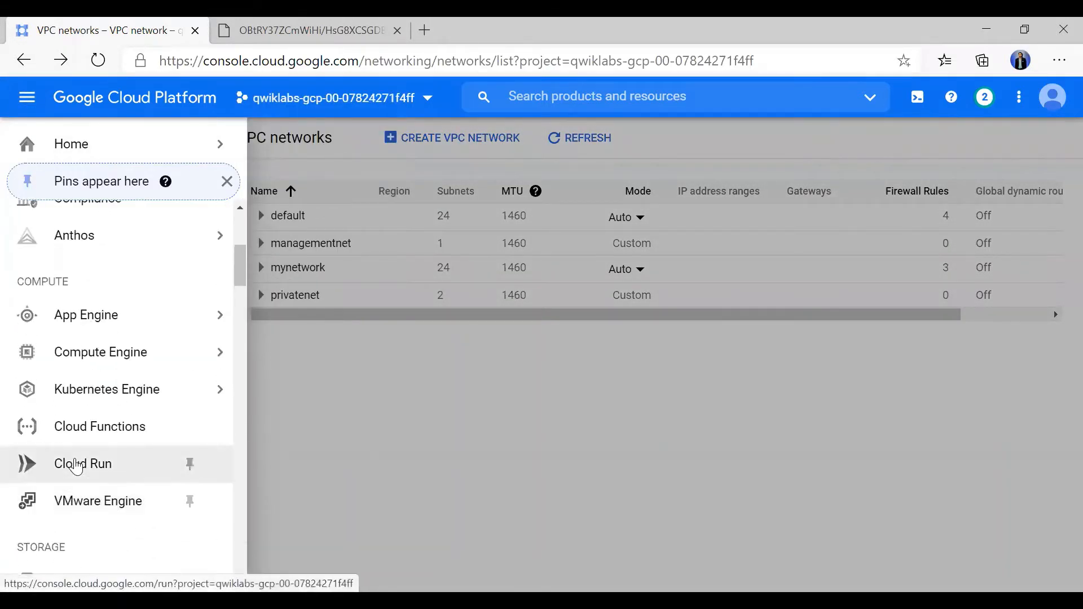
scroll(77, 467, "up", 3)
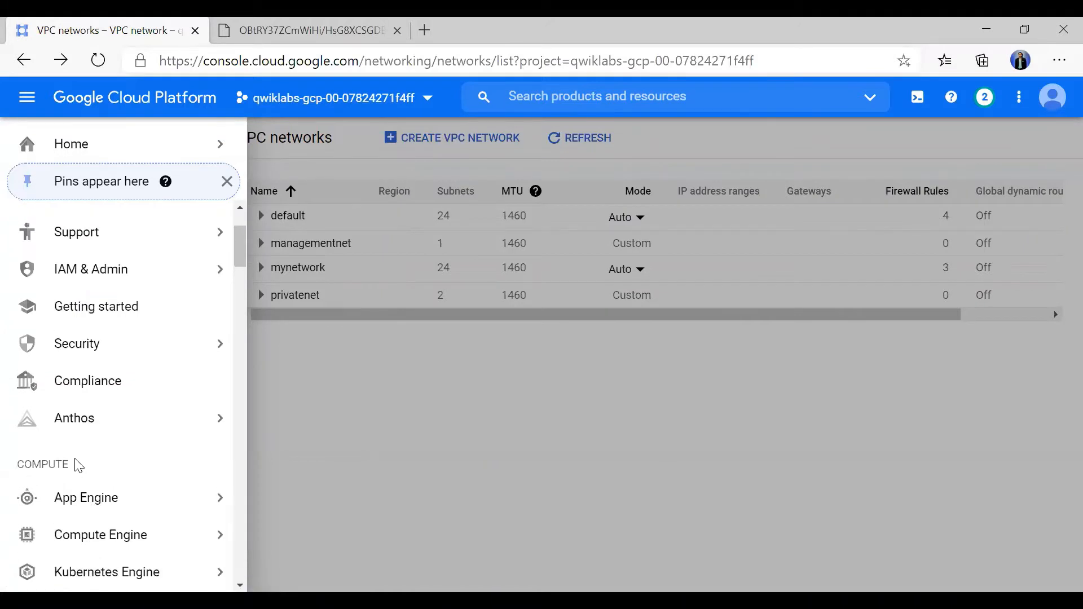
scroll(76, 467, "down", 2)
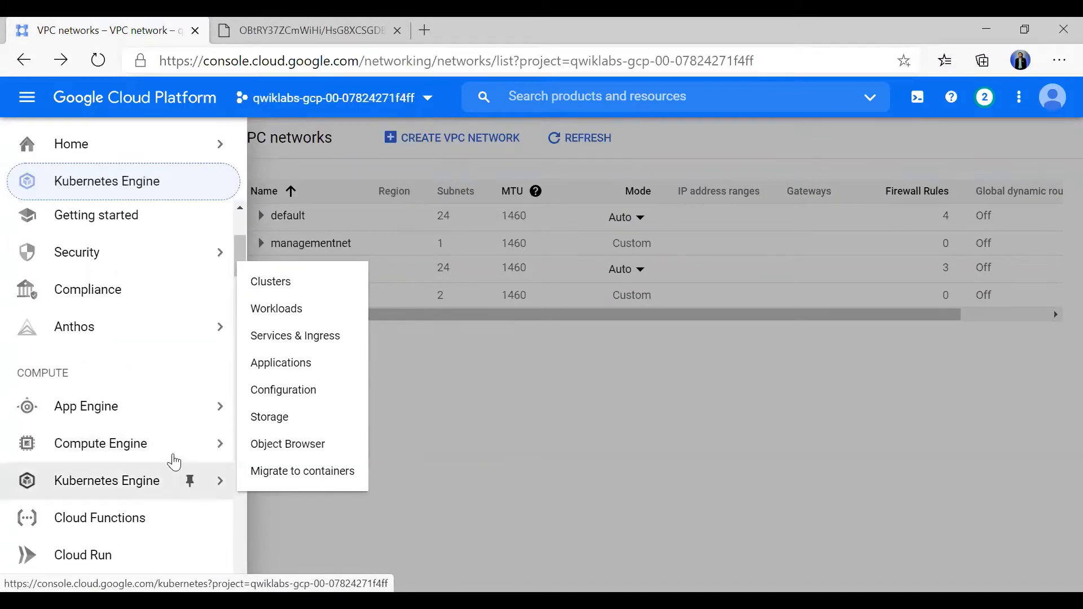
mouse_move(165, 458)
left_click(308, 135)
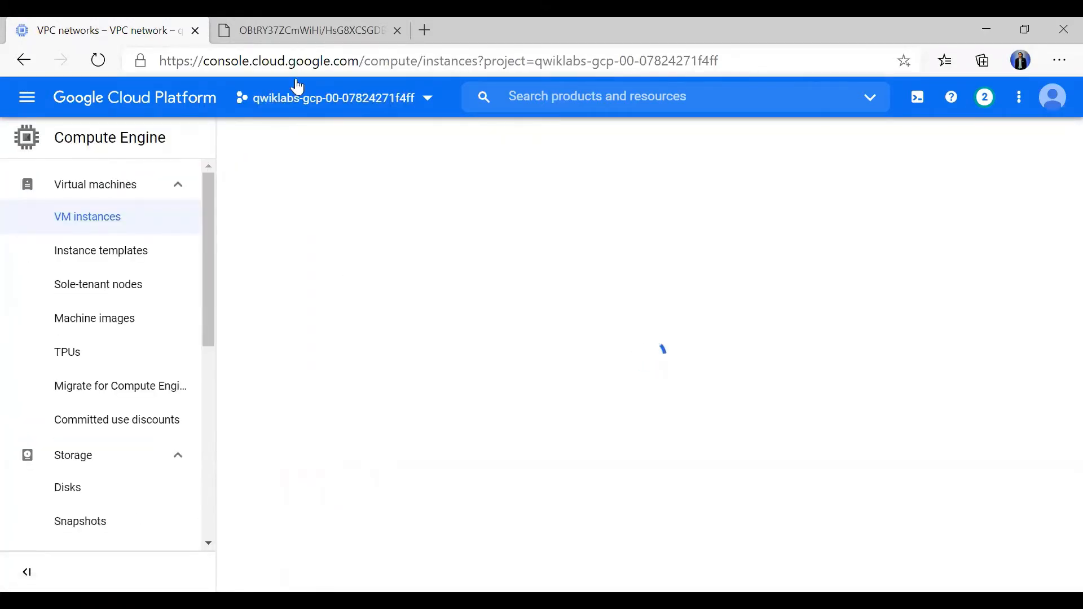
Consult the network diagram and close the tutorial panel beside the VM instances list.
left_click(292, 20)
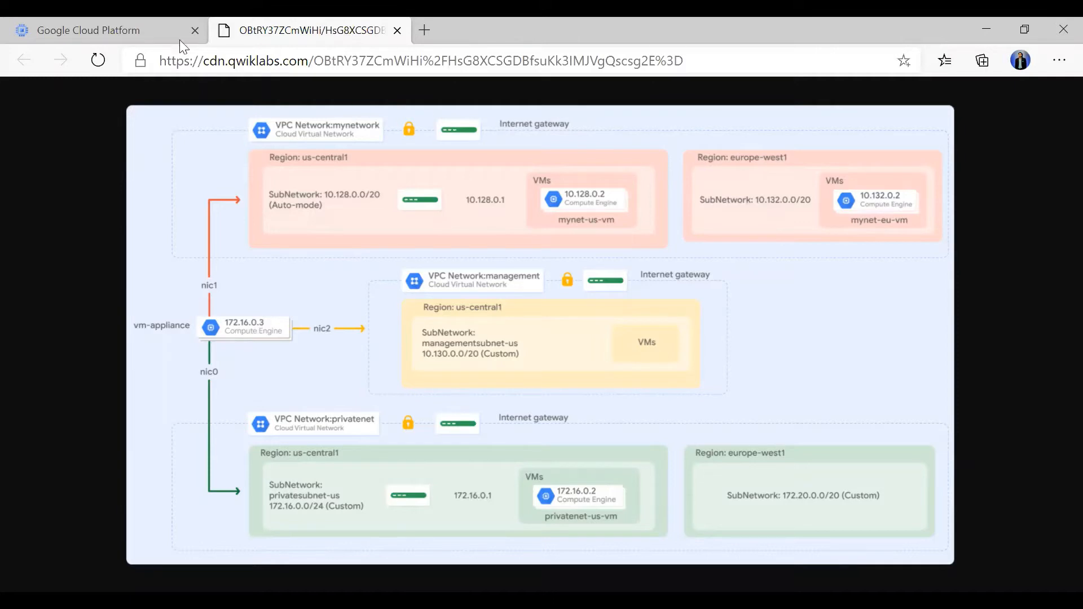
left_click(146, 23)
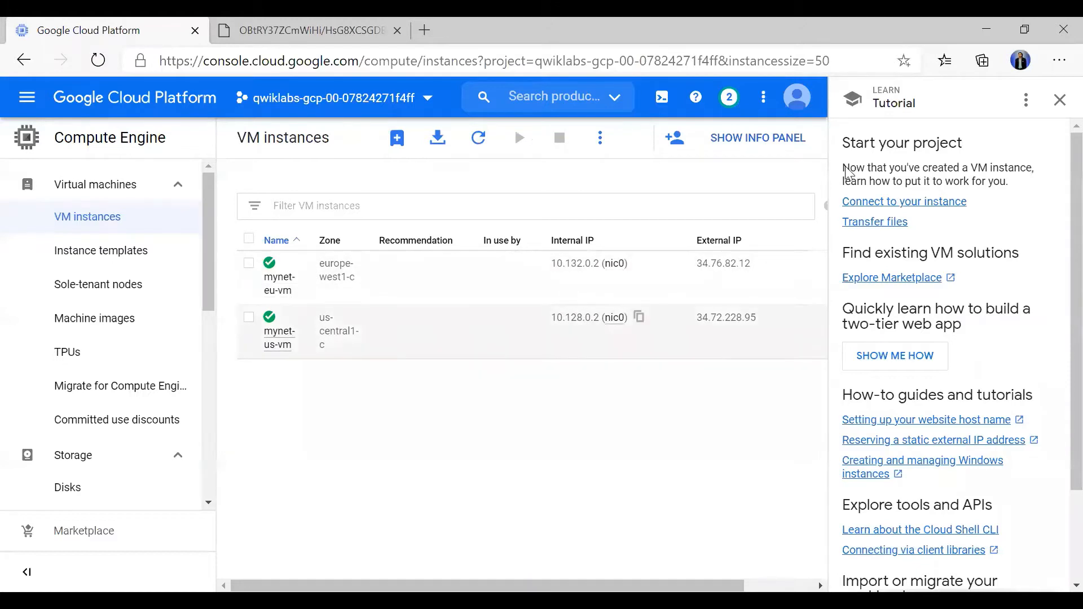
left_click(1059, 101)
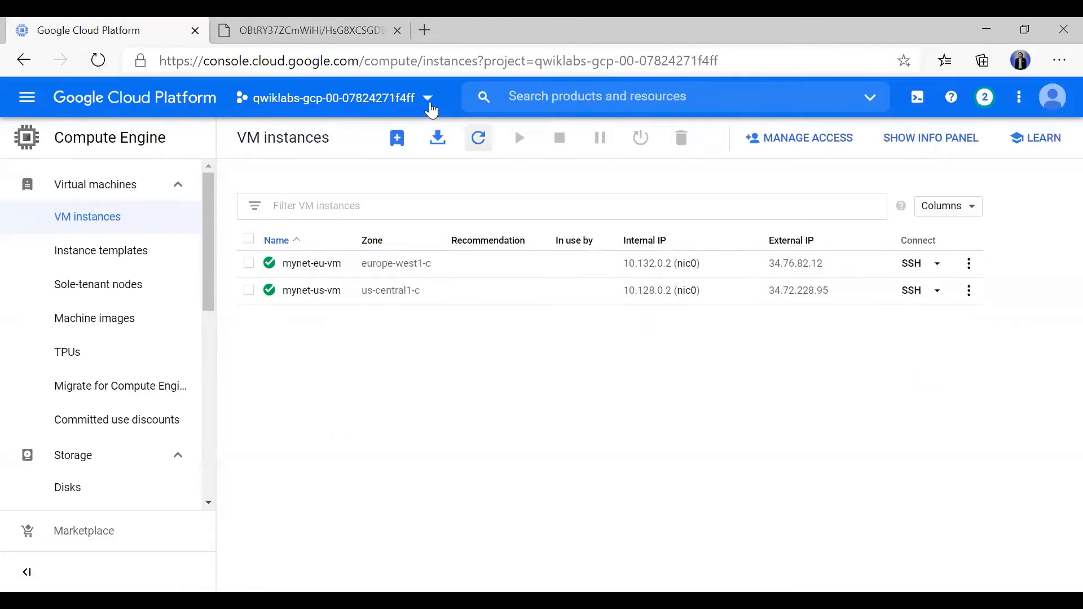
Compare the internal IPs of mynet-eu-vm and mynet-us-vm with the network diagram, and look at the instance creation form without creating anything.
left_click(299, 30)
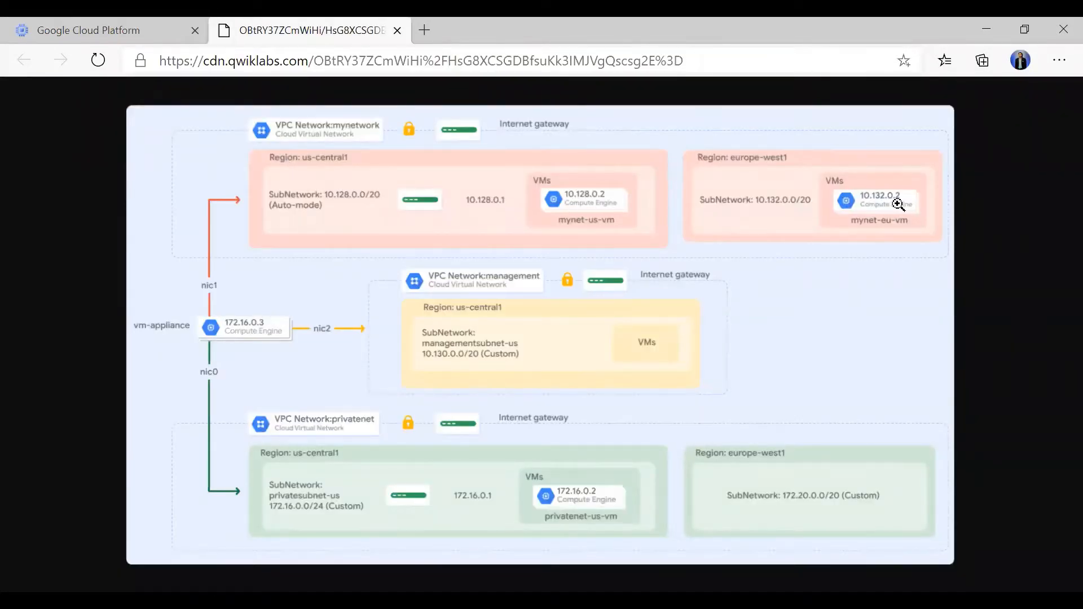
left_click(79, 22)
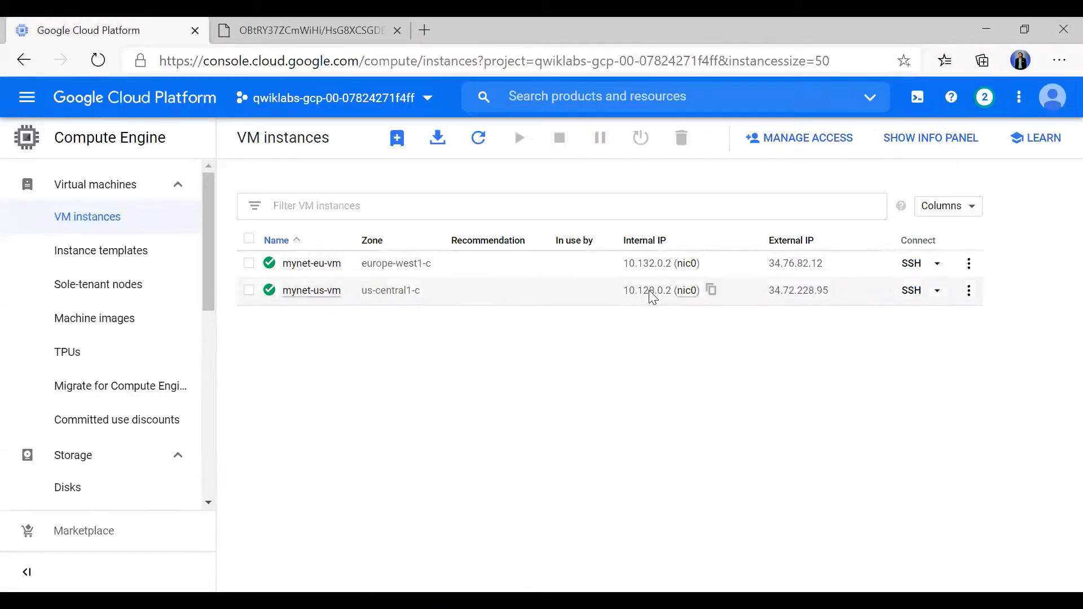
left_click(304, 30)
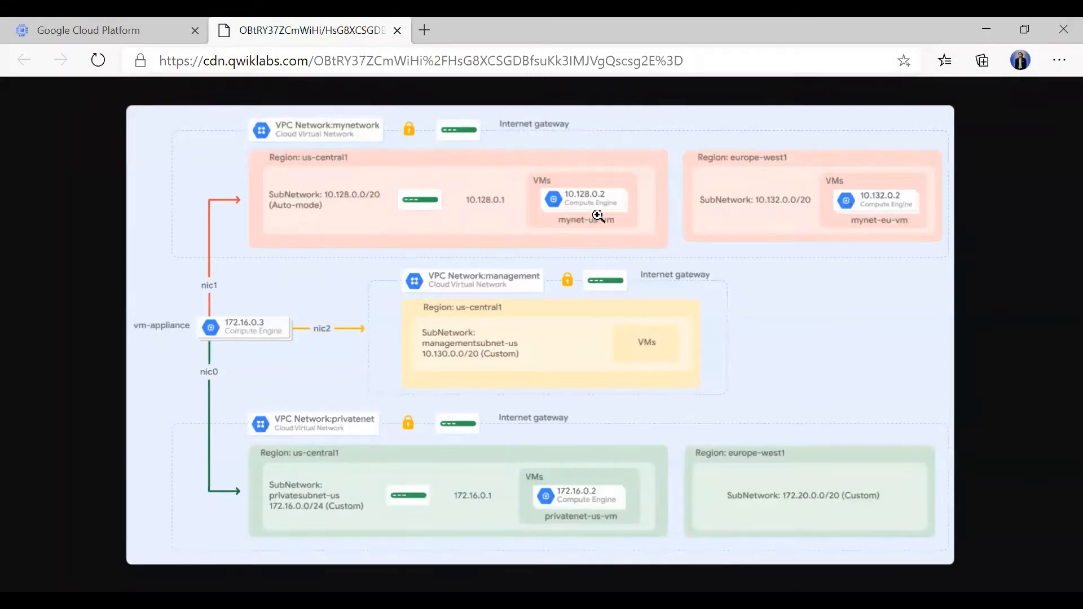
left_click(101, 30)
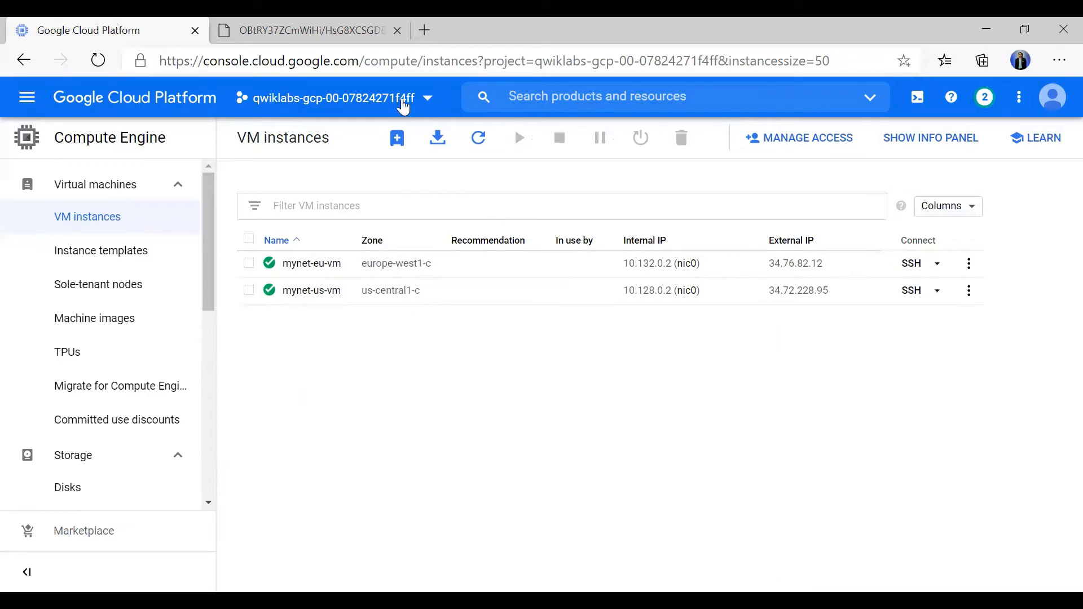
left_click(304, 30)
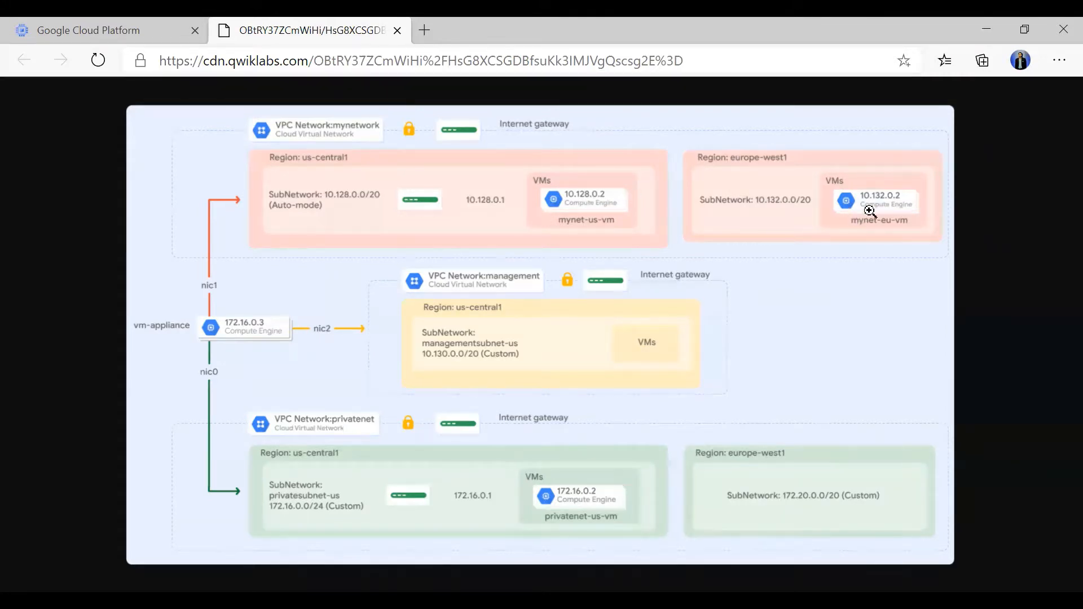
left_click(70, 19)
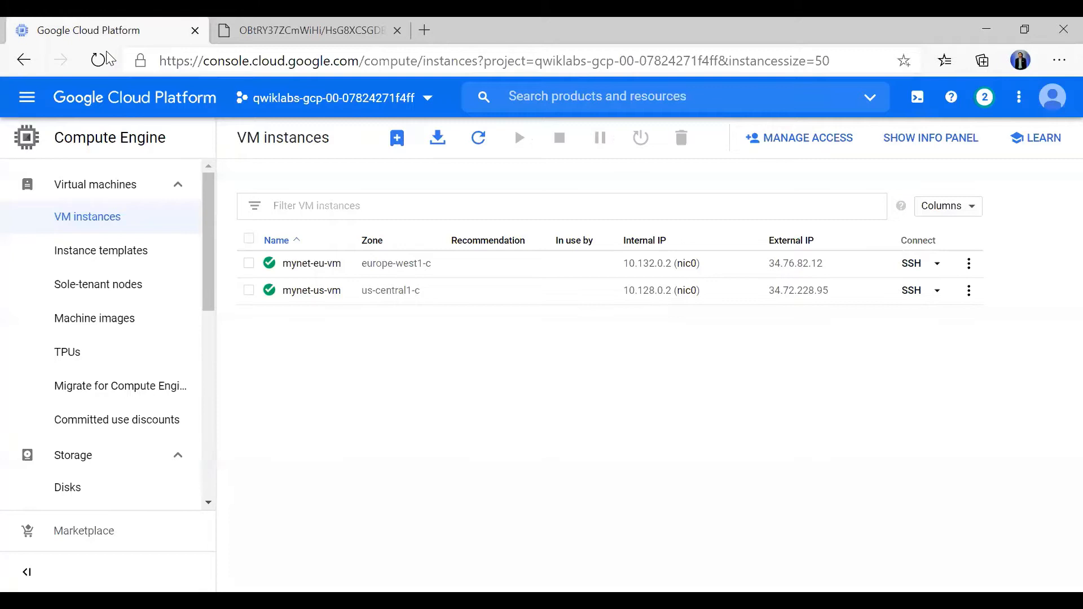
left_click(241, 23)
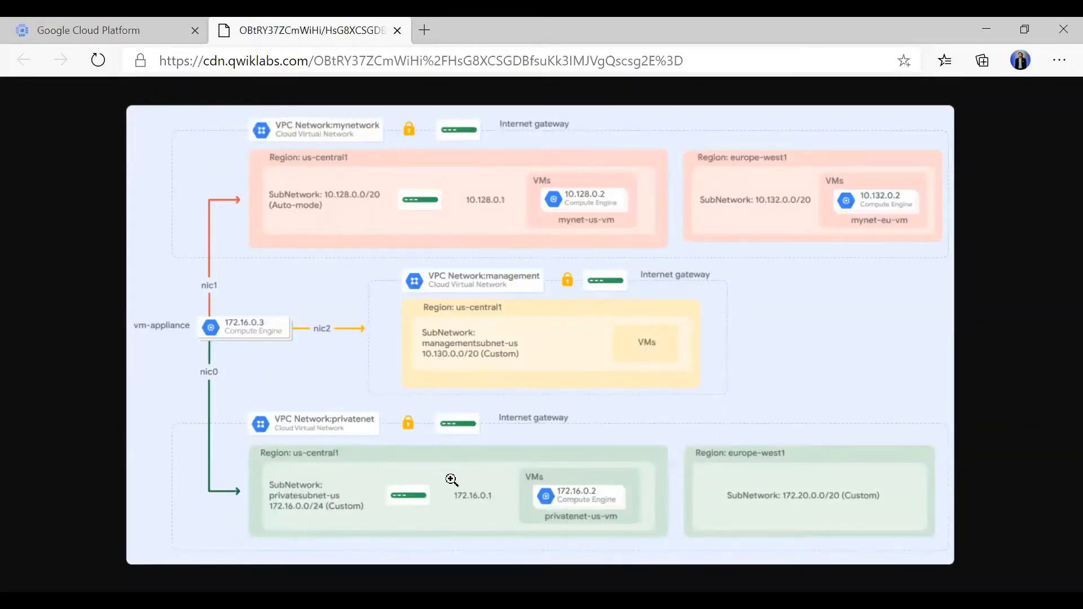
left_click(96, 29)
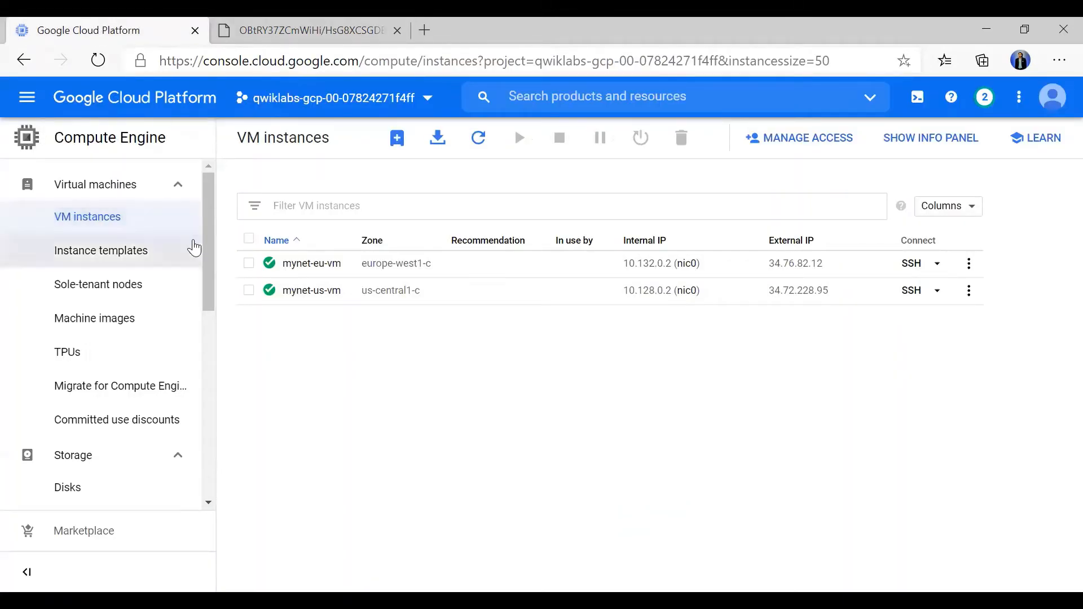
left_click(408, 150)
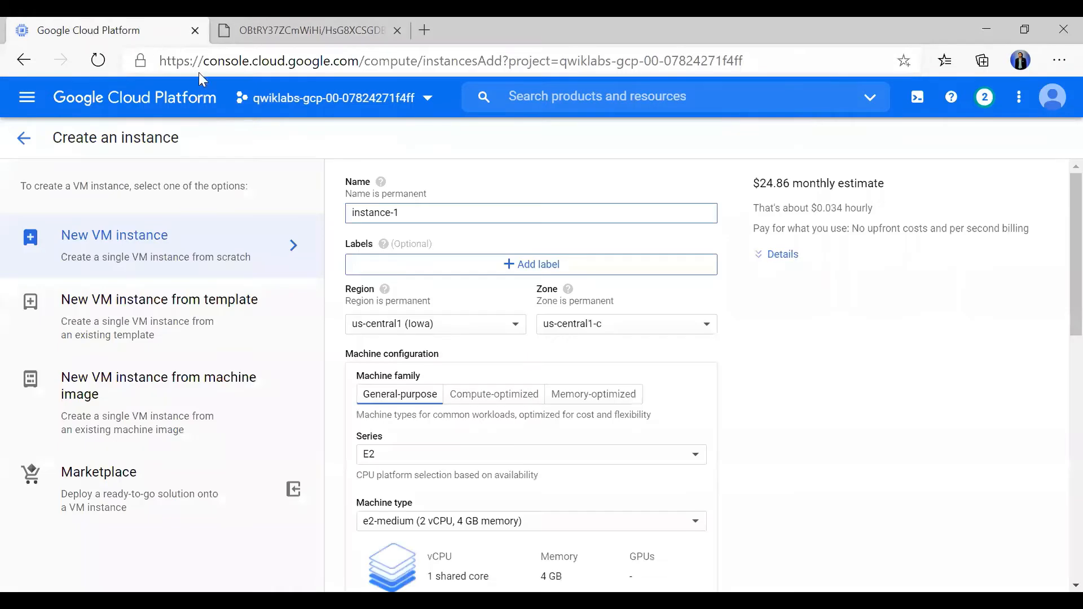
left_click(25, 148)
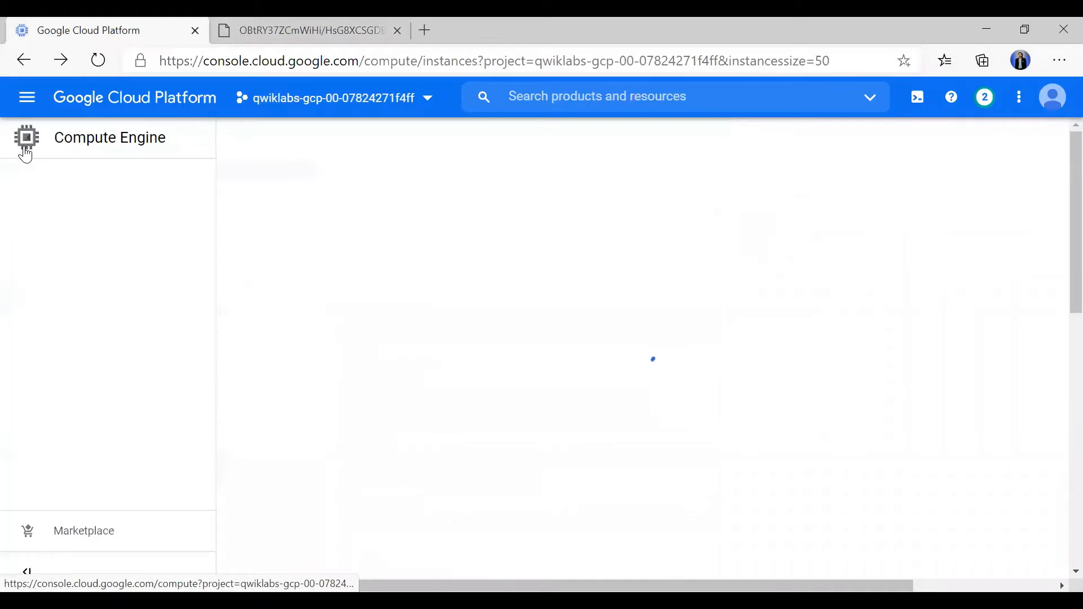
Open the Firewall rules page of VPC network.
left_click(32, 111)
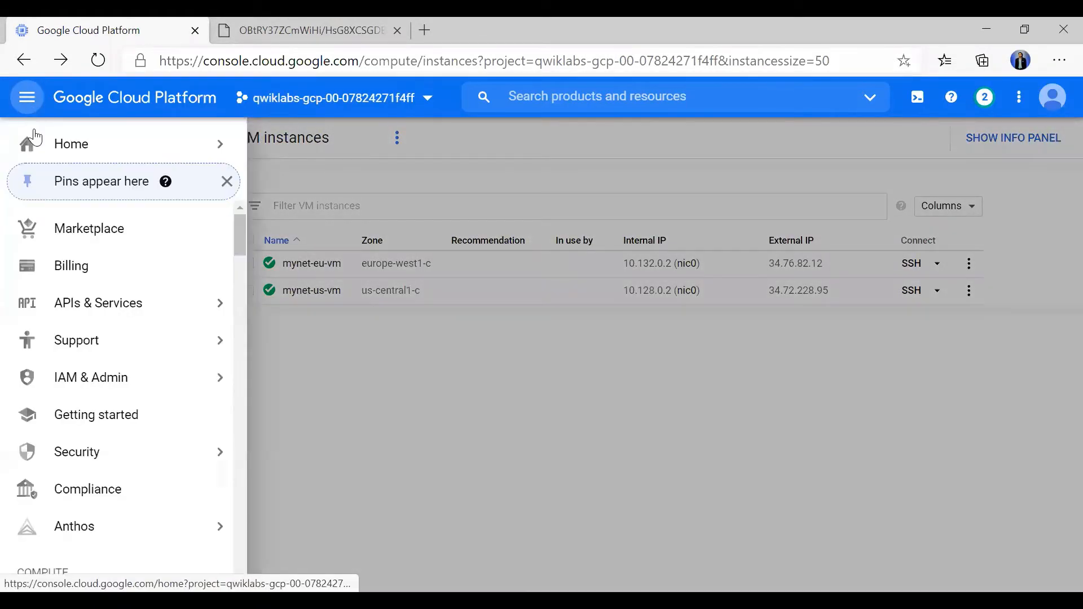
scroll(102, 459, "down", 5)
scroll(100, 461, "down", 1)
scroll(100, 460, "up", 2)
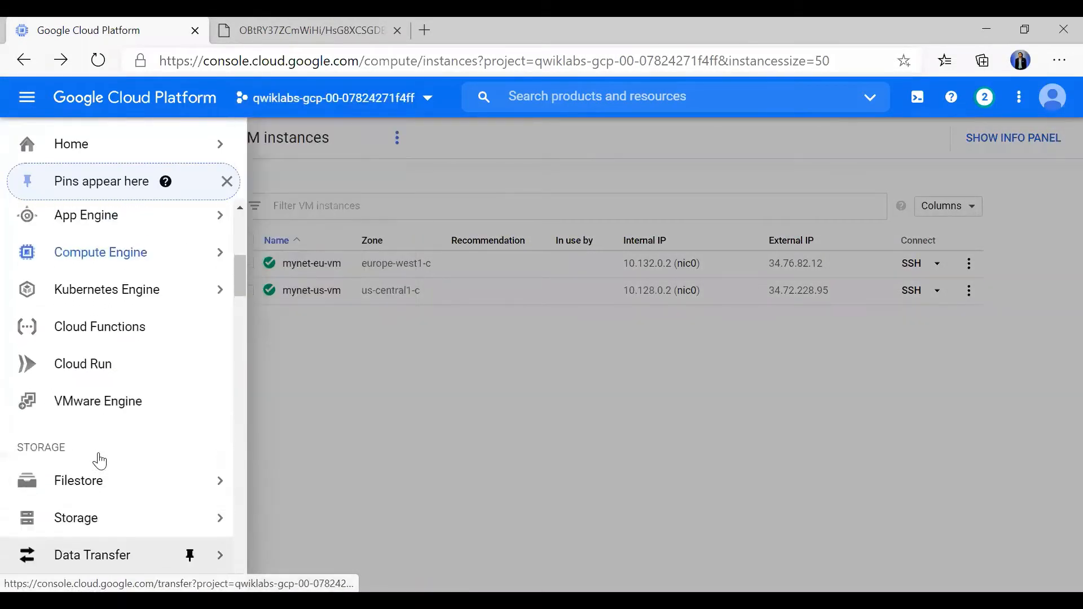
scroll(99, 461, "down", 5)
scroll(100, 461, "down", 6)
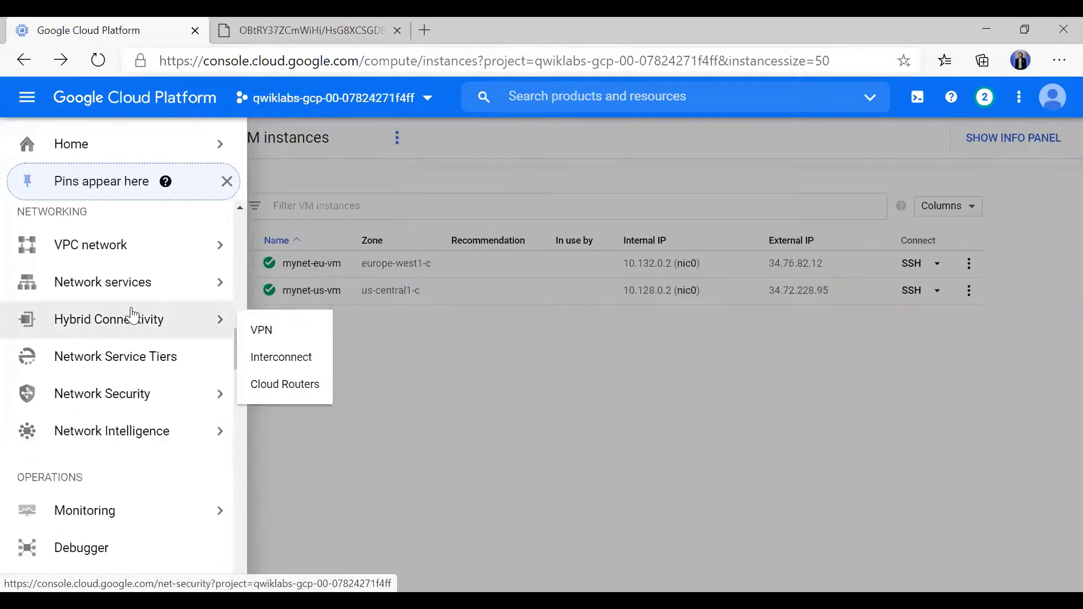
mouse_move(163, 250)
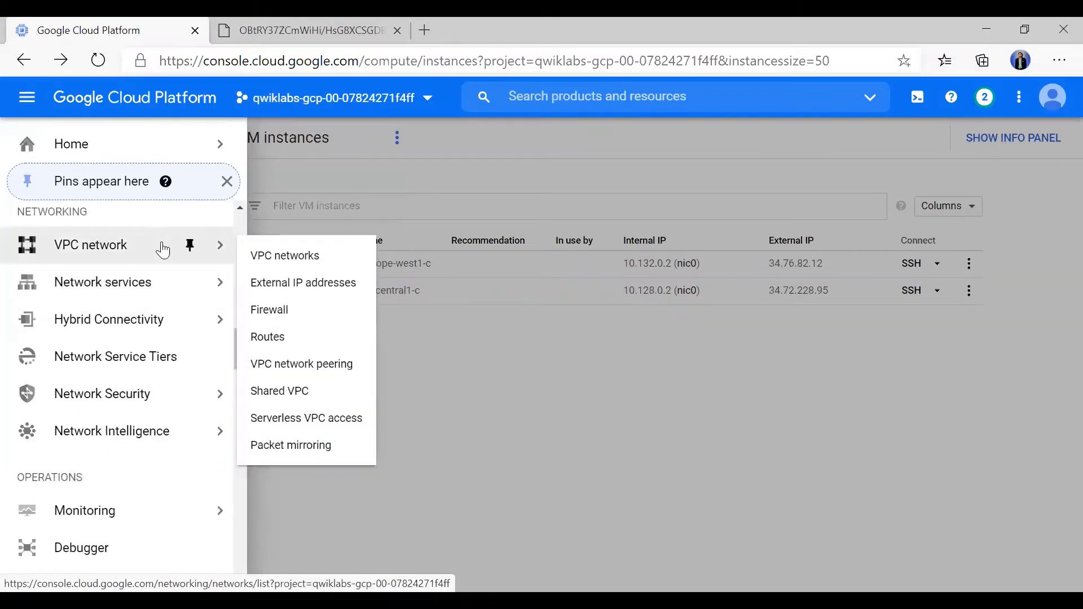
left_click(288, 311)
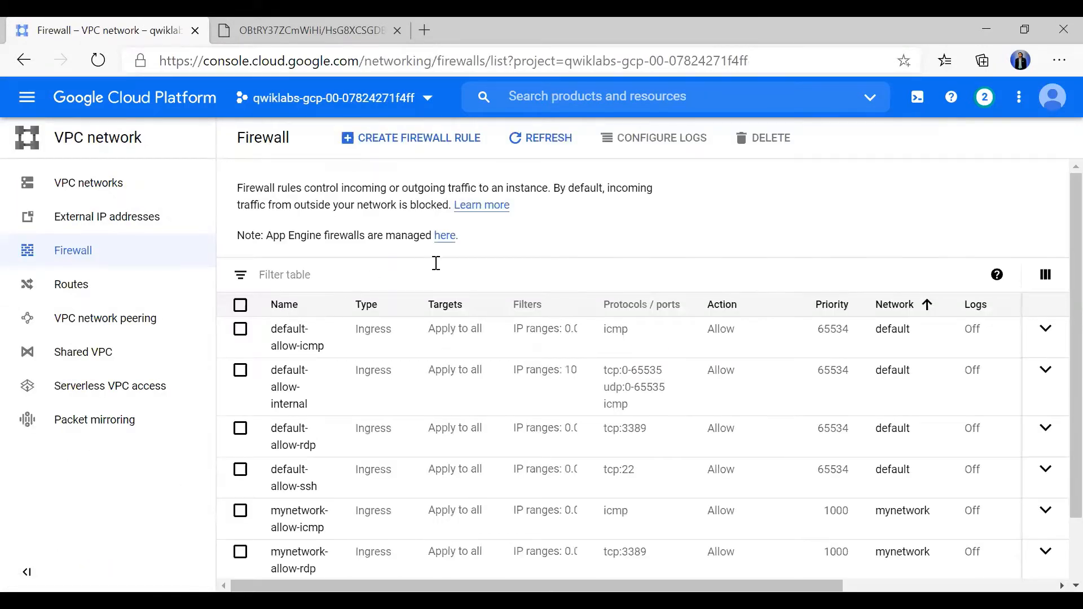
Start a new firewall rule, consult the network diagram, and name the rule managementnet-allow-icmp-ssh-rdp.
left_click(404, 140)
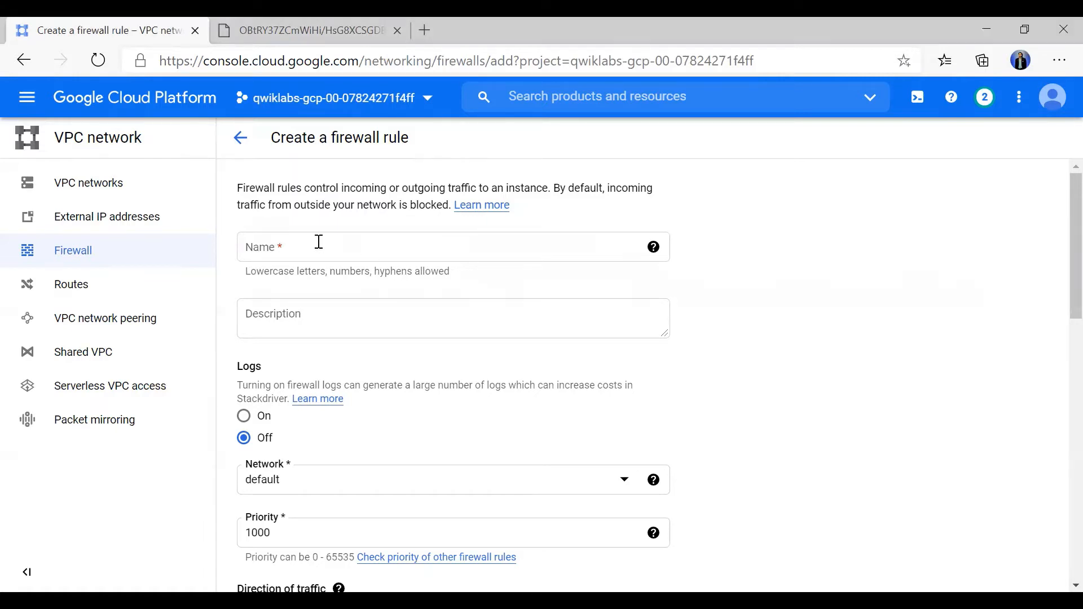
left_click(325, 18)
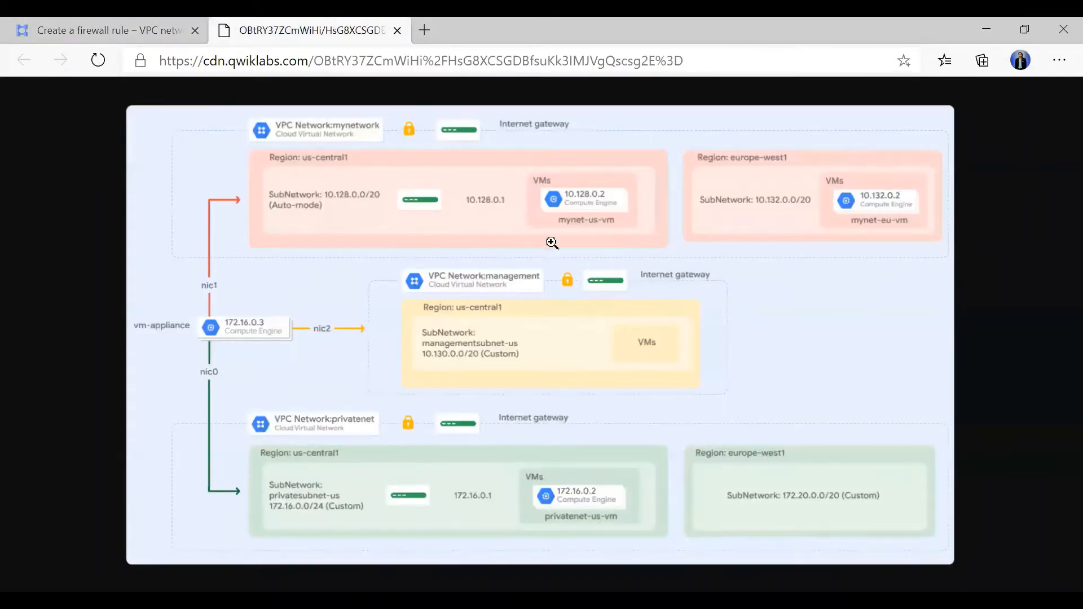
left_click(124, 17)
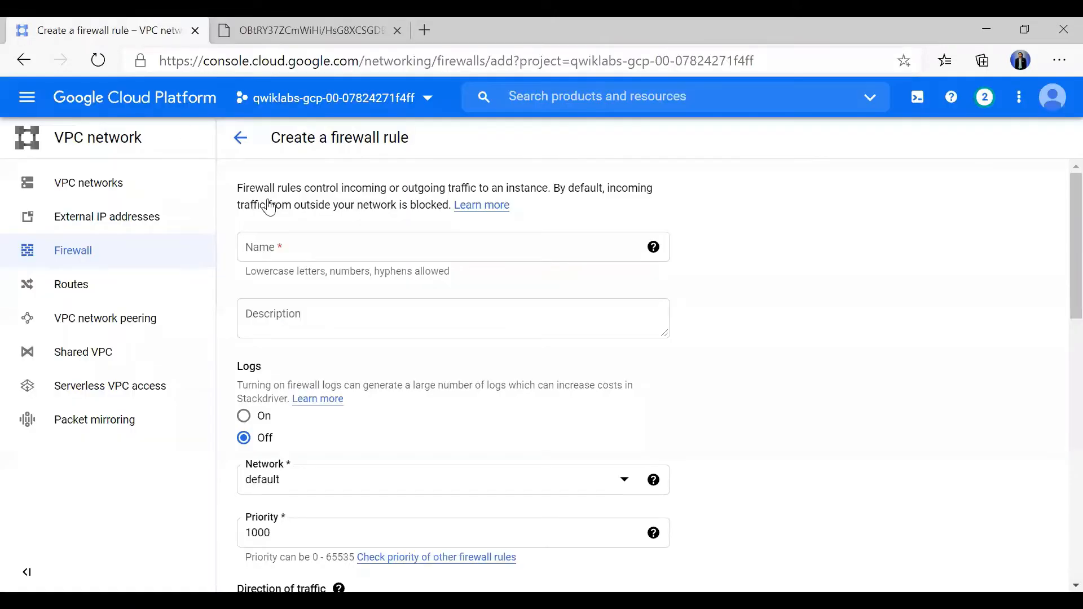
left_click(347, 250)
type("managementnet-allow-icmp-ssh-rdp")
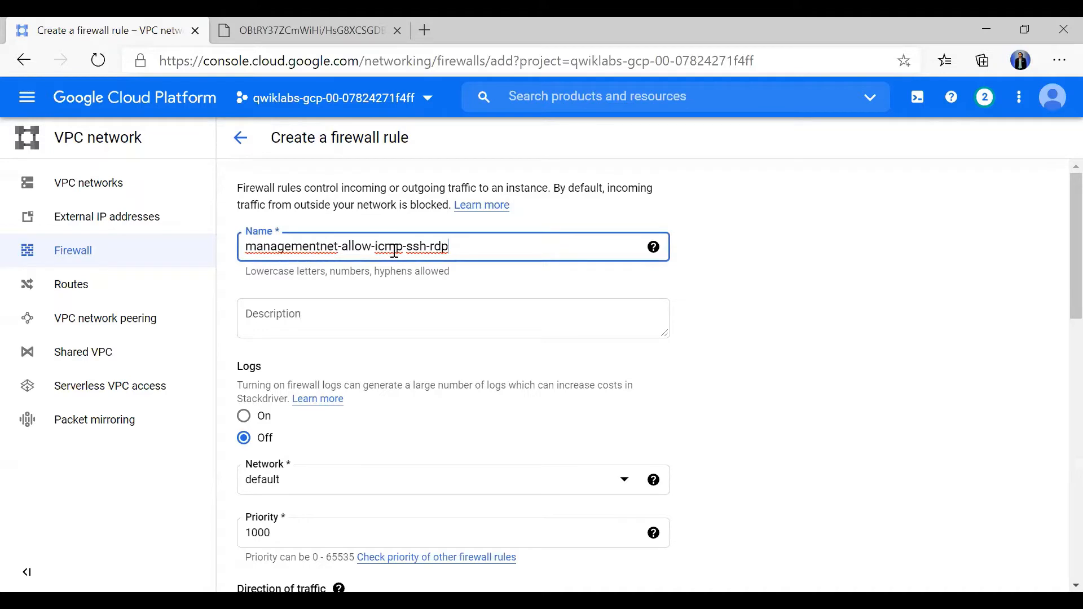
Set the network of the firewall rule managementnet-allow-icmp-ssh-rdp to managementnet.
left_click(435, 247)
left_click_drag(373, 247, 452, 248)
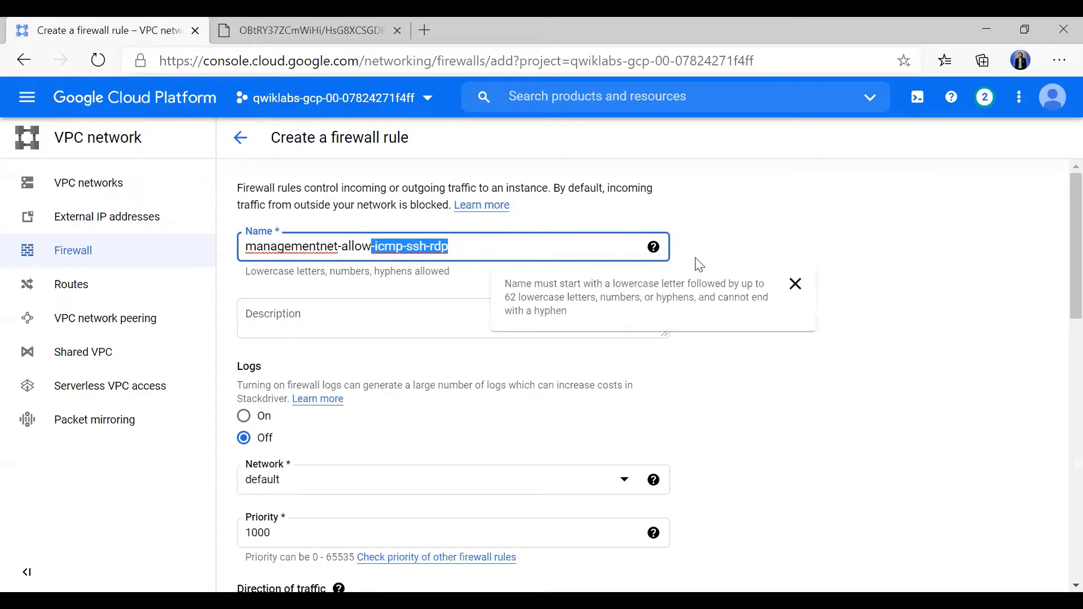
left_click(732, 240)
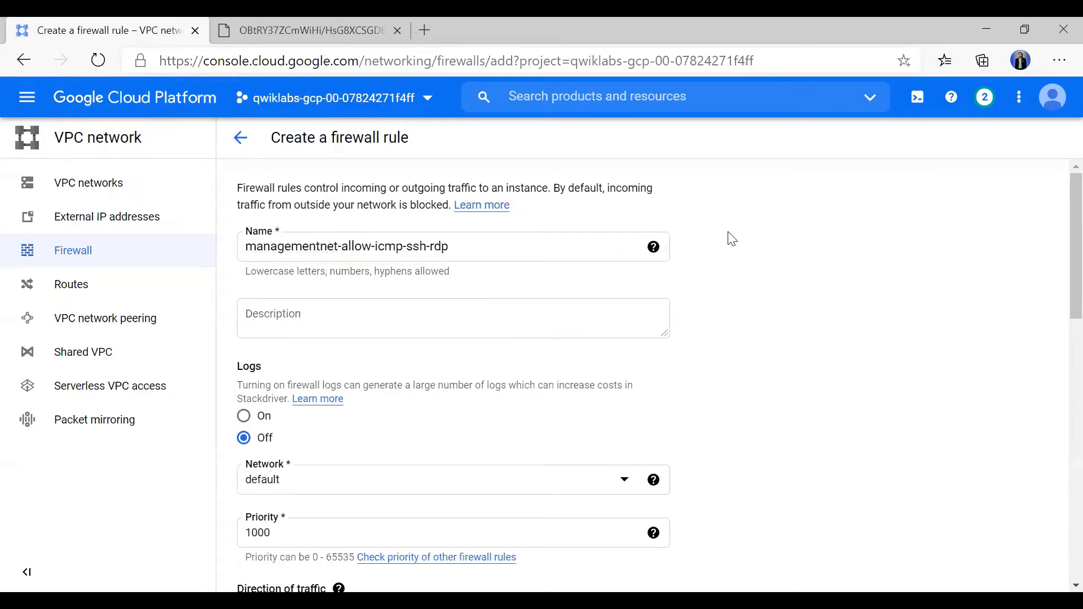
scroll(707, 374, "down", 2)
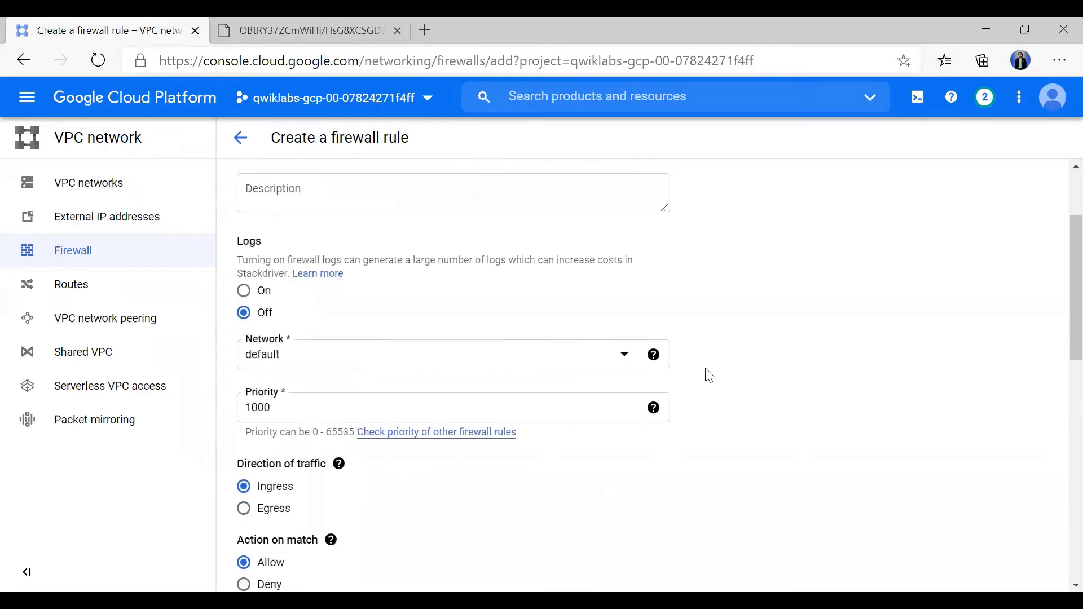
scroll(490, 229, "up", 2)
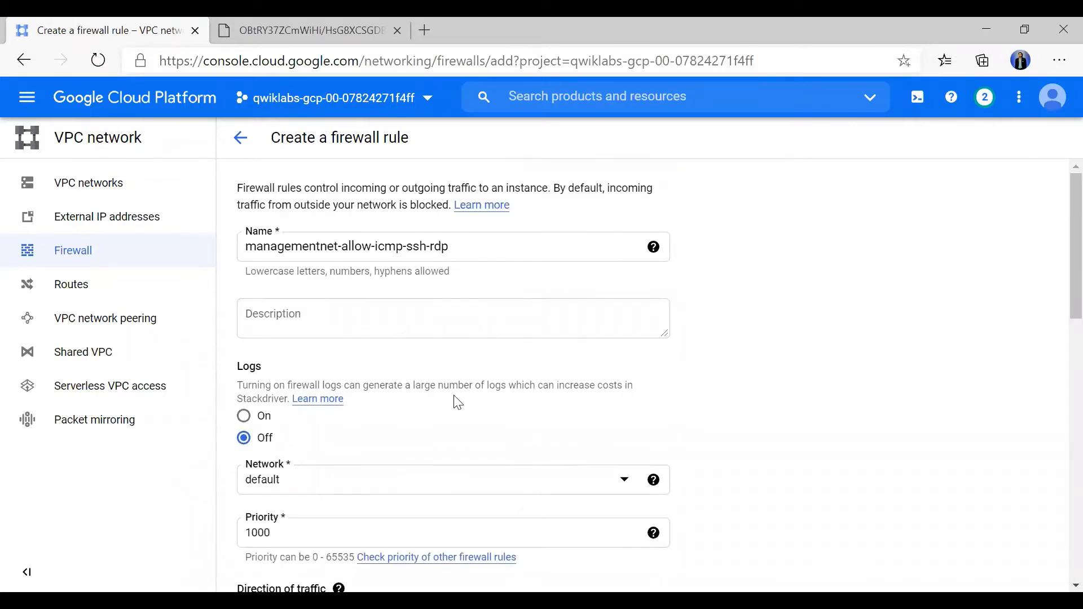
scroll(458, 402, "down", 4)
scroll(455, 402, "up", 2)
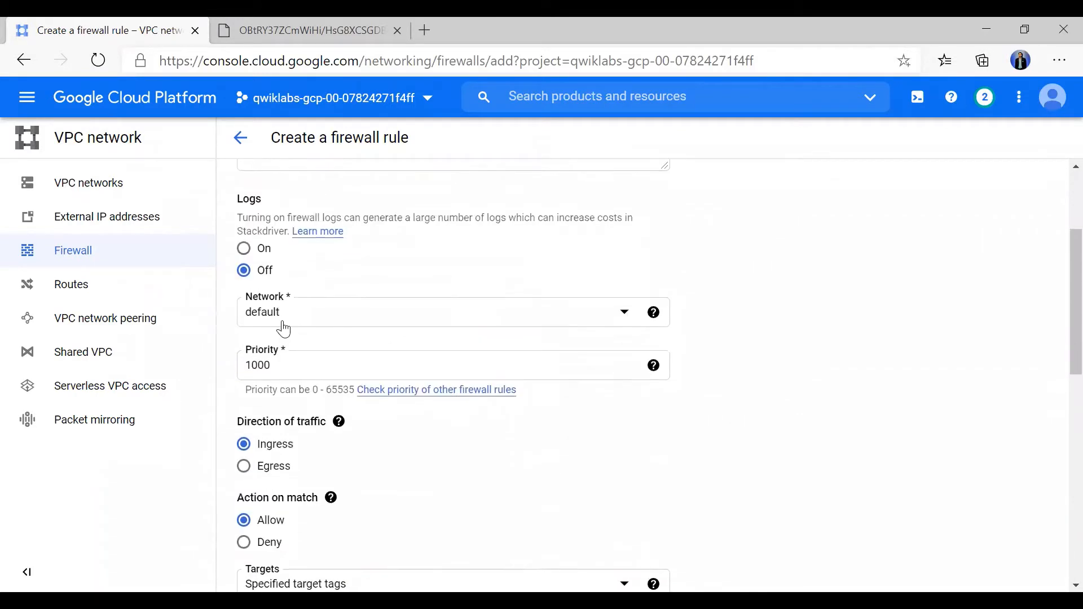
left_click(284, 318)
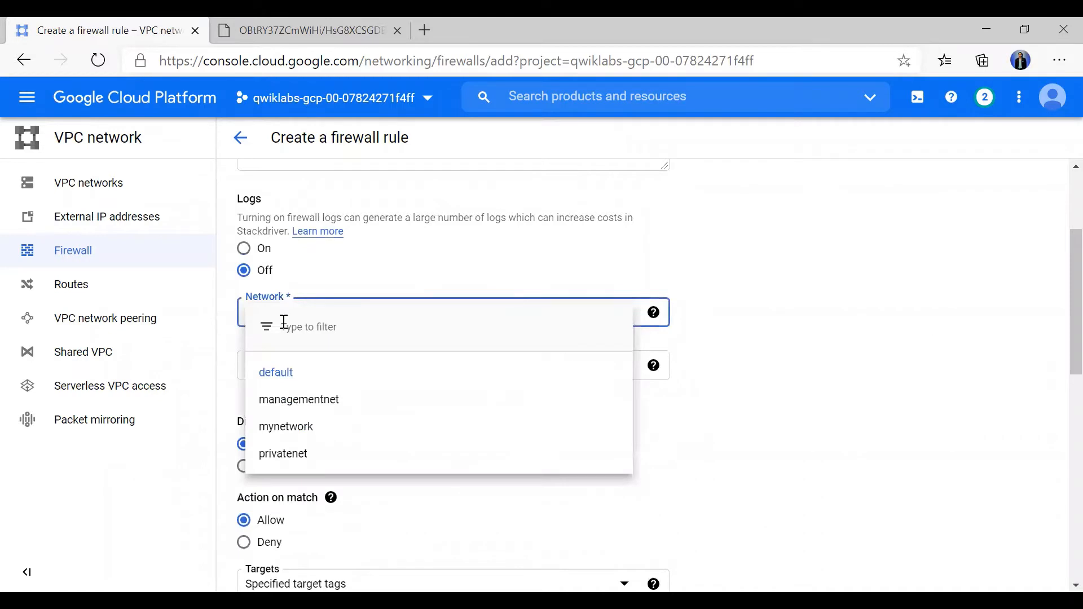
left_click(297, 400)
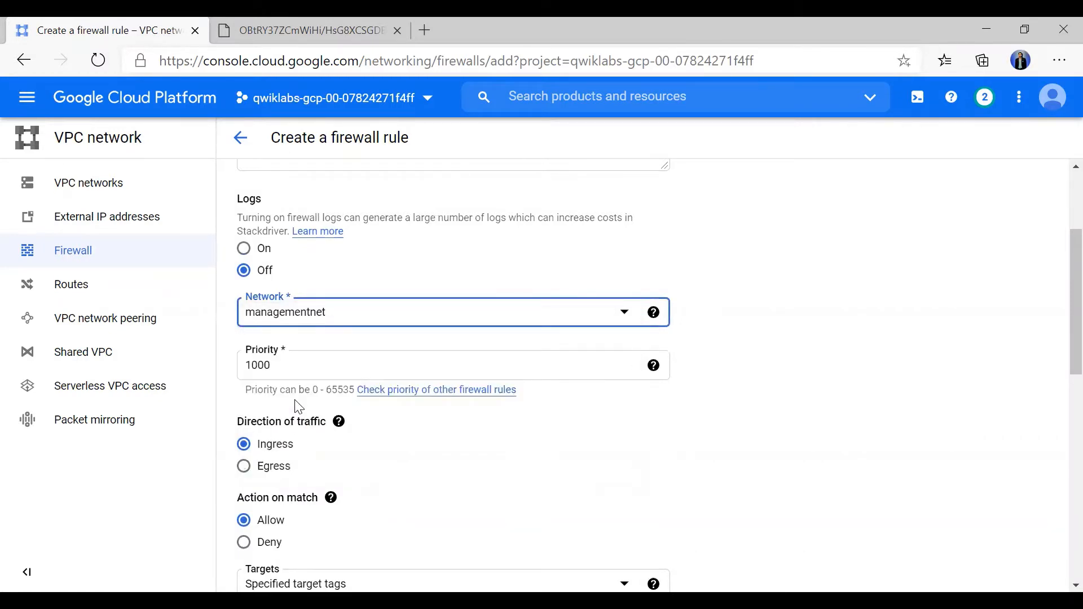
Review the rule's ingress and allow settings, and set its targets to all instances in the network.
scroll(327, 455, "down", 2)
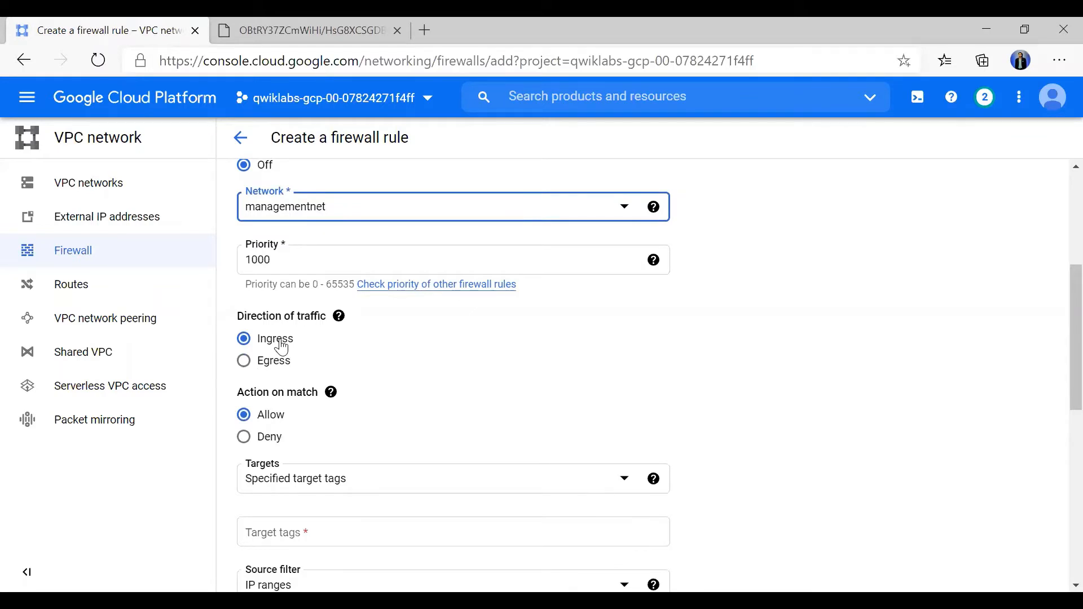
scroll(282, 348, "up", 3)
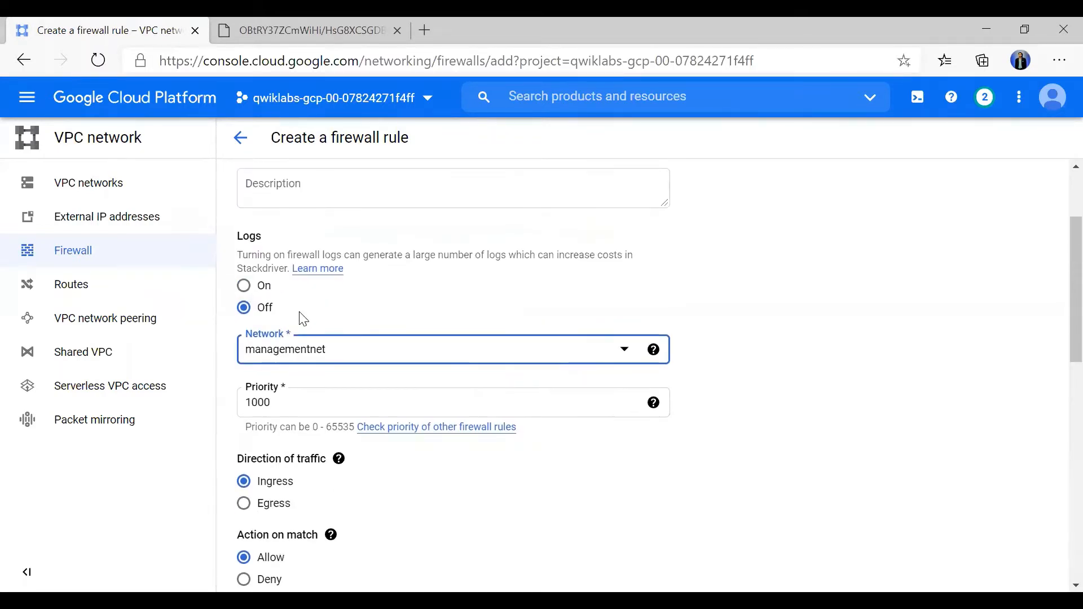
scroll(303, 317, "up", 2)
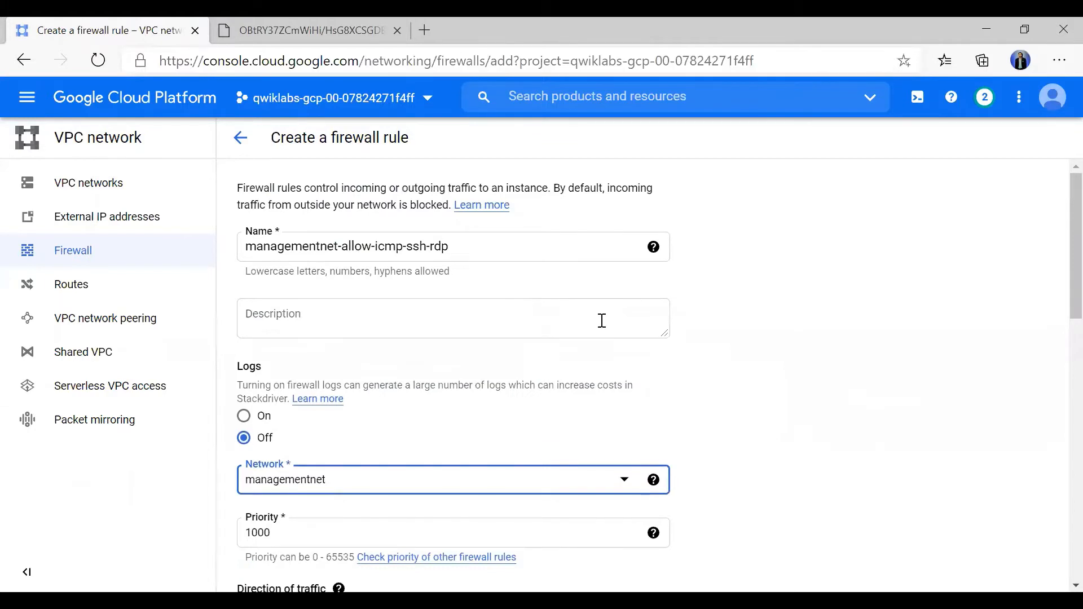
scroll(602, 320, "down", 5)
scroll(602, 321, "down", 3)
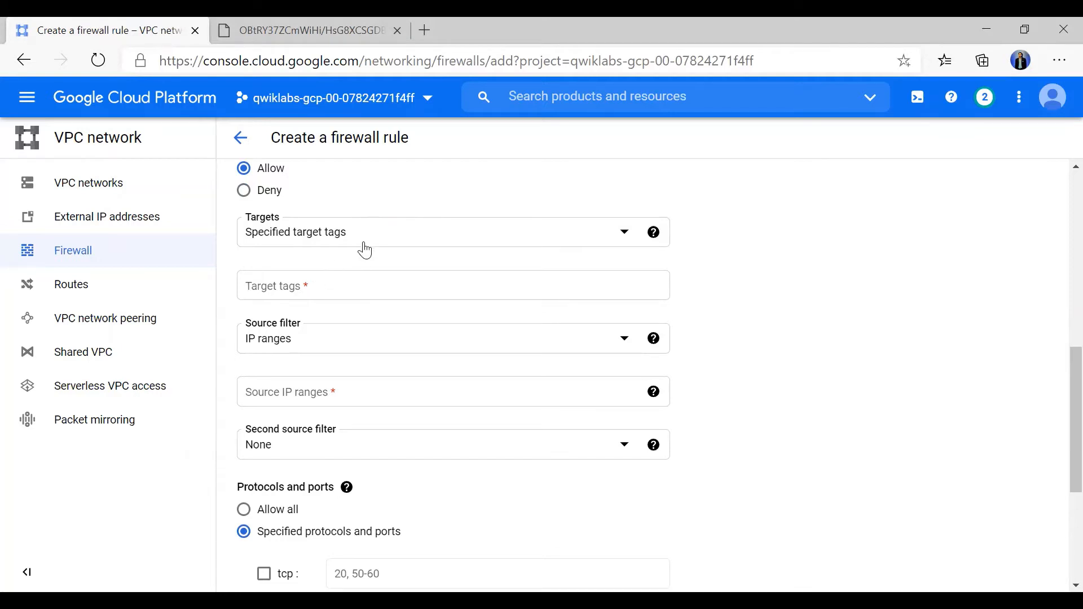
left_click(348, 291)
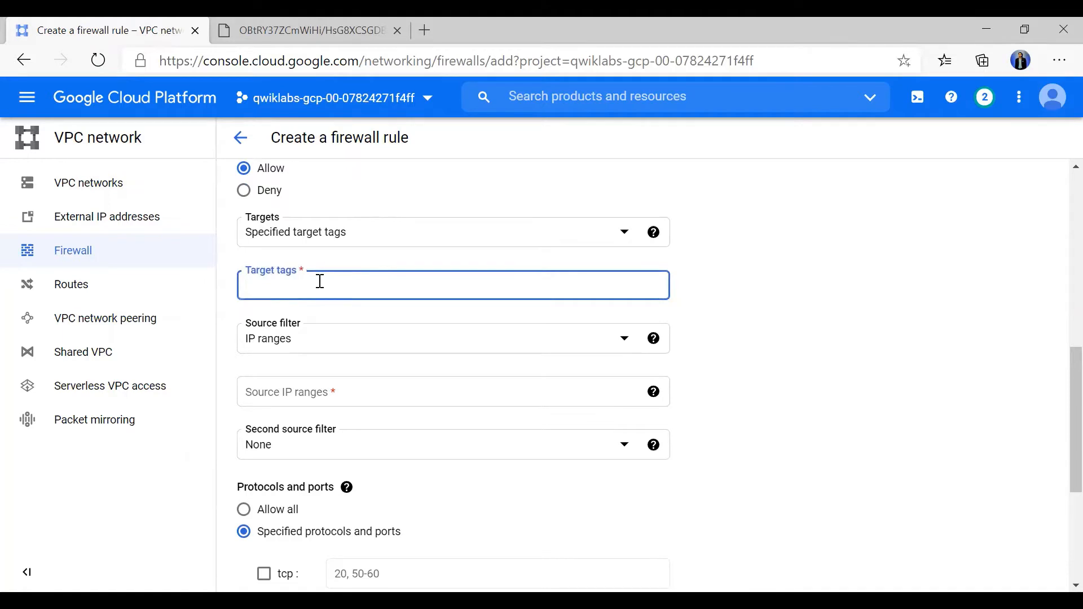
left_click(375, 251)
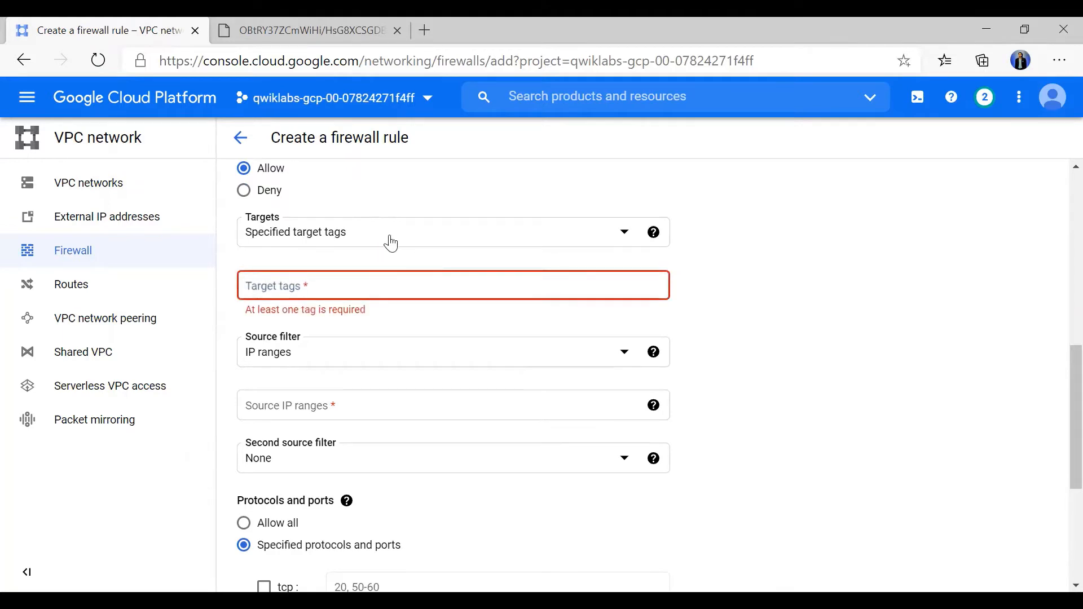
left_click(392, 244)
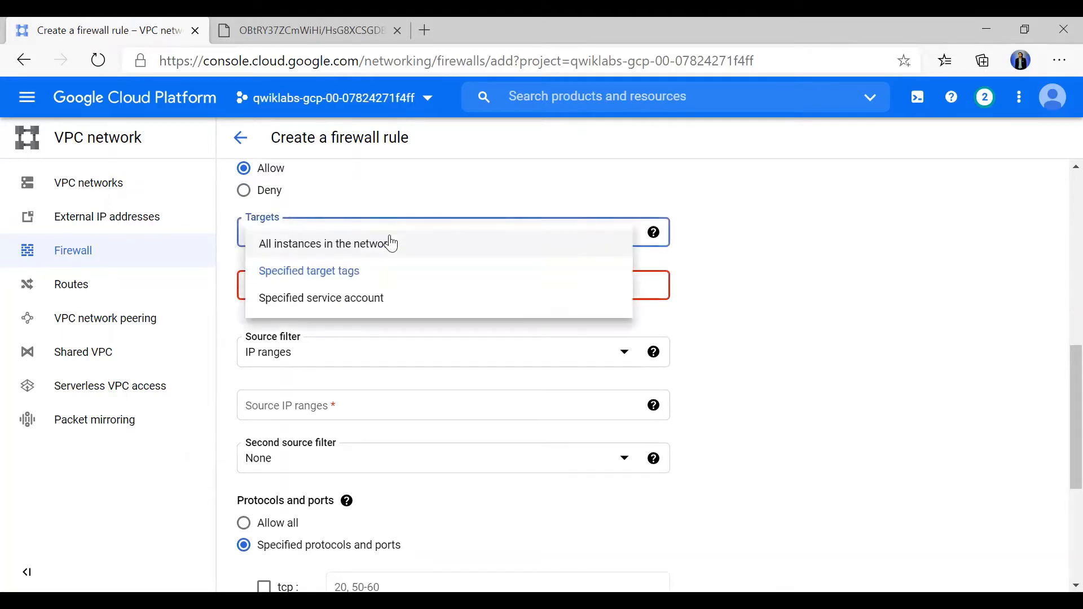
left_click(361, 249)
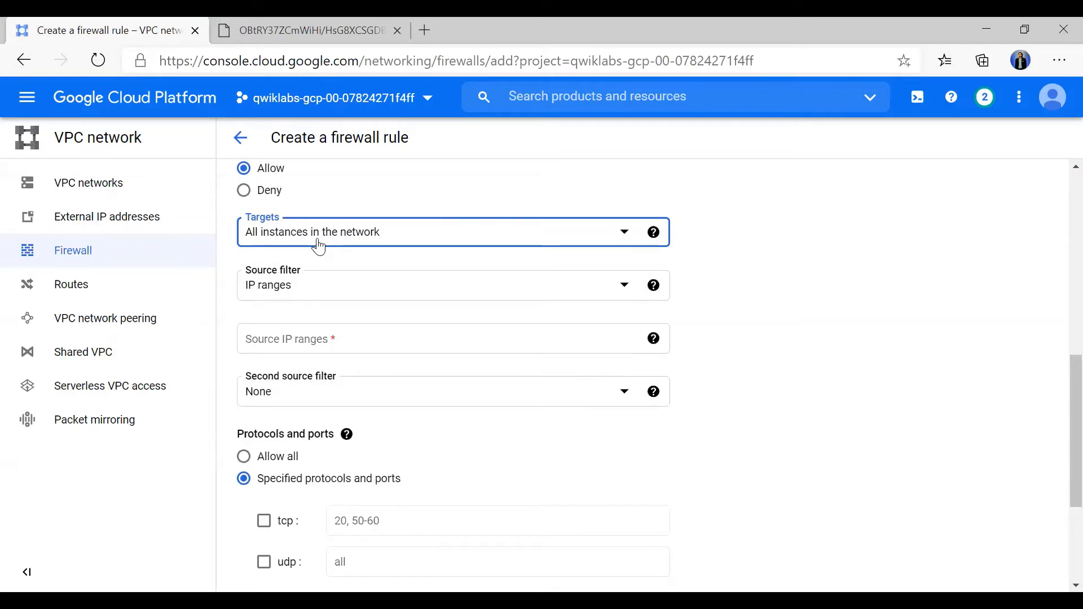
Keep IP ranges as the source filter and enter 0.0.0.0/0 as the source IP range.
left_click(311, 285)
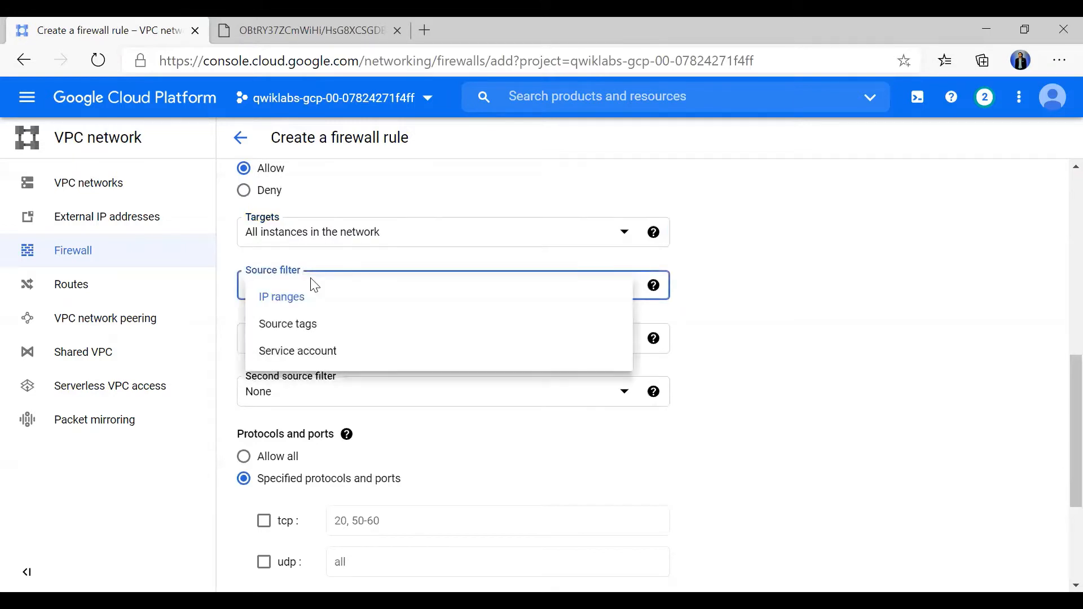
left_click(711, 305)
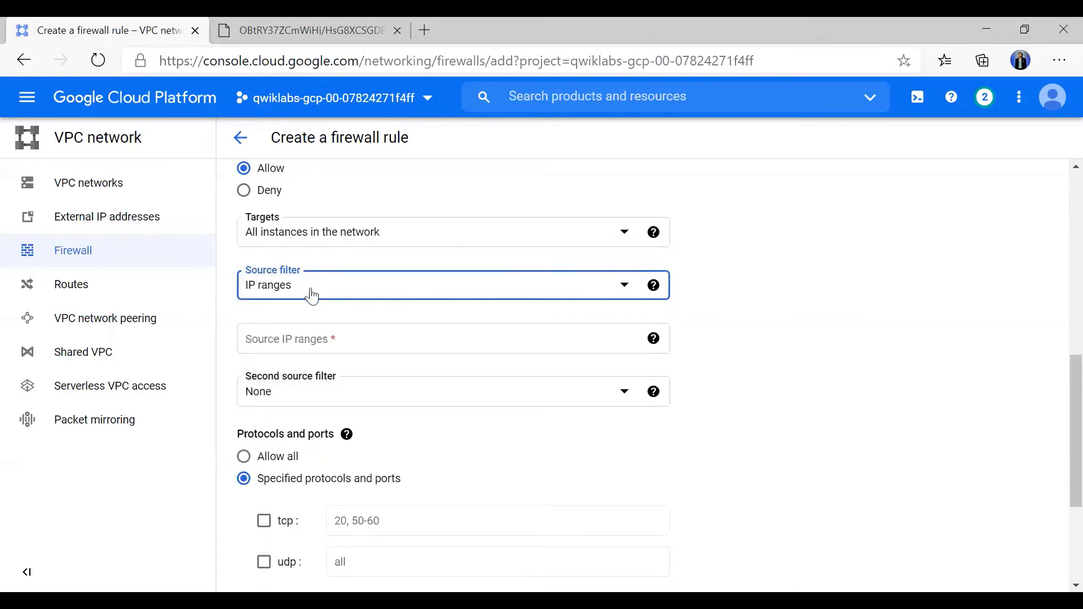
left_click(310, 341)
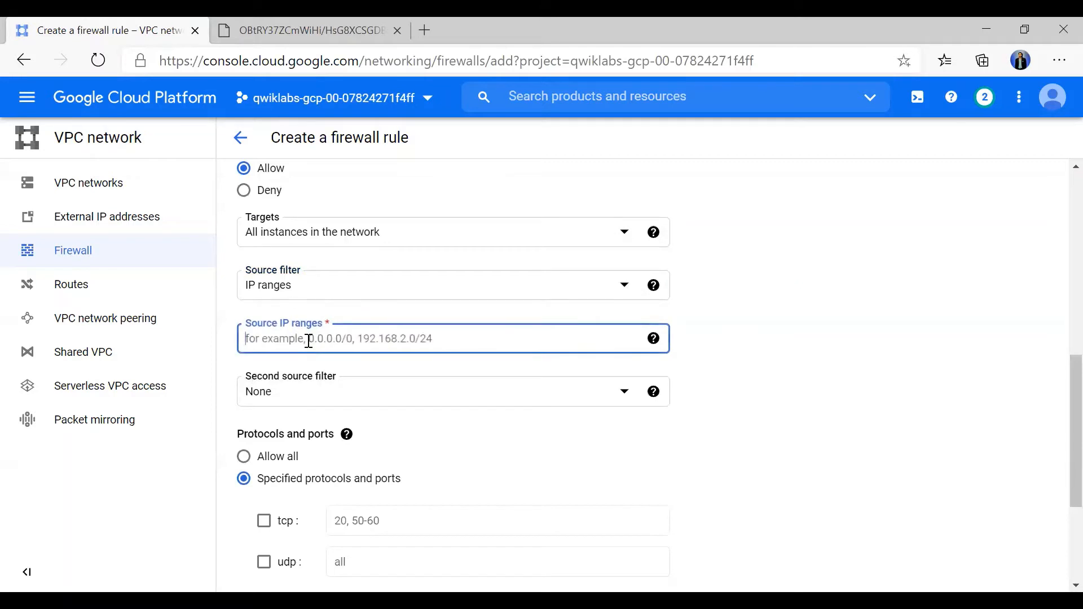
key("alt+Tab")
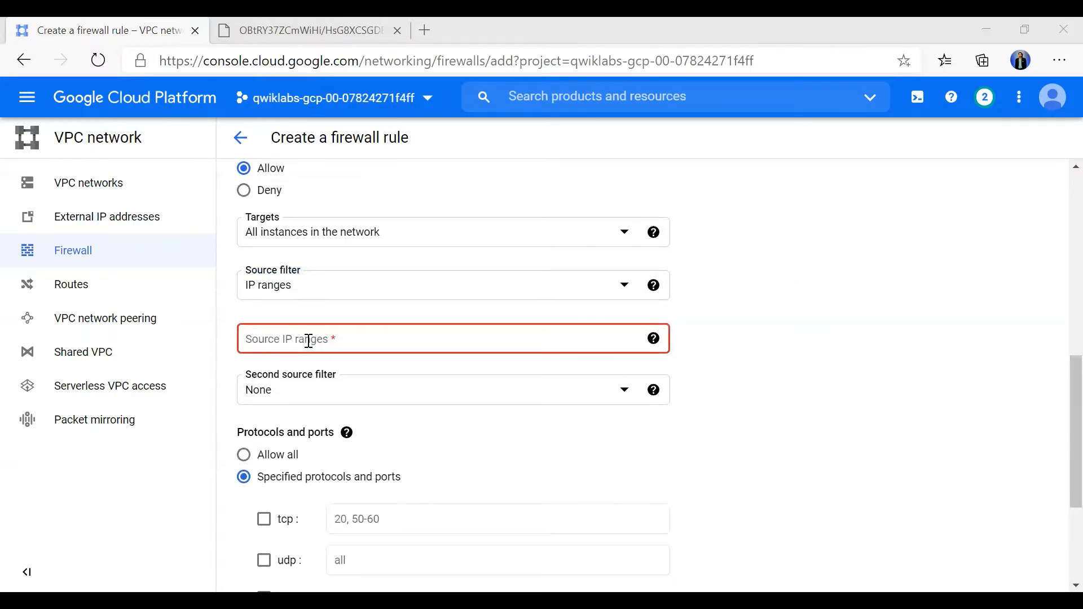
key("alt+Tab")
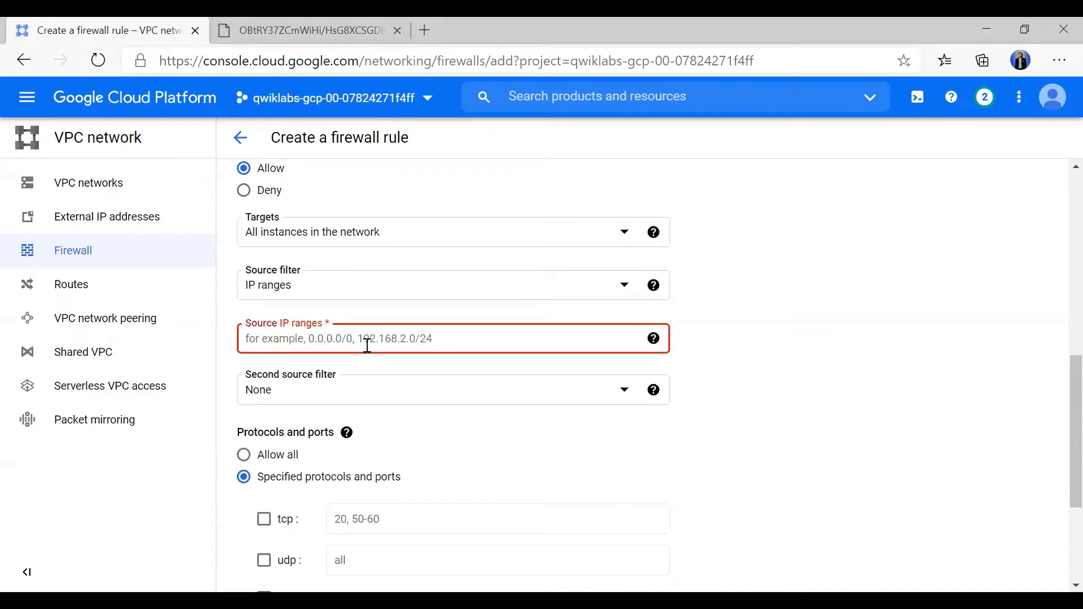
type("0.0.0.0/0")
left_click(763, 341)
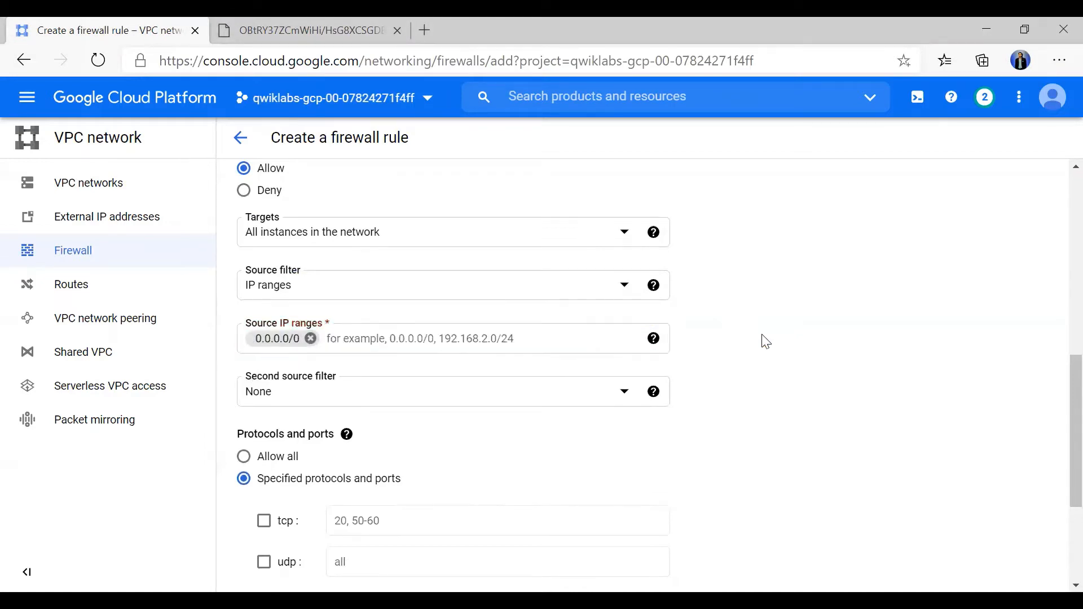
triple_click(269, 324)
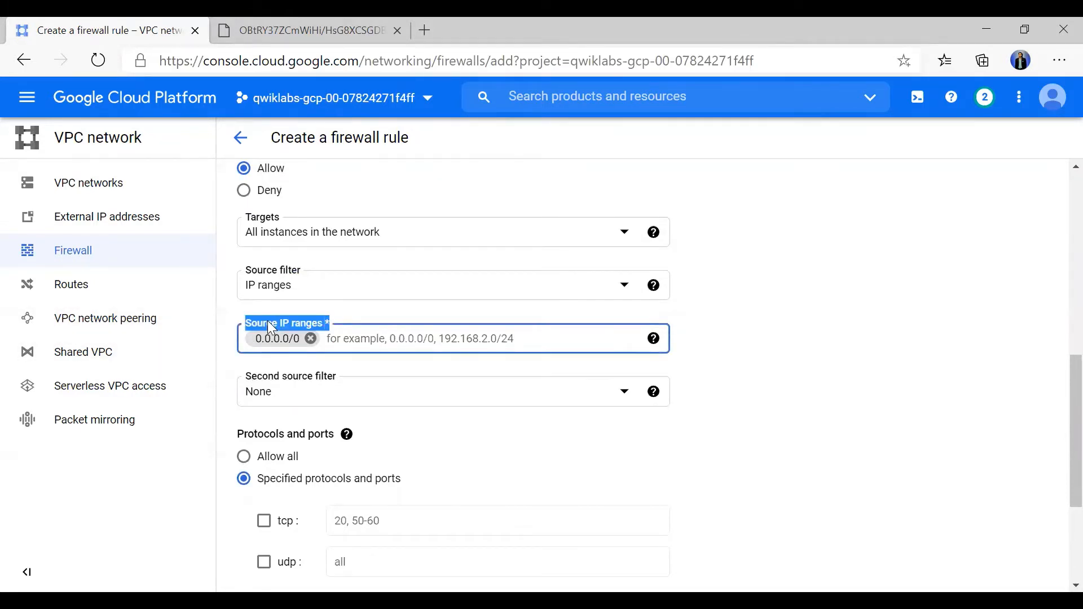
left_click(720, 357)
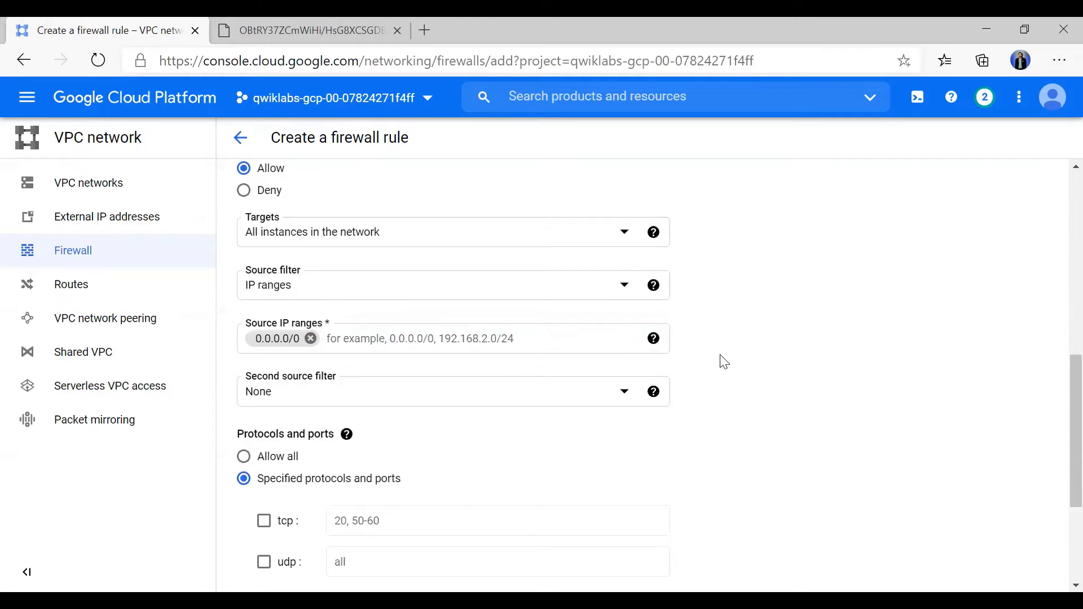
Enable tcp among the rule's specified protocols and enter ports 22,3389.
scroll(725, 362, "up", 10)
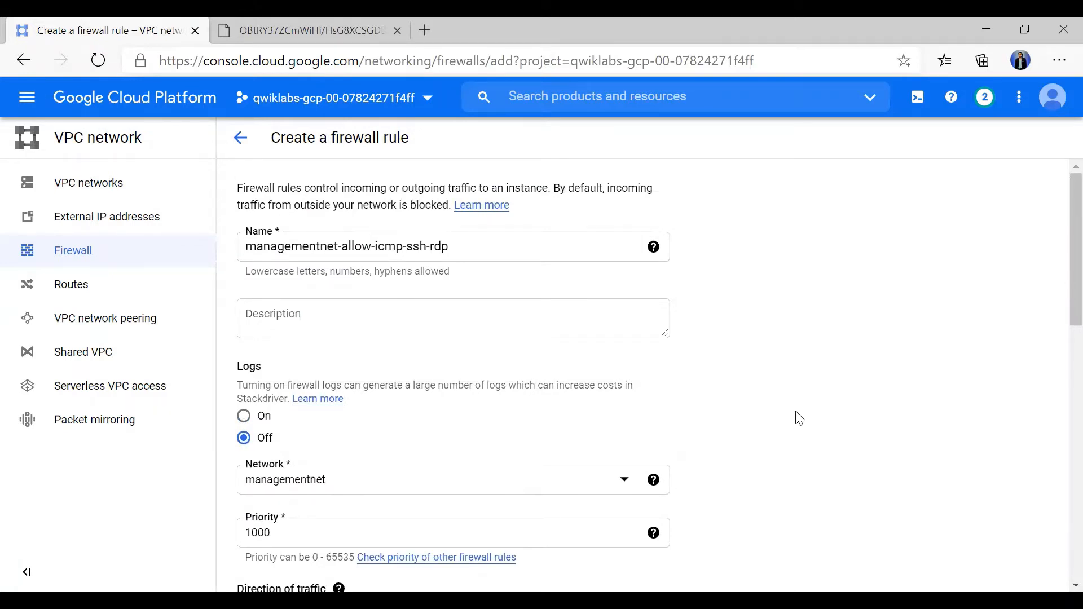
scroll(800, 418, "down", 10)
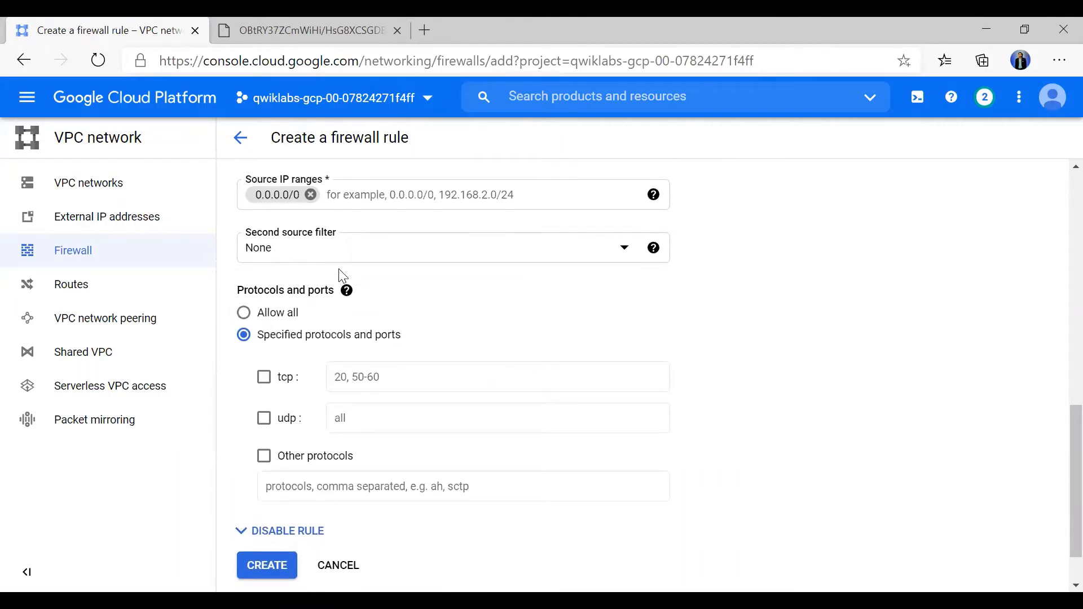
key("alt+Tab")
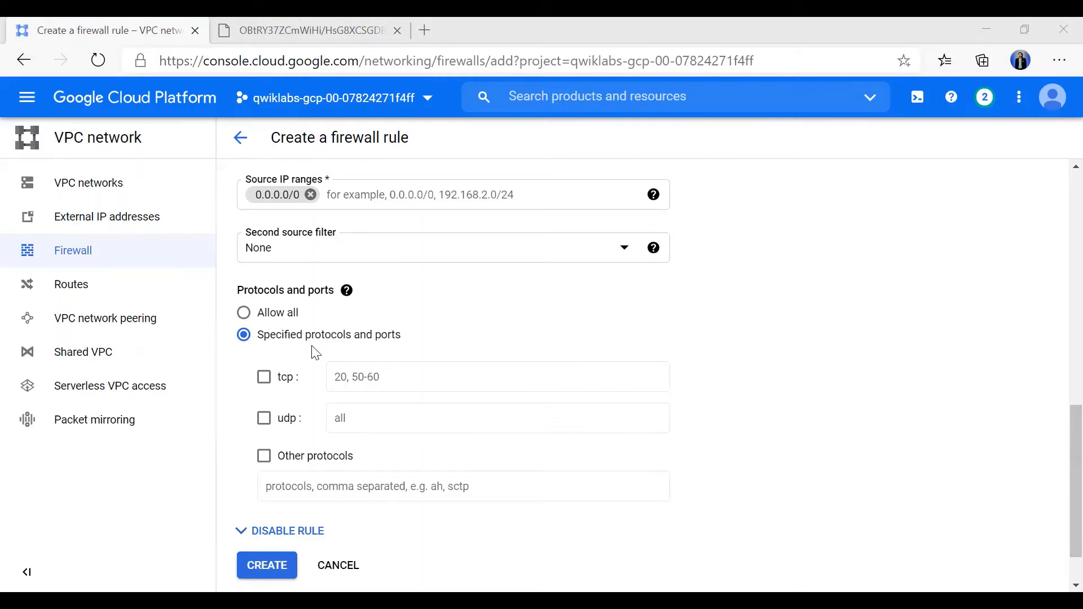
left_click(264, 381)
left_click(387, 375)
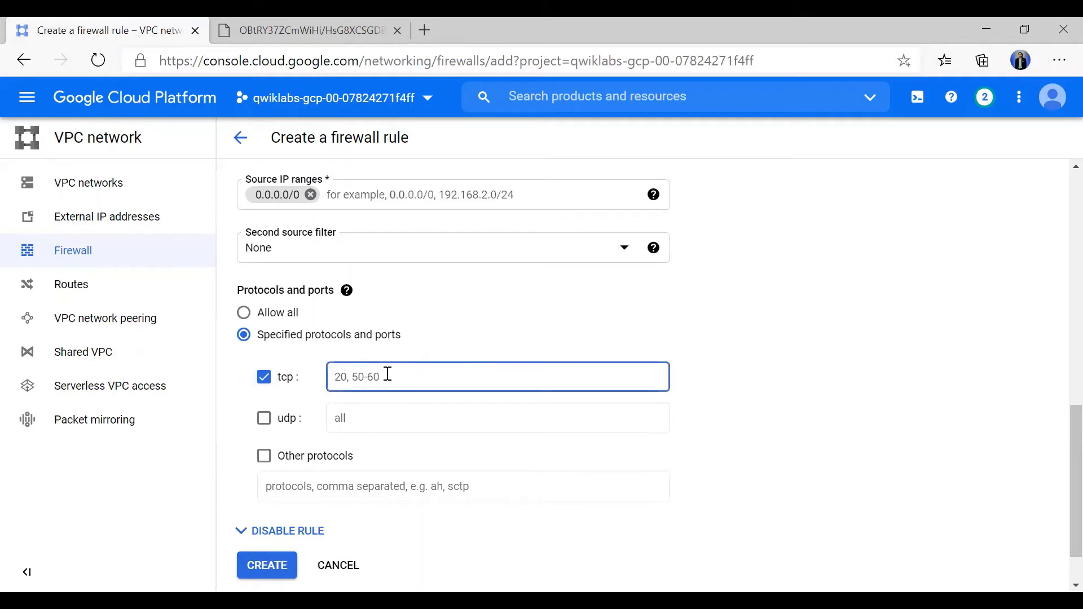
type("22,")
key("alt+Tab")
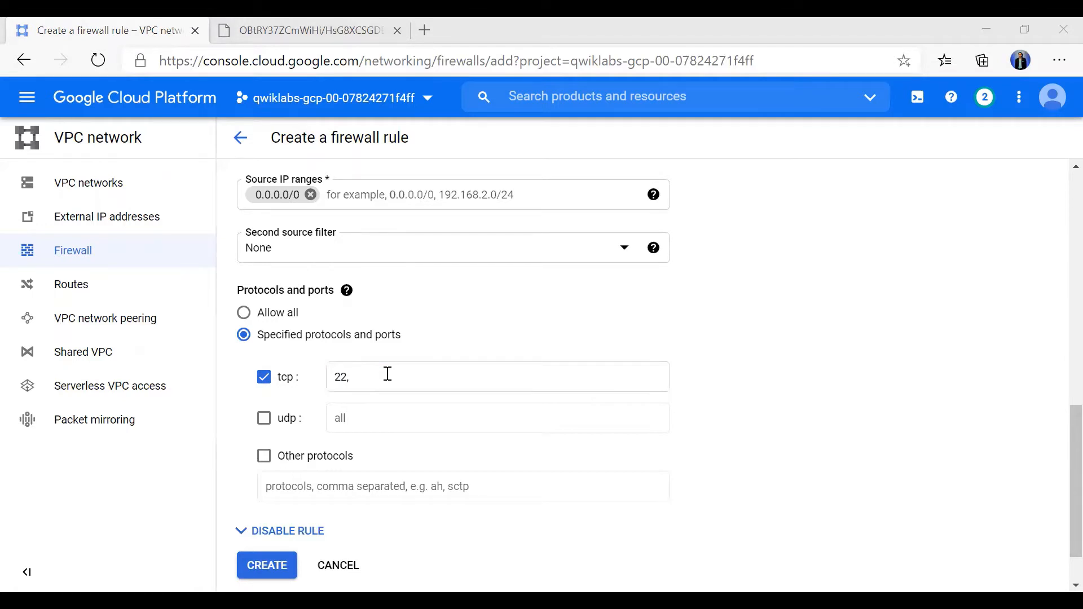
key("alt+Tab")
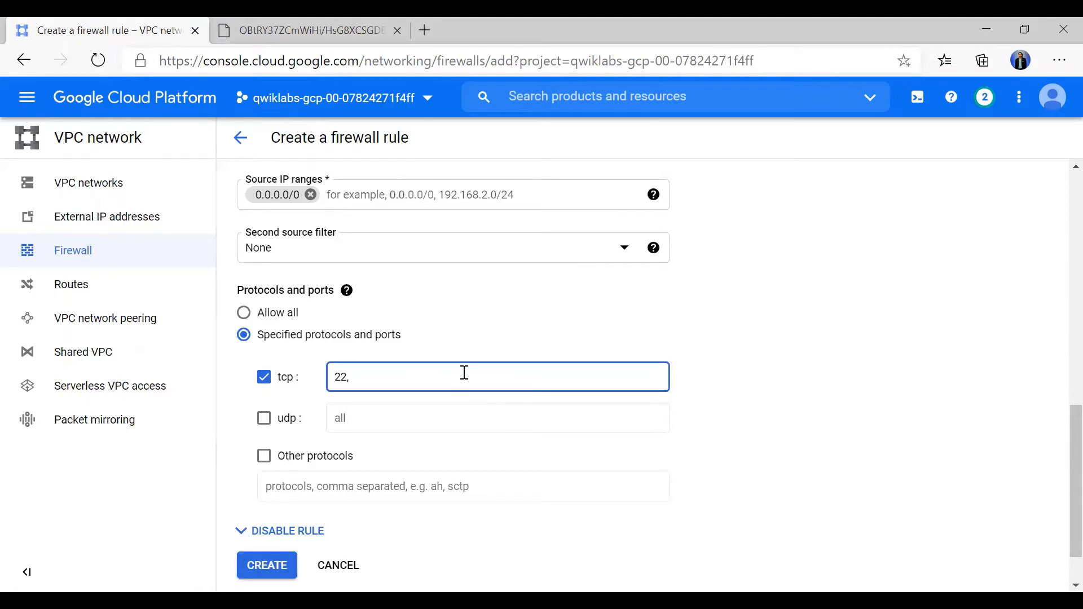
type("3389")
left_click(757, 355)
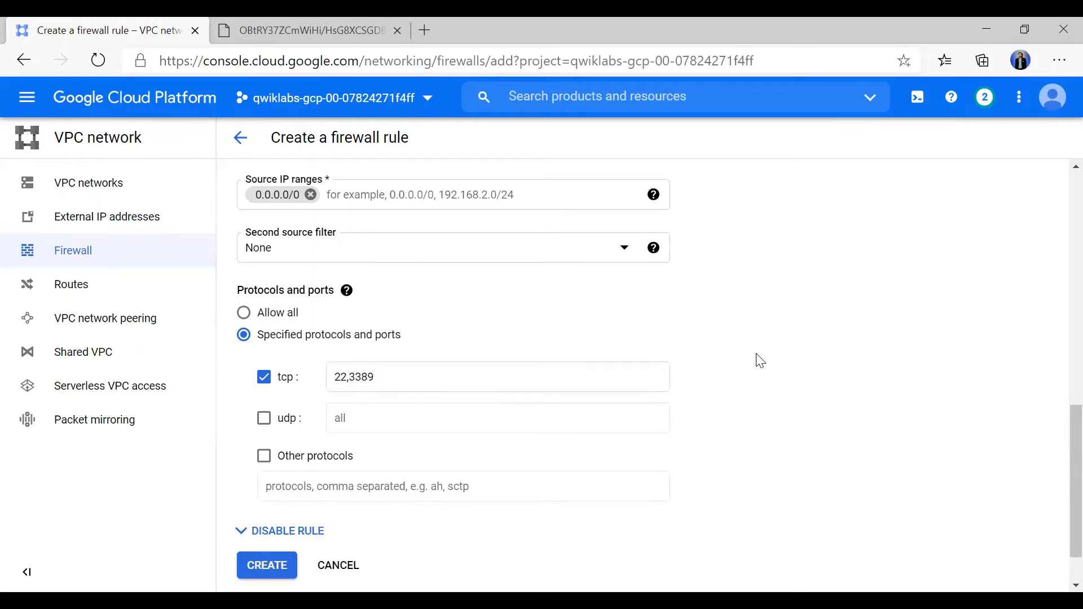
Enable other protocols for the rule and enter icmp.
key("alt+Tab")
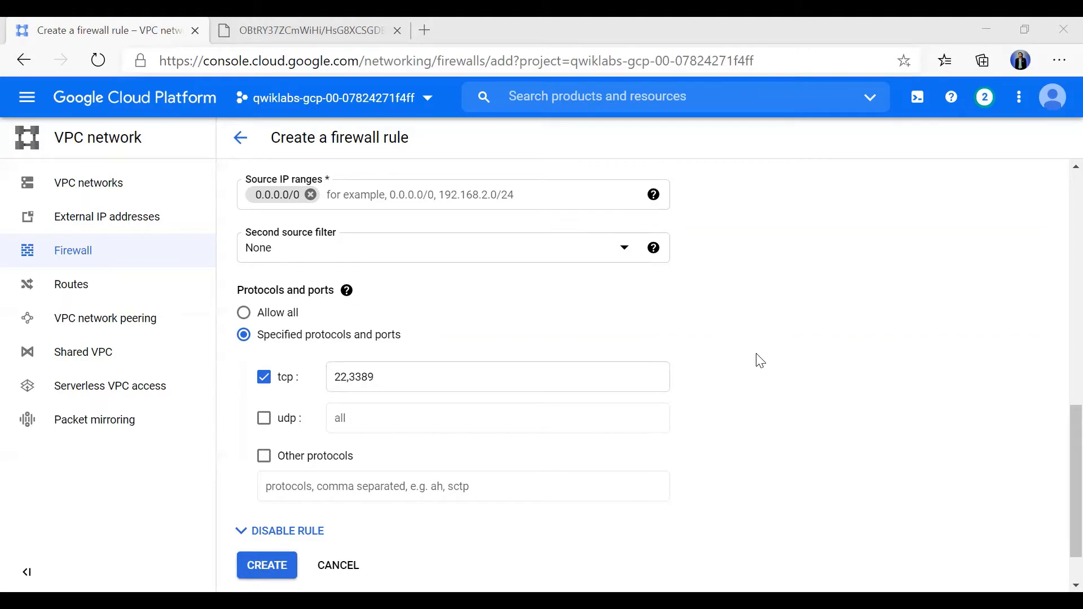
left_click(393, 427)
scroll(393, 427, "down", 2)
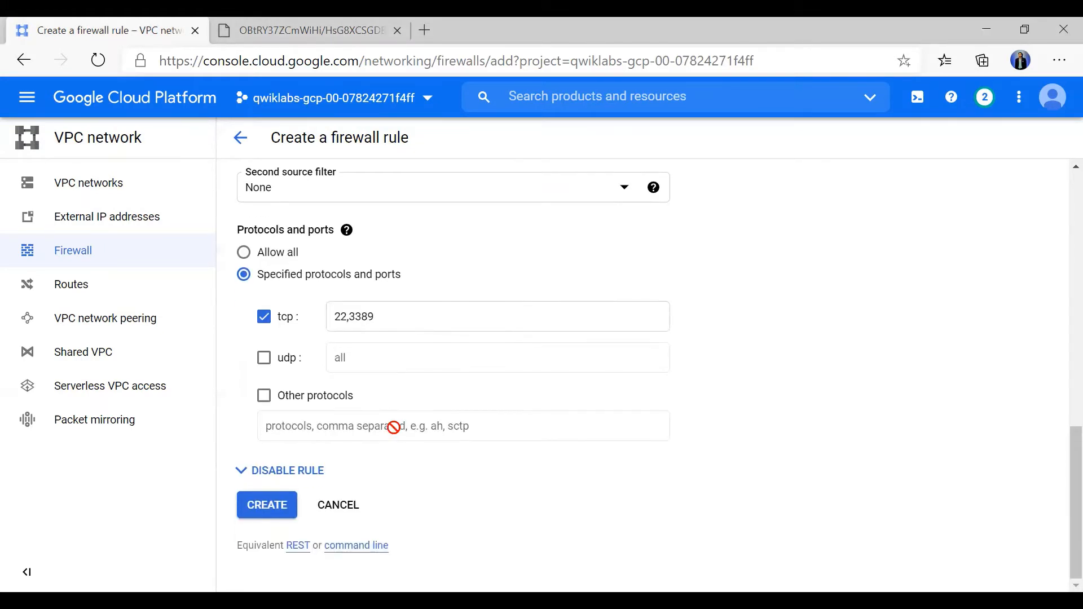
left_click(263, 395)
left_click(304, 429)
type("icmp")
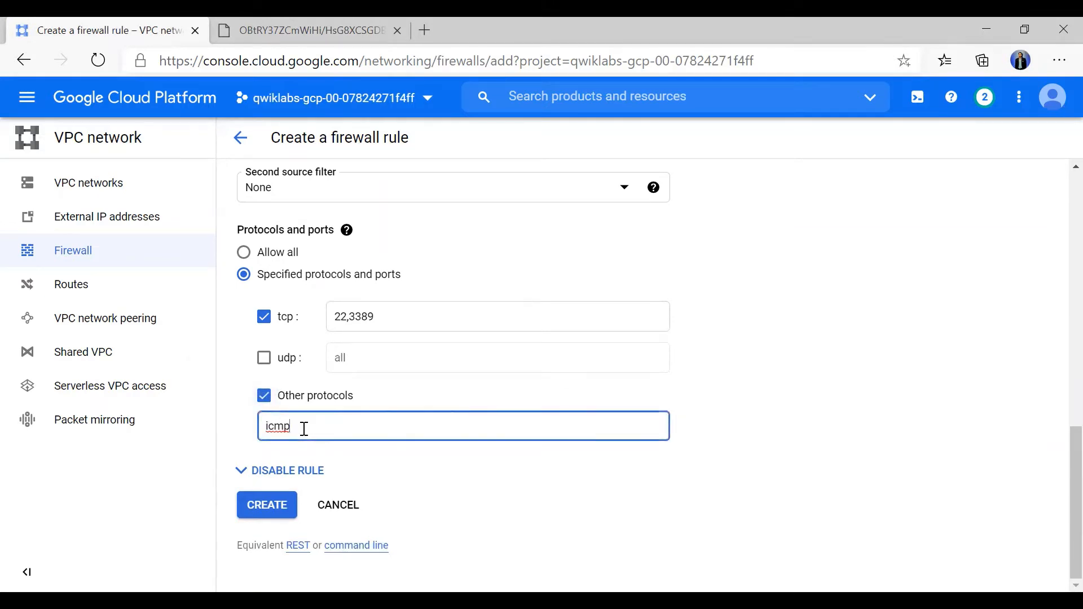
left_click(397, 455)
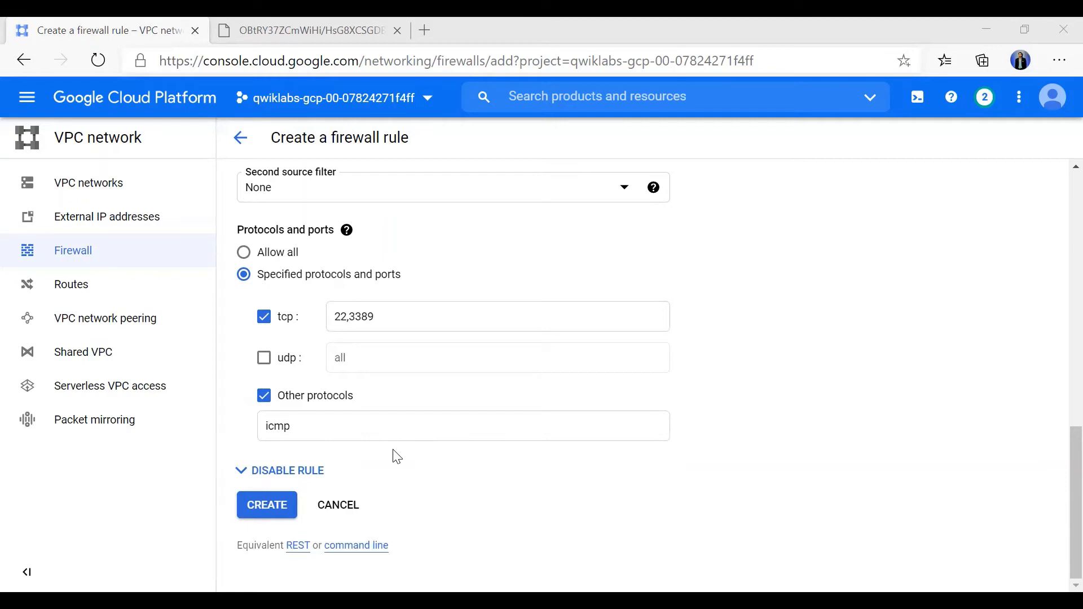
left_click(393, 450)
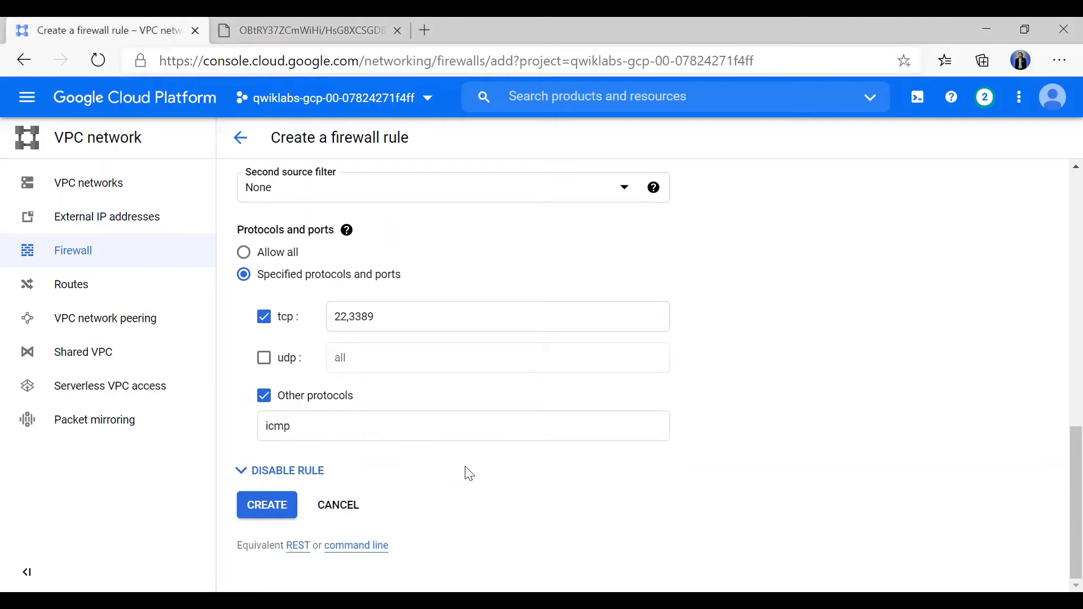
View the equivalent gcloud command line for the managementnet firewall rule, then close it.
left_click(359, 548)
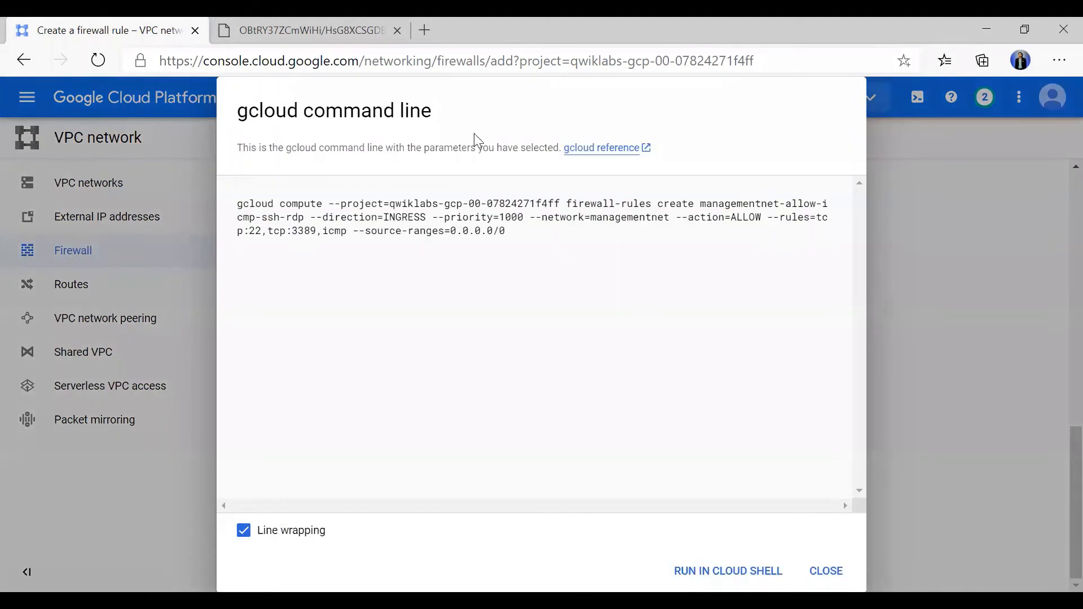
triple_click(331, 213)
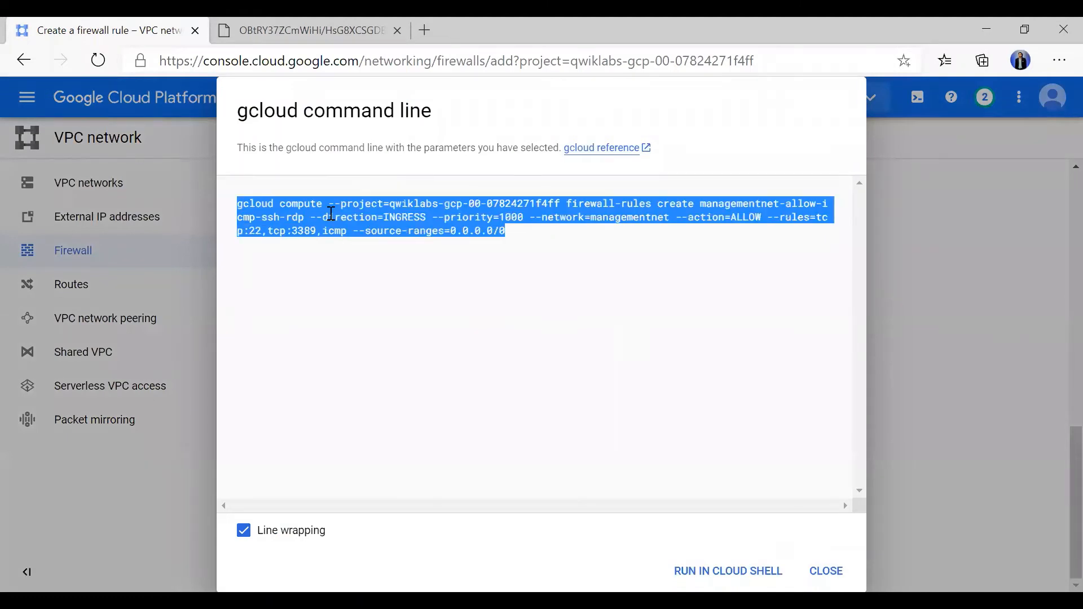
left_click(331, 213)
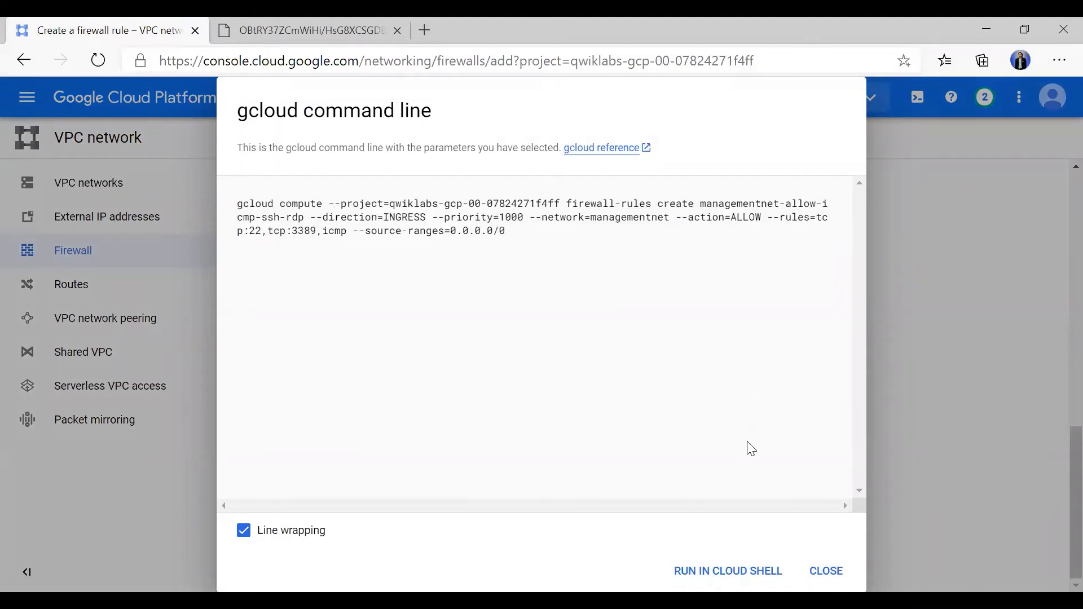
left_click(825, 570)
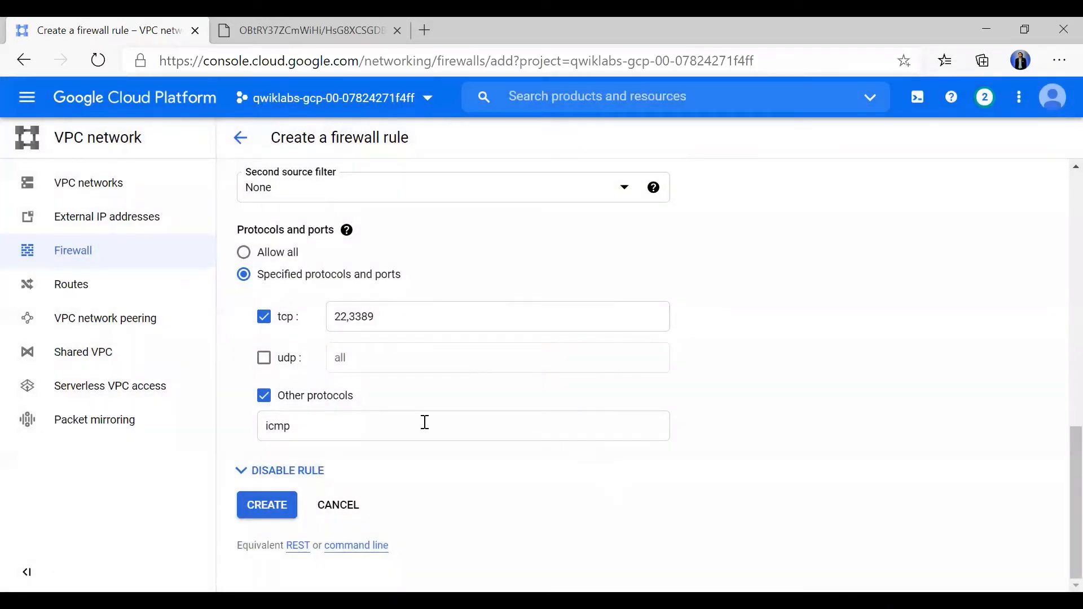
Review the managementnet-allow-icmp-ssh-rdp rule's settings and create the firewall rule.
scroll(422, 430, "up", 10)
scroll(415, 445, "down", 2)
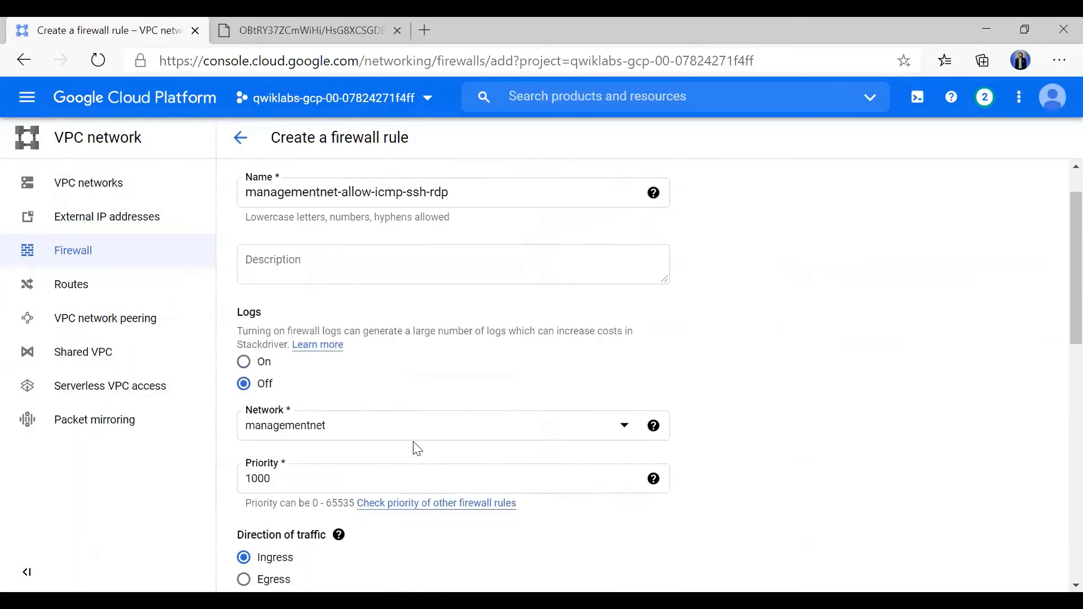
scroll(401, 364, "down", 10)
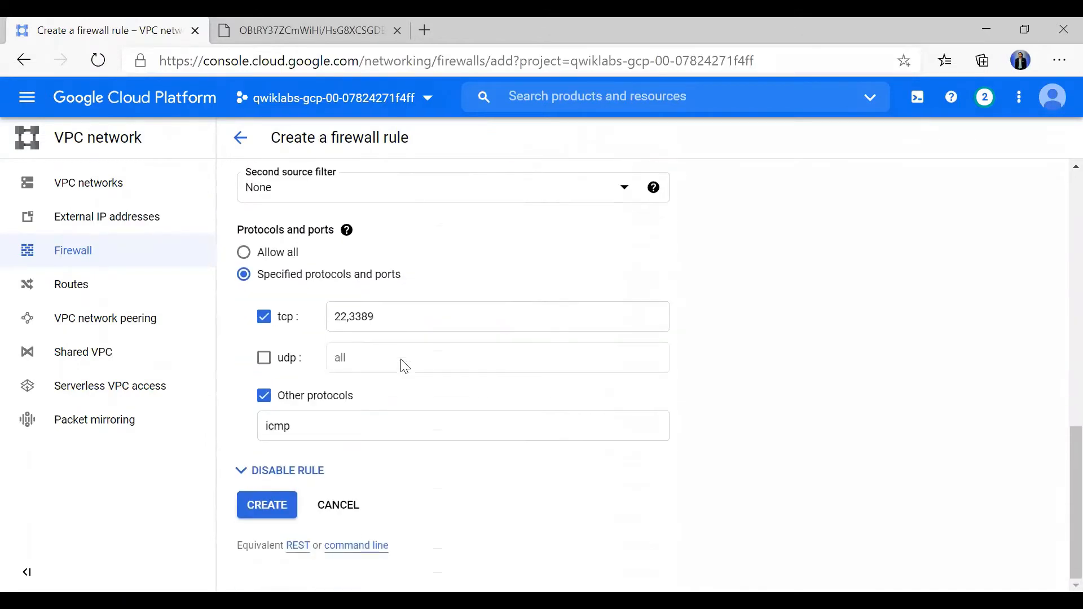
left_click(268, 505)
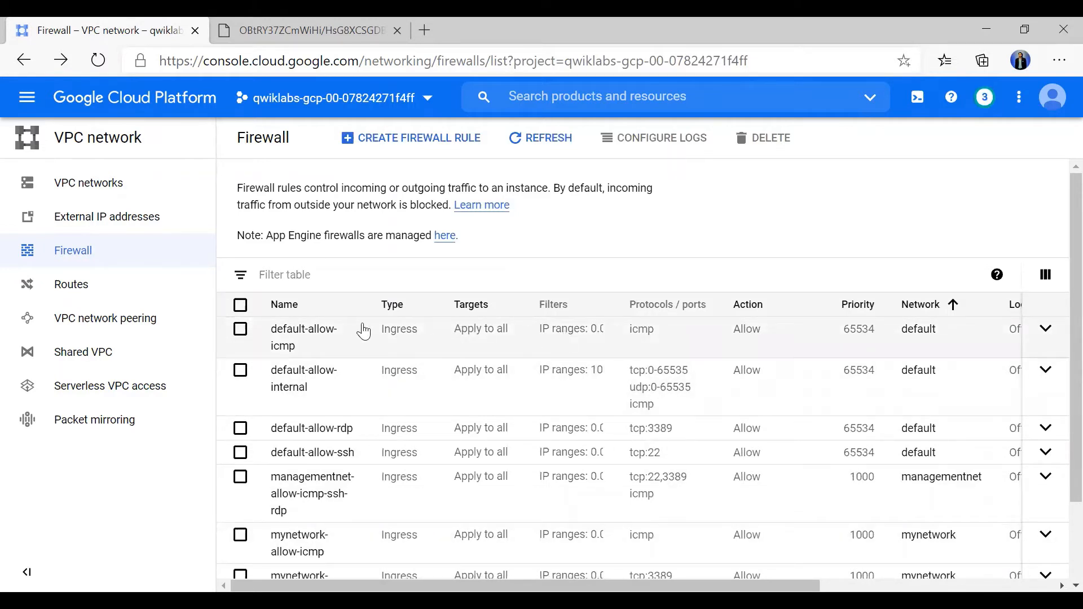
Check the firewall rules list and the notifications for the managementnet-allow-icmp-ssh-rdp rule.
scroll(375, 364, "down", 3)
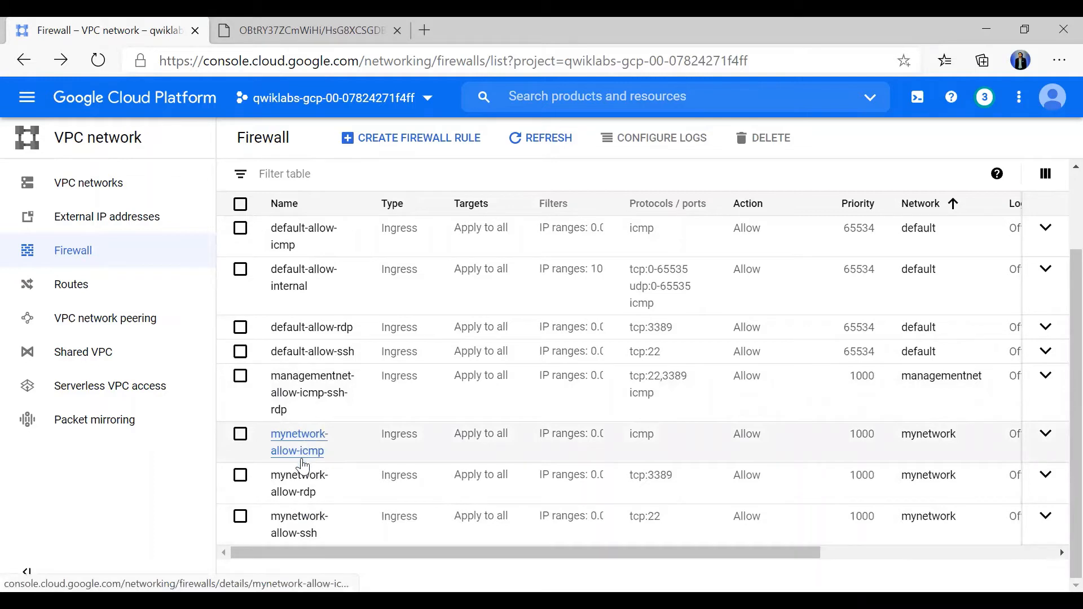
scroll(303, 467, "up", 3)
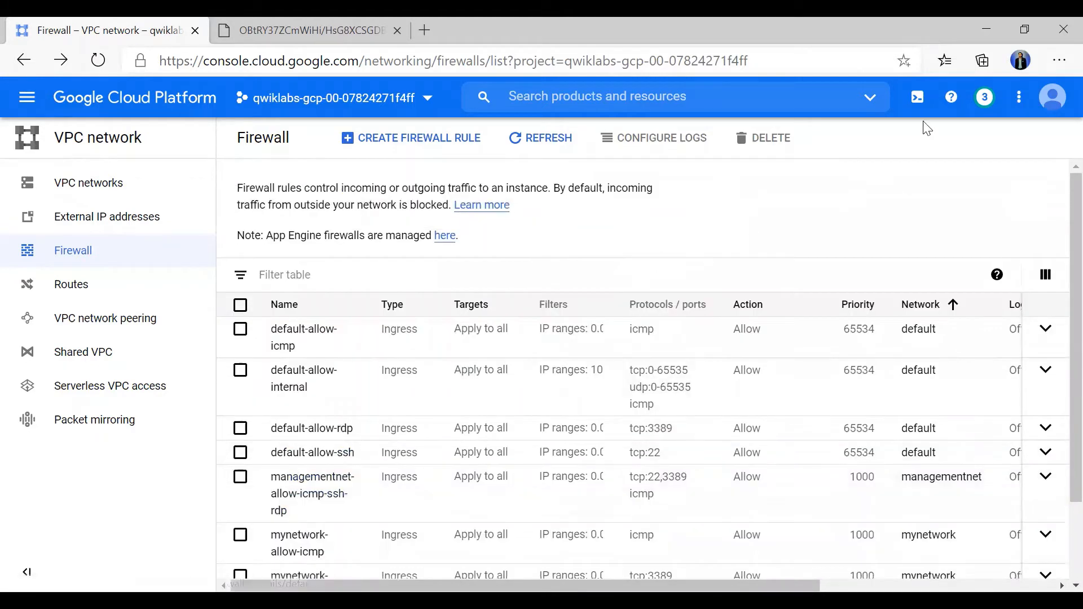
left_click(994, 98)
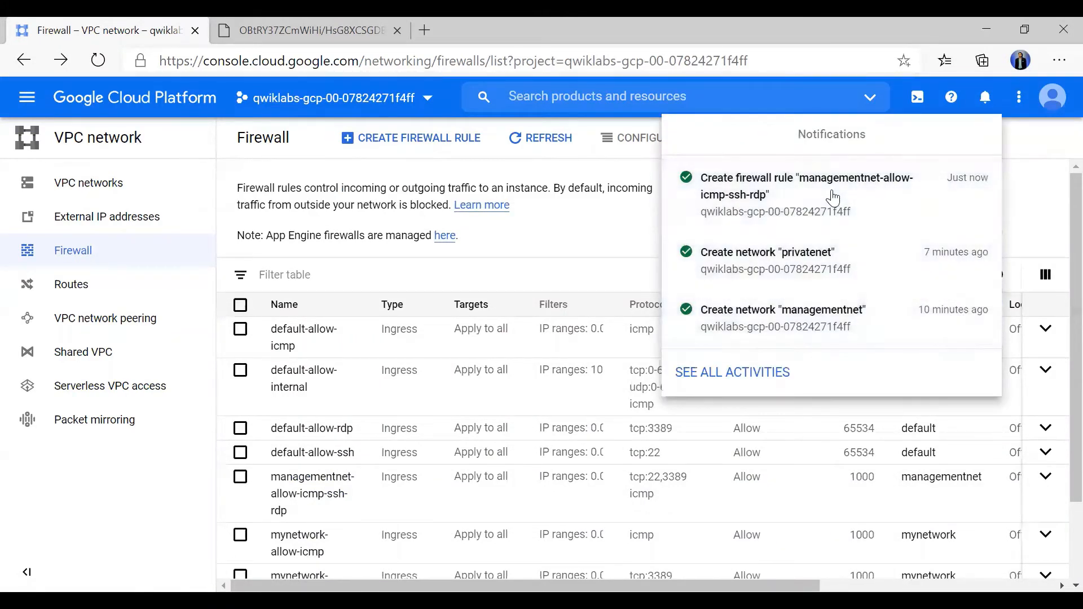
left_click(579, 266)
scroll(574, 255, "down", 2)
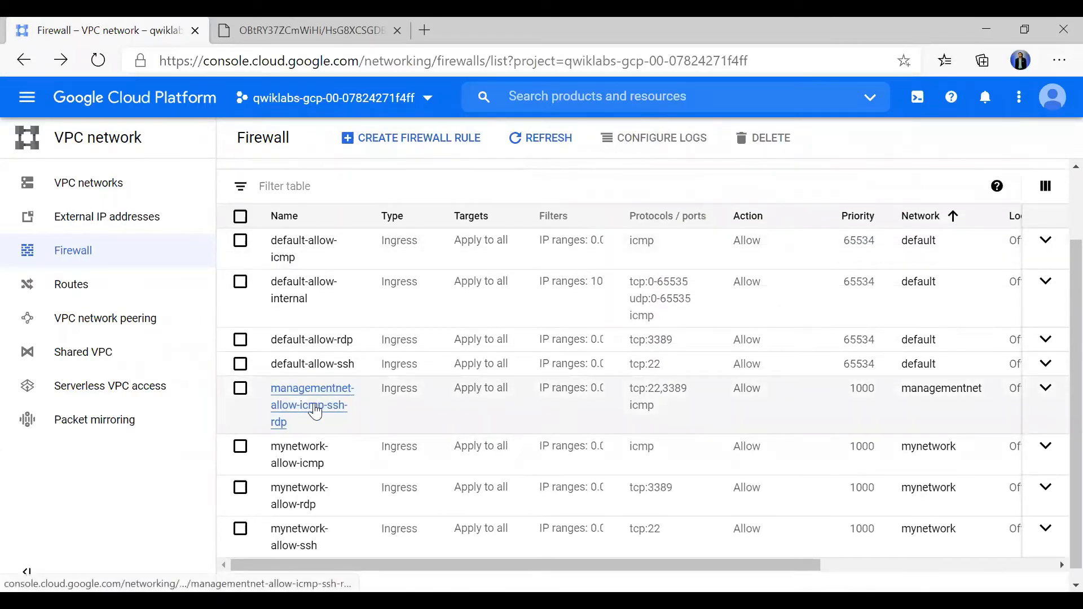
scroll(402, 346, "up", 2)
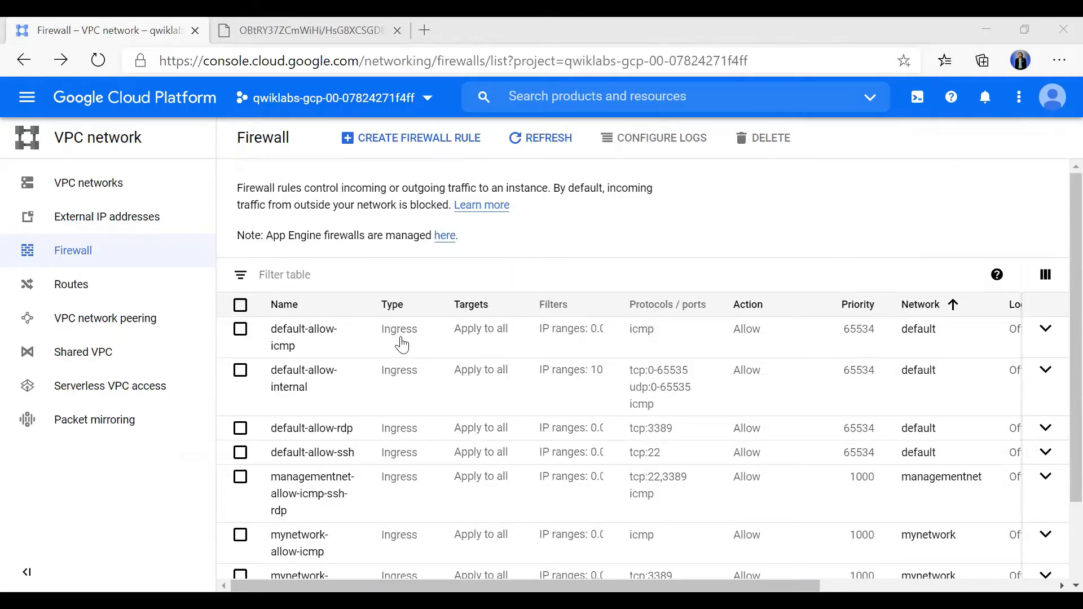
Start a new firewall rule and name it privatenet-allow-icmp-ssh-rdp.
key("alt+Tab")
key("alt+Tab")
key("alt+Tab")
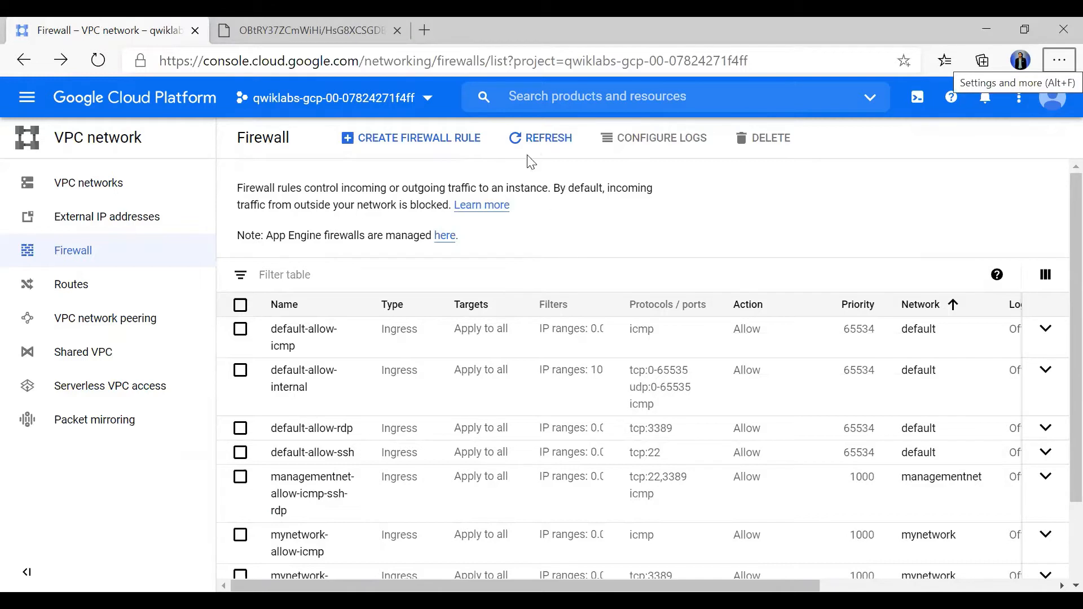
left_click(453, 145)
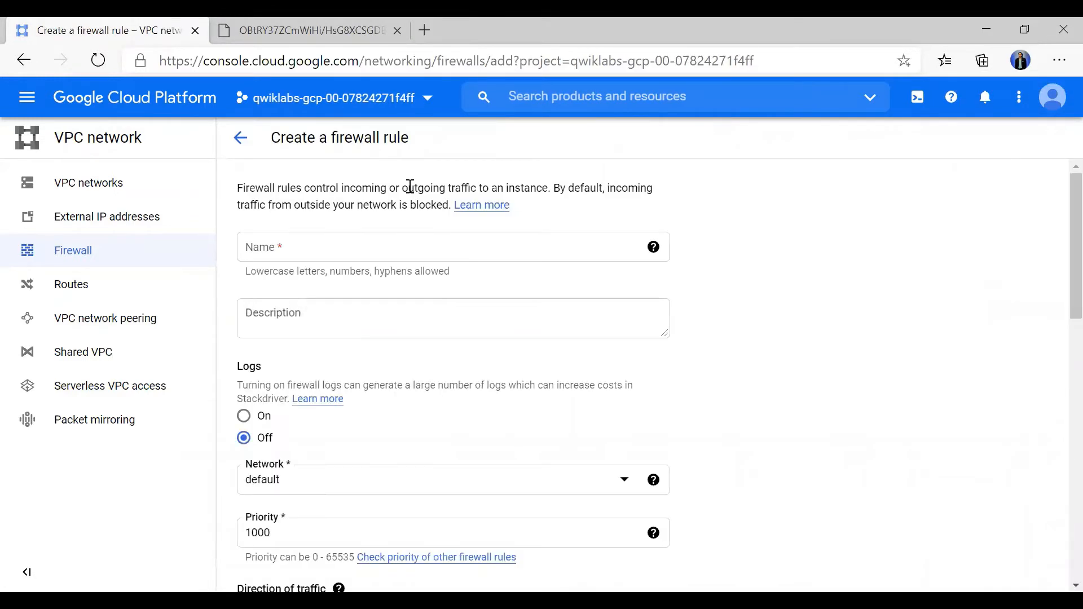
left_click(355, 251)
type("privatenet-allow-icmp-ssh-rdp")
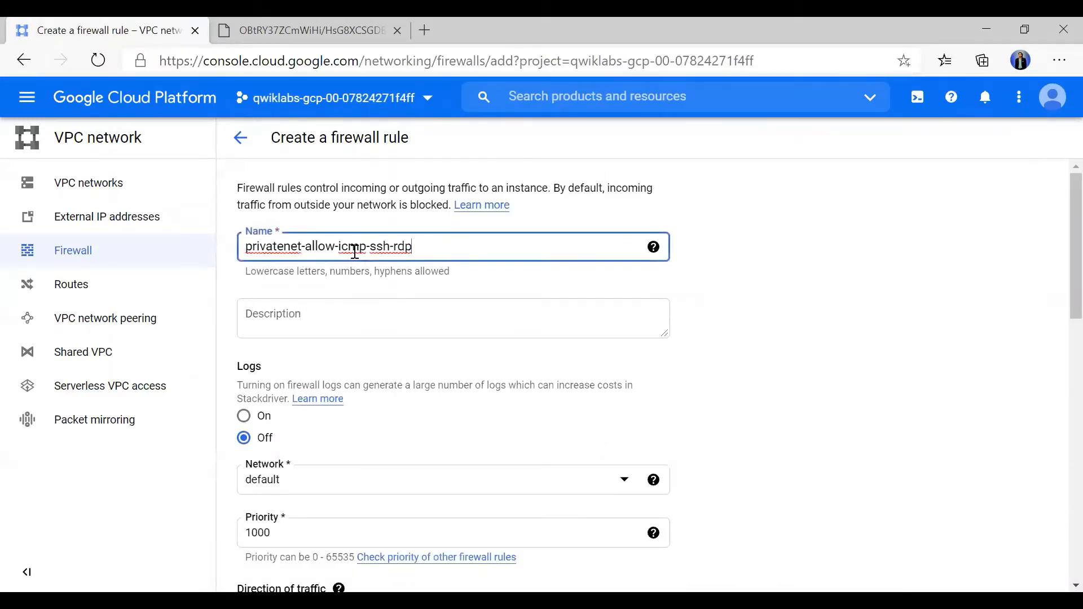
Set the new firewall rule's network to privatenet.
scroll(510, 276, "down", 3)
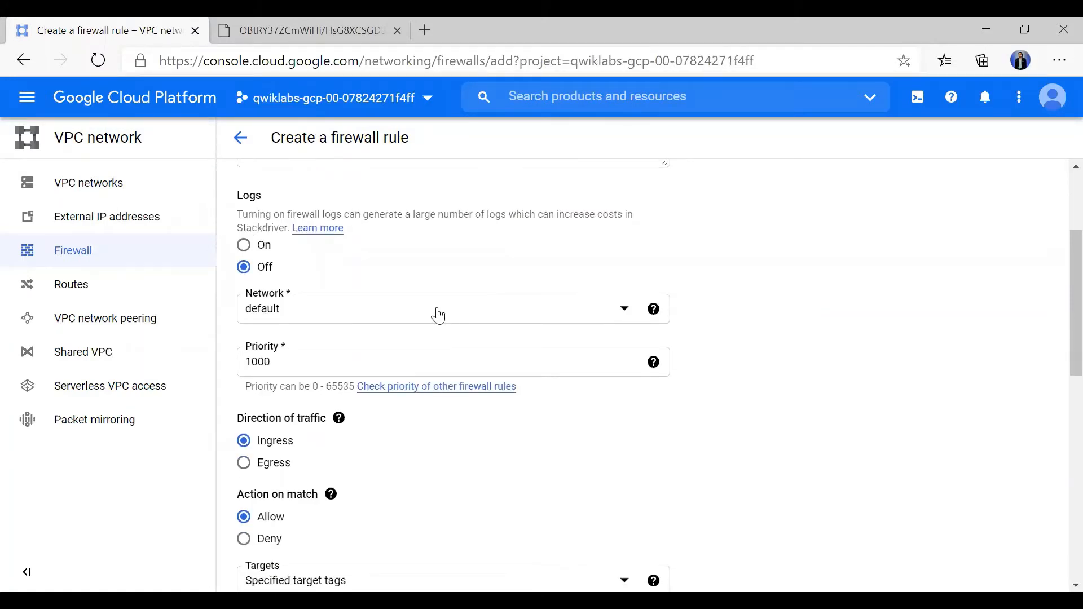
left_click(439, 315)
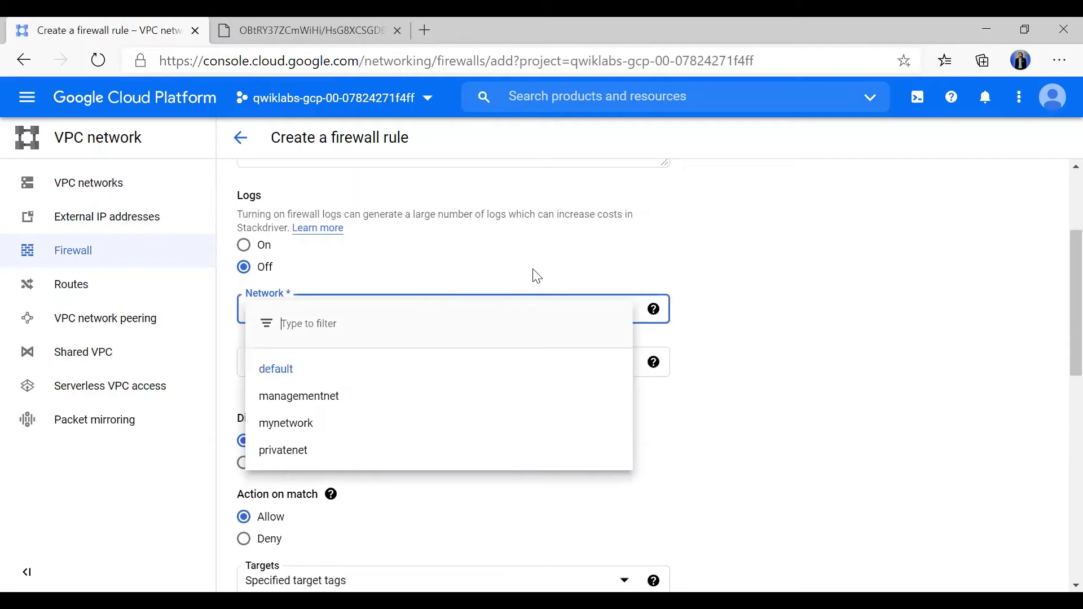
left_click(364, 450)
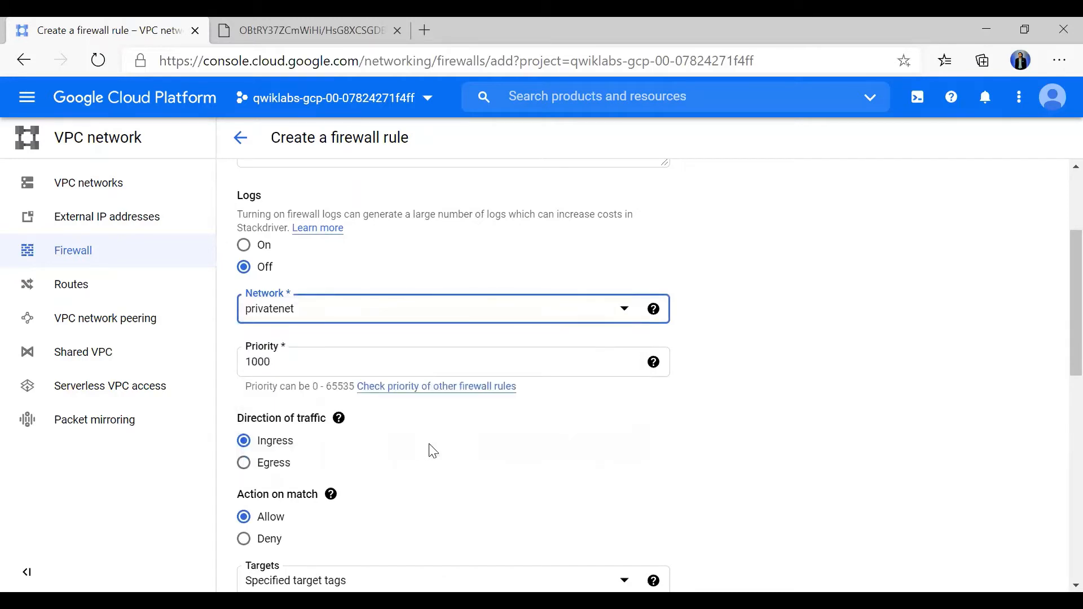
Set the privatenet rule's targets to all instances in the network.
scroll(433, 451, "down", 5)
left_click(339, 288)
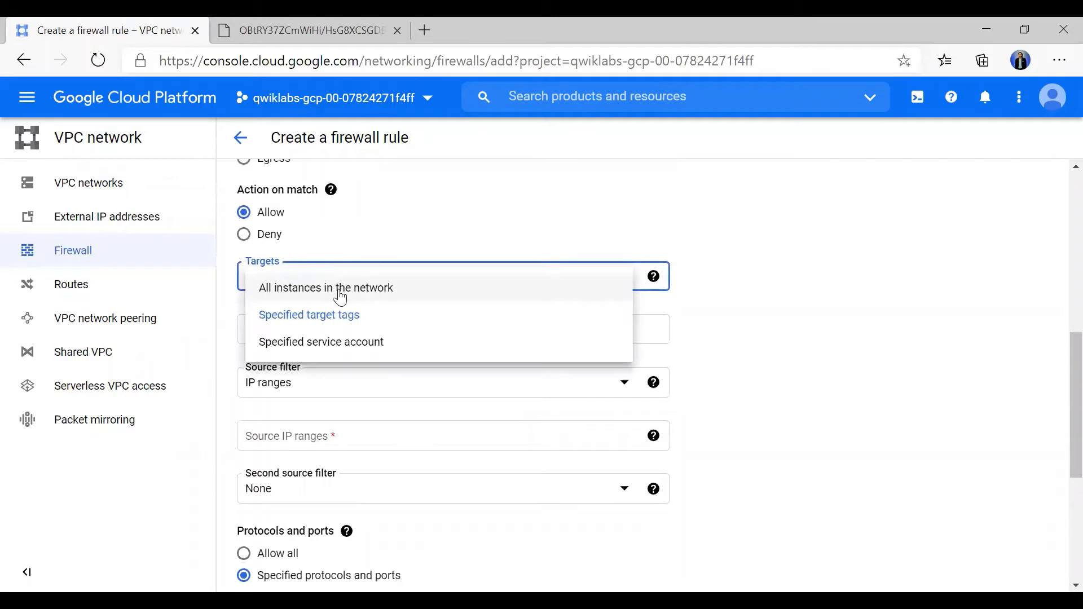
left_click(341, 289)
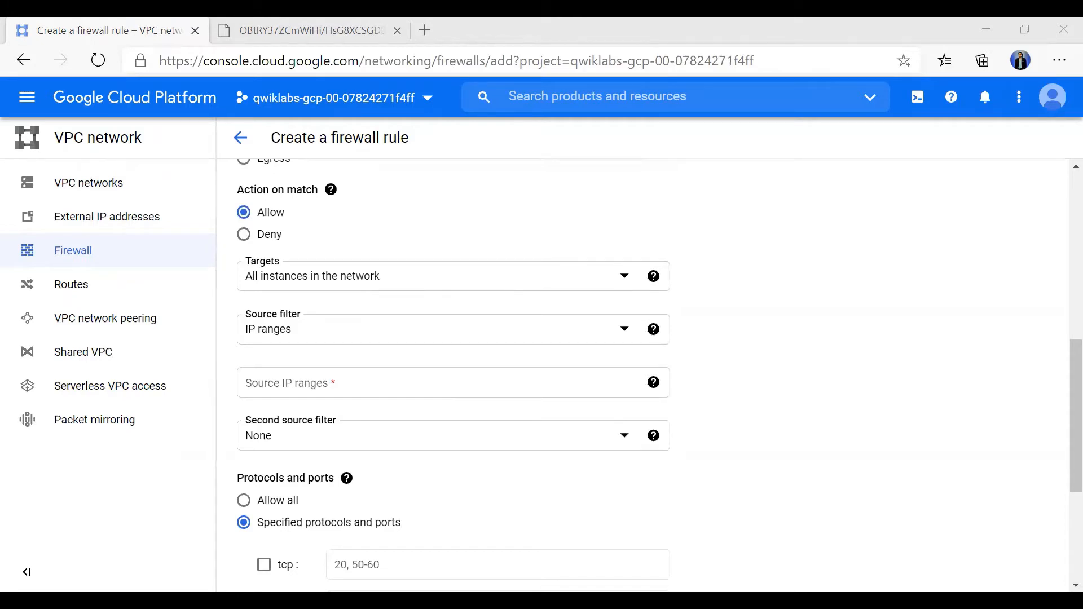
key("alt+Tab")
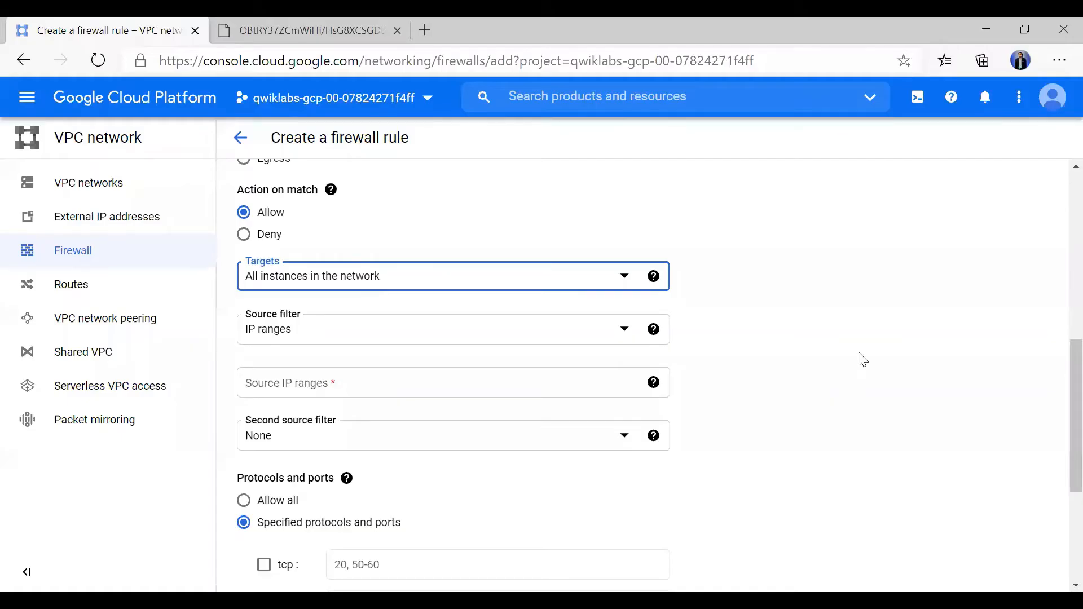
Recheck the rule's name, logs and network settings, keeping privatenet as the selected network.
scroll(713, 339, "up", 8)
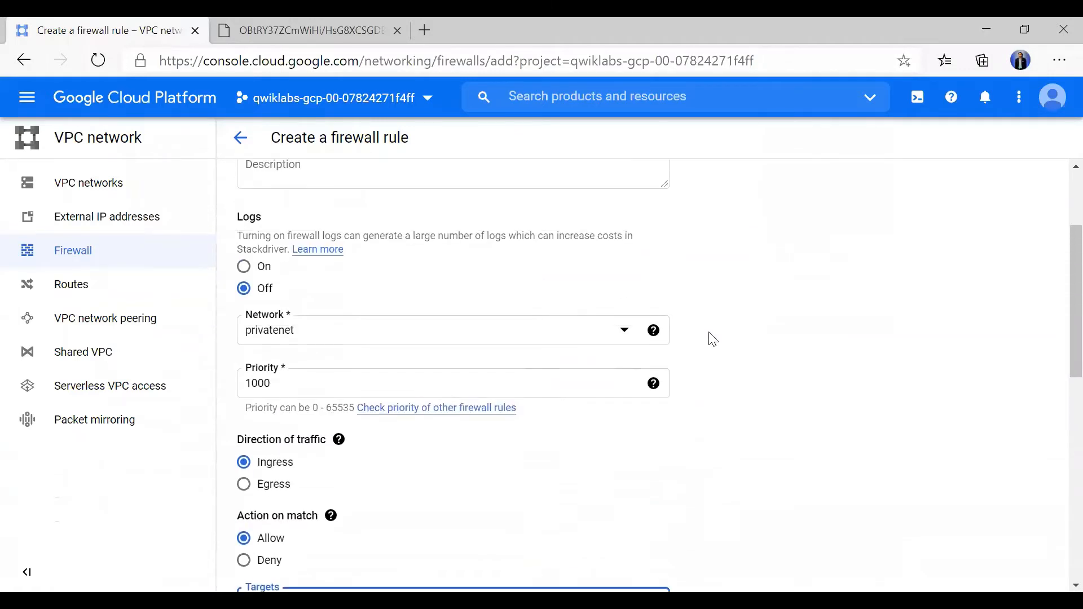
scroll(713, 339, "down", 1)
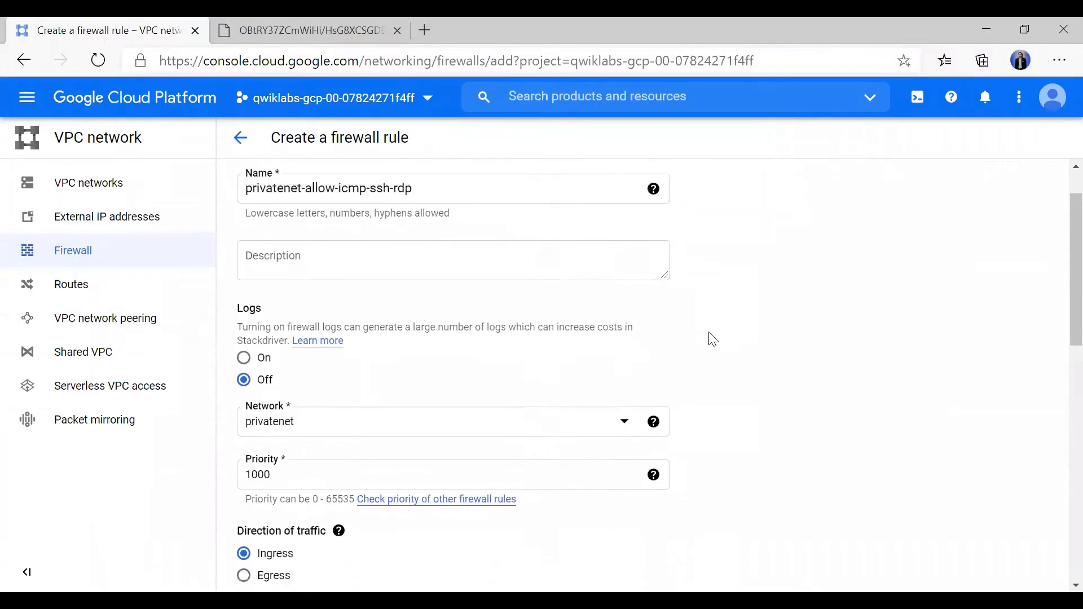
scroll(713, 339, "up", 1)
scroll(713, 339, "down", 1)
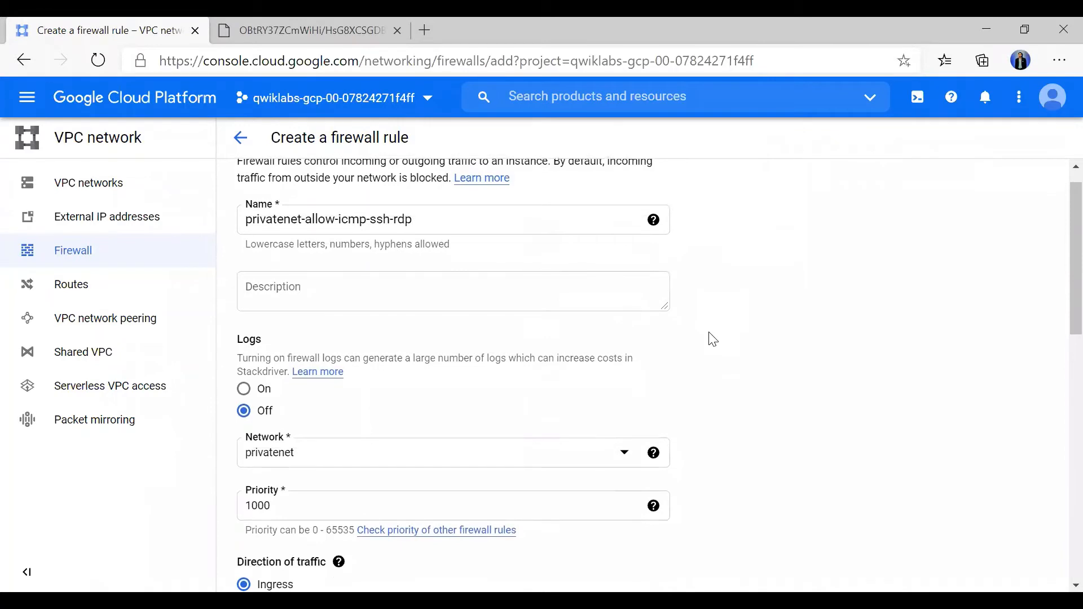
scroll(713, 339, "down", 1)
scroll(713, 339, "down", 2)
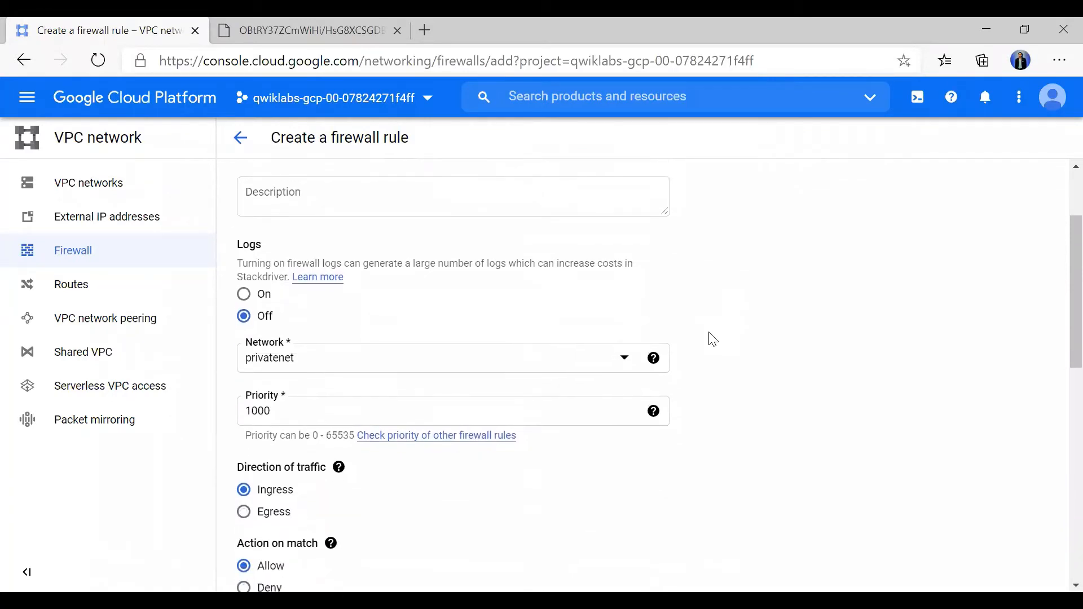
left_click(257, 296)
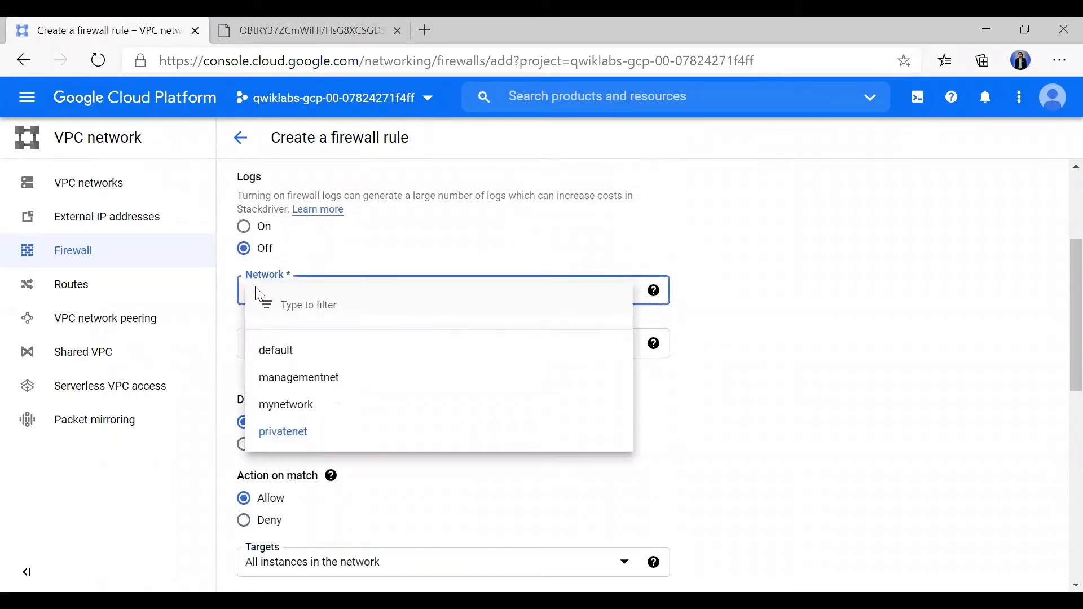
left_click(306, 438)
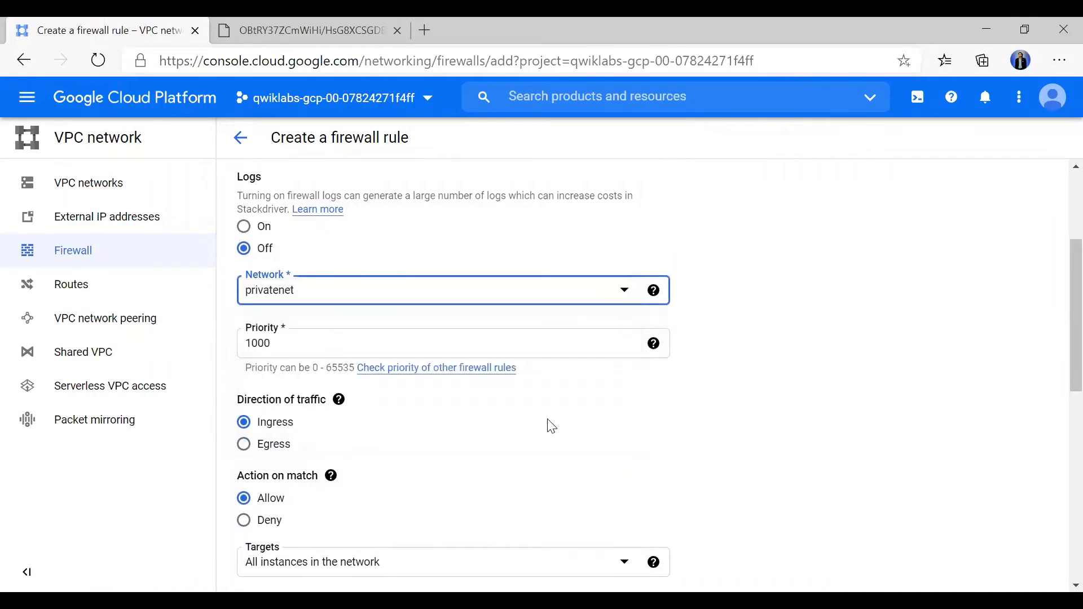
Review the rule's traffic direction and action on match, and consult the lab's network diagram in the other browser tab.
scroll(551, 425, "down", 3)
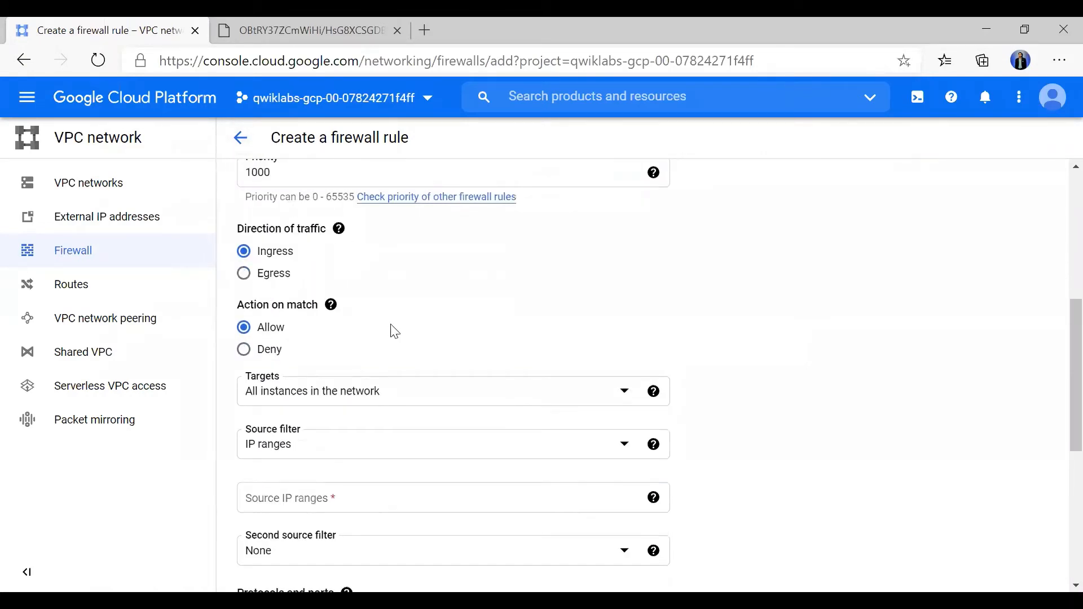
scroll(394, 331, "up", 1)
scroll(395, 332, "down", 1)
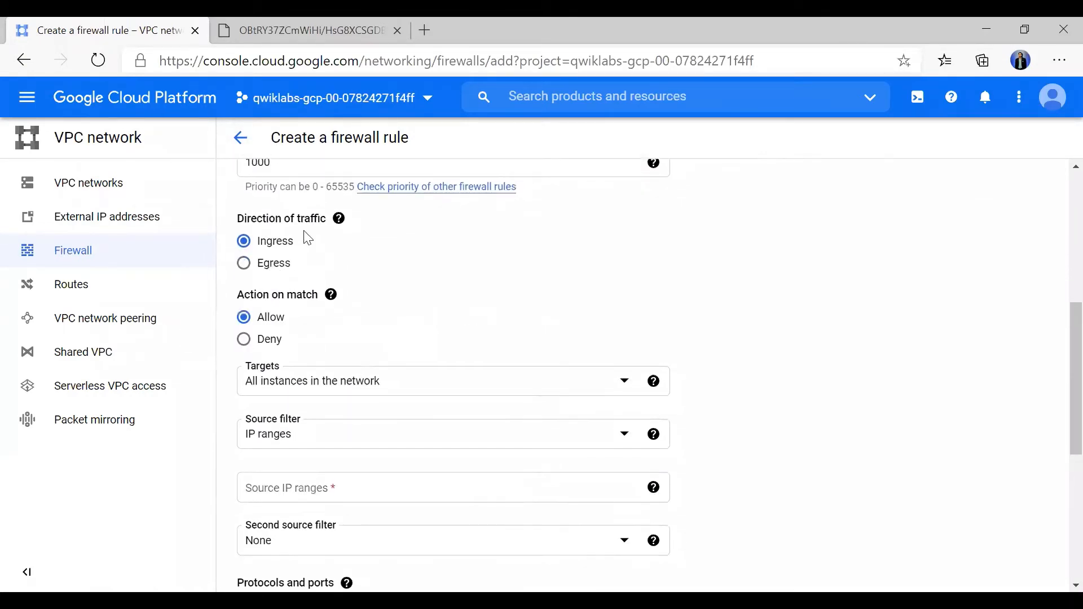
double_click(277, 219)
left_click(271, 22)
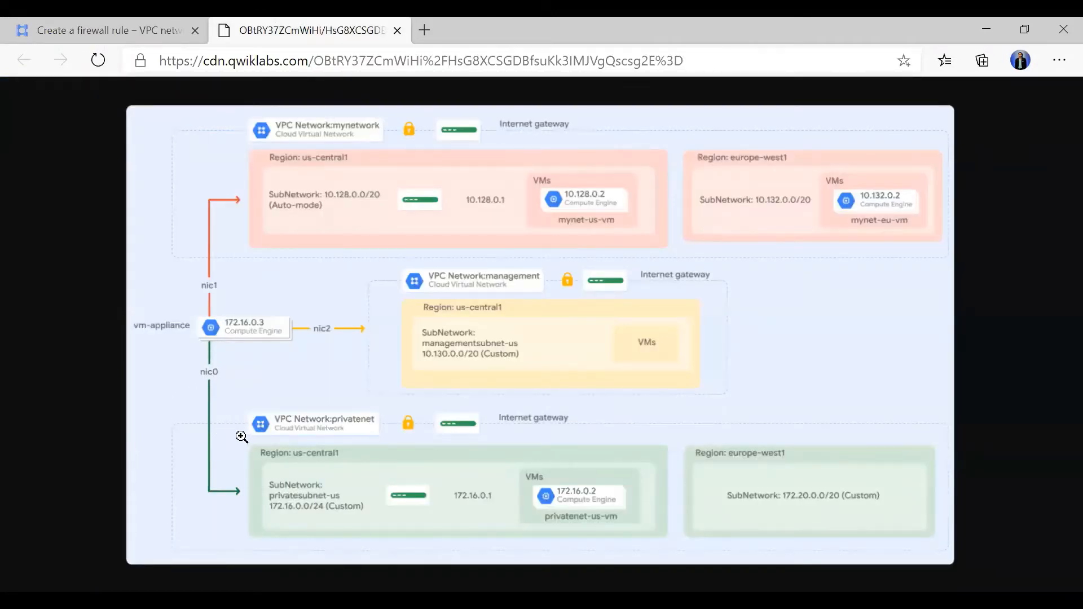
left_click(81, 23)
Keep IP ranges as the privatenet rule's source filter and enter 0.0.0.0/0 as the source IP range.
scroll(375, 348, "down", 1)
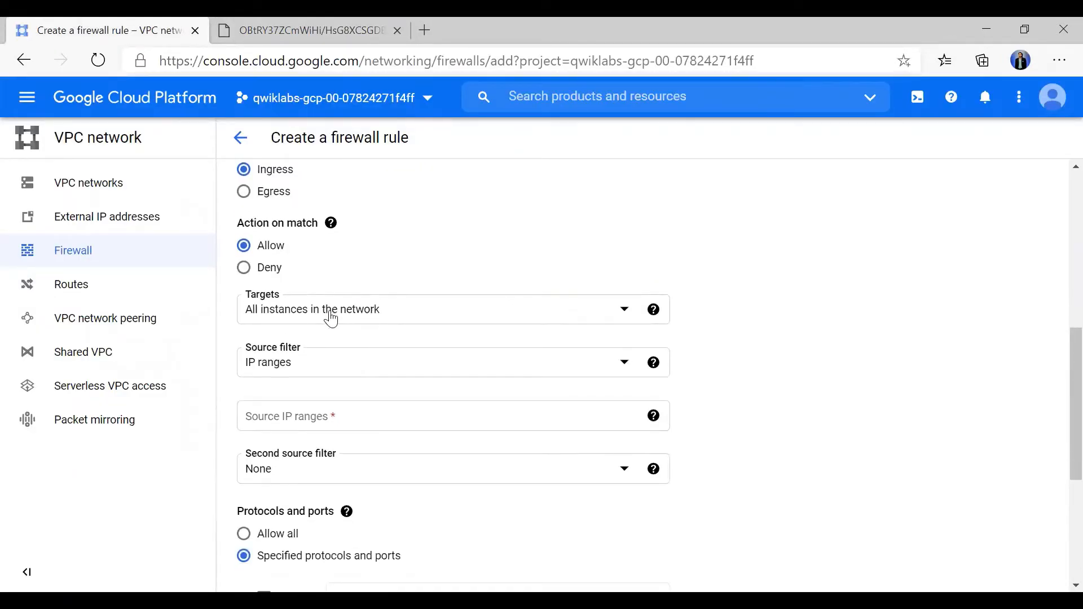
scroll(332, 320, "down", 1)
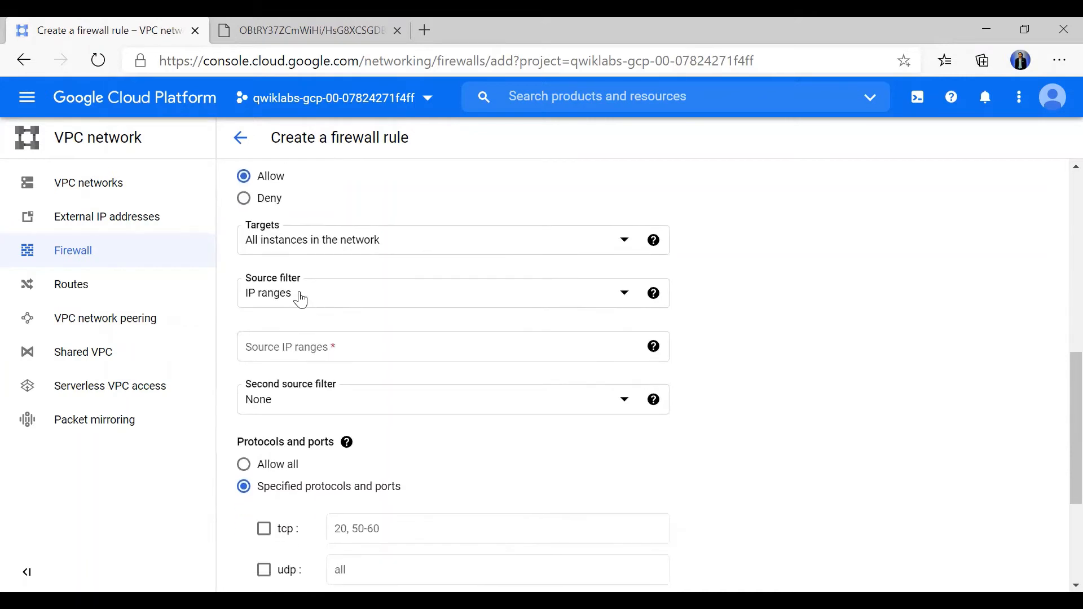
left_click(286, 355)
type("0.0.0.0/0")
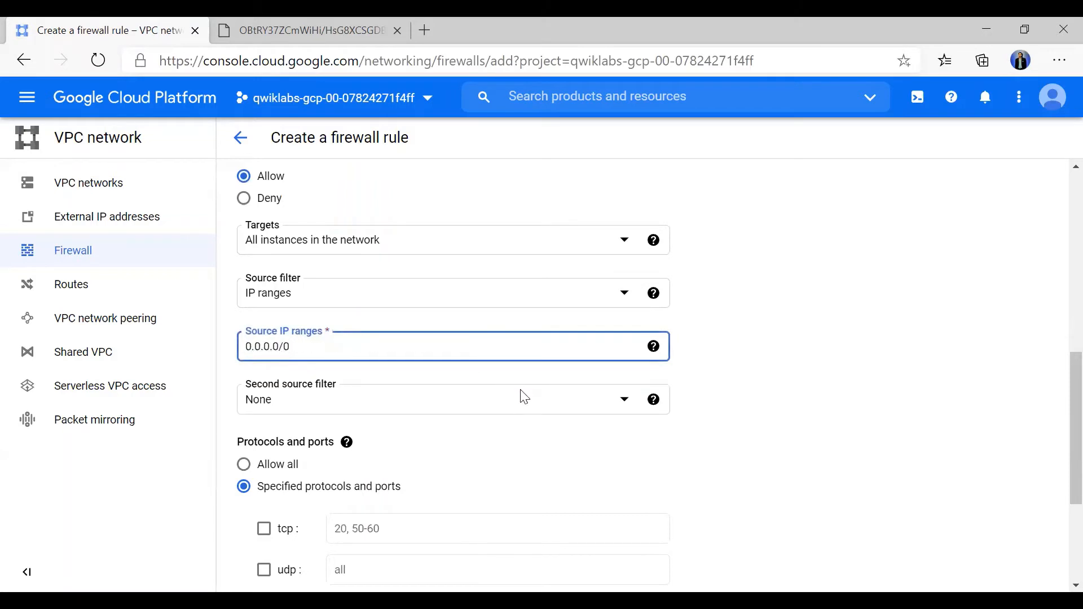
left_click(613, 437)
Enable tcp under the privatenet rule's specified protocols and enter ports 22, 3389.
scroll(612, 438, "down", 2)
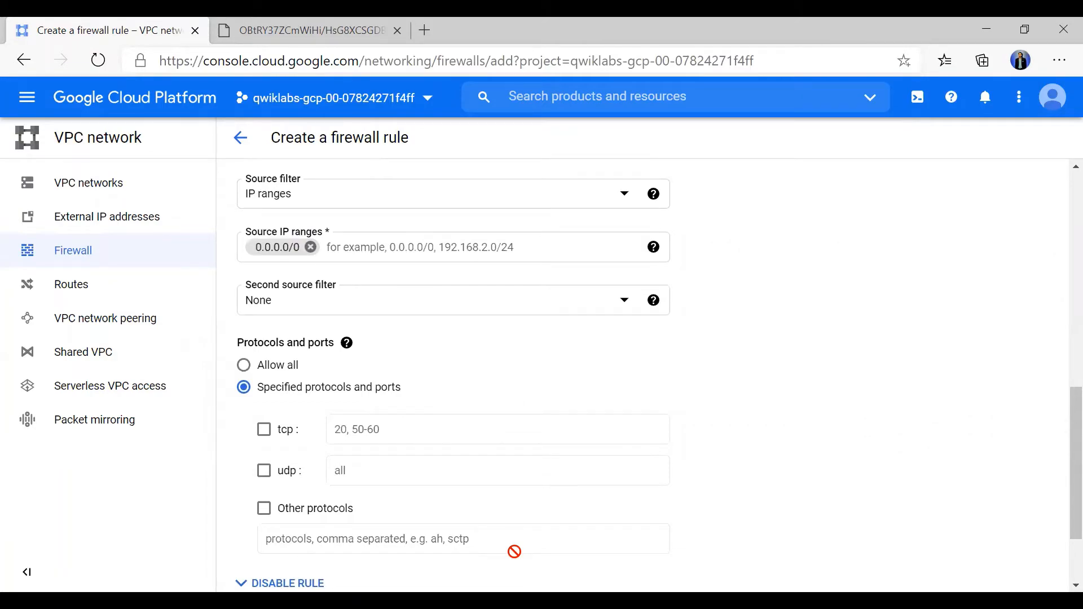
scroll(334, 371, "down", 1)
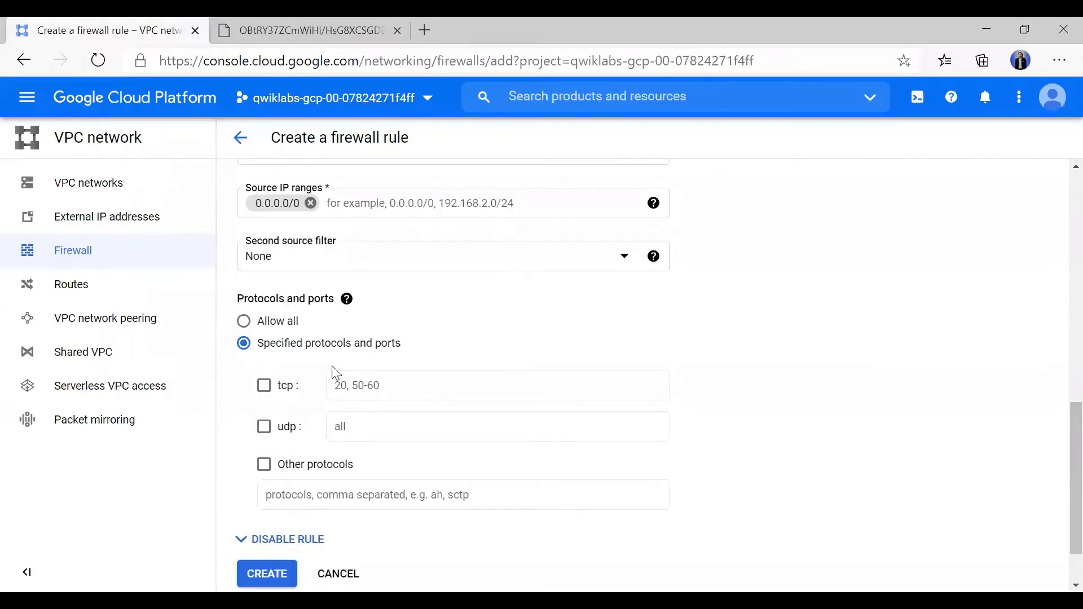
scroll(271, 378, "up", 1)
scroll(274, 375, "down", 1)
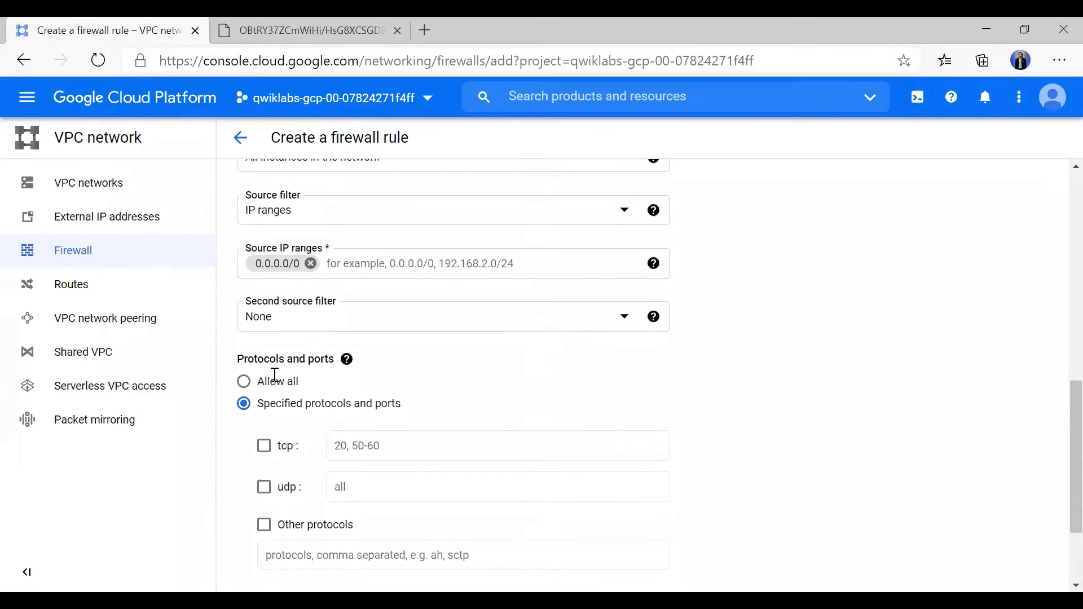
left_click(265, 436)
type("2")
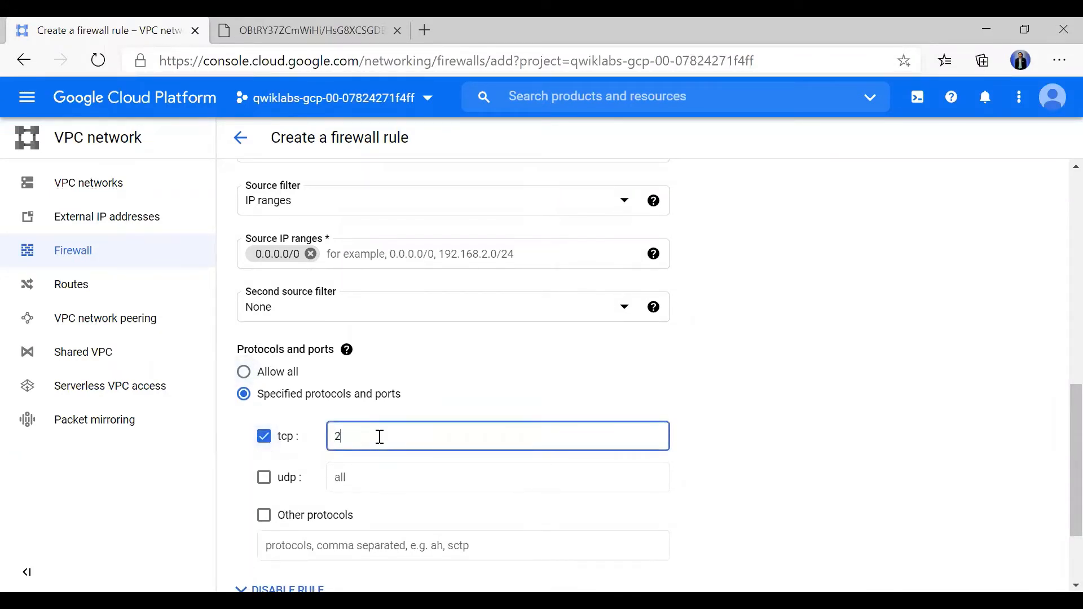
type("2, 3389")
key("Tab")
key("Tab")
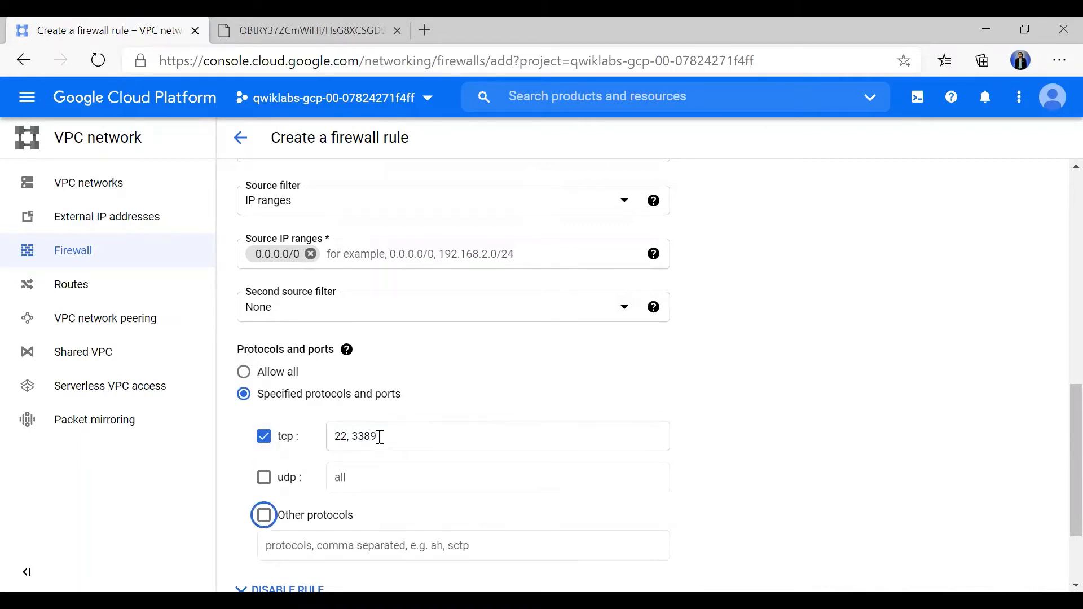
Enable other protocols for the privatenet firewall rule.
scroll(379, 437, "down", 1)
left_click(264, 418)
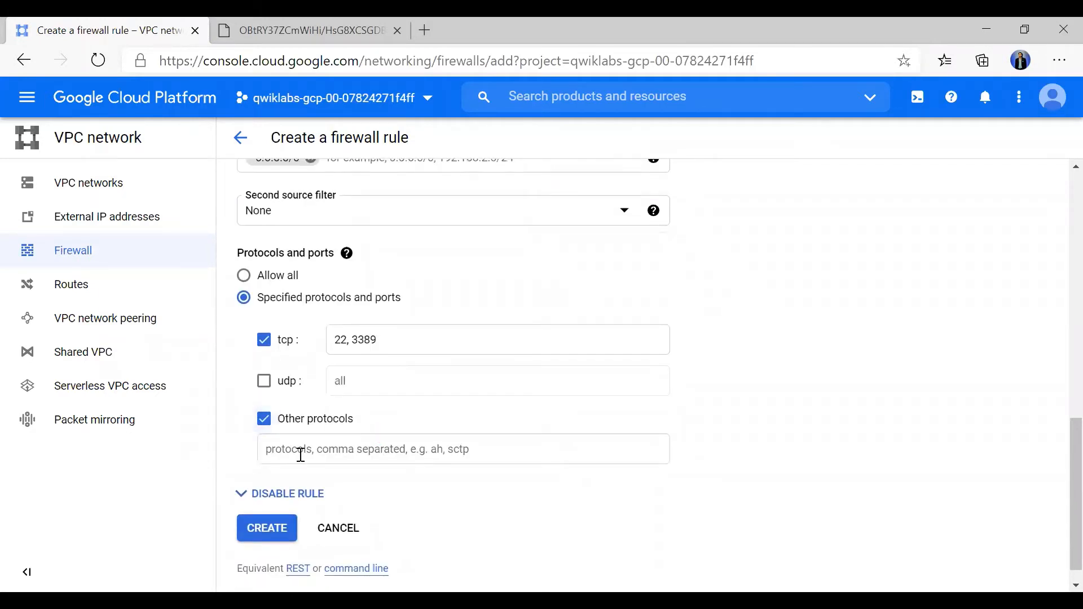
Allow the icmp protocol in the new firewall rule alongside tcp 22 and 3389, and create the rule.
left_click(301, 455)
type("icmp")
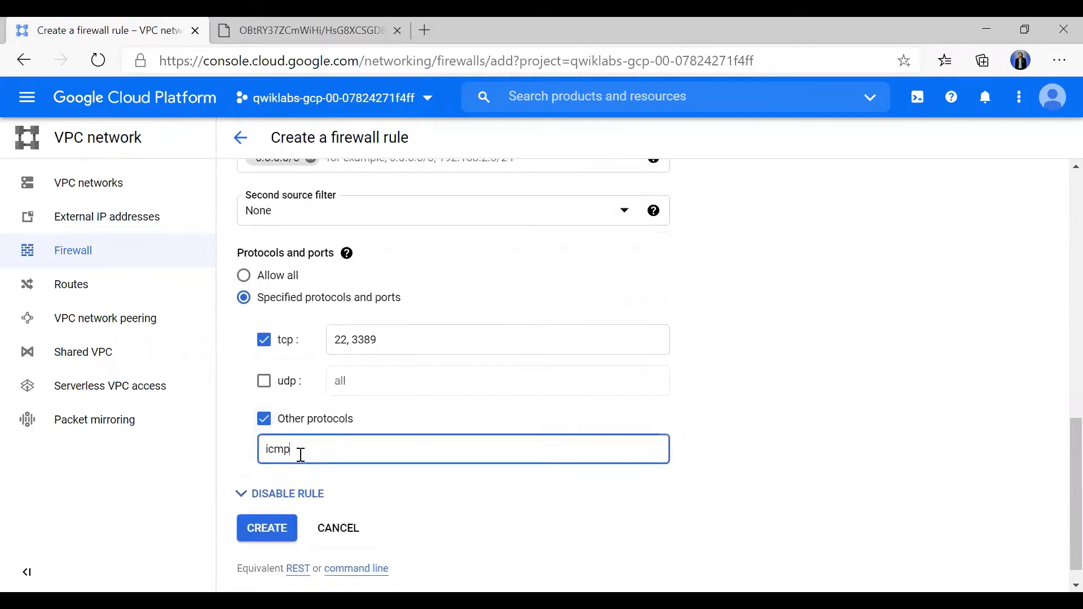
left_click(772, 396)
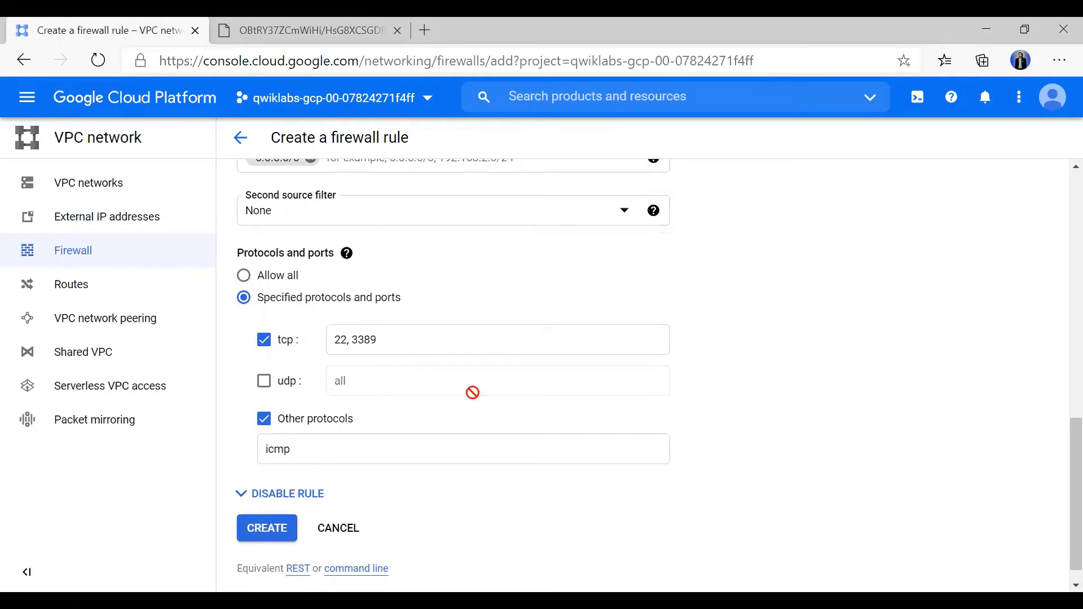
scroll(472, 392, "down", 1)
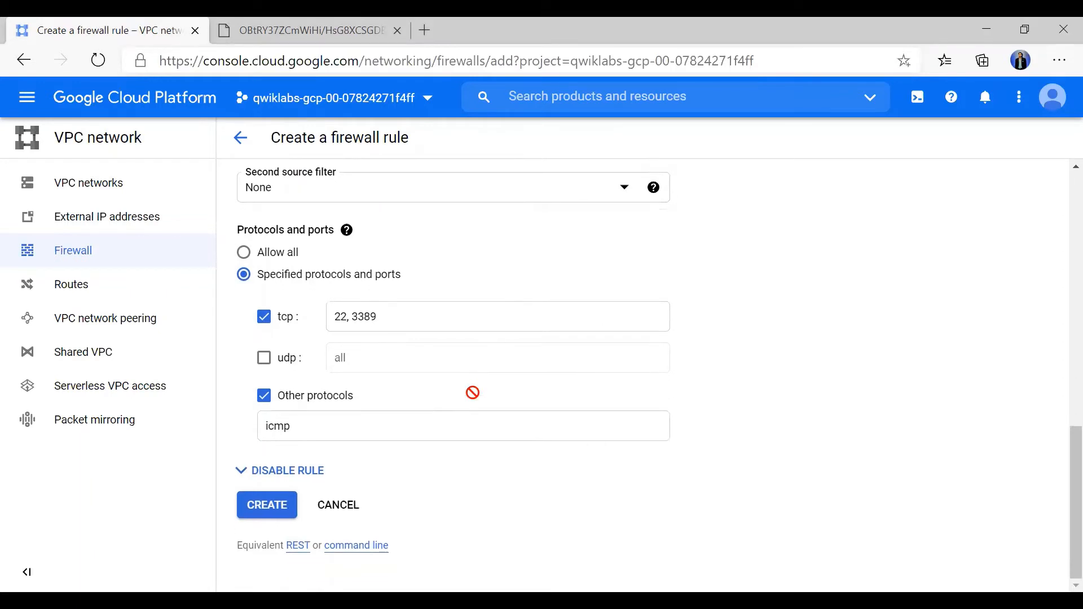
left_click(268, 505)
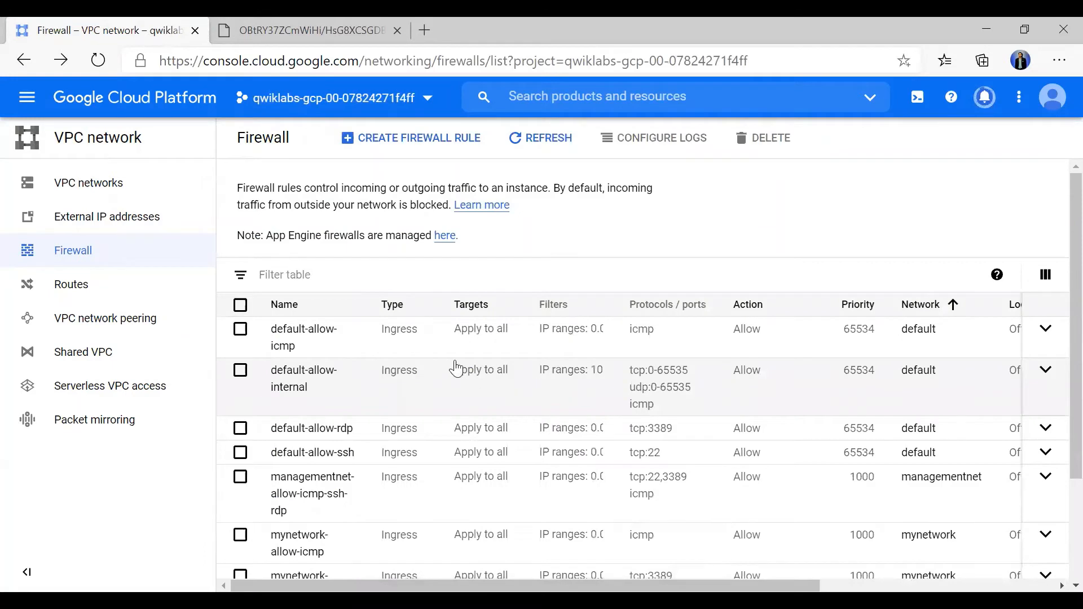
Check the rule creation notification and mark the managementnet-allow-icmp-ssh-rdp and privatenet-allow-icmp-ssh-rdp rules in the firewall list.
left_click(984, 100)
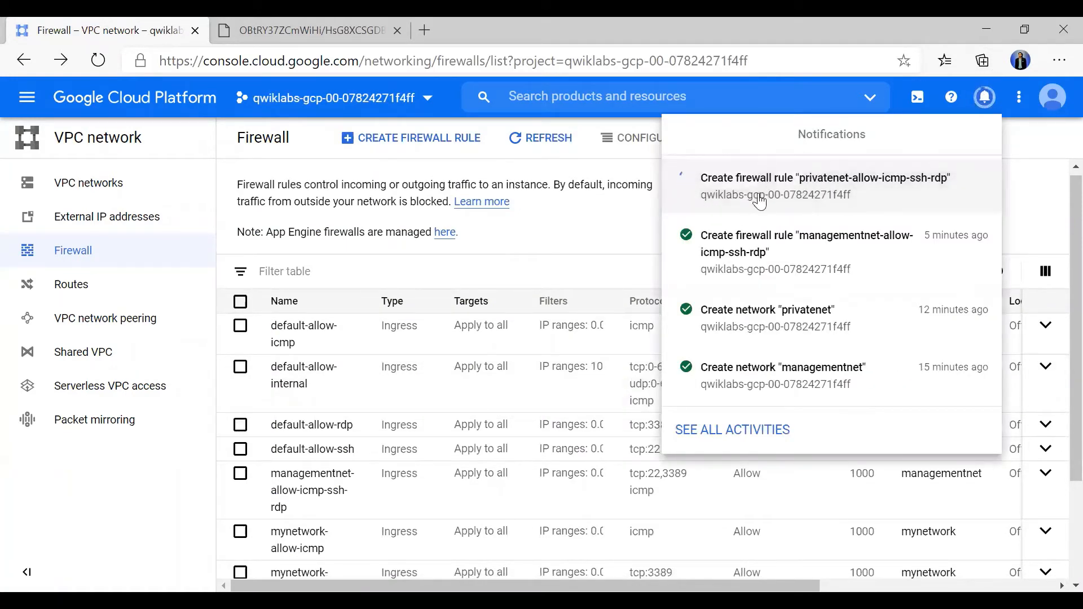
left_click(551, 233)
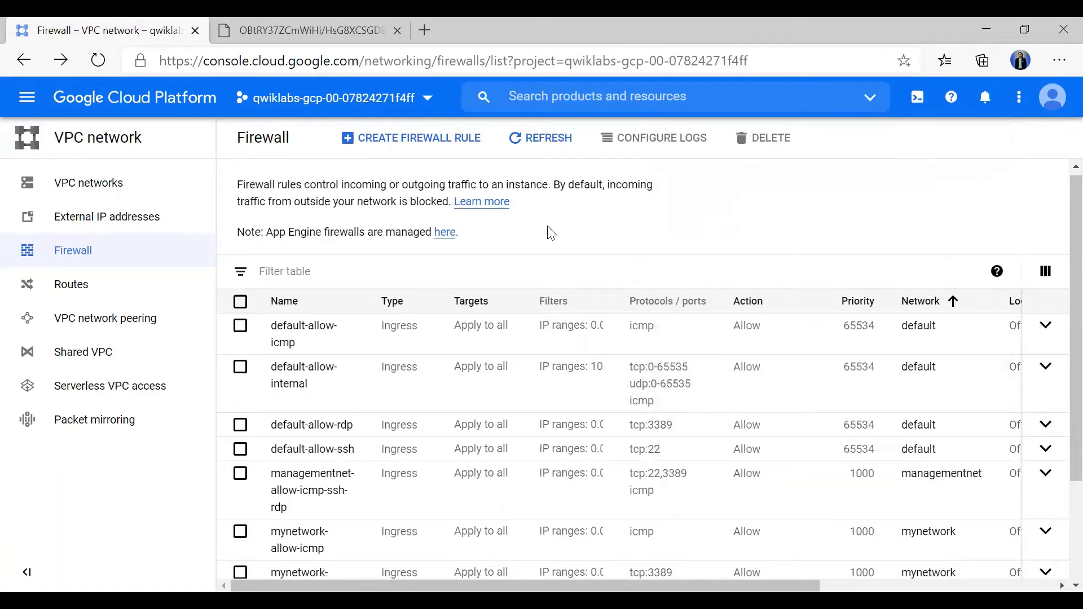
scroll(551, 232, "down", 3)
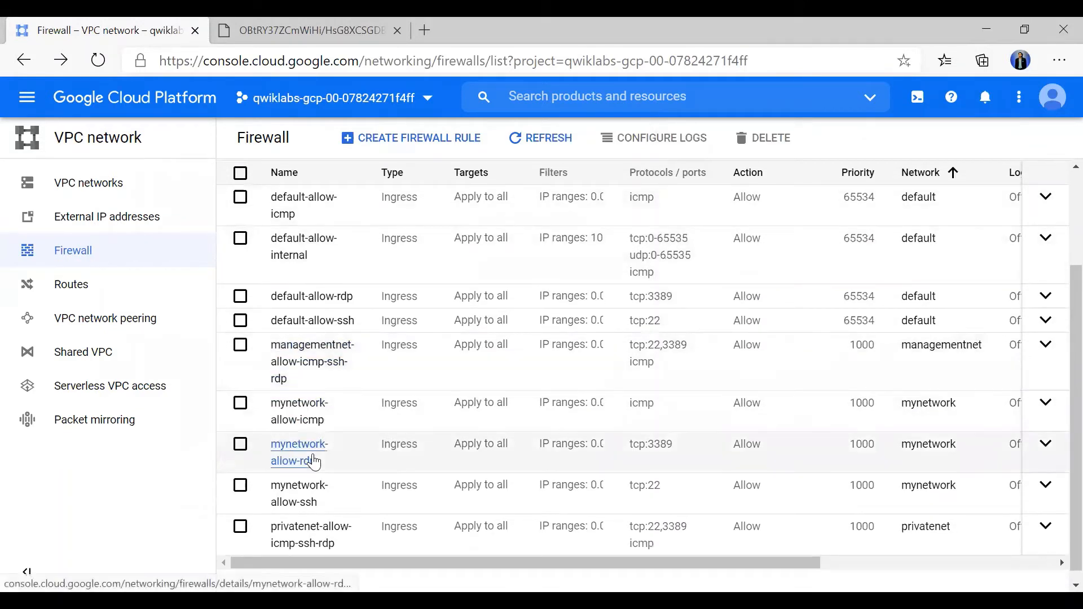
scroll(304, 458, "down", 1)
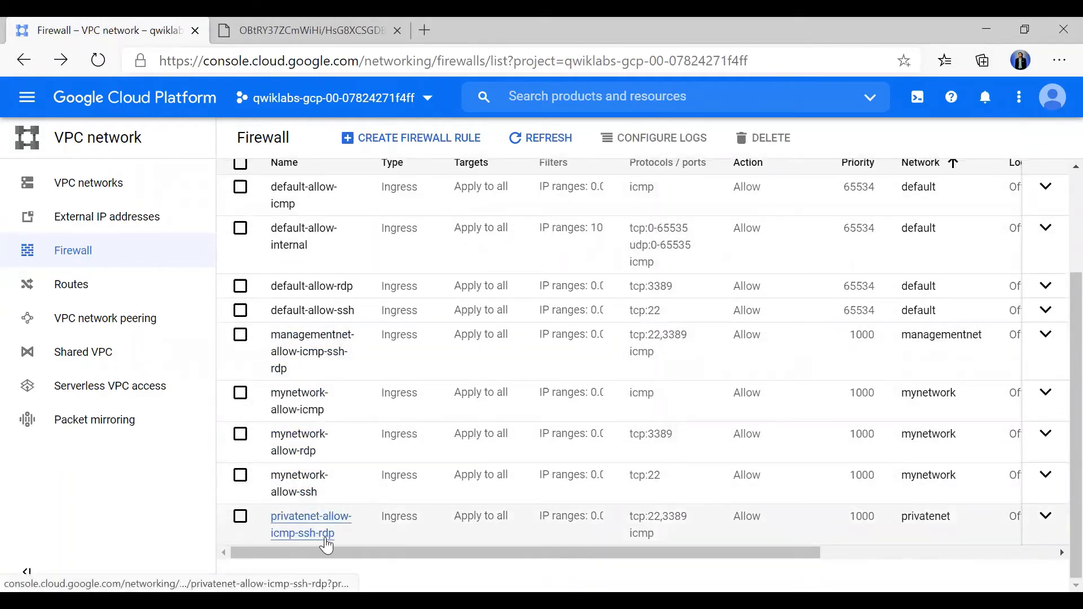
left_click(241, 339)
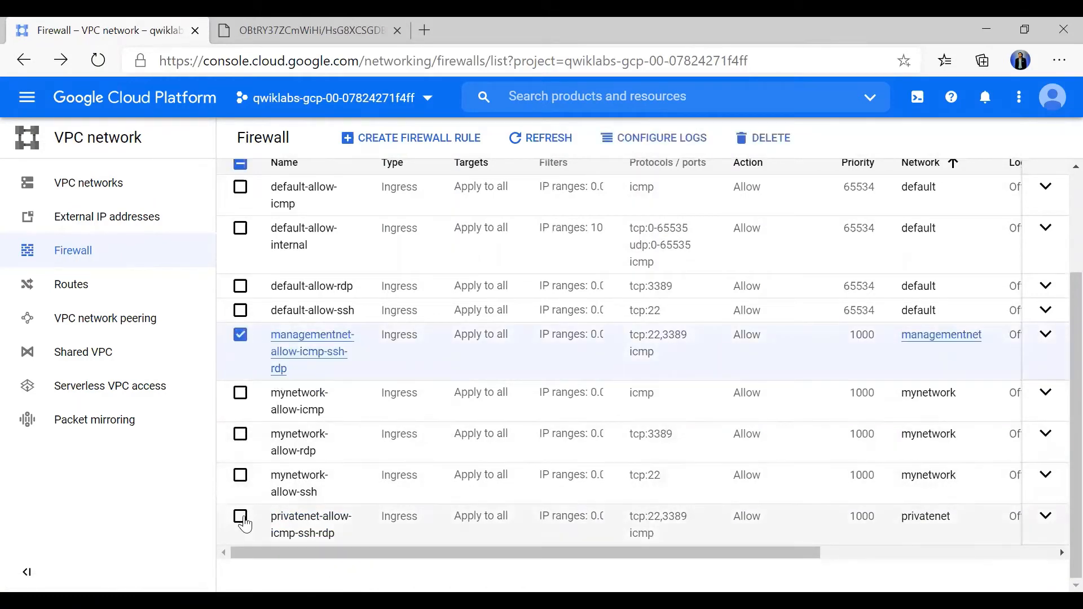
left_click(241, 517)
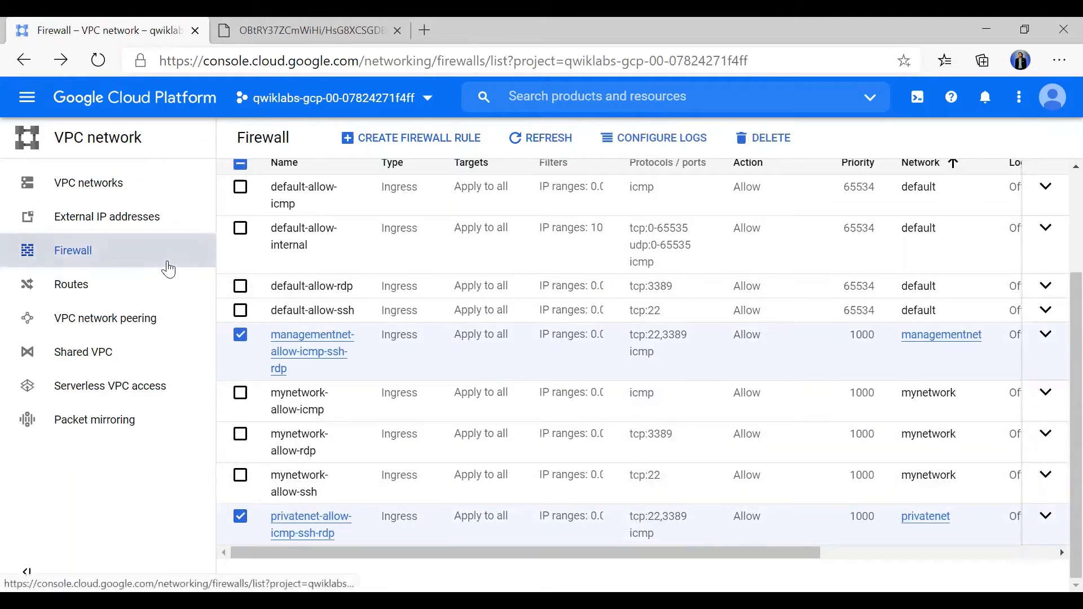
Go to the VM instances page of Compute Engine.
left_click(25, 107)
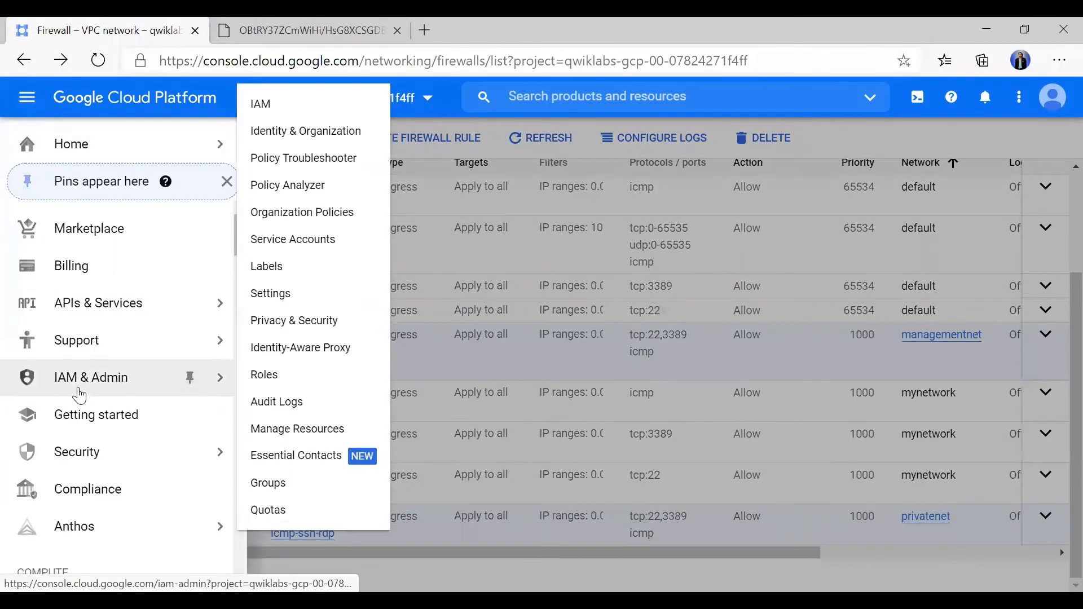
scroll(82, 395, "down", 3)
mouse_move(169, 454)
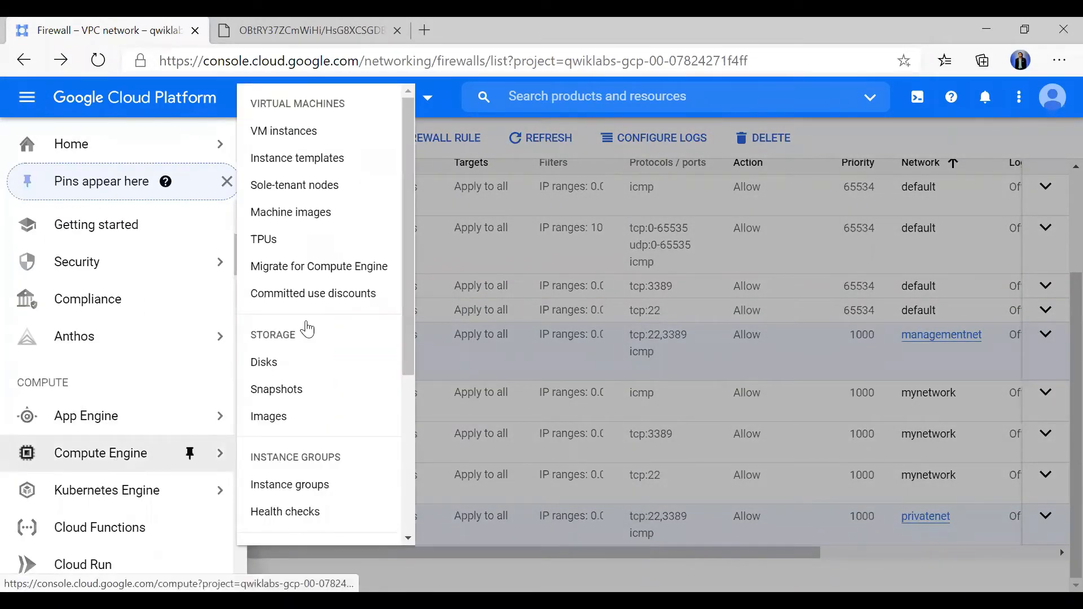
left_click(331, 139)
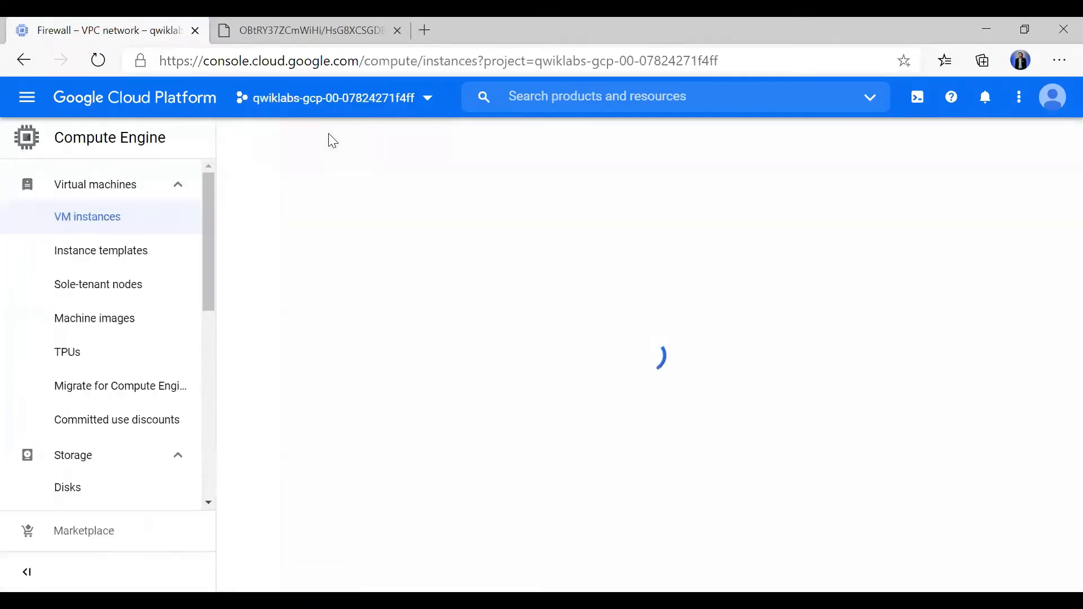
View the network architecture diagram and copy the VM name managementnet-us-vm from the lab instructions.
left_click(305, 30)
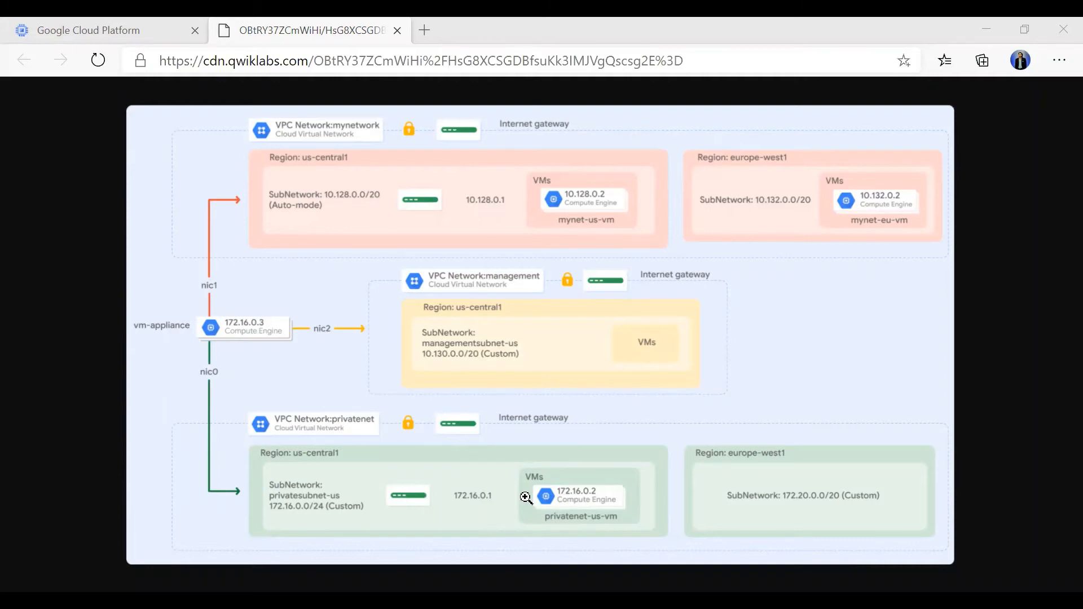
right_click(477, 464)
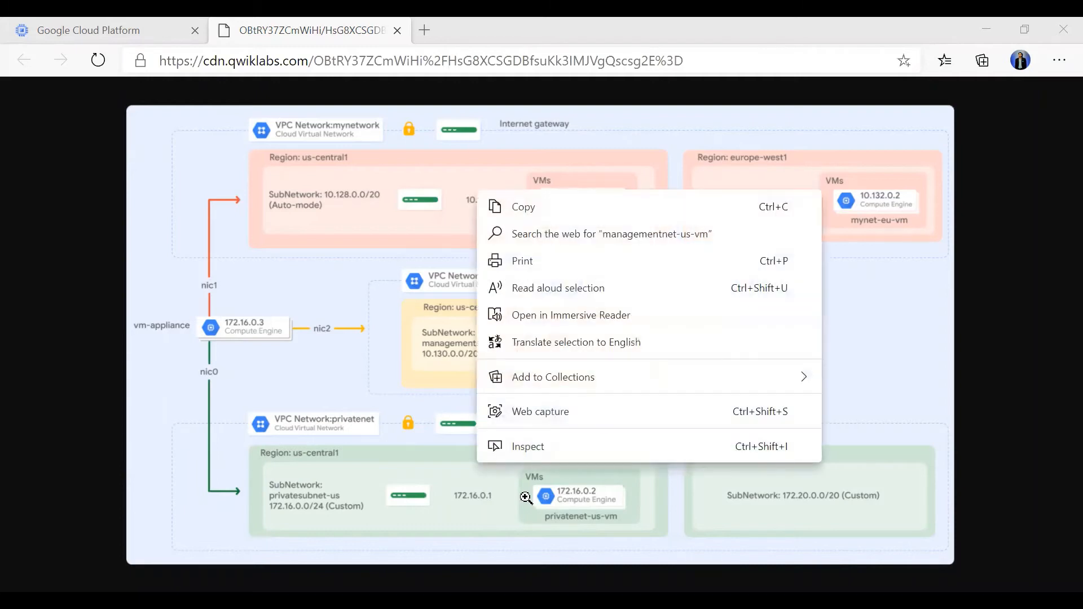
left_click(523, 207)
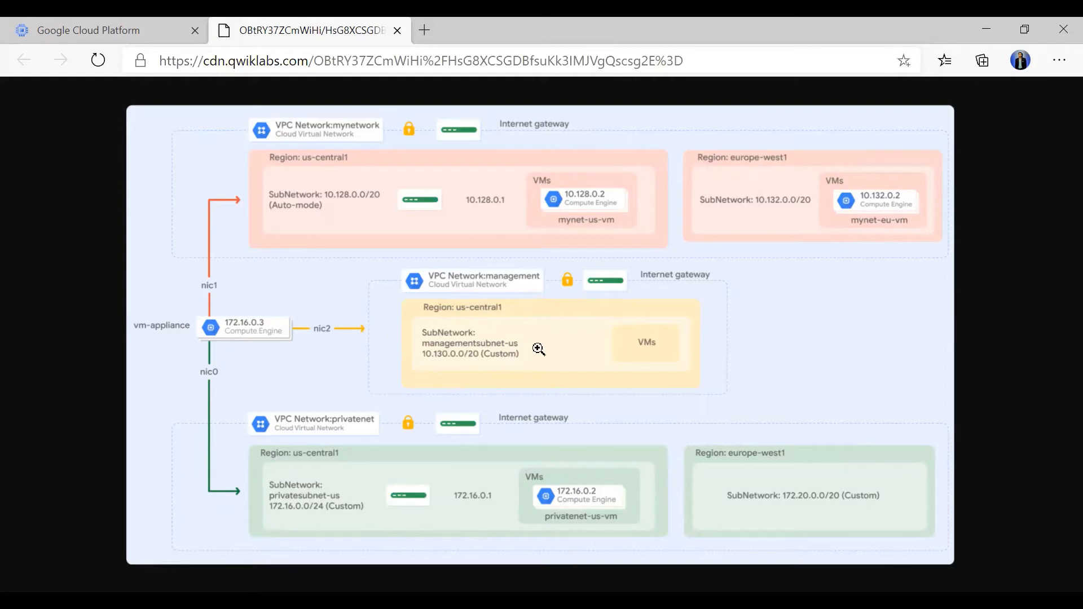
Start creating a new VM instance in the cloud console and name it managementnet-us-vm.
left_click(137, 20)
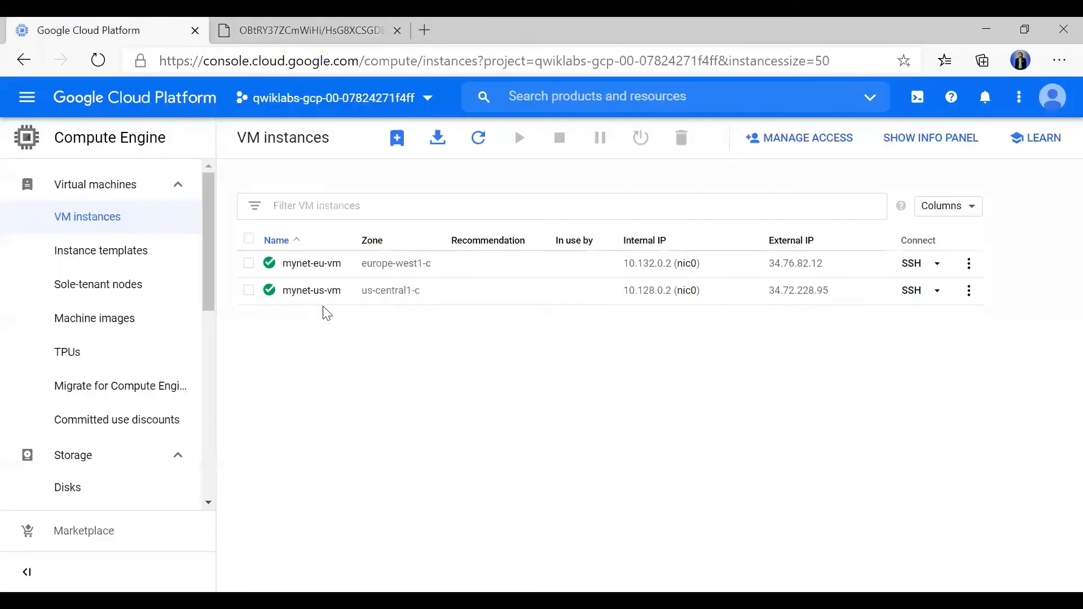
left_click(391, 147)
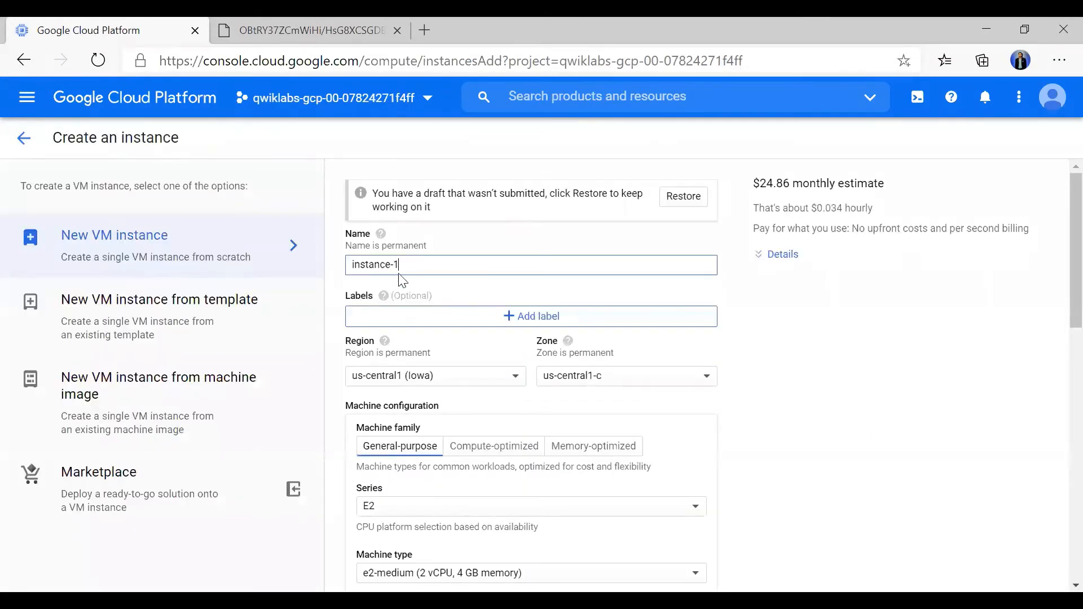
triple_click(435, 267)
type("managementnet-us-vm")
left_click(868, 375)
scroll(872, 377, "down", 1)
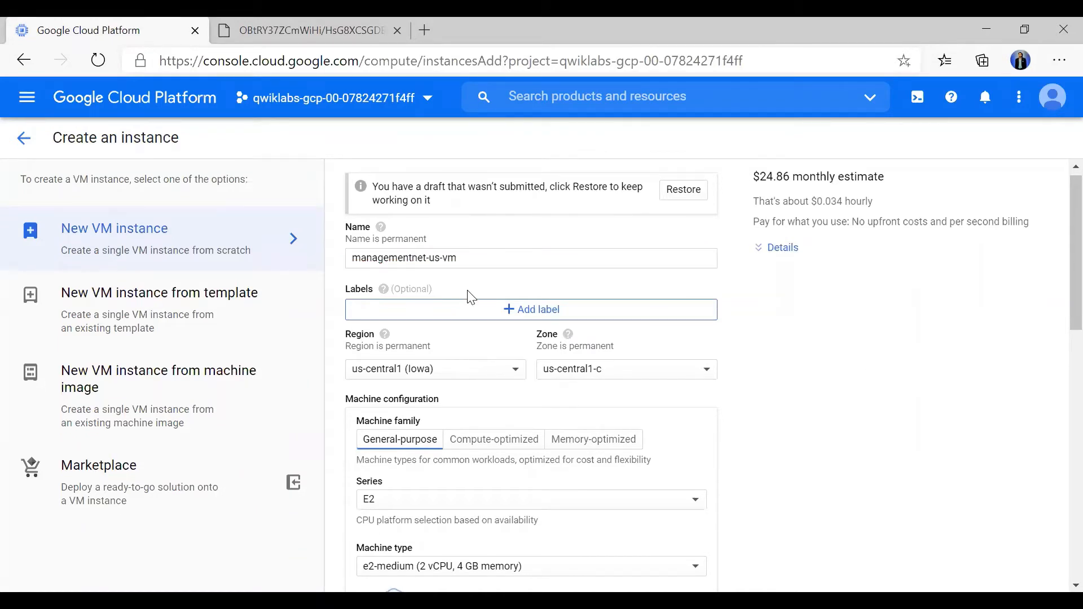
left_click(392, 255)
triple_click(392, 255)
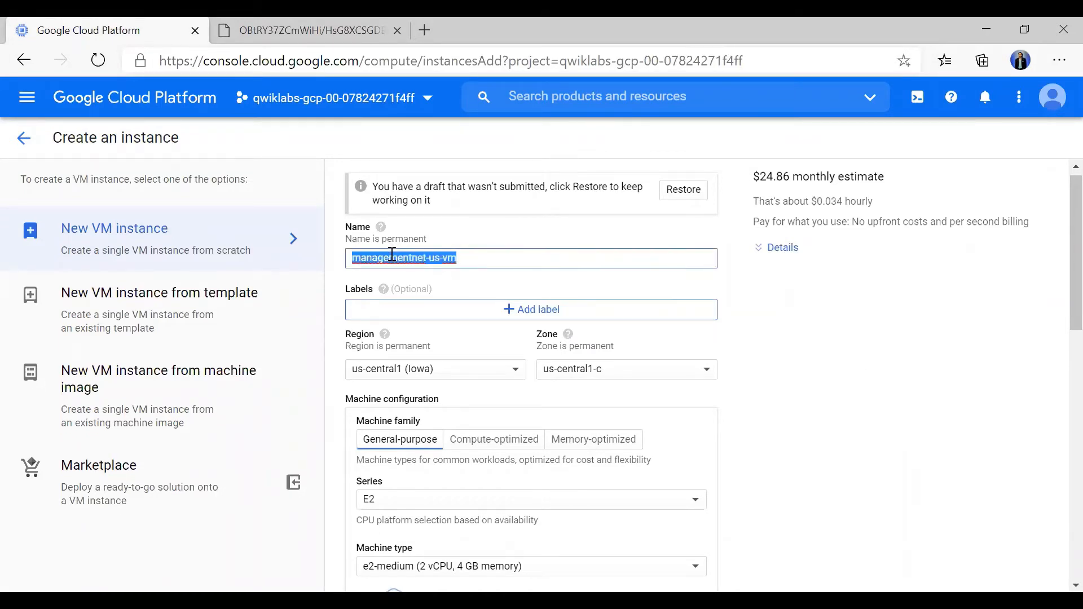
left_click(819, 289)
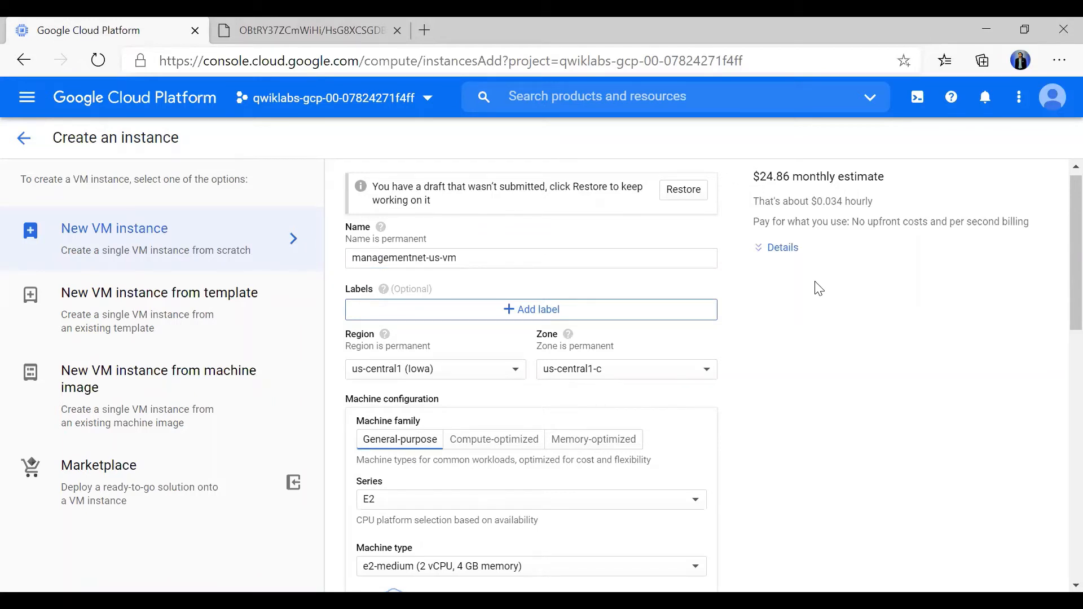
Check the region, zone and machine settings against the lab instructions and set the machine series to N1.
scroll(819, 289, "down", 1)
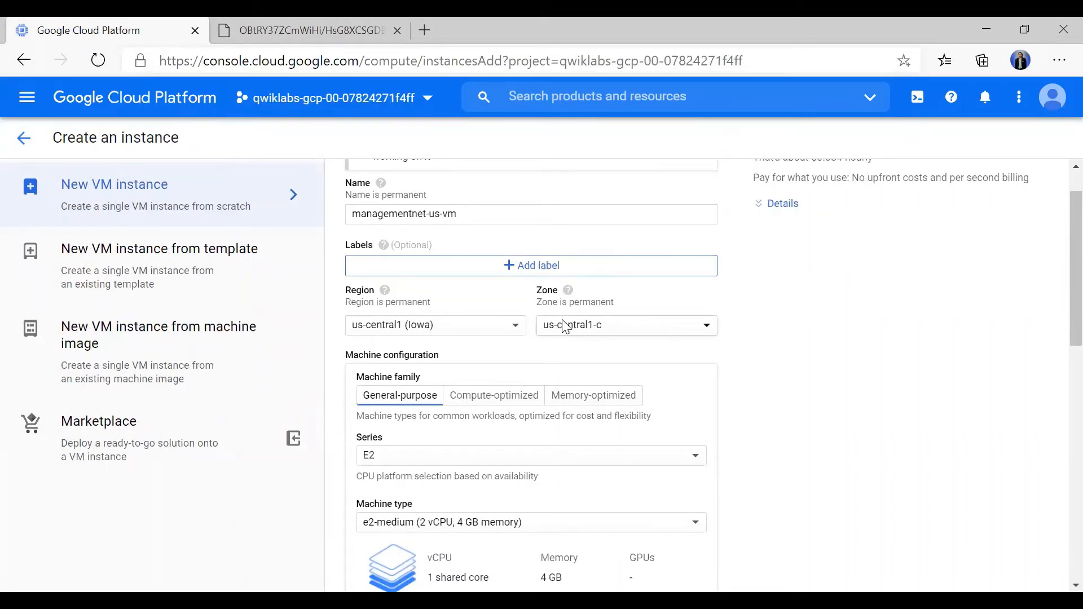
key("alt+Tab")
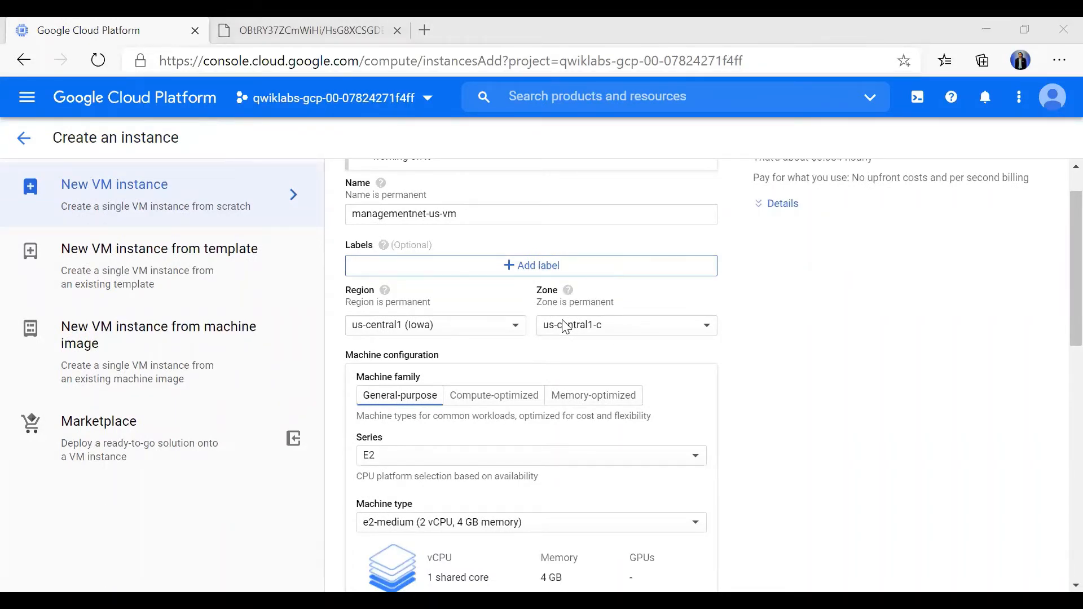
key("alt+Tab")
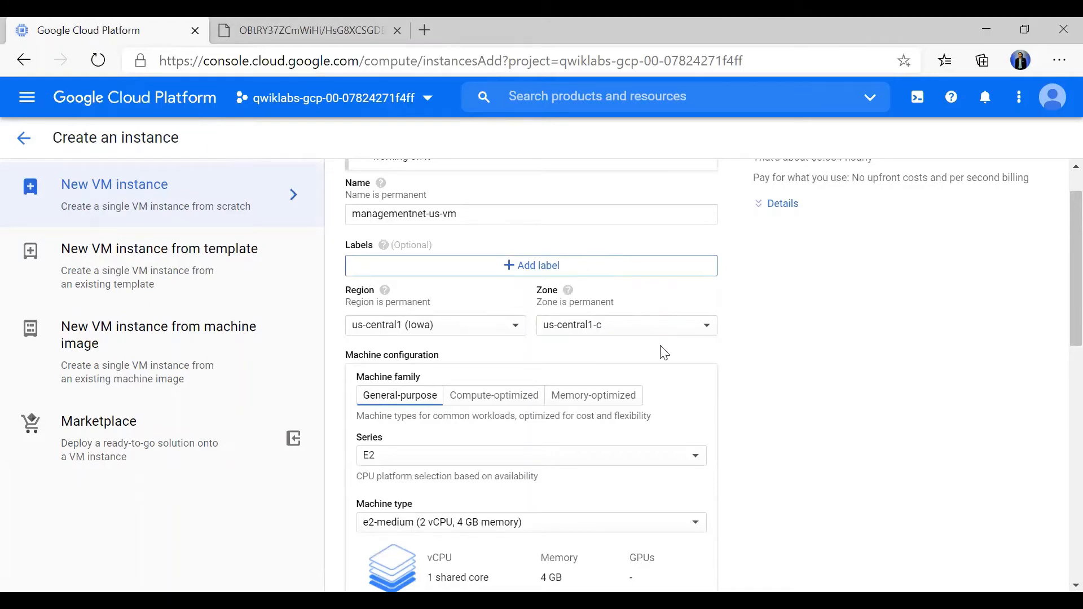
scroll(662, 350, "down", 1)
scroll(664, 352, "down", 3)
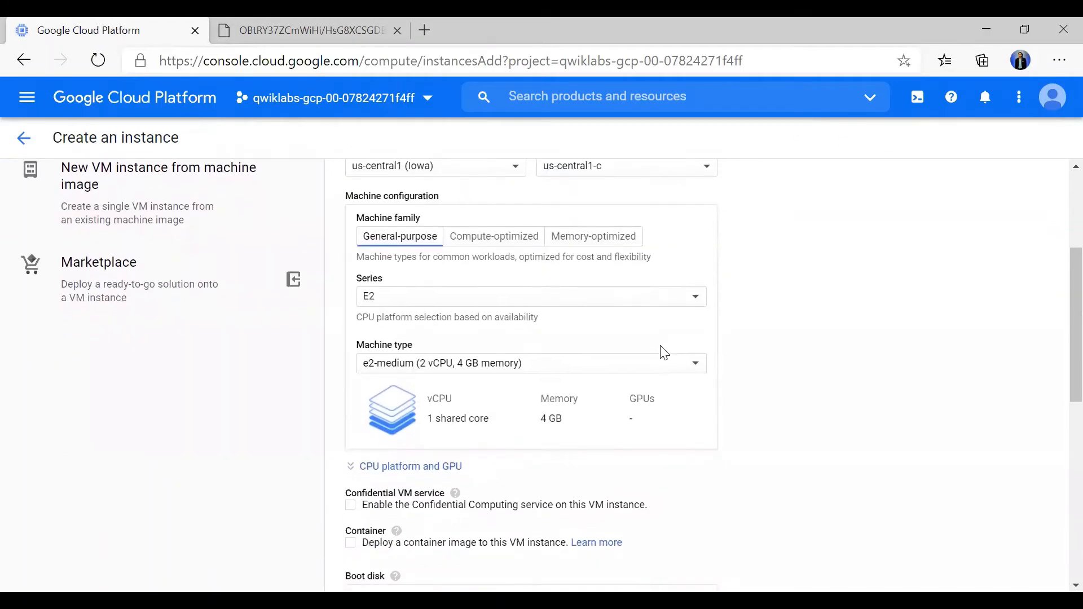
key("alt+Tab")
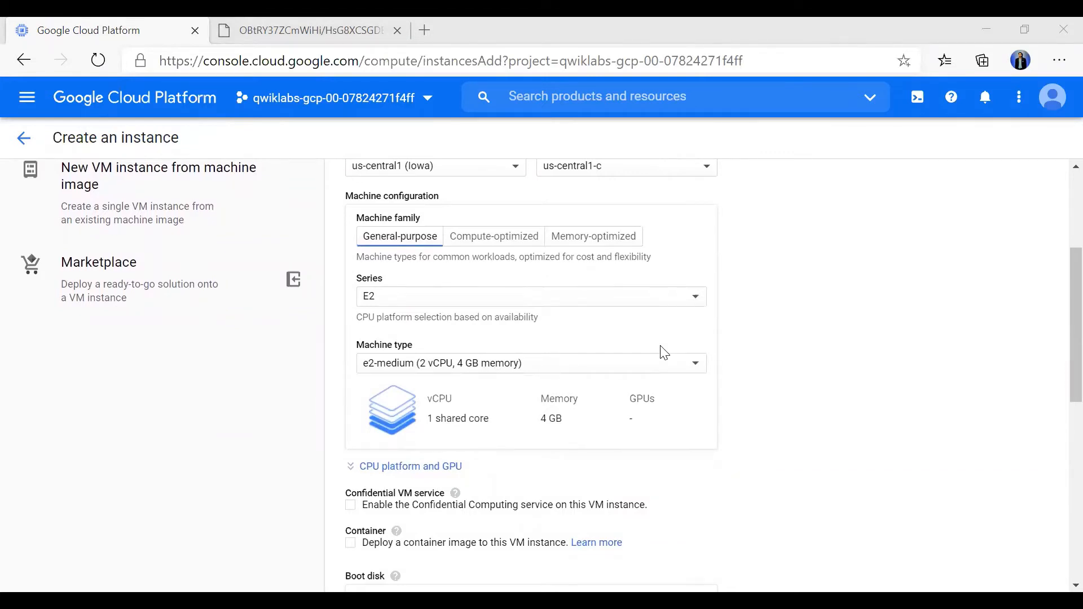
key("alt+Tab")
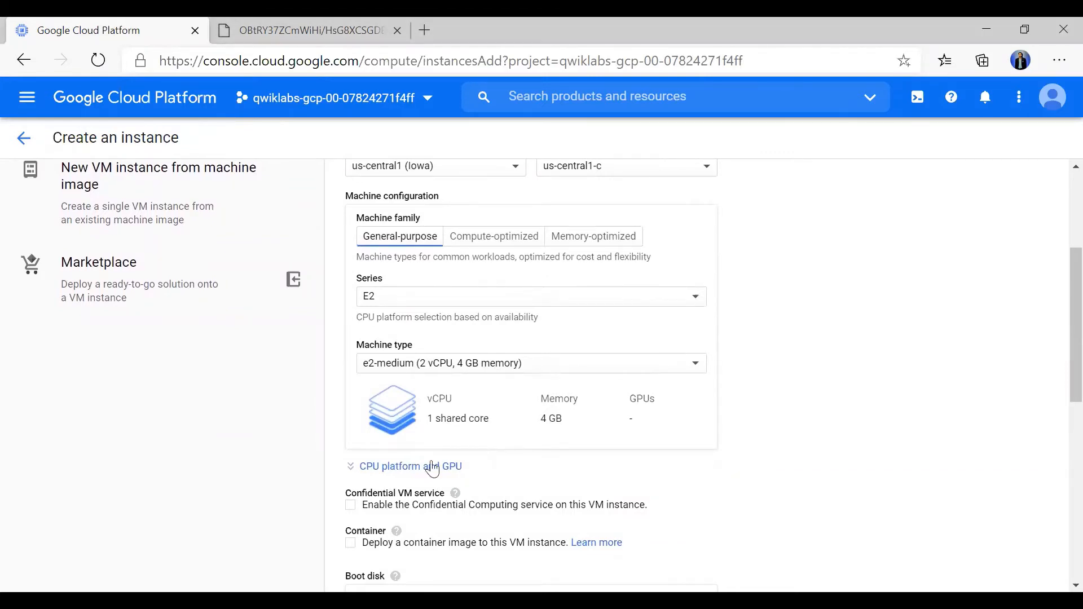
scroll(430, 468, "down", 1)
left_click(418, 280)
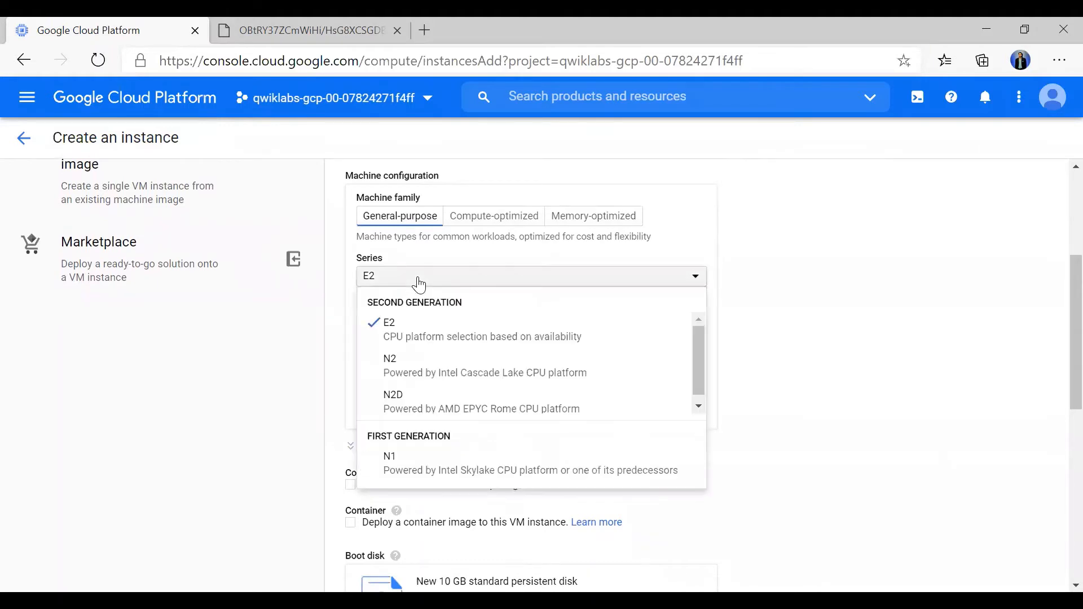
left_click(427, 467)
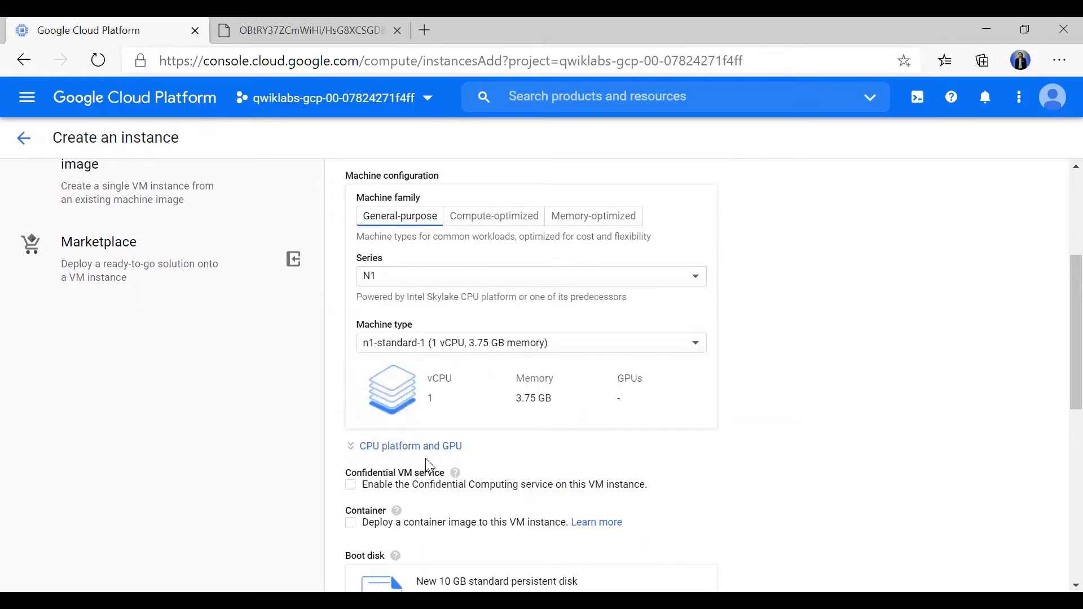
Check the lab instructions and reveal the networking settings in the advanced options of the managementnet-us-vm instance.
key("alt+Tab")
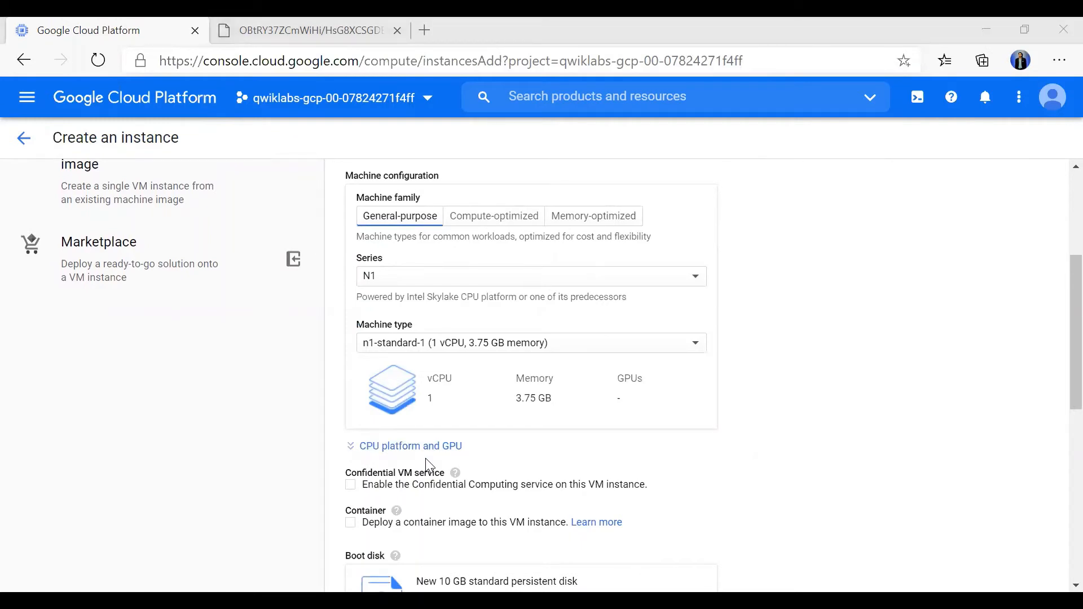
key("alt+Tab")
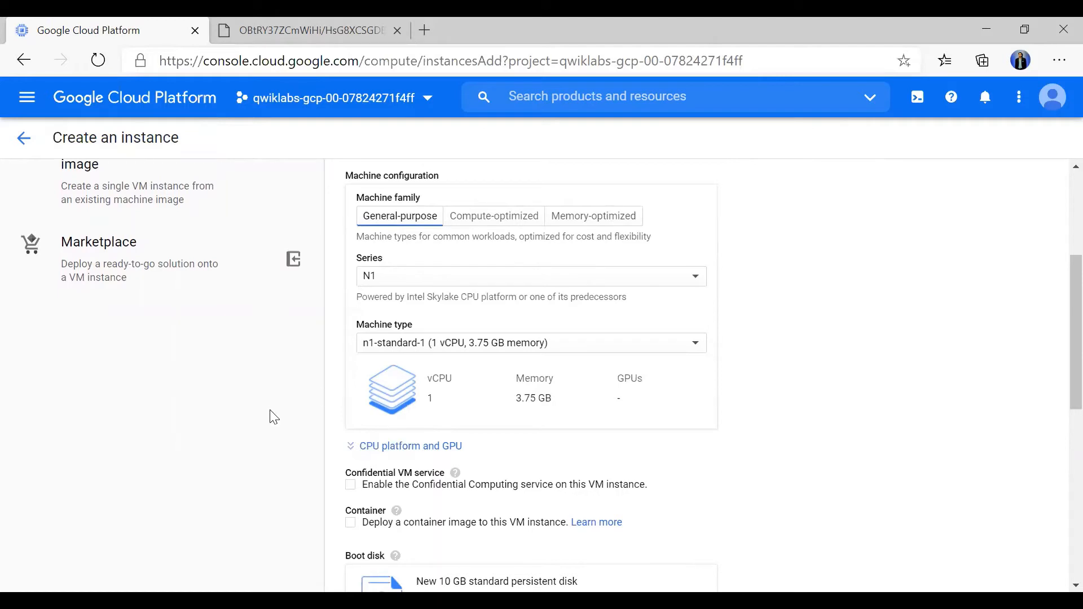
scroll(274, 416, "down", 5)
scroll(274, 416, "down", 3)
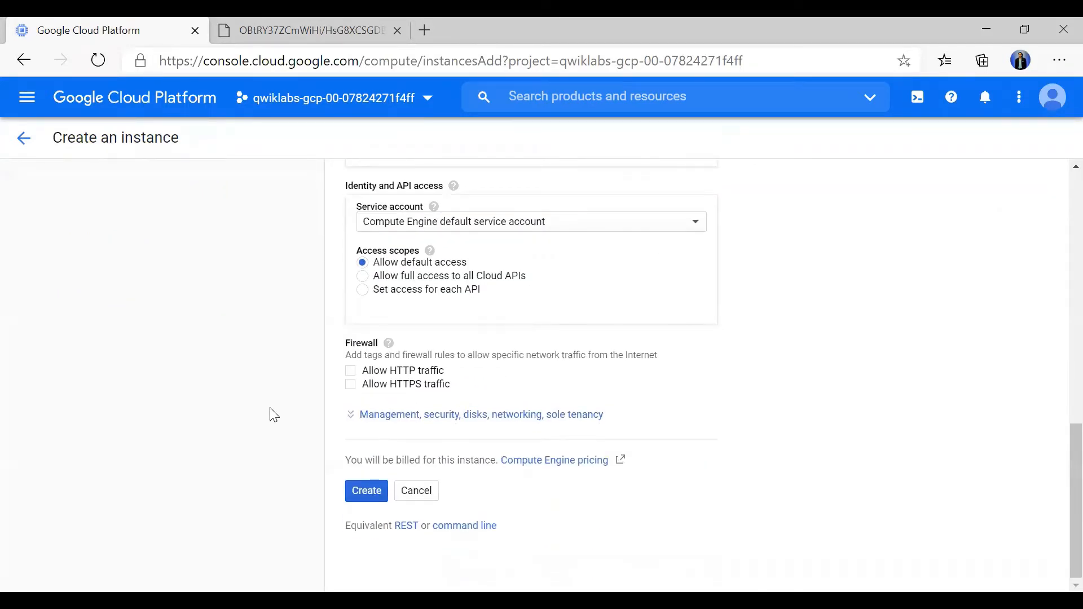
key("alt+Tab")
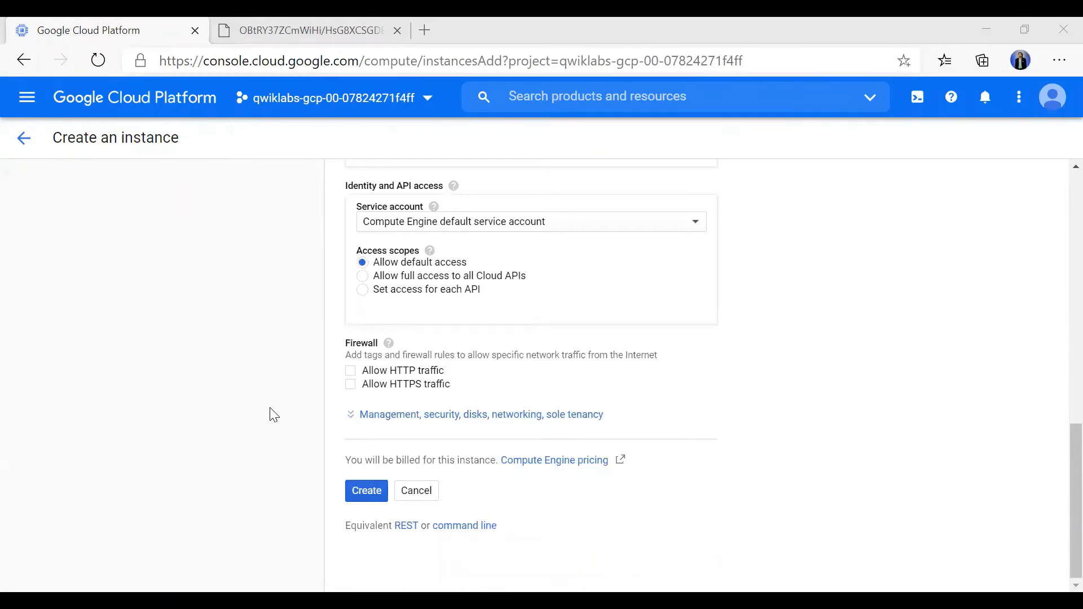
left_click(478, 415)
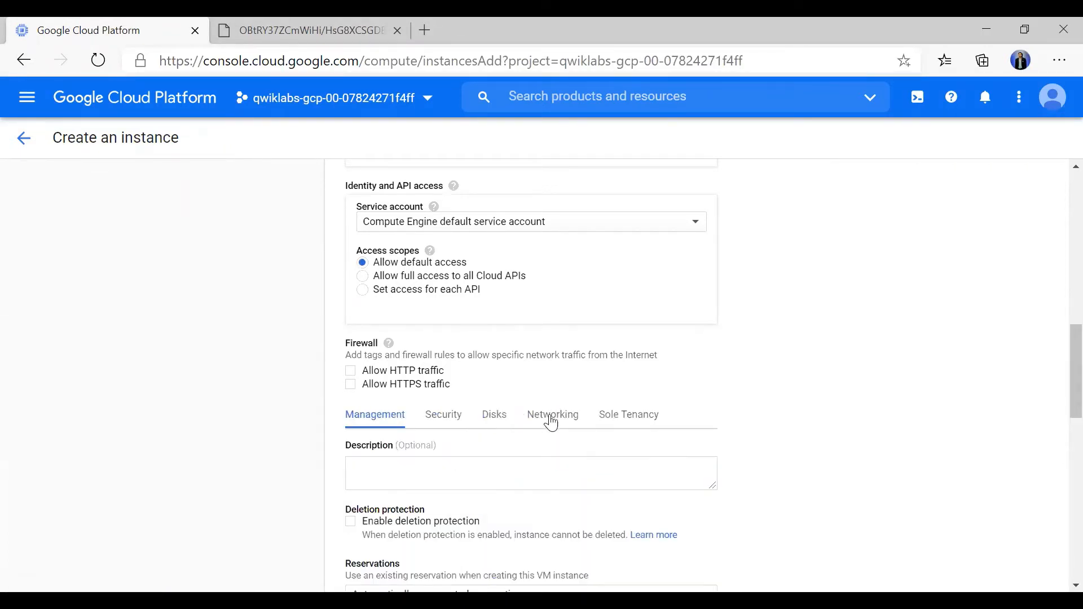
scroll(436, 420, "down", 2)
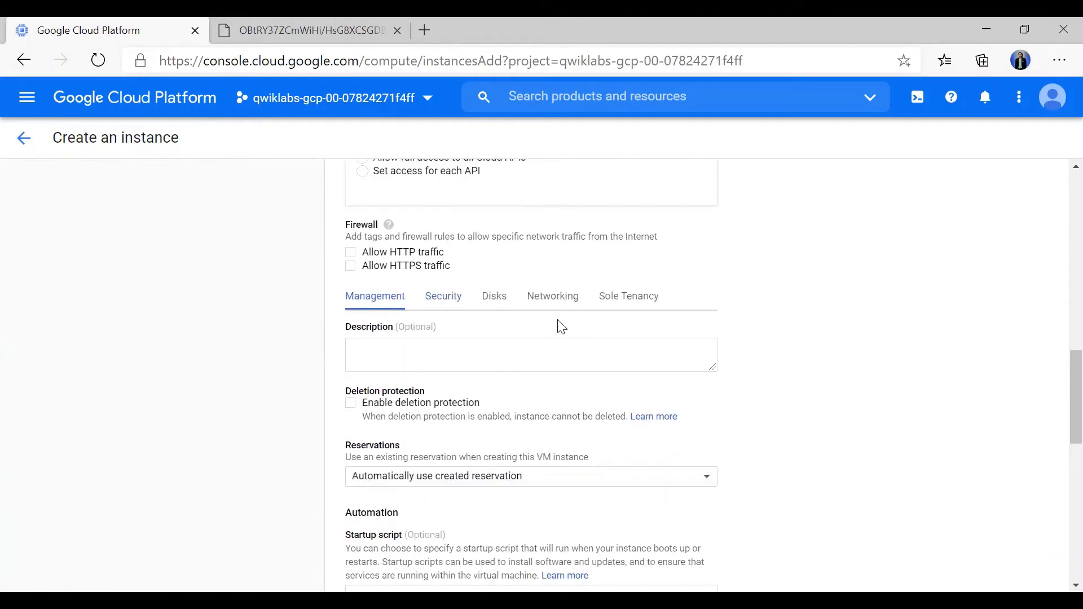
left_click(558, 303)
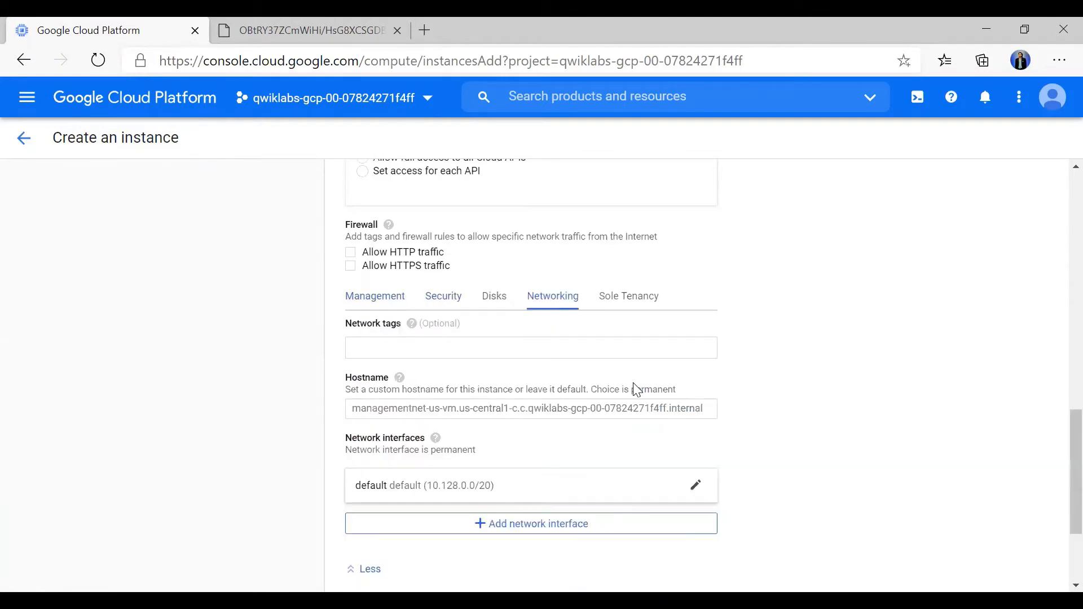
scroll(633, 382, "down", 1)
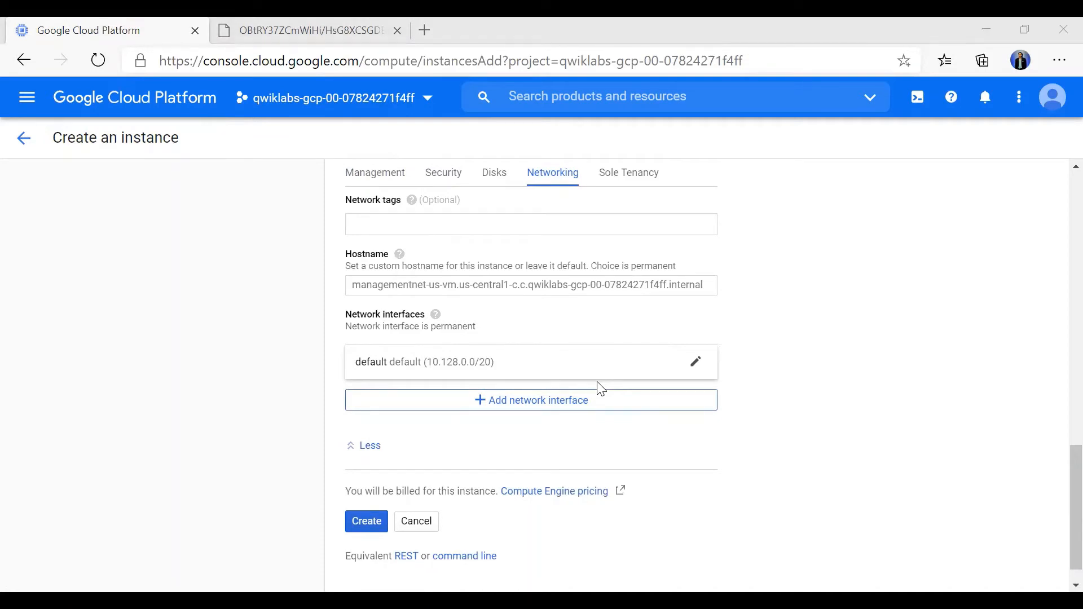
Edit the default network interface of managementnet-us-vm, set its network to managementnet and review the interface settings.
left_click(697, 363)
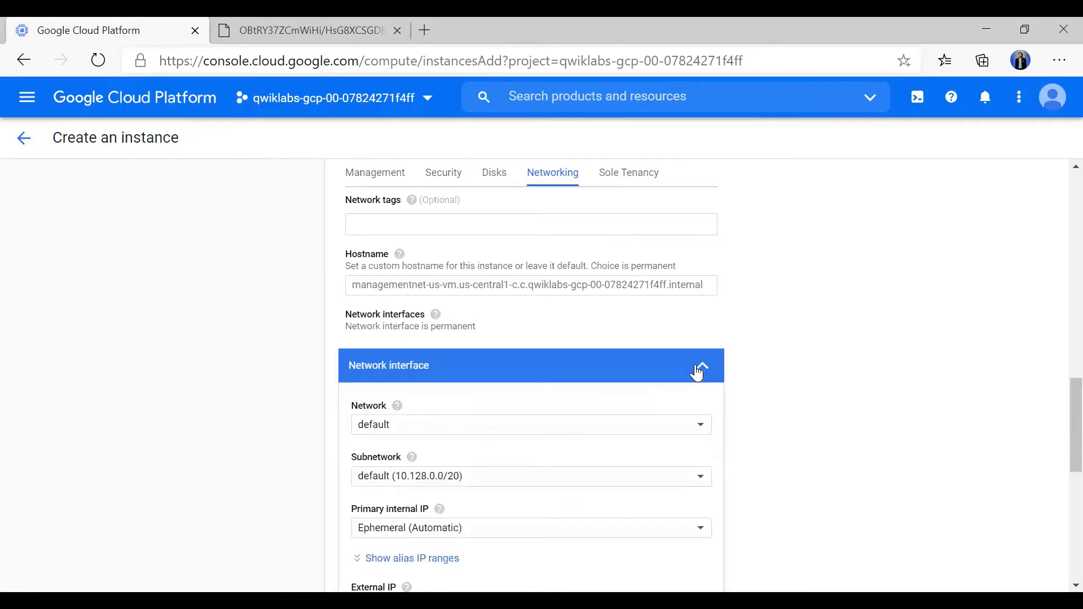
left_click(643, 429)
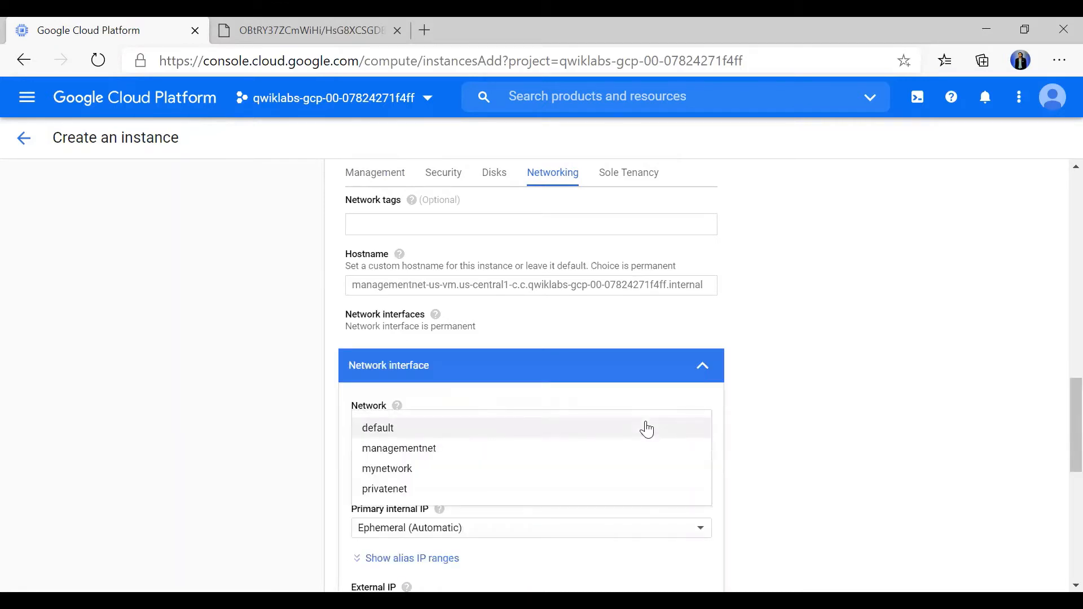
left_click(629, 451)
scroll(631, 458, "down", 2)
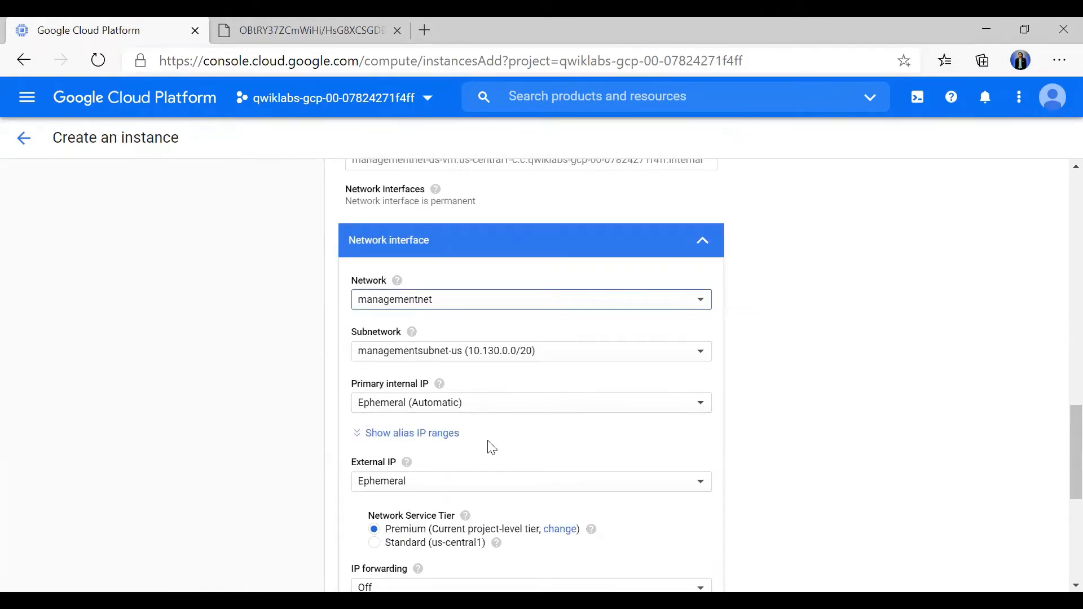
scroll(488, 445, "down", 3)
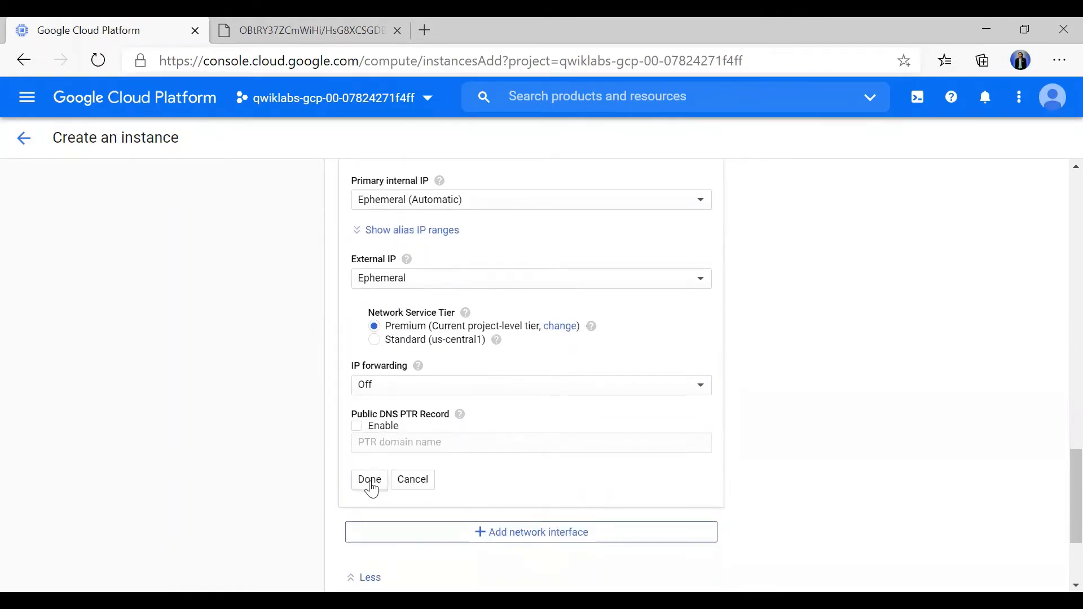
scroll(375, 394, "up", 2)
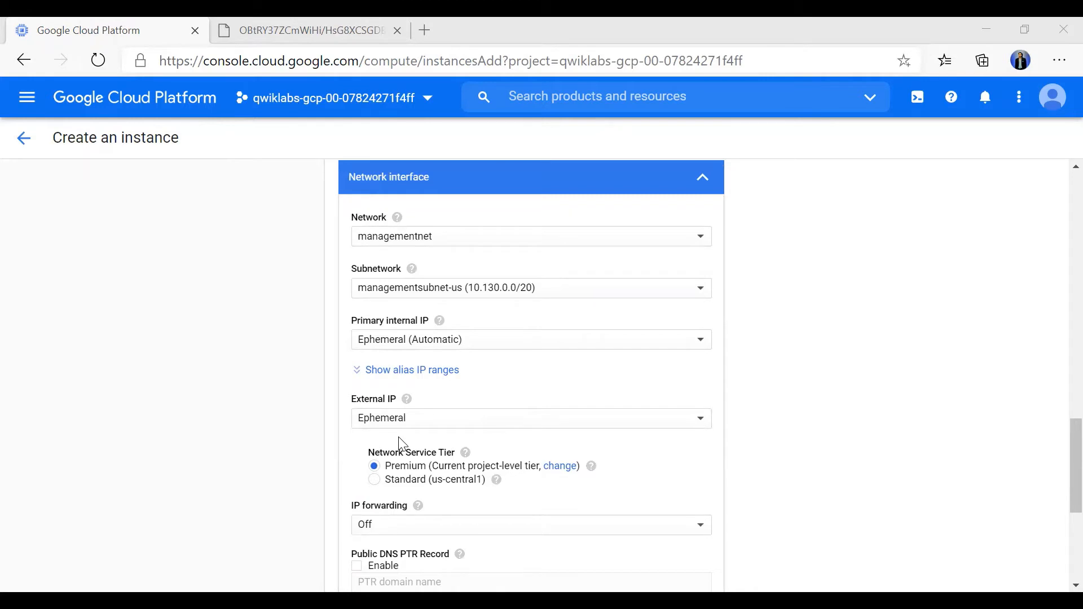
Keep the primary internal IP as Ephemeral (Automatic), finish editing the network interface and create the managementnet-us-vm instance.
left_click(450, 339)
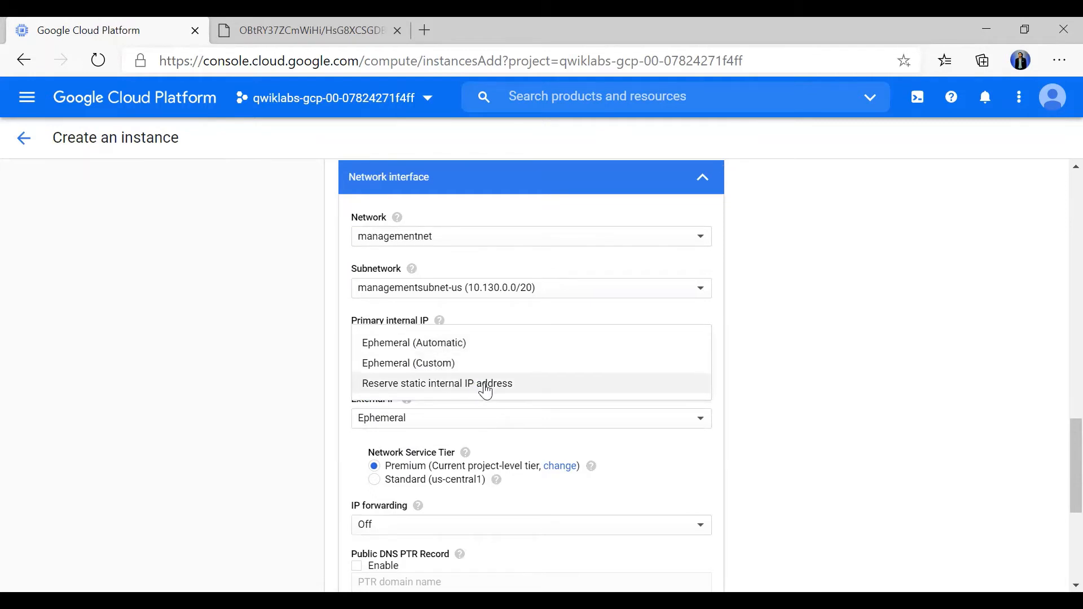
left_click(466, 352)
scroll(464, 351, "down", 1)
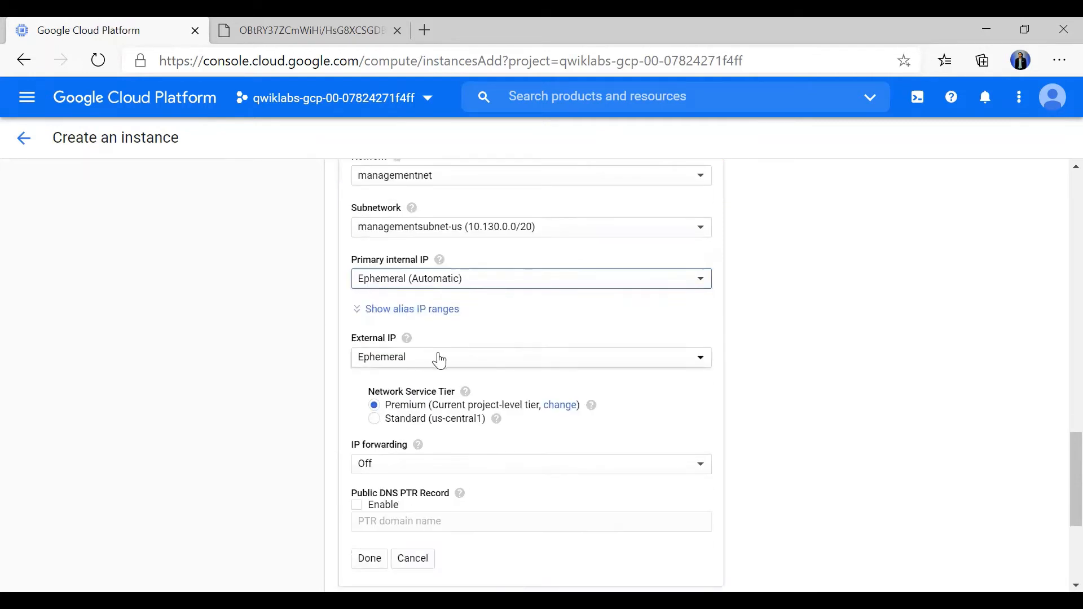
scroll(431, 400, "down", 3)
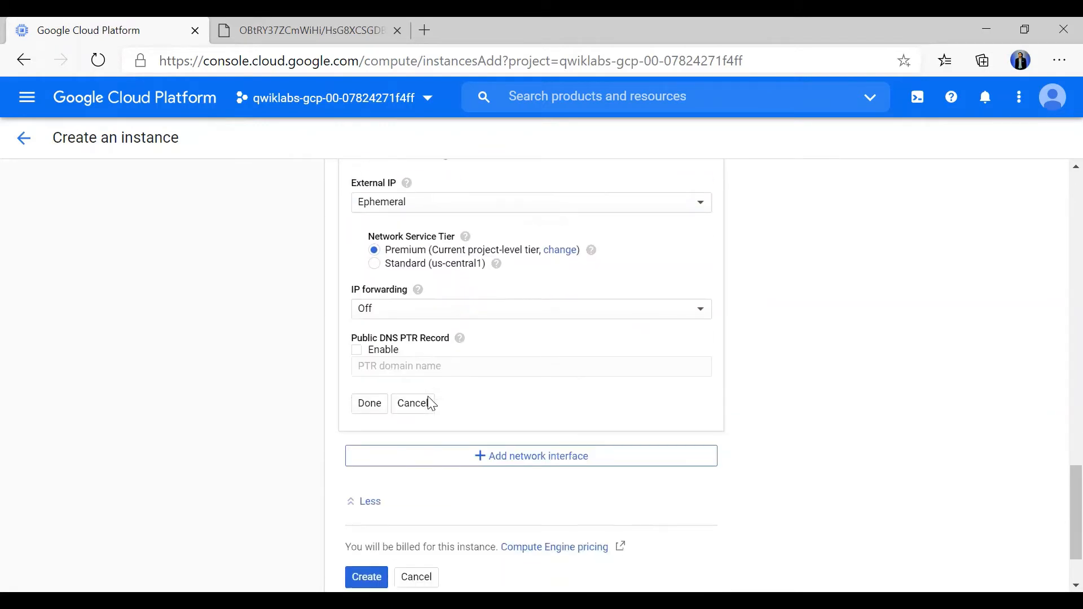
left_click(376, 405)
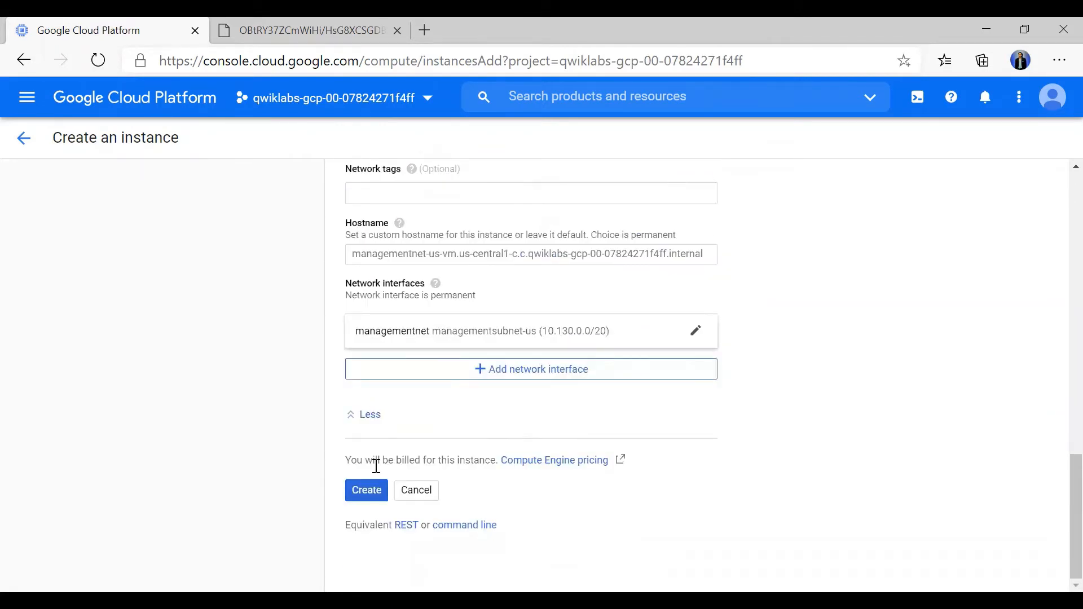
left_click(372, 491)
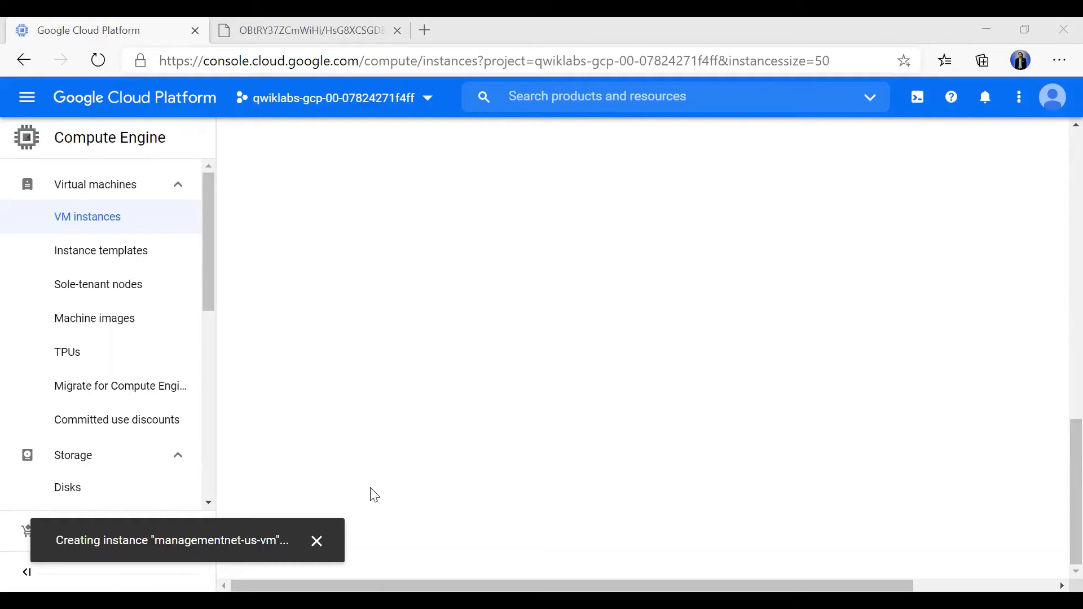
Review the network architecture diagram, start creating another VM instance and name it privatenet-us-vm.
left_click(276, 26)
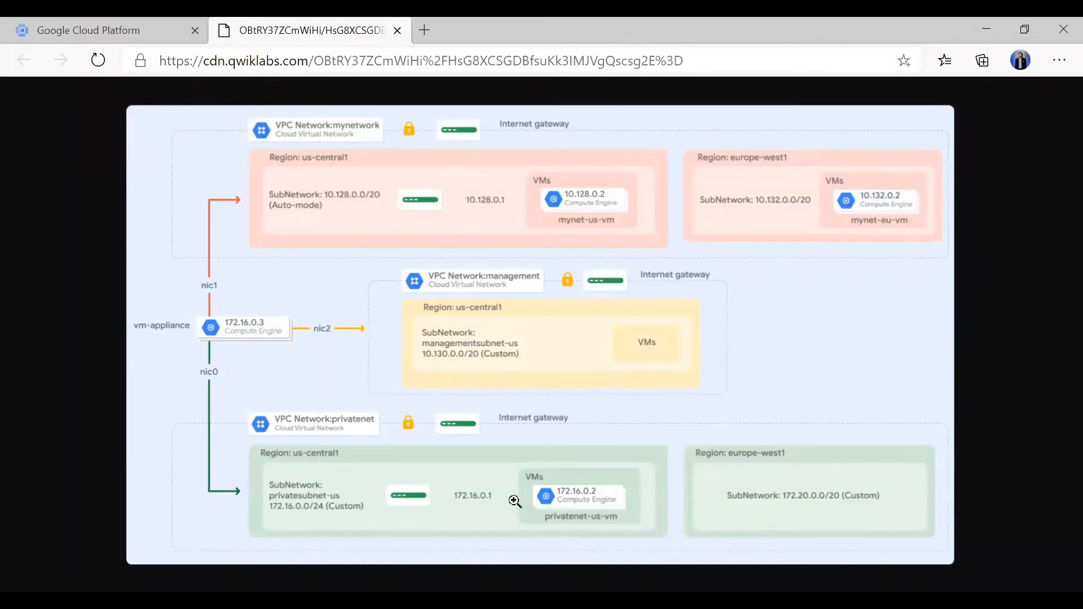
left_click(55, 19)
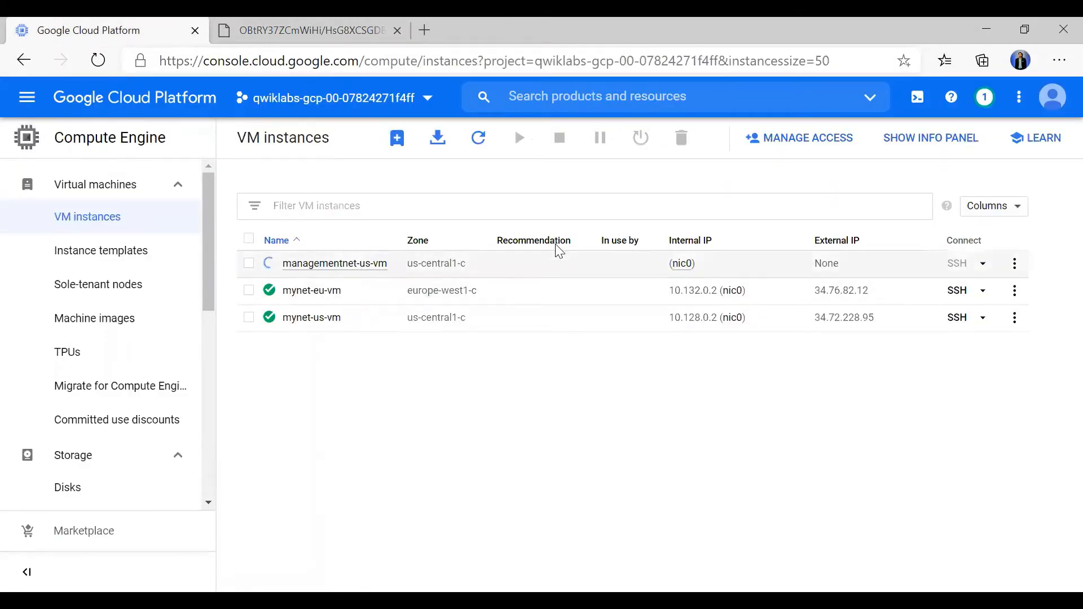
left_click(397, 138)
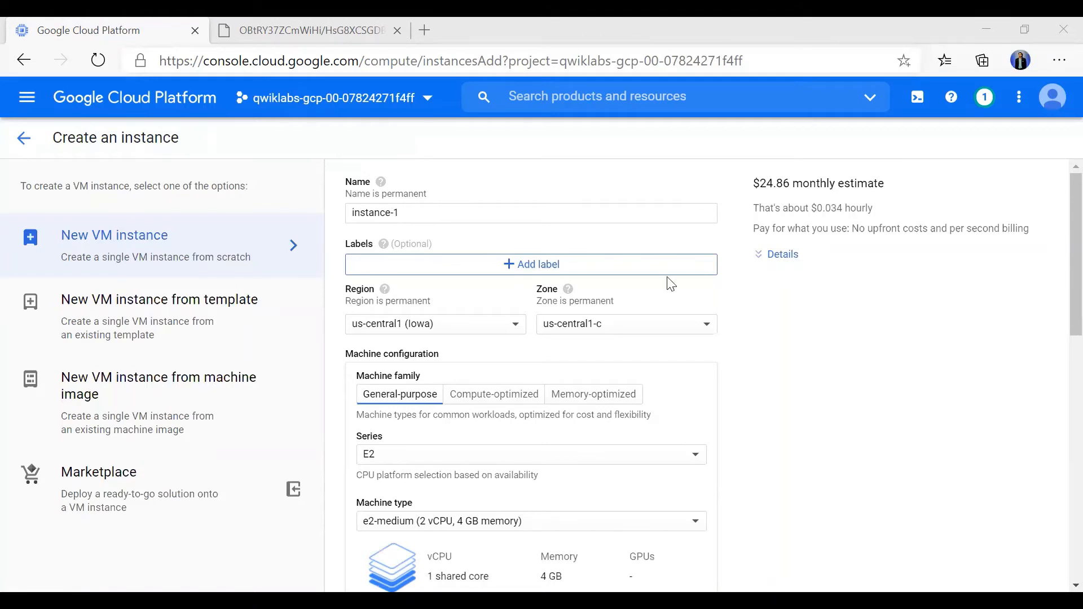
left_click(499, 210)
key("ctrl+a")
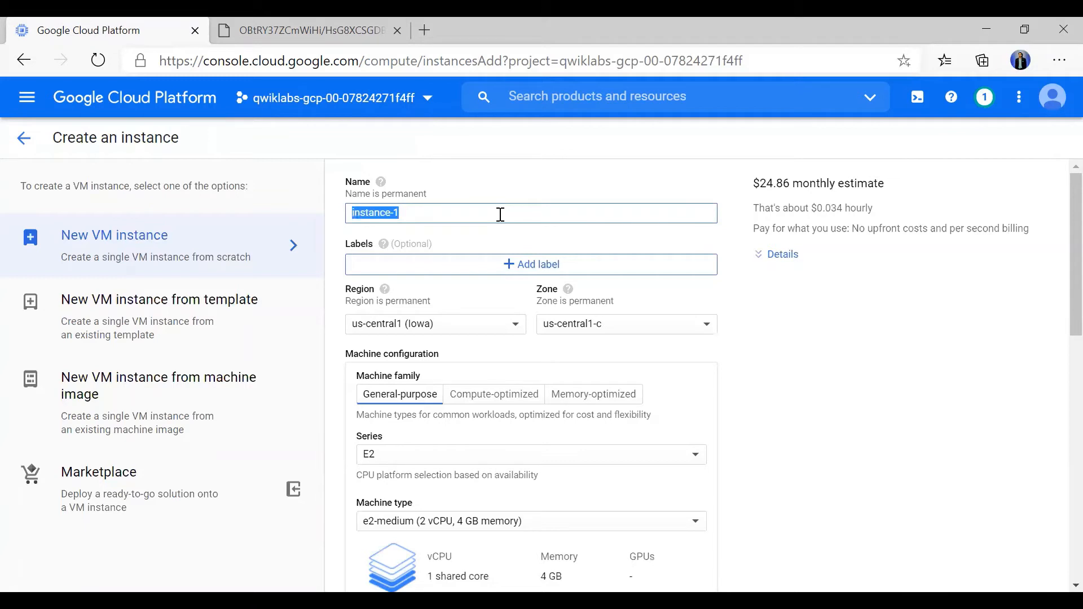
type("privatenet-us-vm")
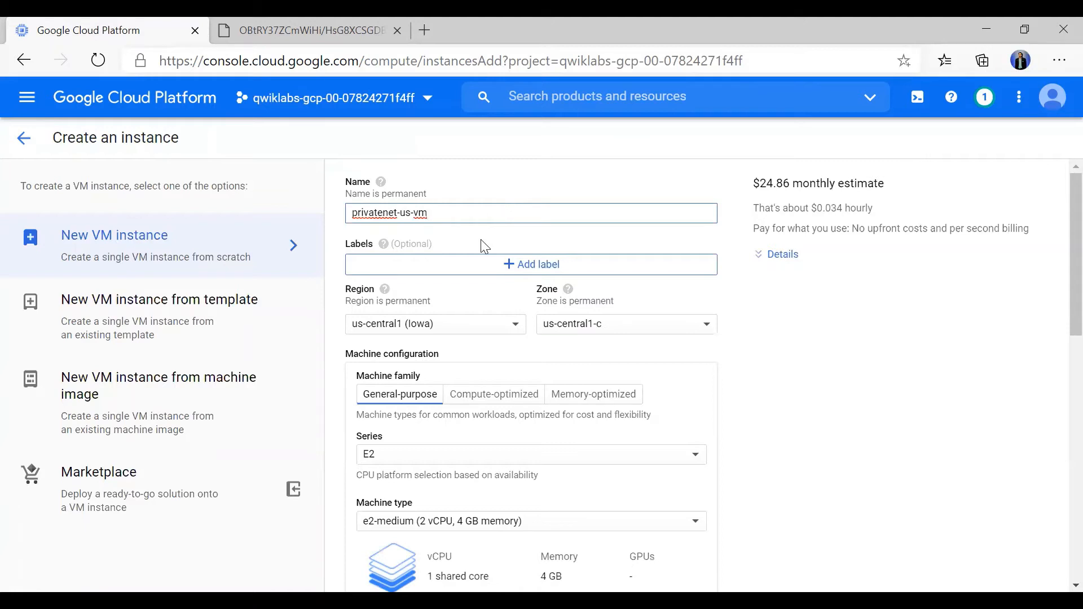
Check the lab instructions and set the machine series of privatenet-us-vm to N1.
key("alt+Tab")
scroll(459, 416, "down", 2)
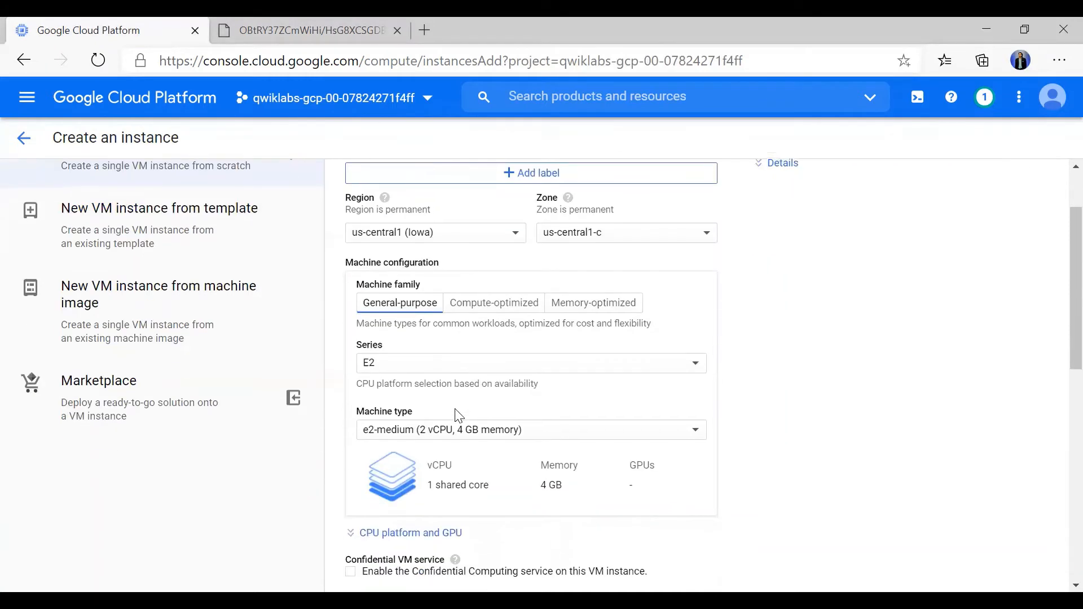
left_click(407, 370)
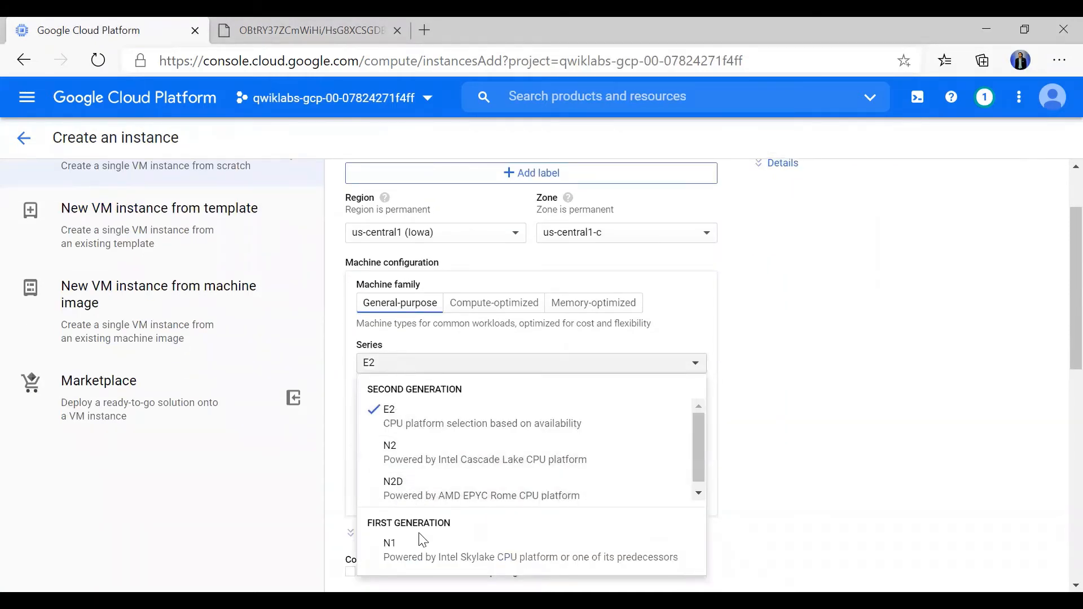
left_click(423, 553)
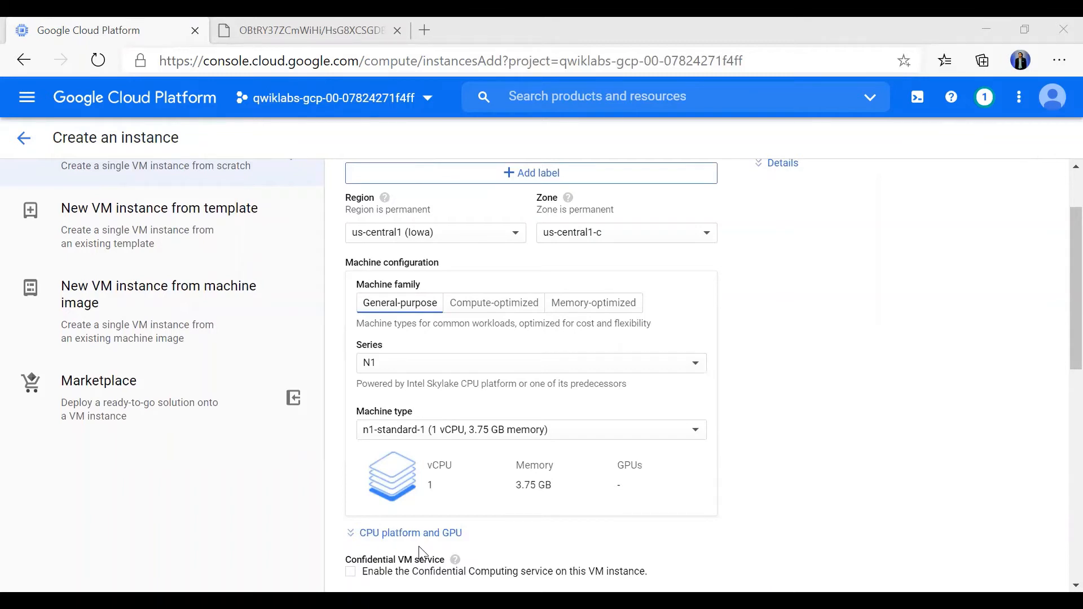
Expand the advanced options of privatenet-us-vm and show its networking settings.
scroll(624, 401, "down", 5)
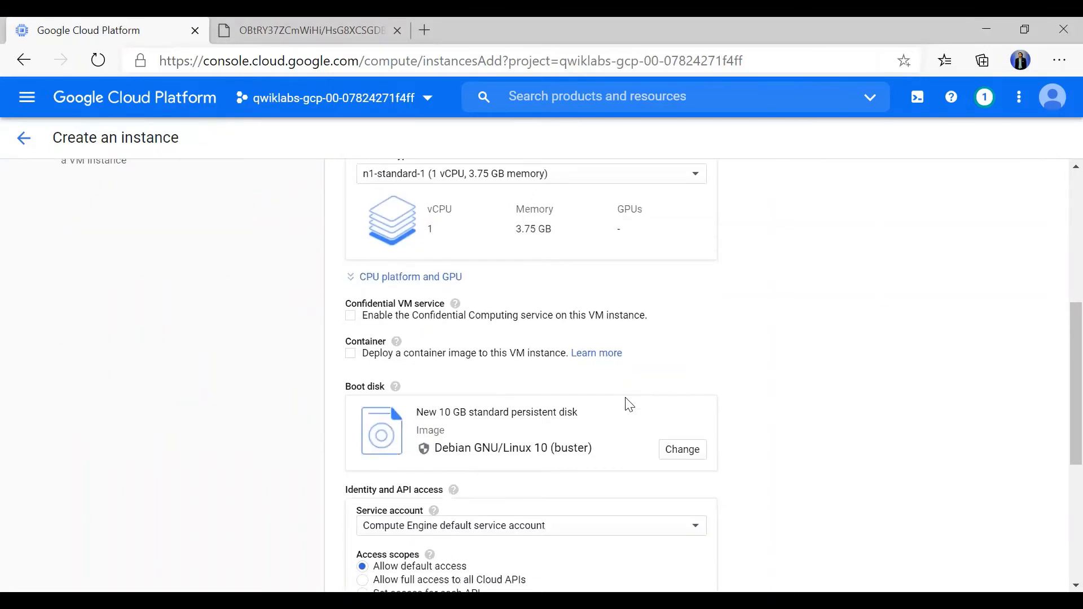
scroll(448, 395, "down", 4)
scroll(406, 485, "down", 1)
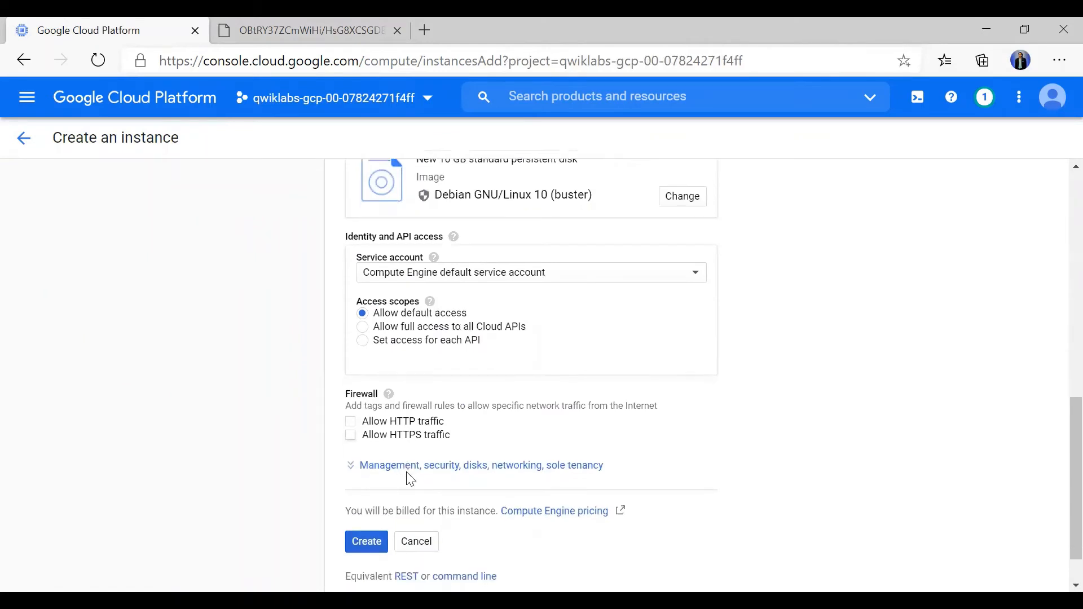
left_click(363, 466)
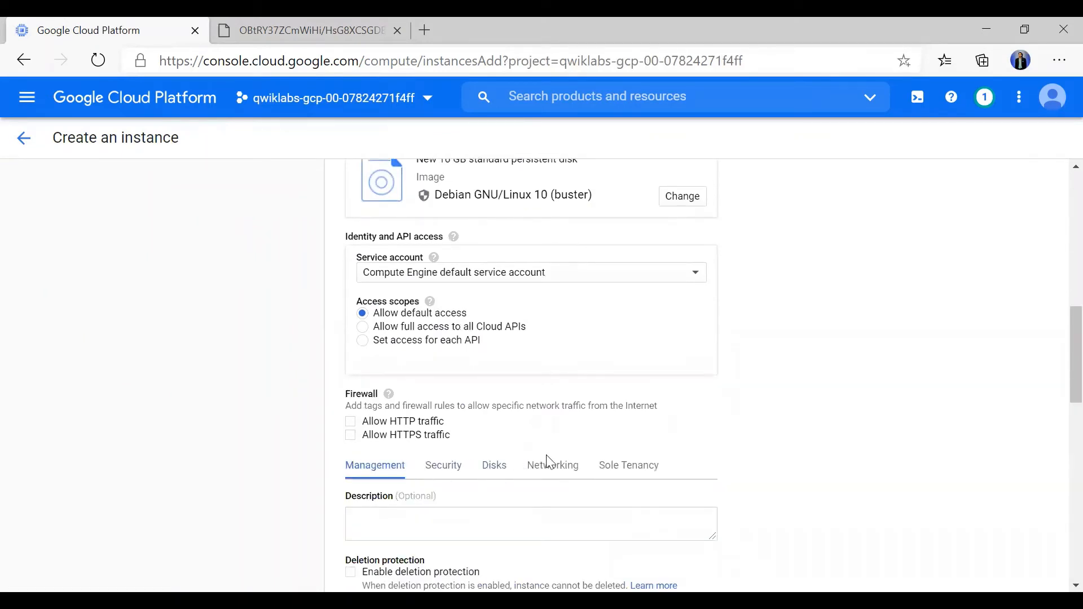
left_click(546, 469)
scroll(544, 467, "down", 5)
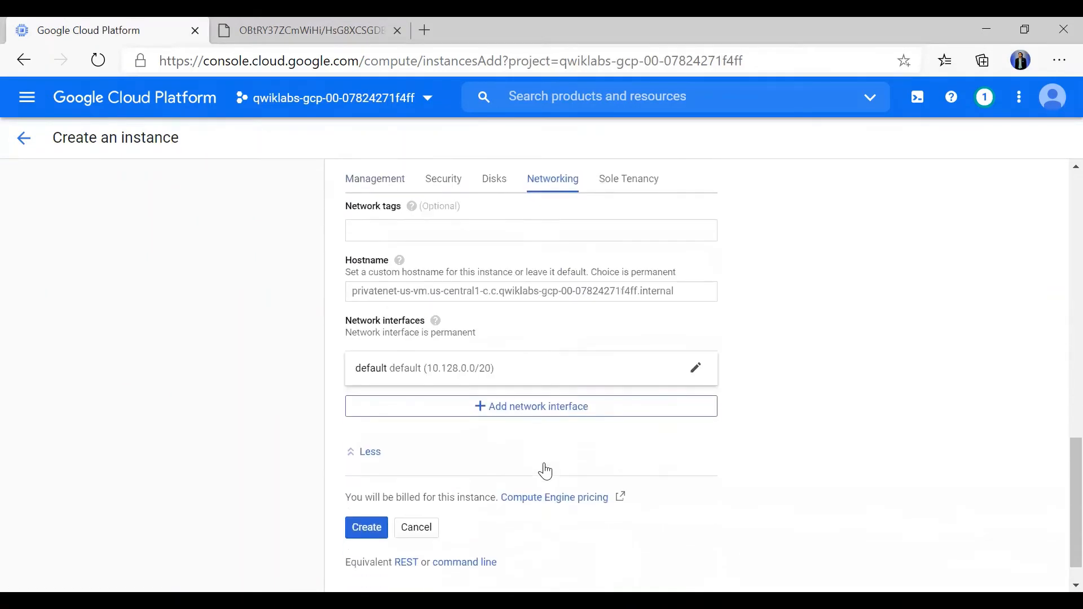
Set the network of the default network interface to privatenet, review its settings and finish editing the interface.
left_click(701, 360)
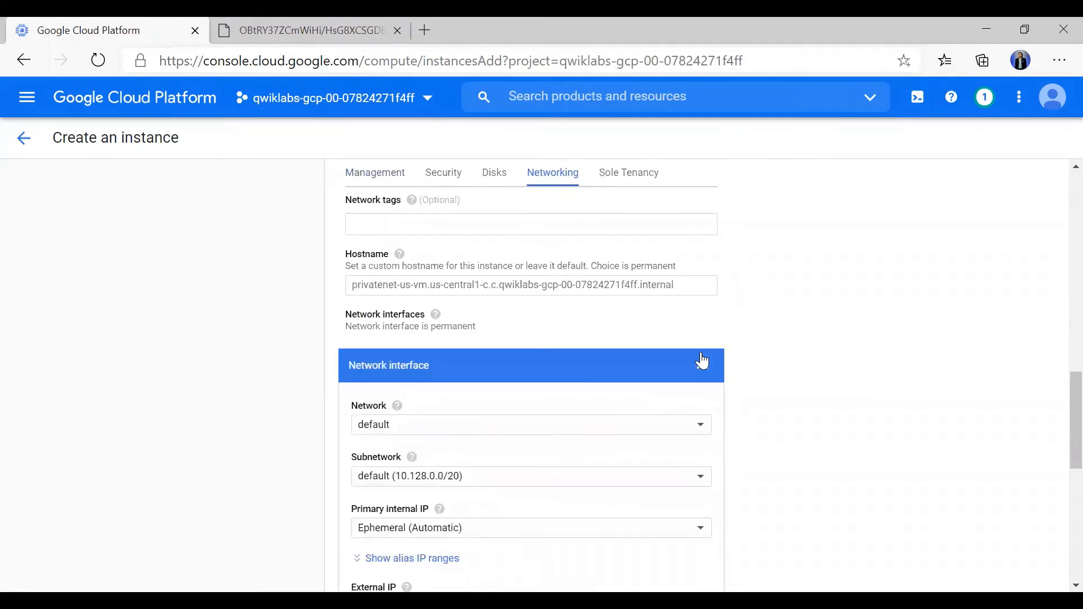
left_click(496, 431)
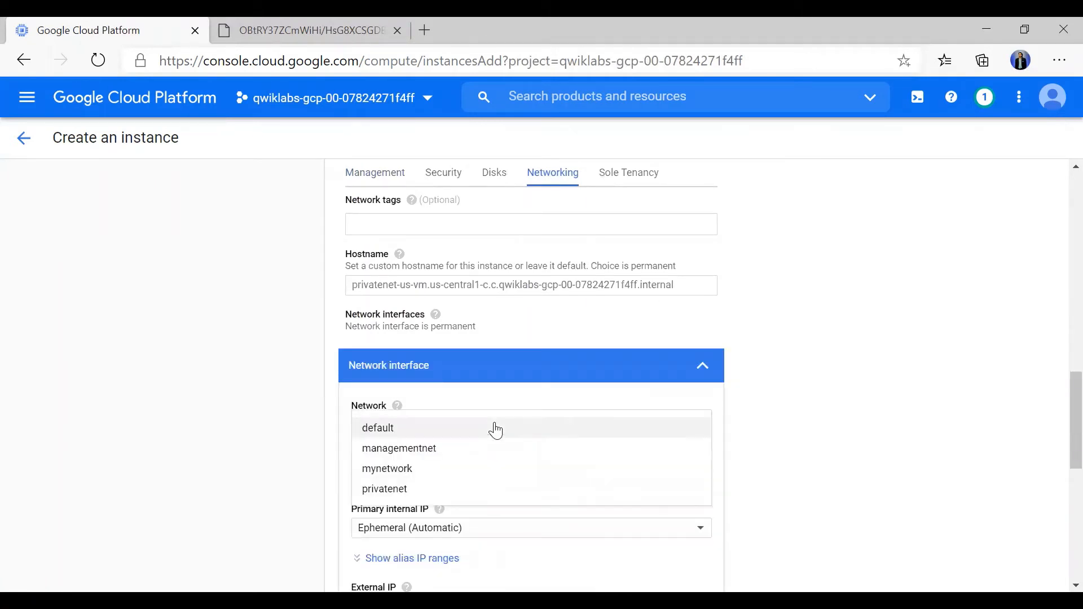
left_click(471, 489)
scroll(473, 492, "down", 5)
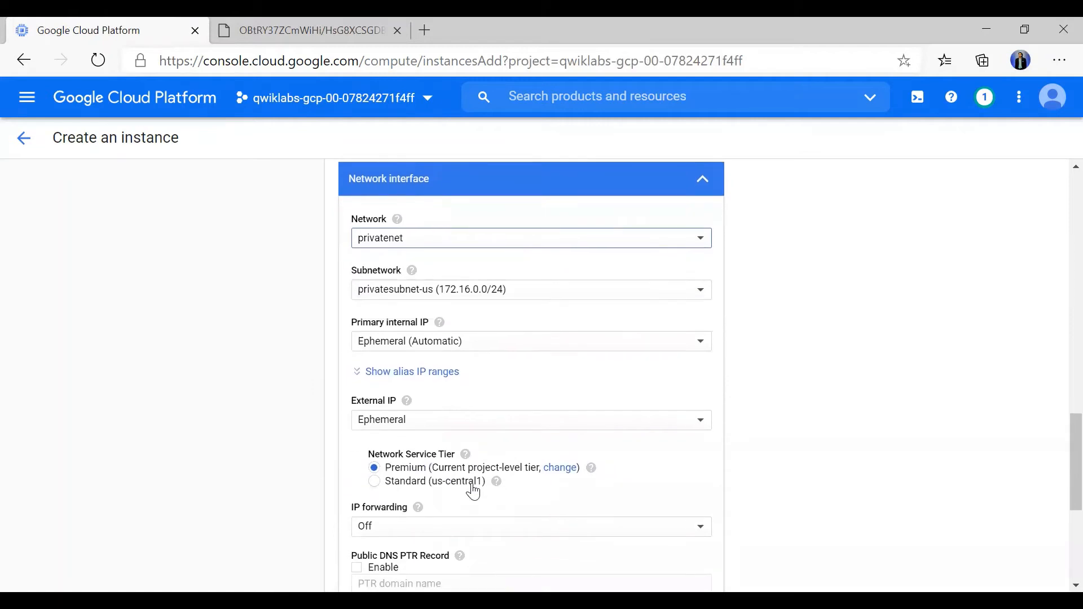
scroll(473, 492, "down", 2)
scroll(473, 491, "up", 3)
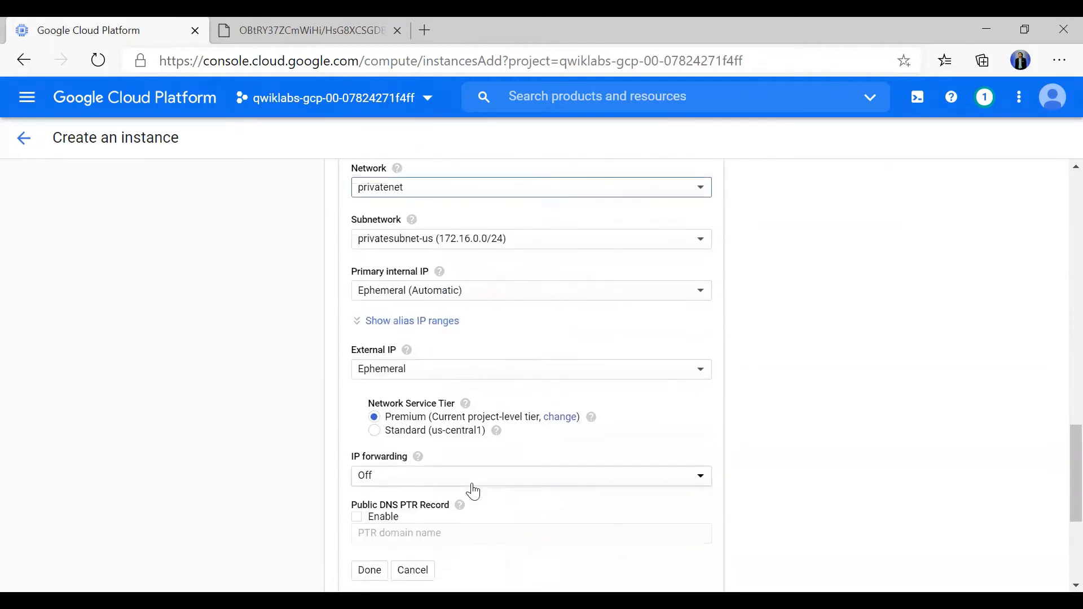
scroll(454, 500, "down", 2)
left_click(368, 434)
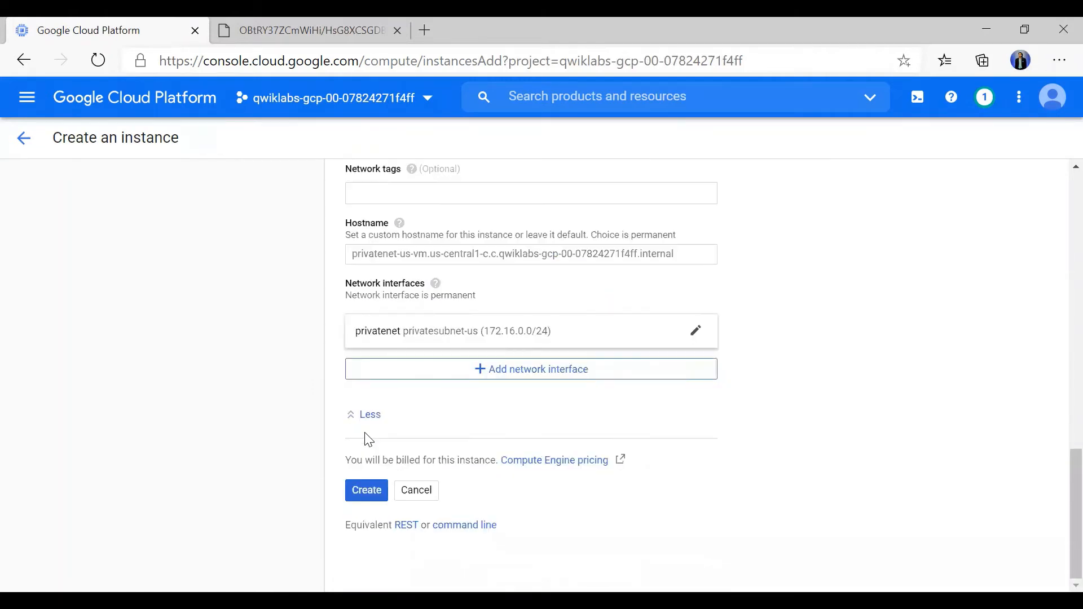
Create the privatenet-us-vm instance and compare the VM instances list with the network architecture diagram.
left_click(364, 497)
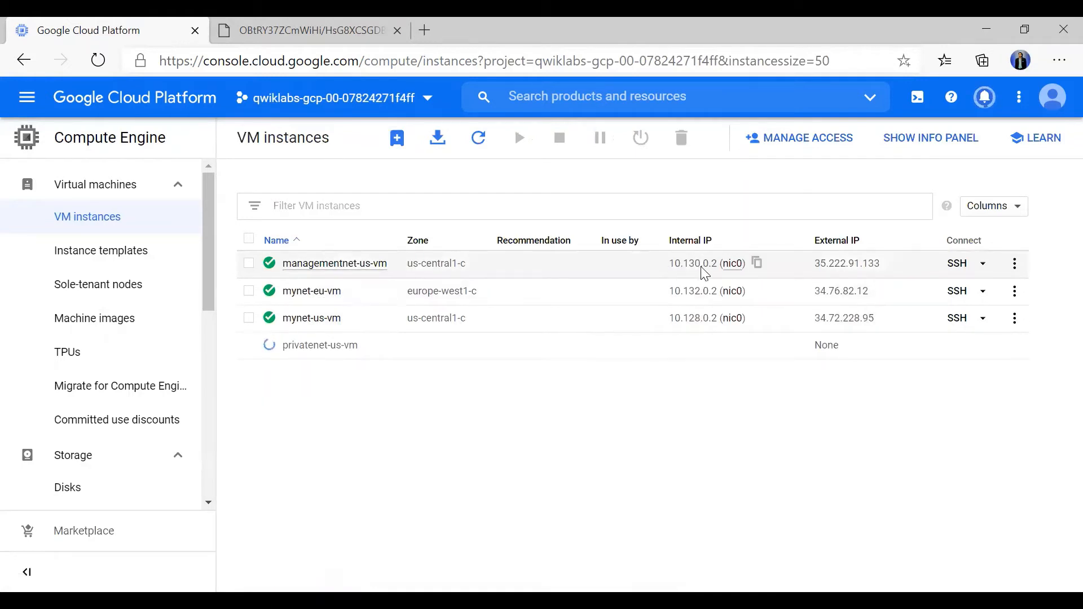
left_click(316, 20)
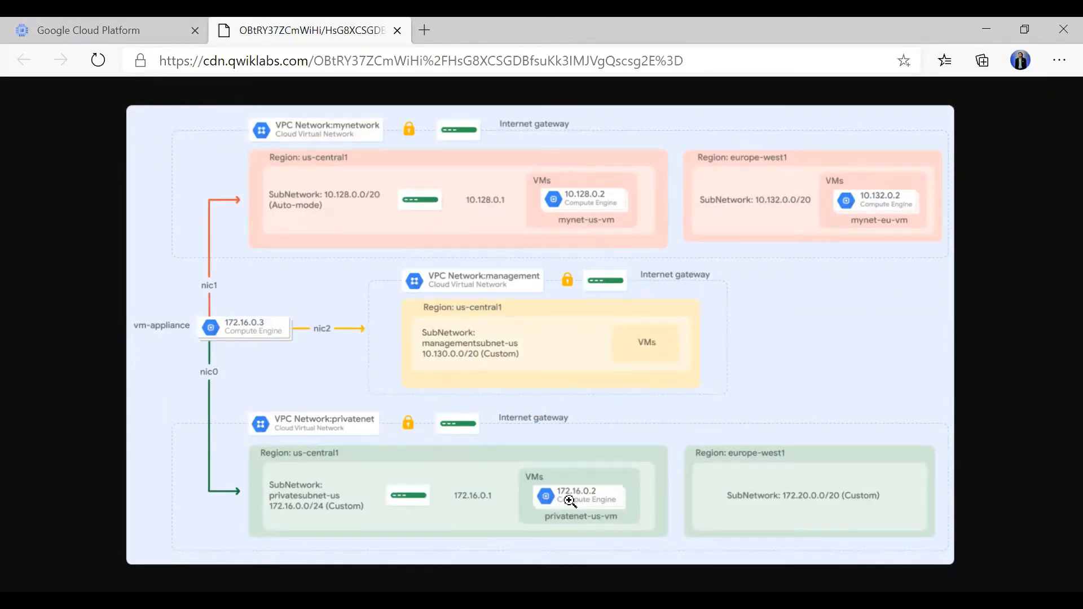
left_click(157, 22)
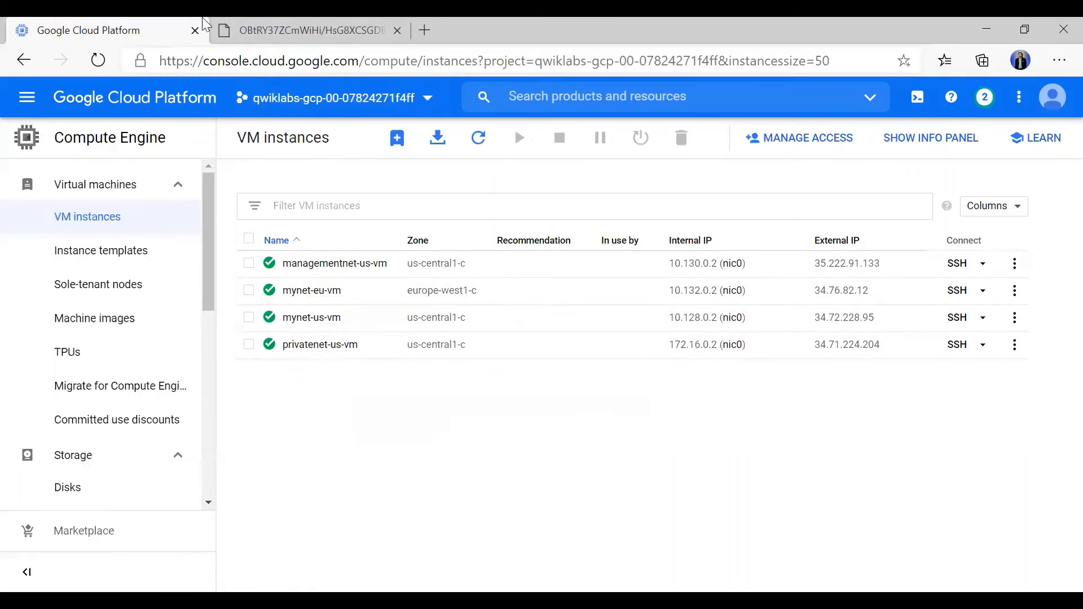
left_click(278, 23)
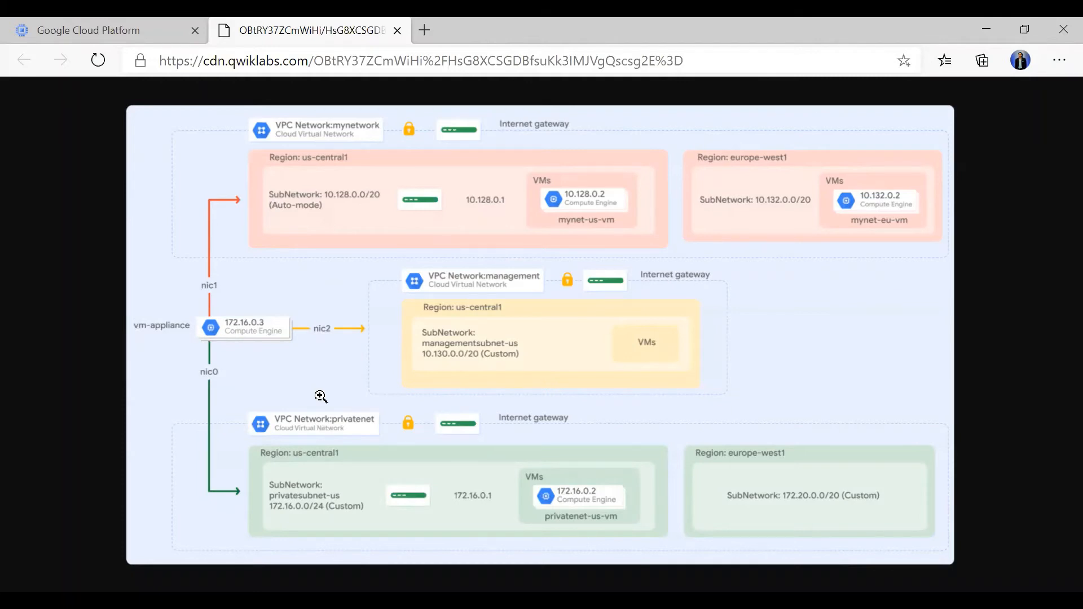
key("alt+Tab")
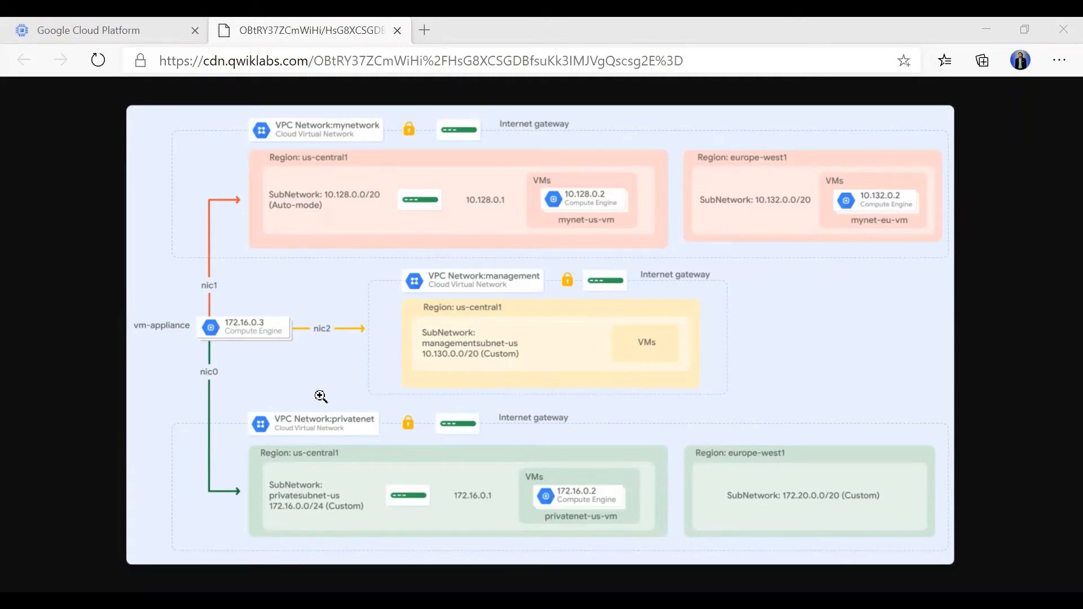
left_click(125, 23)
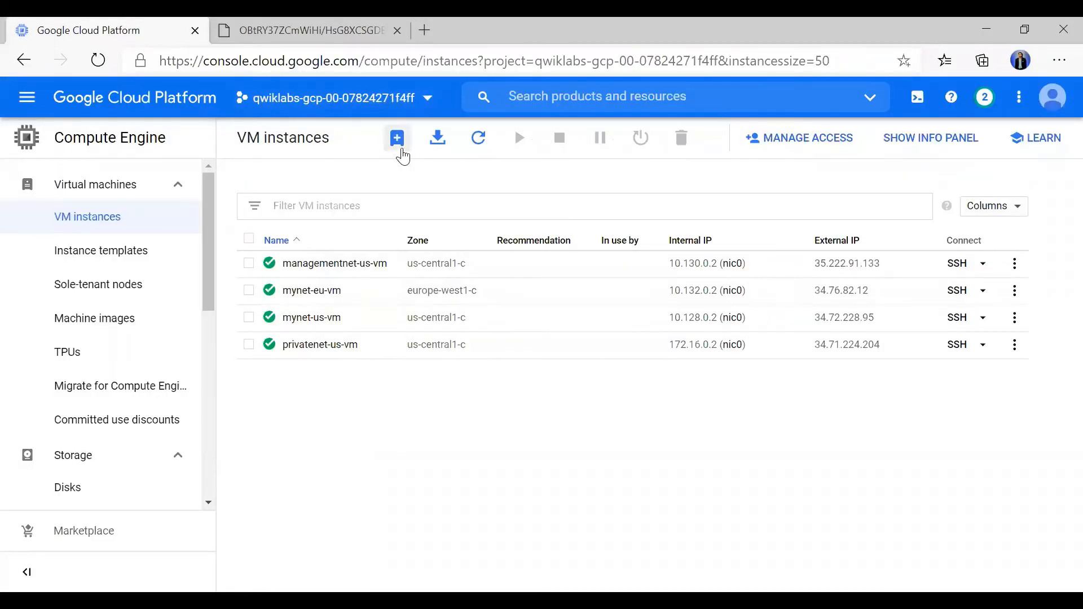
left_click(397, 138)
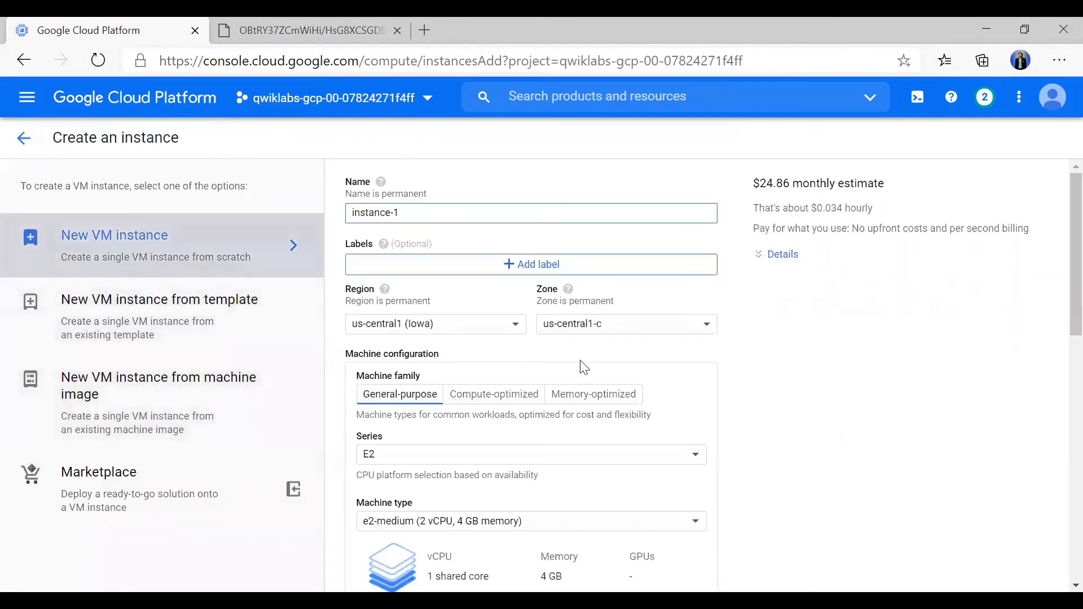
scroll(586, 369, "down", 4)
scroll(585, 370, "down", 7)
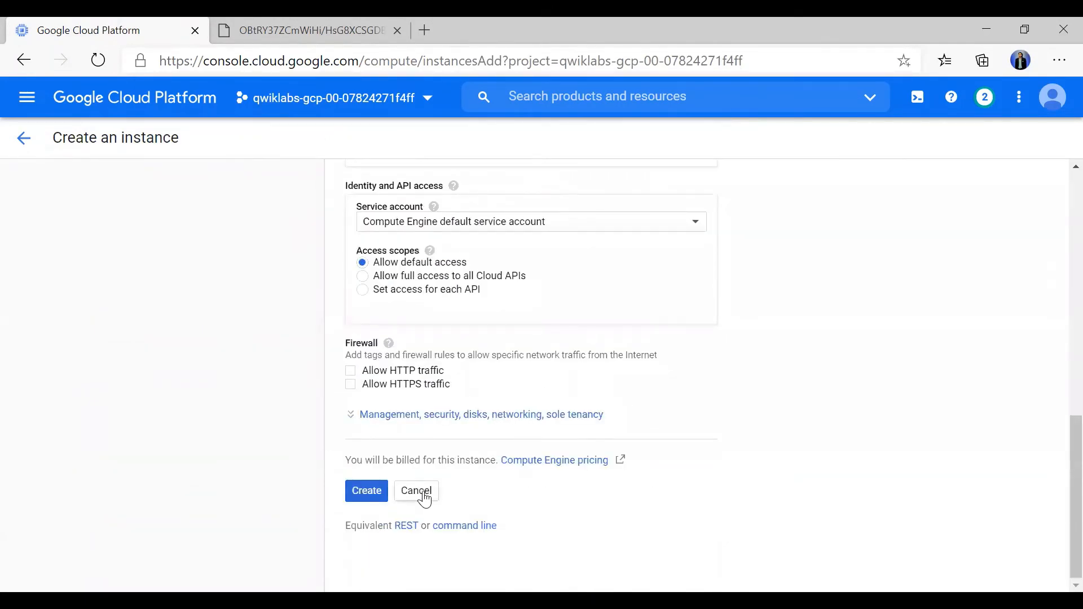
left_click(425, 497)
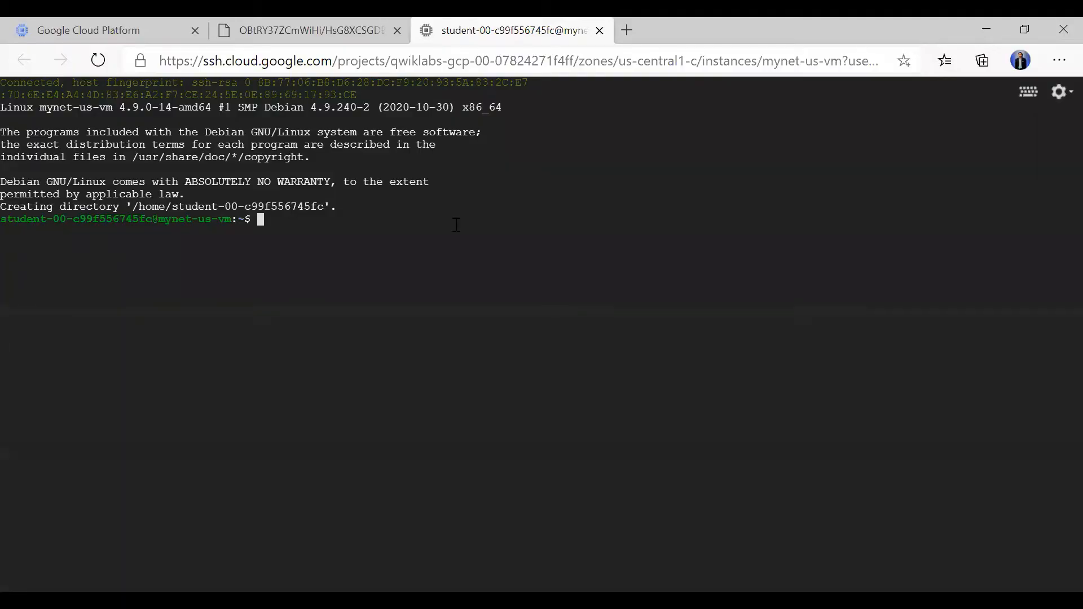
Try to ping the external IP of mynet-eu-vm from the mynet-us-vm SSH session with ping -3 34.76.82.12.
left_click(113, 29)
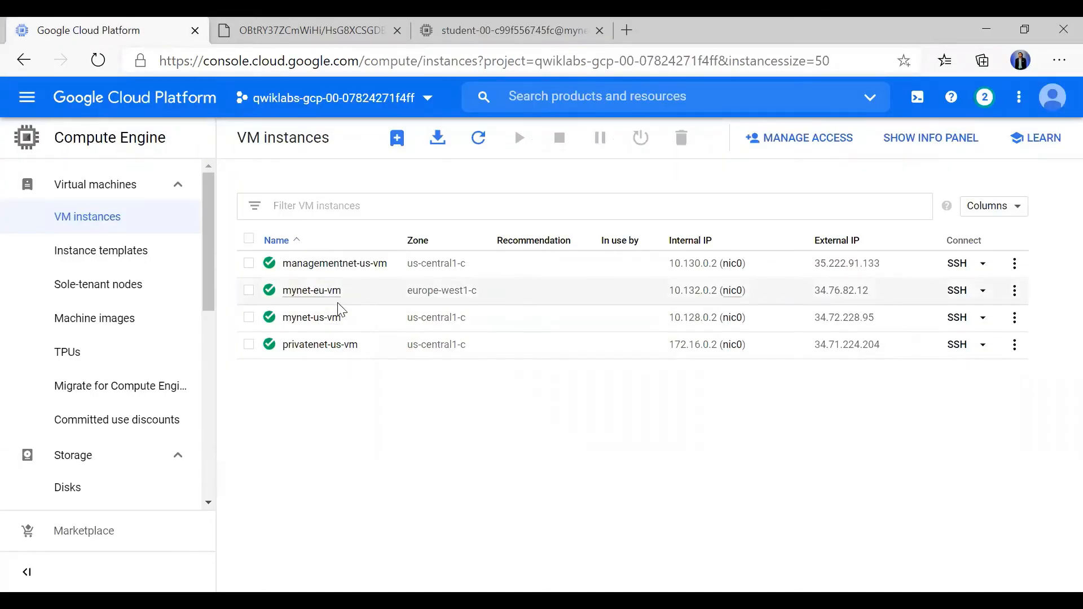
left_click(451, 32)
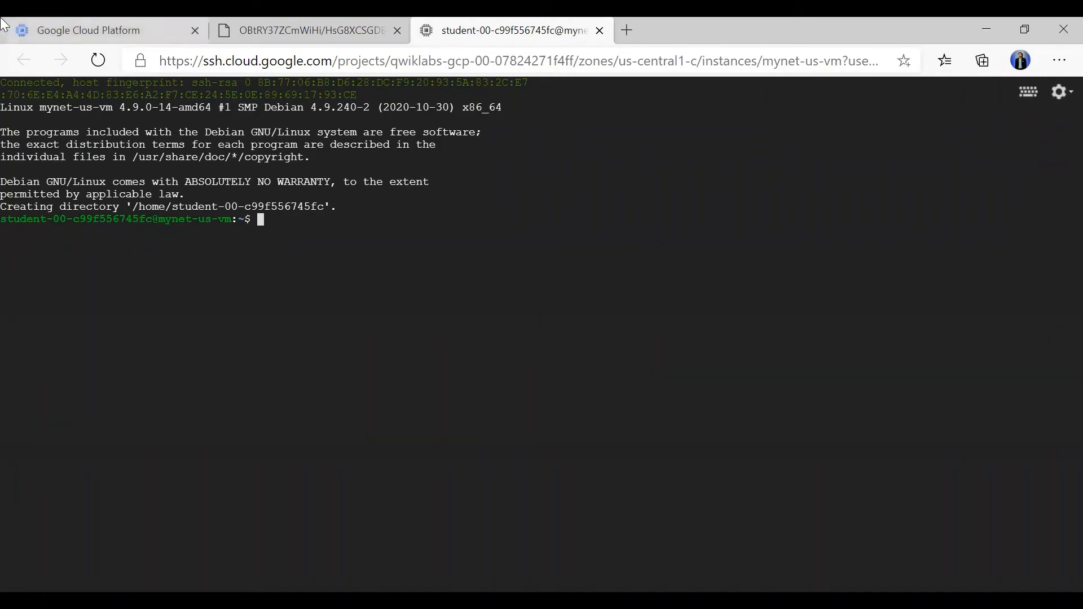
left_click(51, 26)
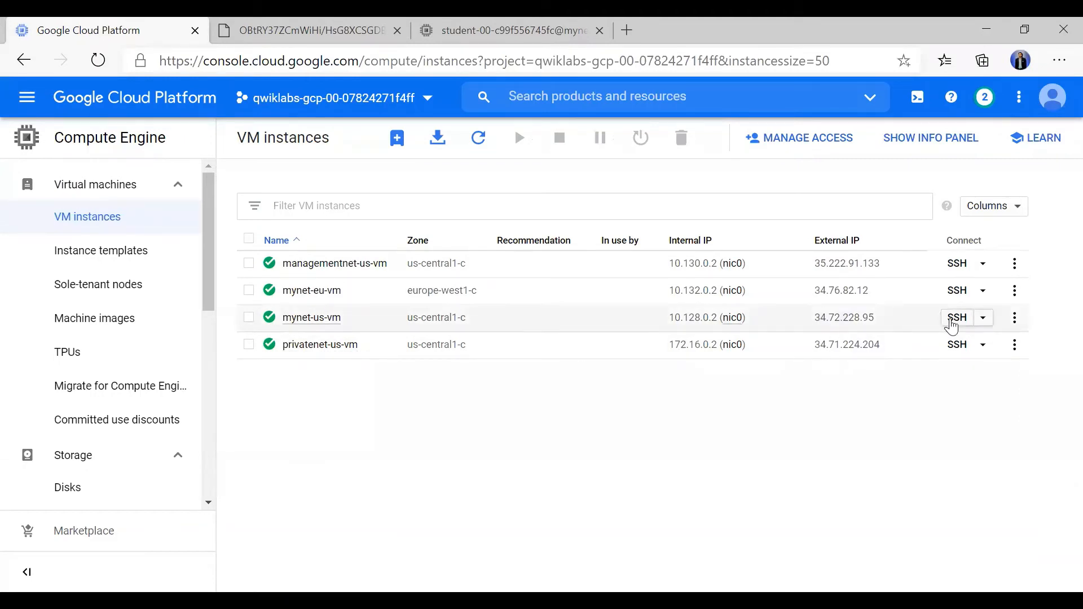
left_click(446, 23)
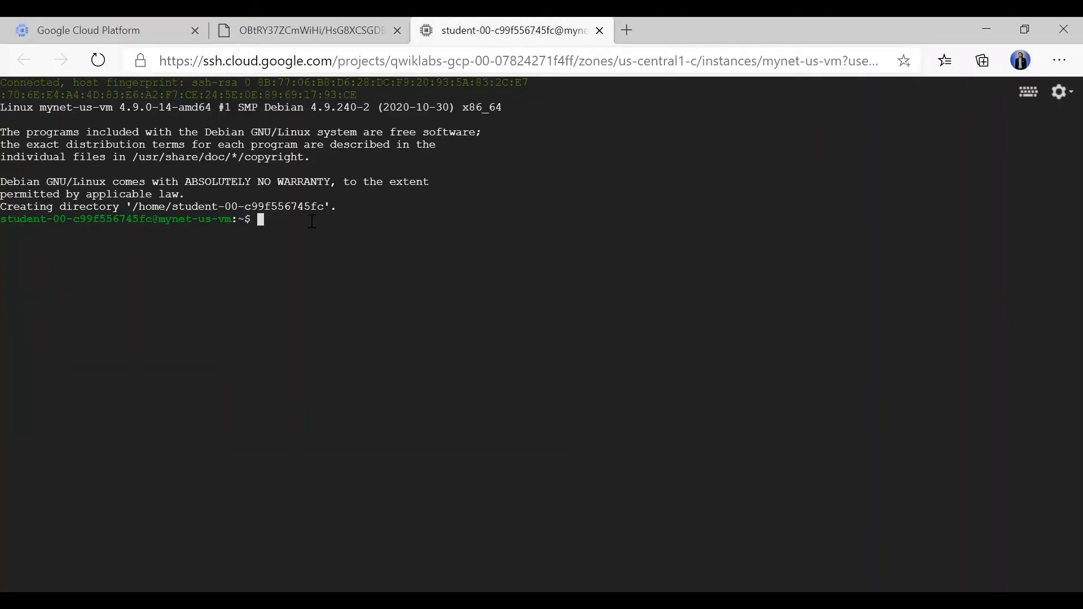
type("ping -3")
left_click(99, 20)
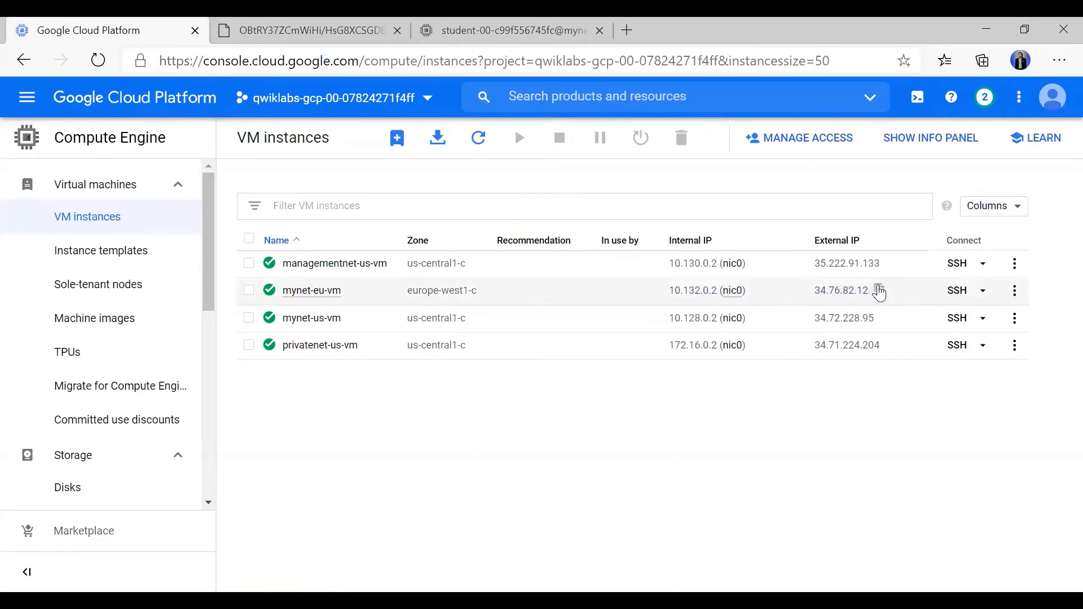
left_click(879, 289)
left_click(332, 29)
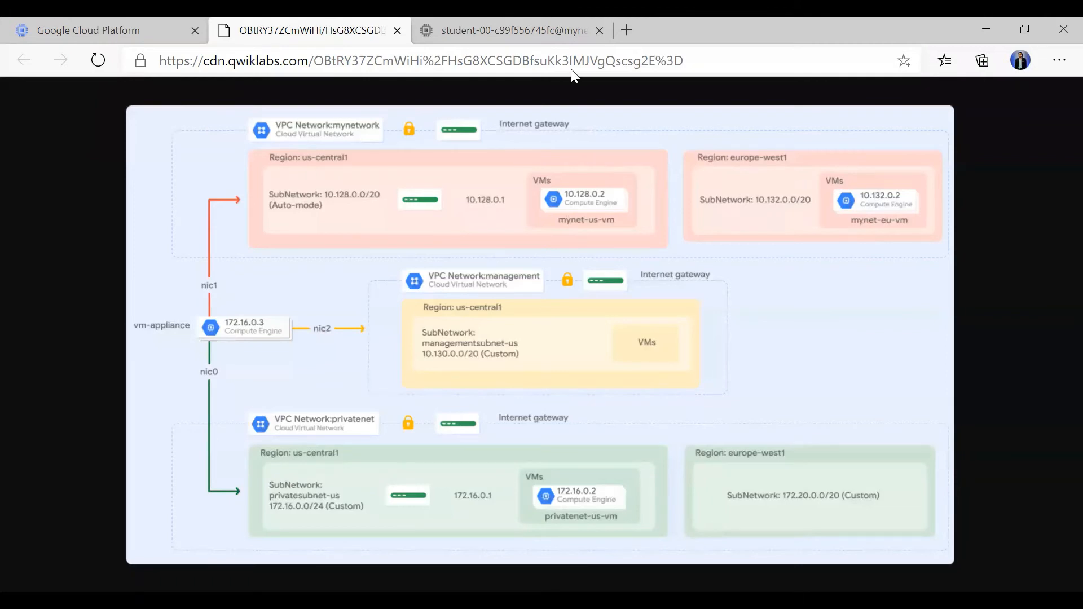
left_click(476, 17)
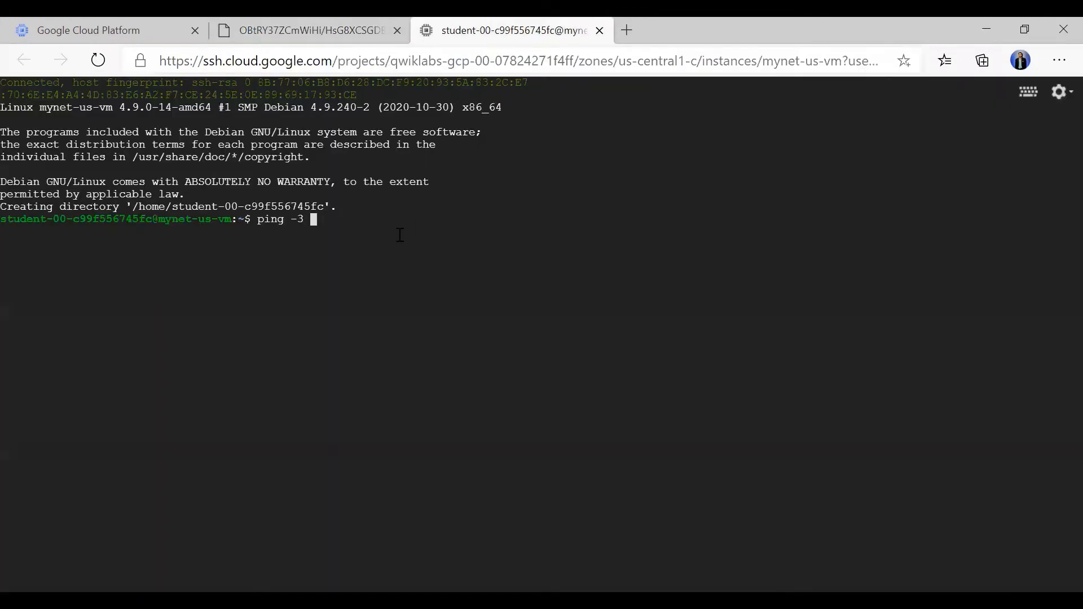
key("ctrl+v")
key("Return")
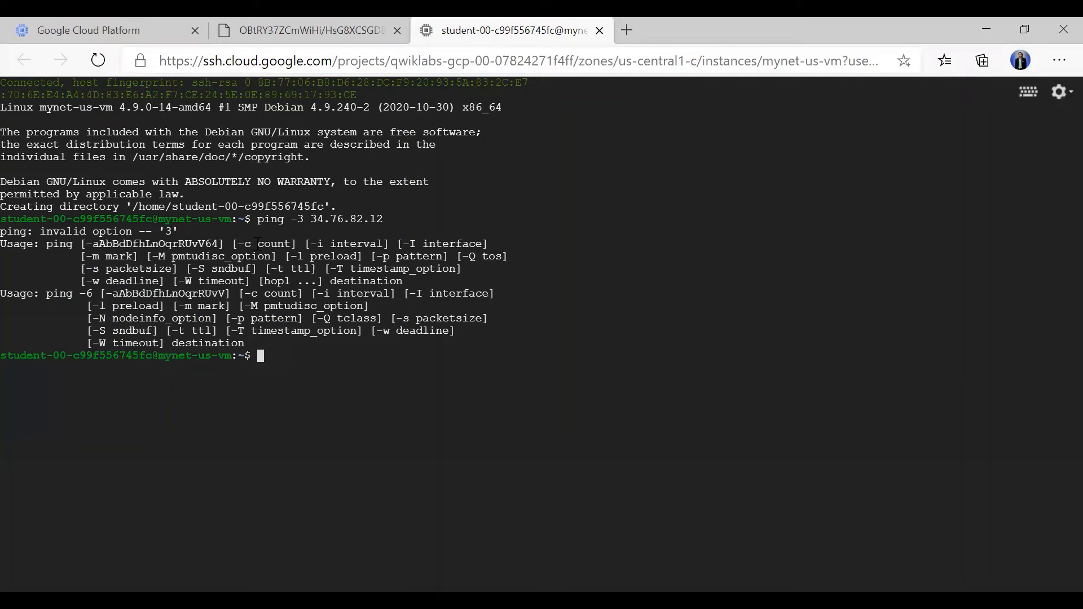
Ping the external IP of mynet-eu-vm three times from mynet-us-vm with ping -c 3 34.76.82.12.
double_click(274, 221)
triple_click(274, 222)
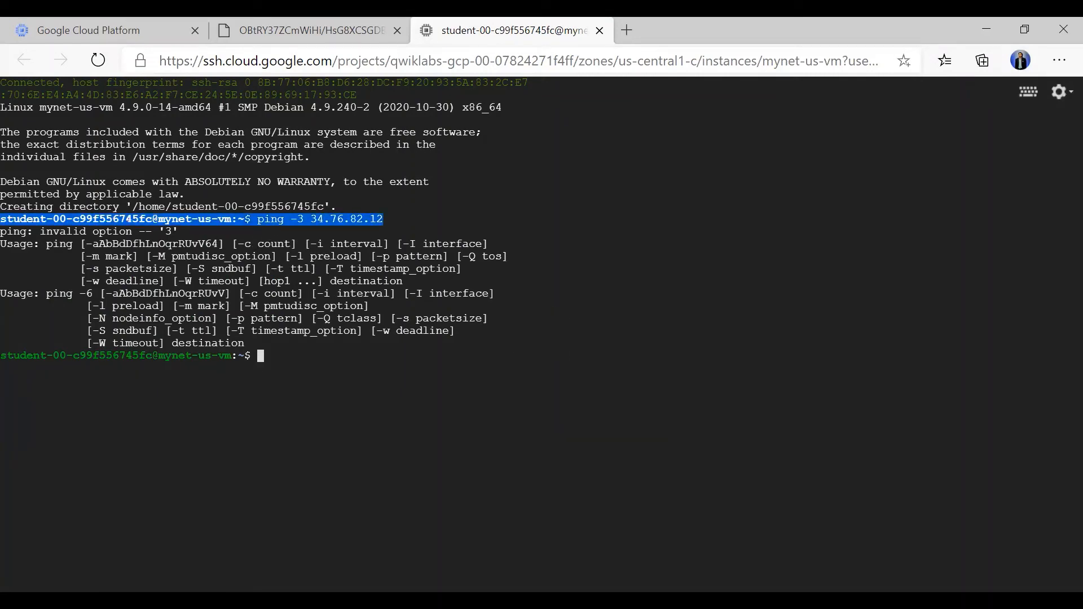
key("alt+Tab")
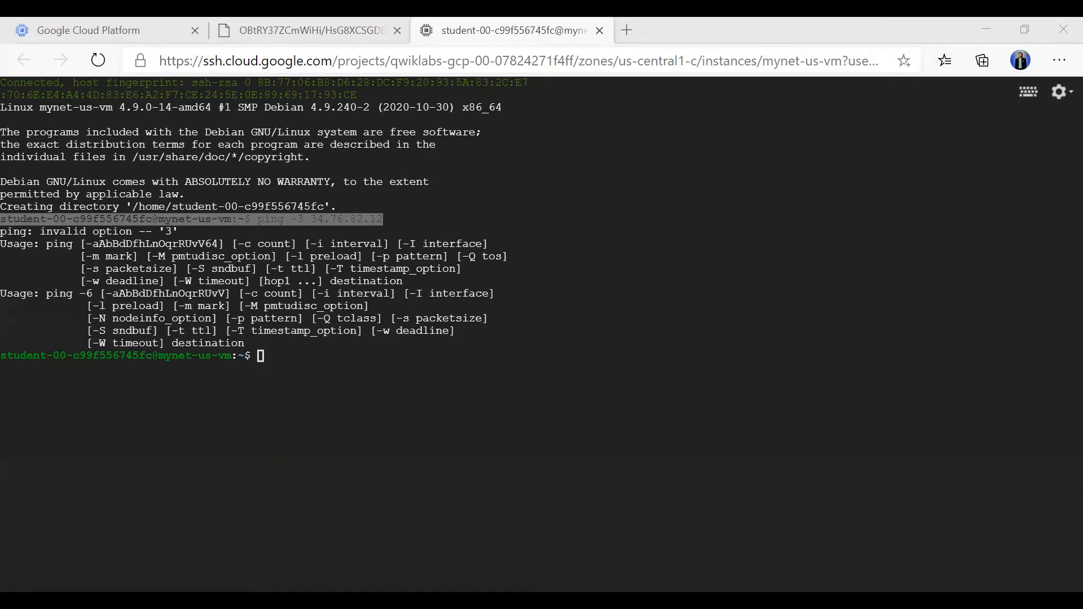
left_click(297, 375)
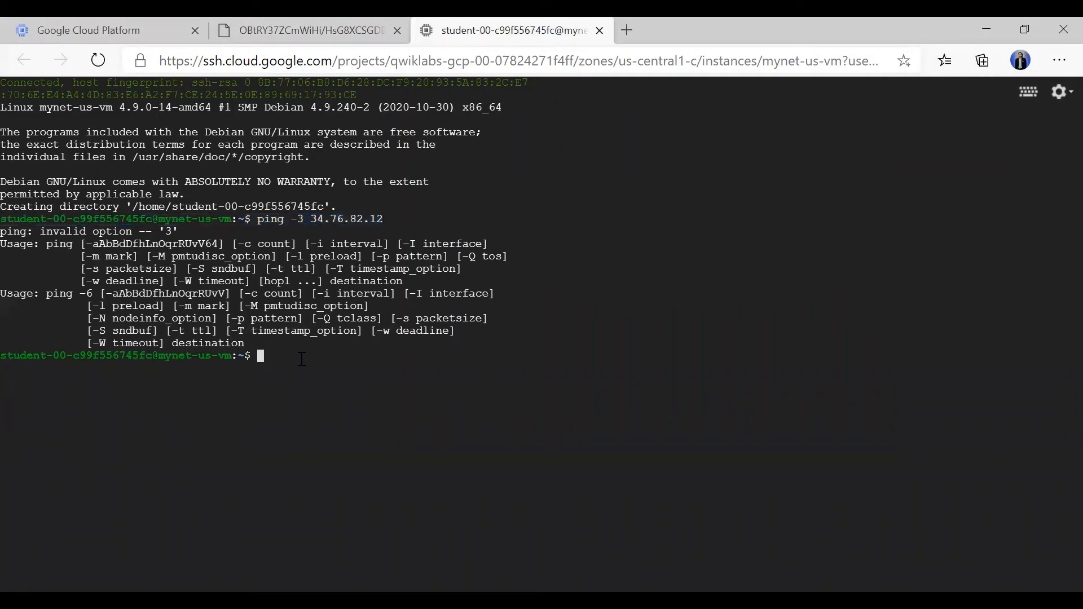
type("ping -c 3")
left_click(124, 28)
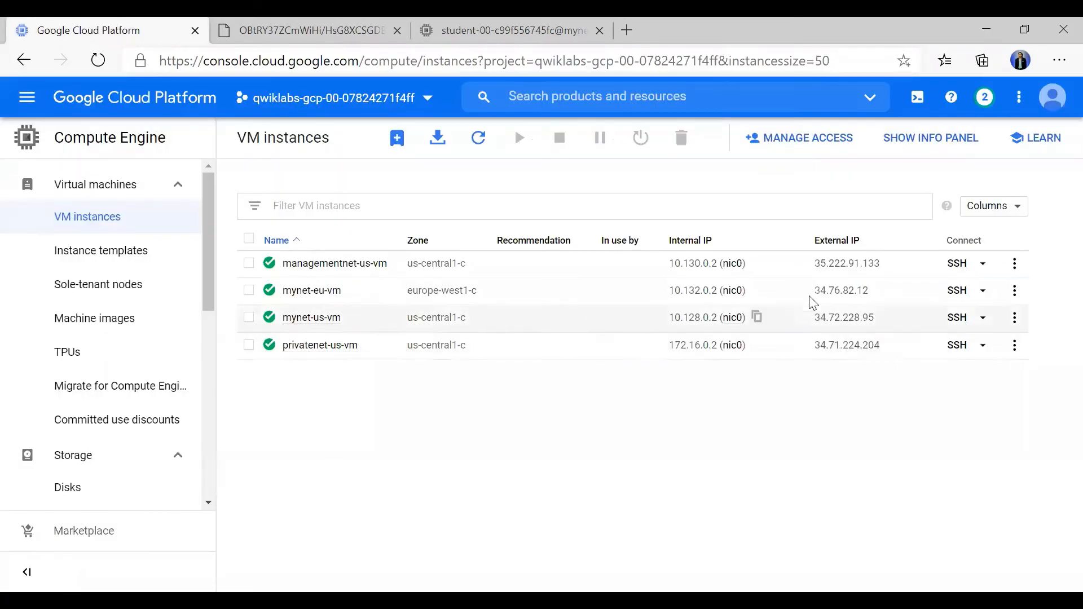
left_click(878, 290)
left_click(289, 24)
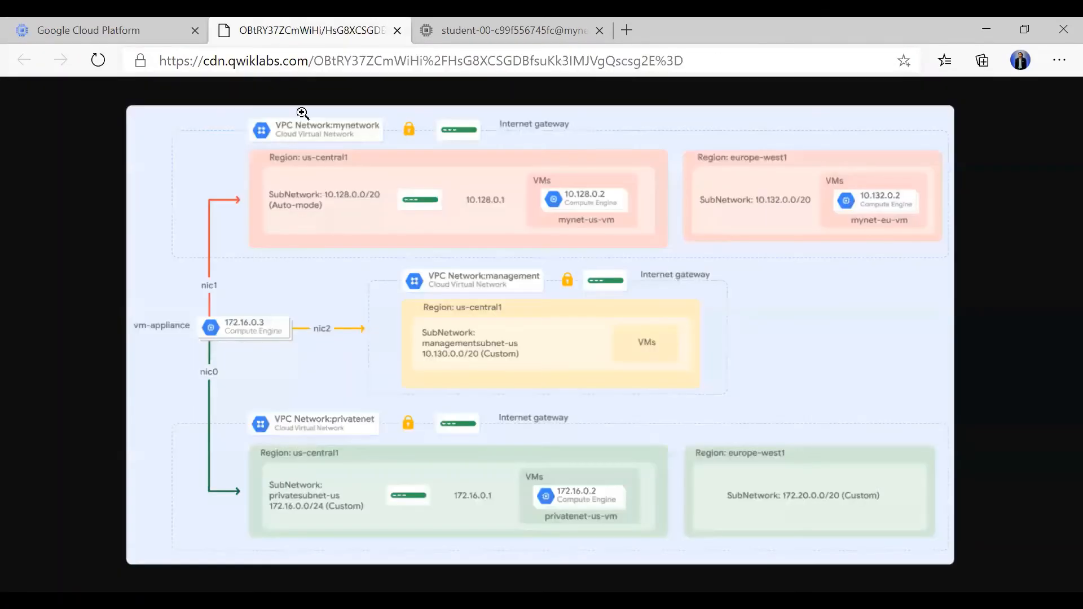
left_click(502, 29)
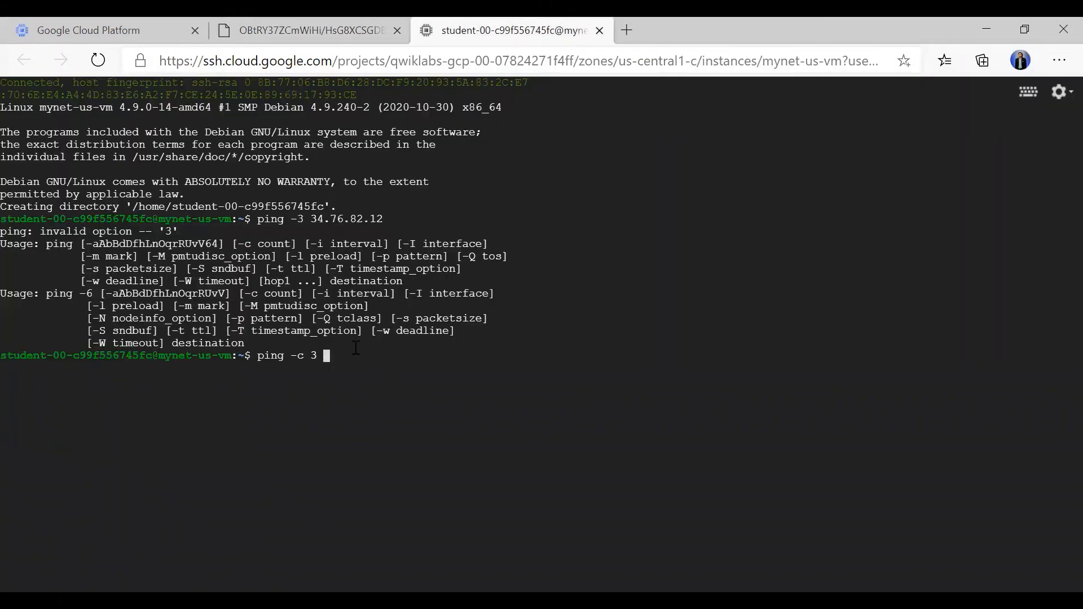
key("ctrl+v")
key("Return")
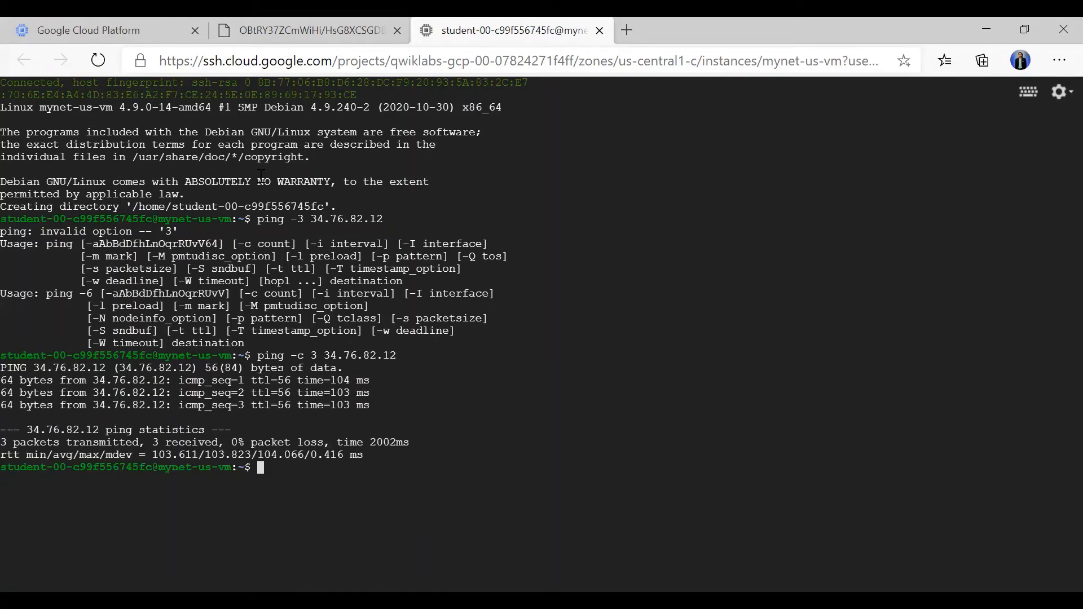
Copy the internal IP of mynet-eu-vm and ping it from mynet-us-vm with ping -c 3 10.132.0.2.
left_click(59, 22)
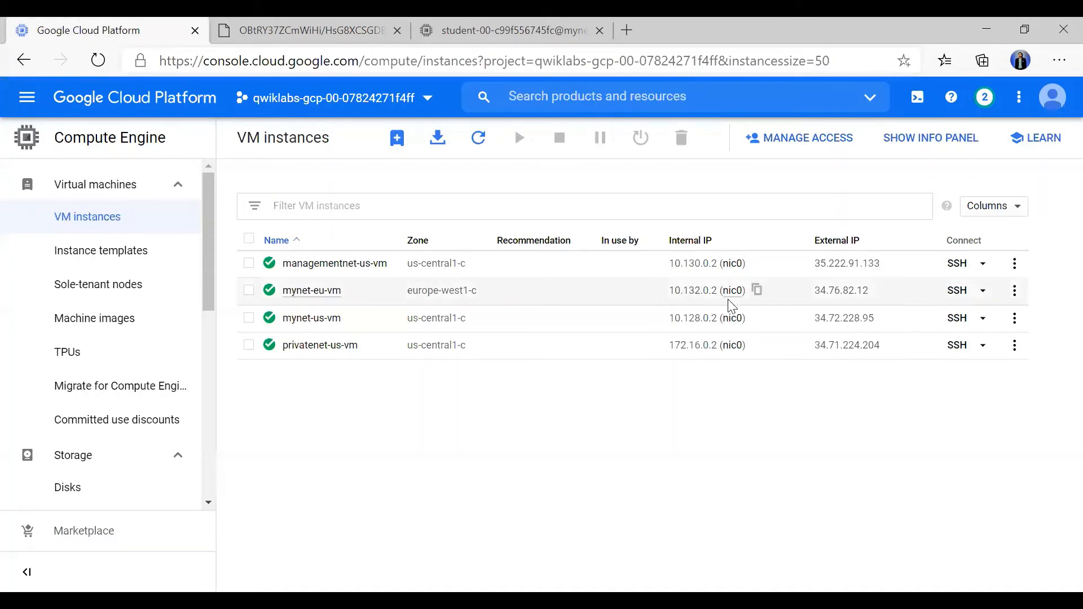
left_click(758, 290)
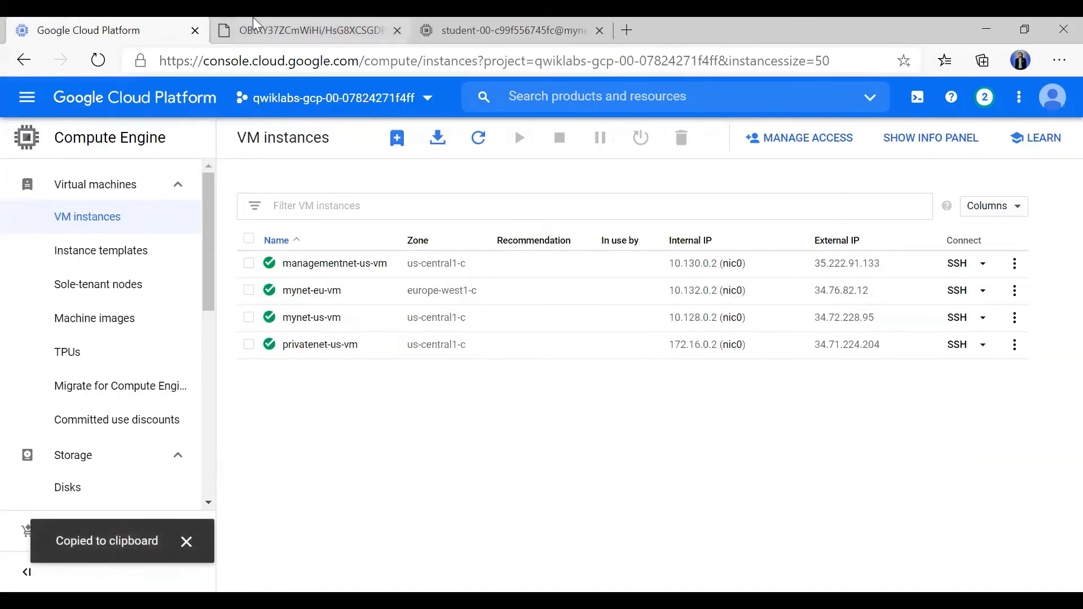
left_click(305, 30)
left_click(443, 20)
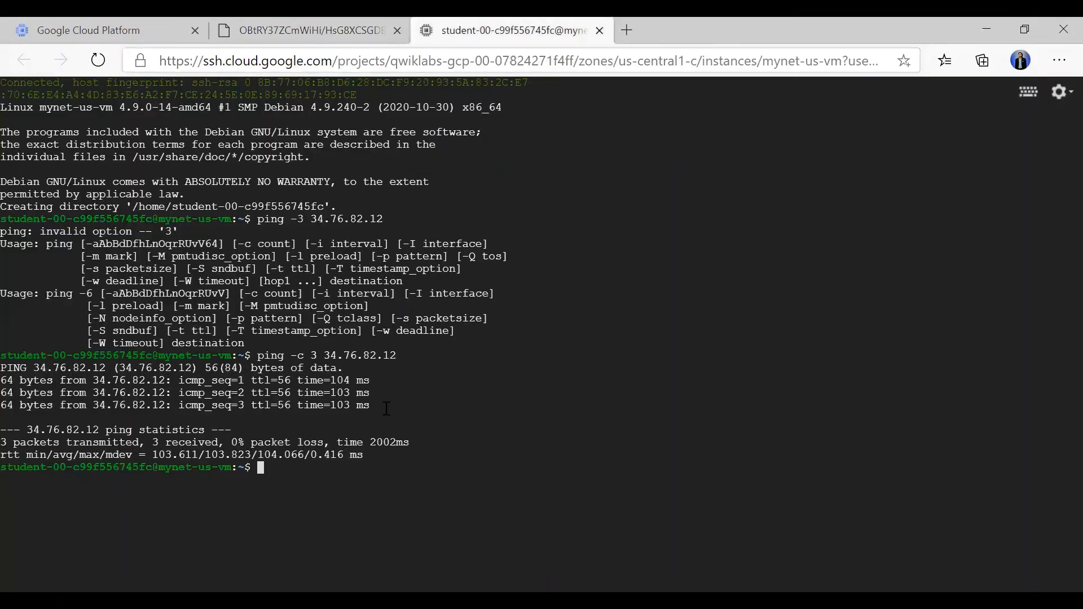
type("p")
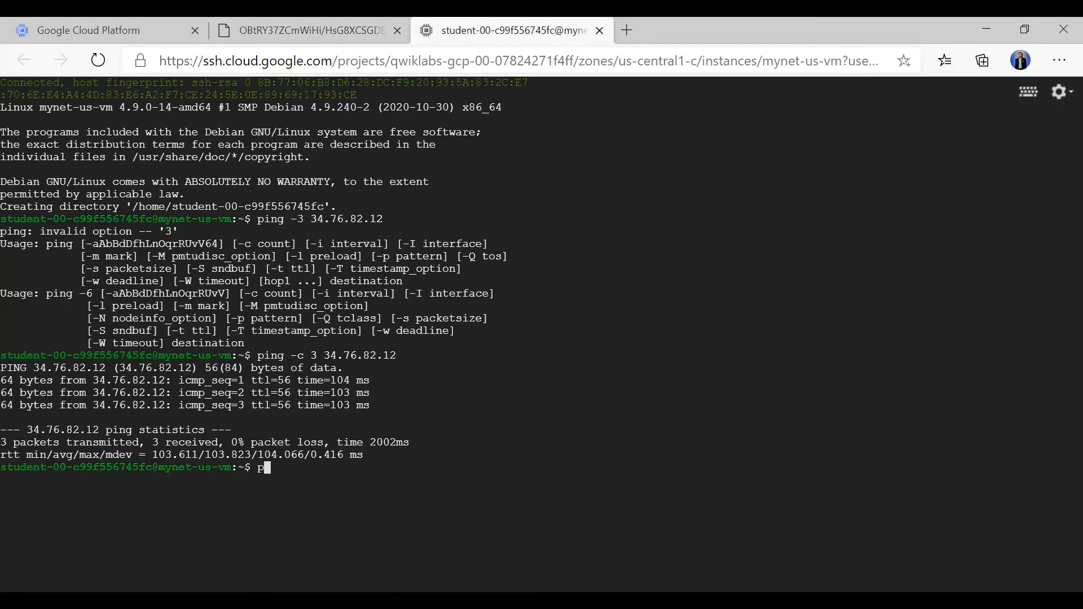
type("ing -c 3 10.132.0.2")
key("Return")
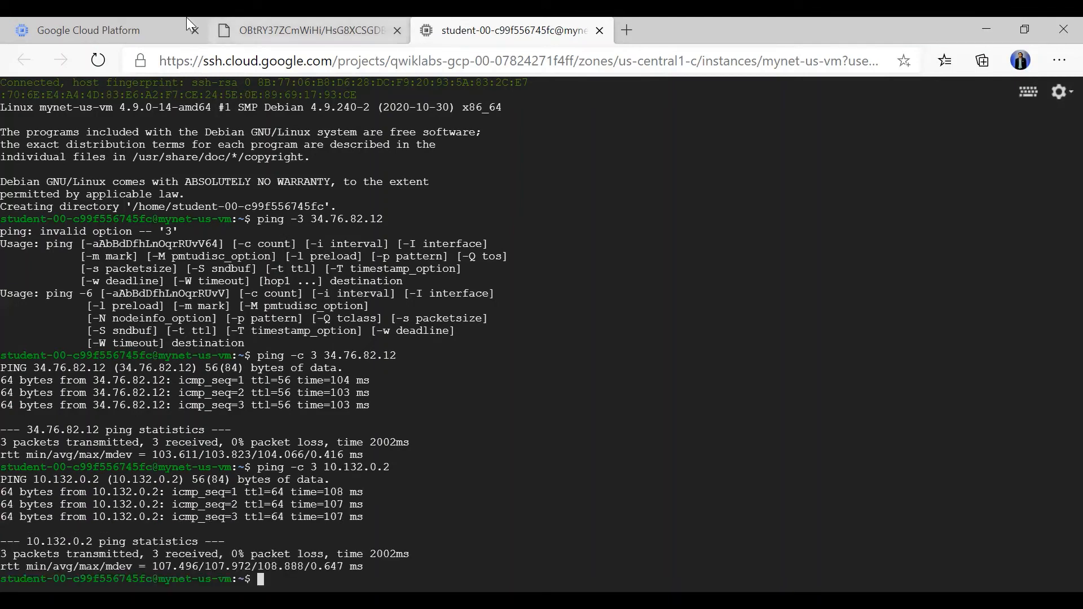
Copy the internal IP of managementnet-us-vm and ping it from mynet-us-vm with ping -c 3 10.130.0.2.
left_click(299, 30)
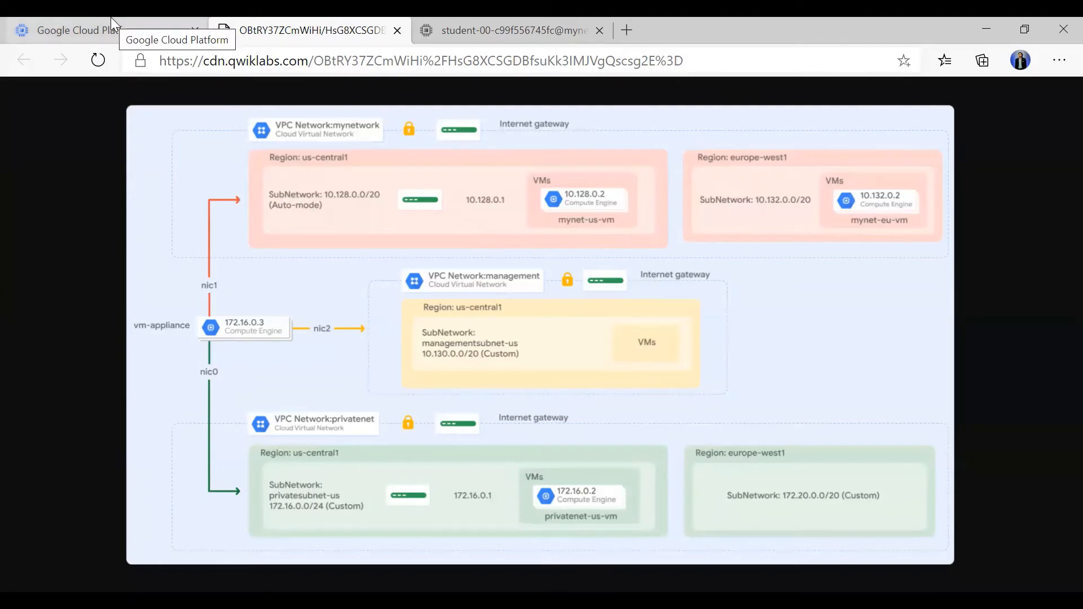
left_click(431, 21)
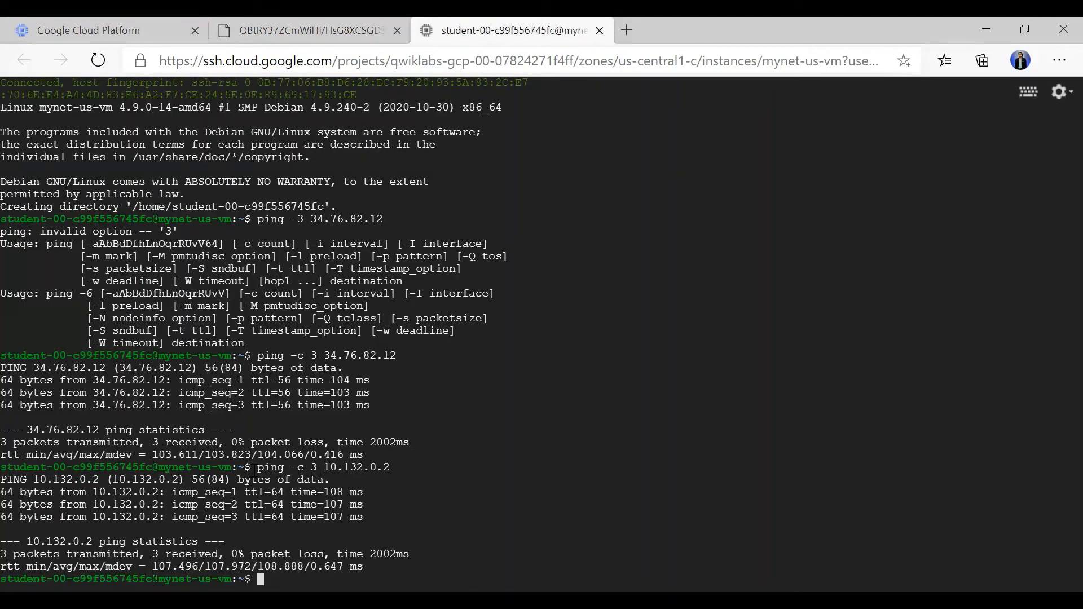
left_click_drag(252, 467, 318, 468)
key("ctrl+v")
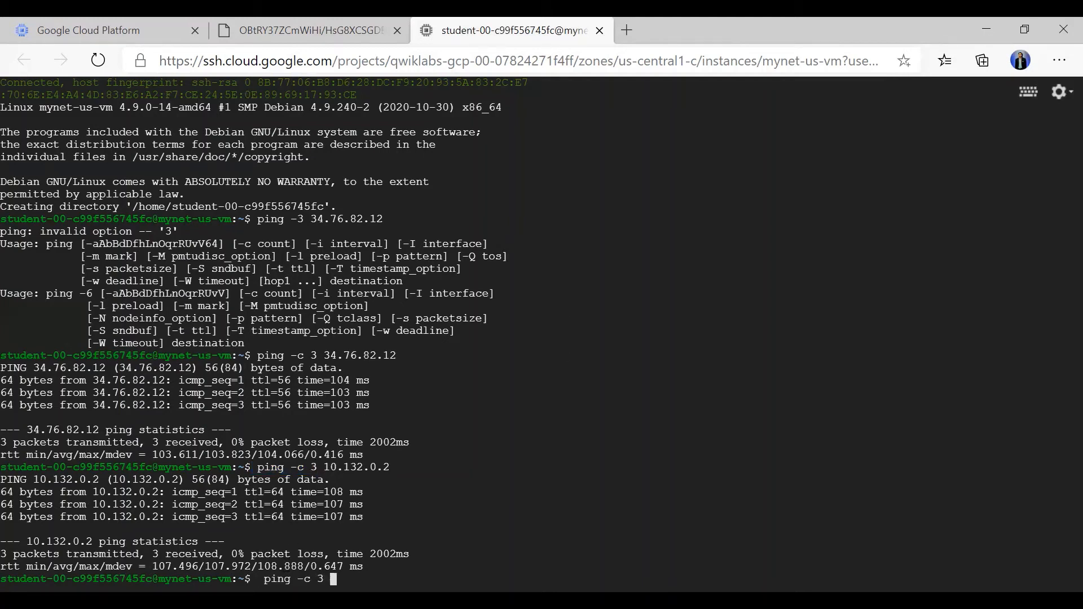
left_click(153, 18)
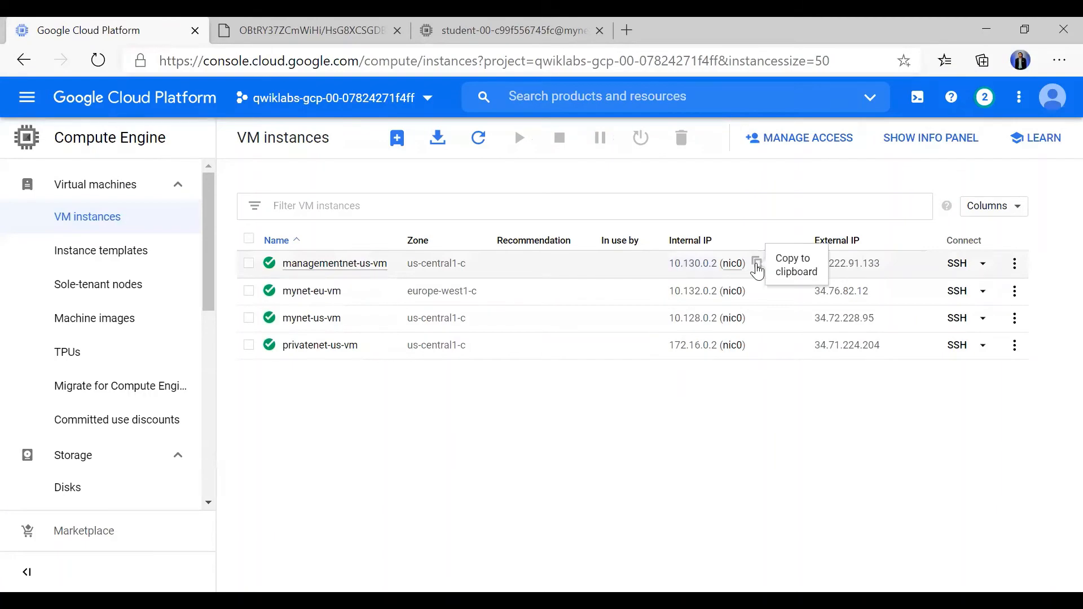
left_click(757, 265)
left_click(297, 28)
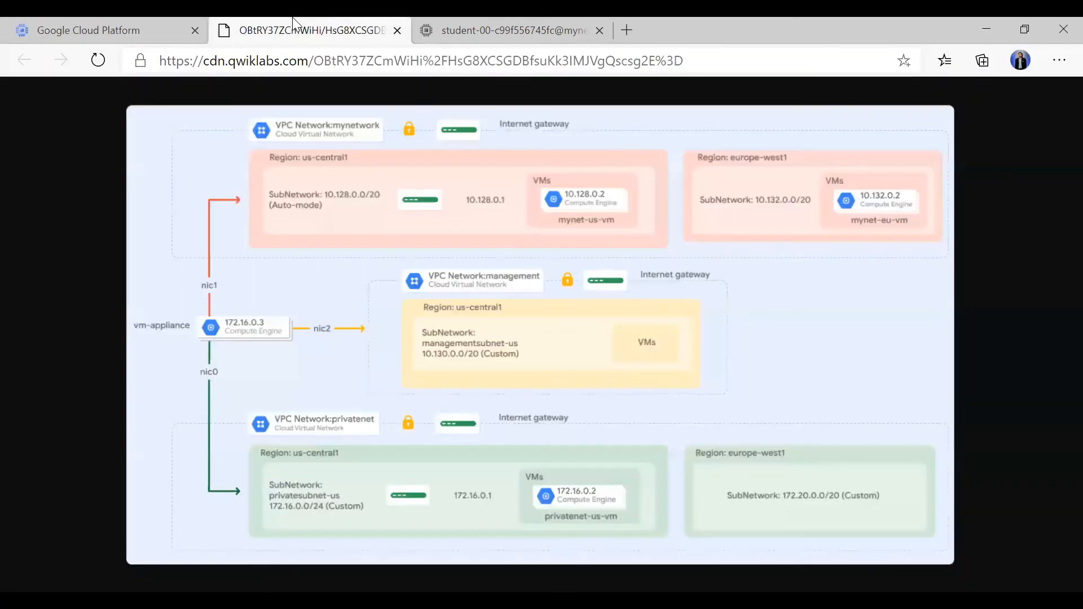
left_click(427, 26)
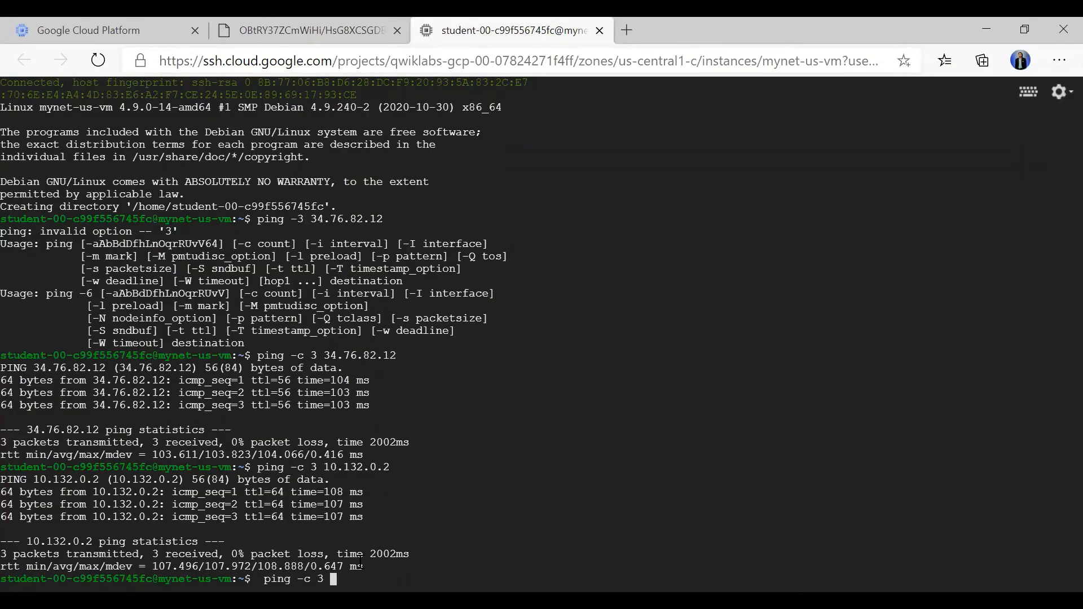
key("ctrl+v")
key("Return")
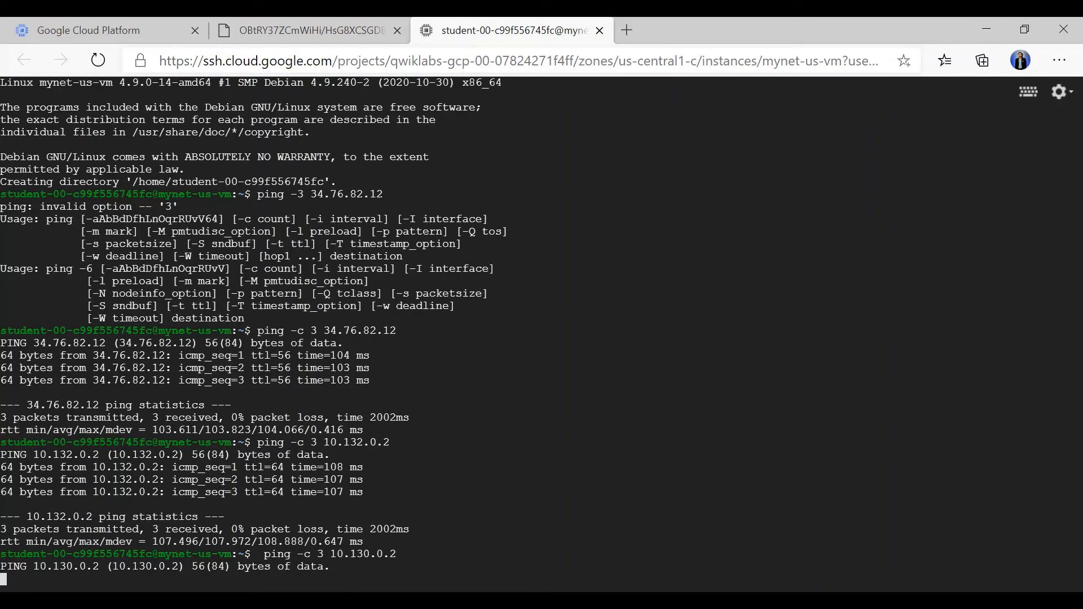
Check the management network in the diagram and copy the external IP of managementnet-us-vm.
left_click(315, 18)
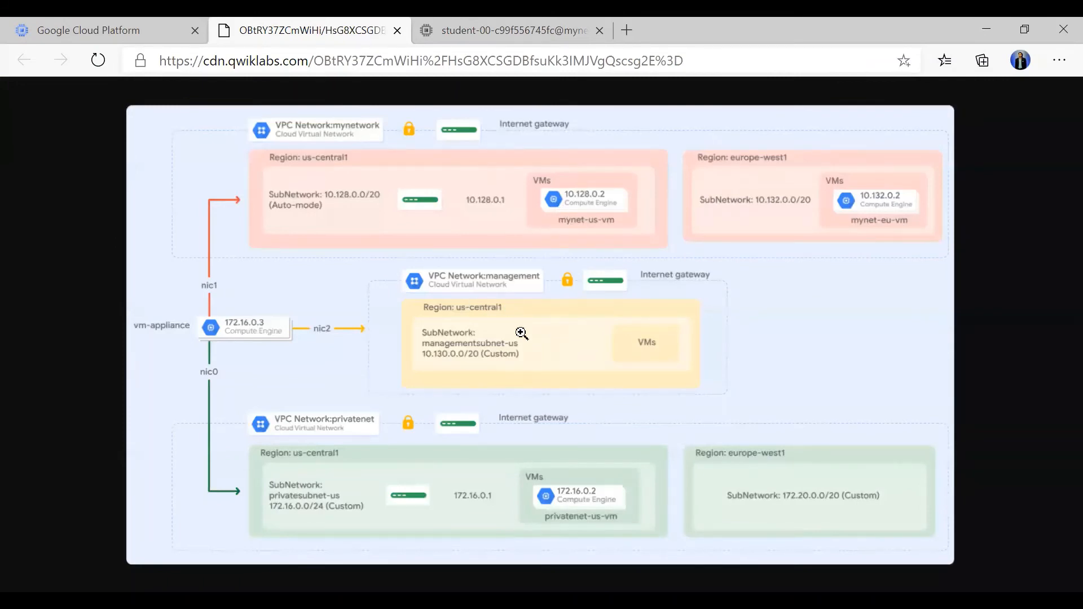
left_click(113, 19)
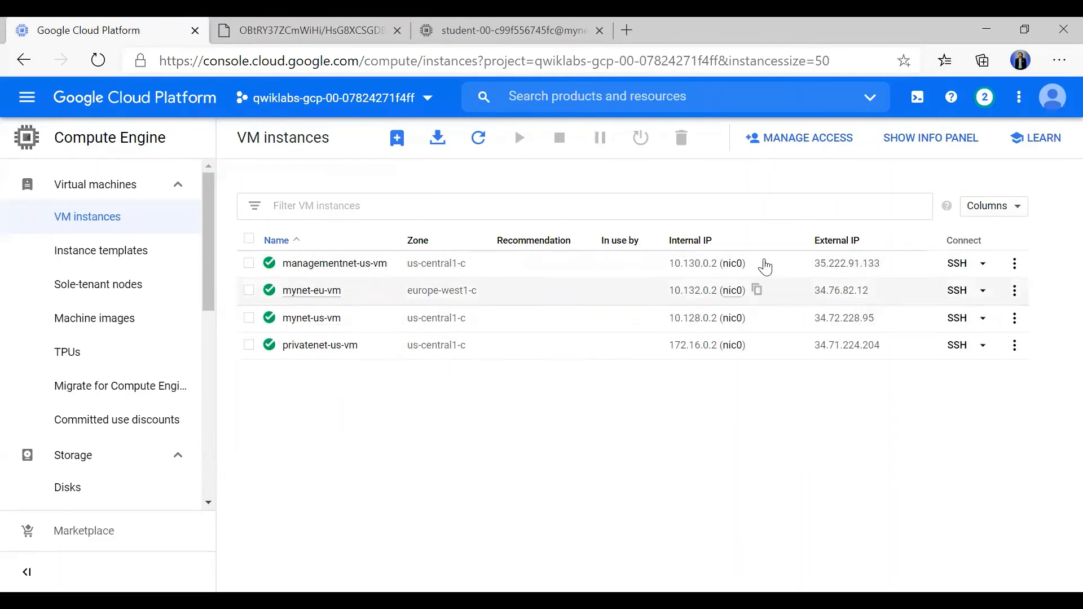
mouse_move(834, 264)
left_click(892, 264)
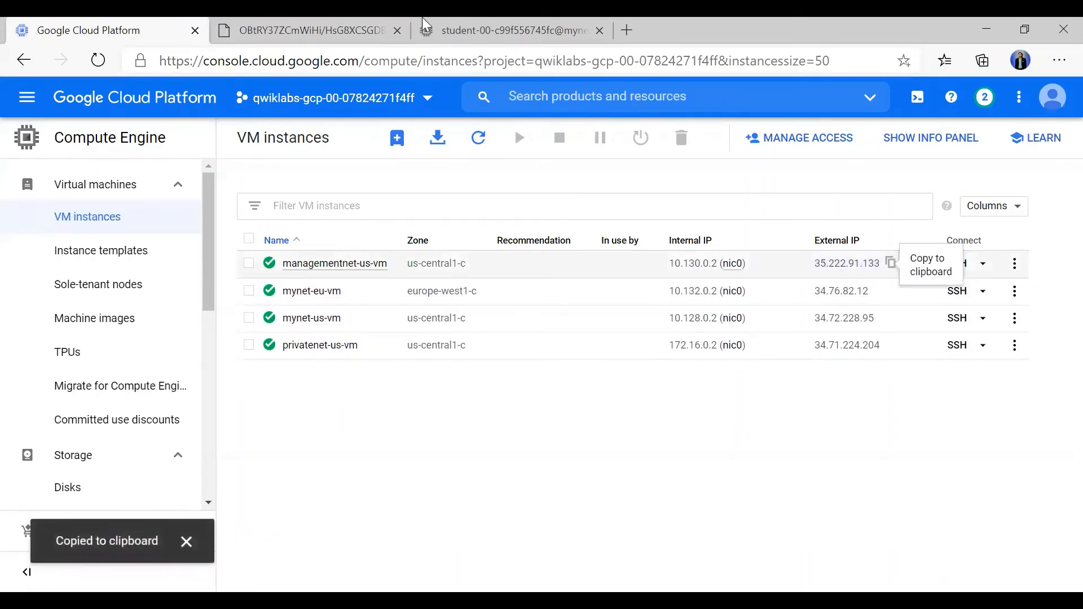
left_click(321, 25)
left_click(437, 19)
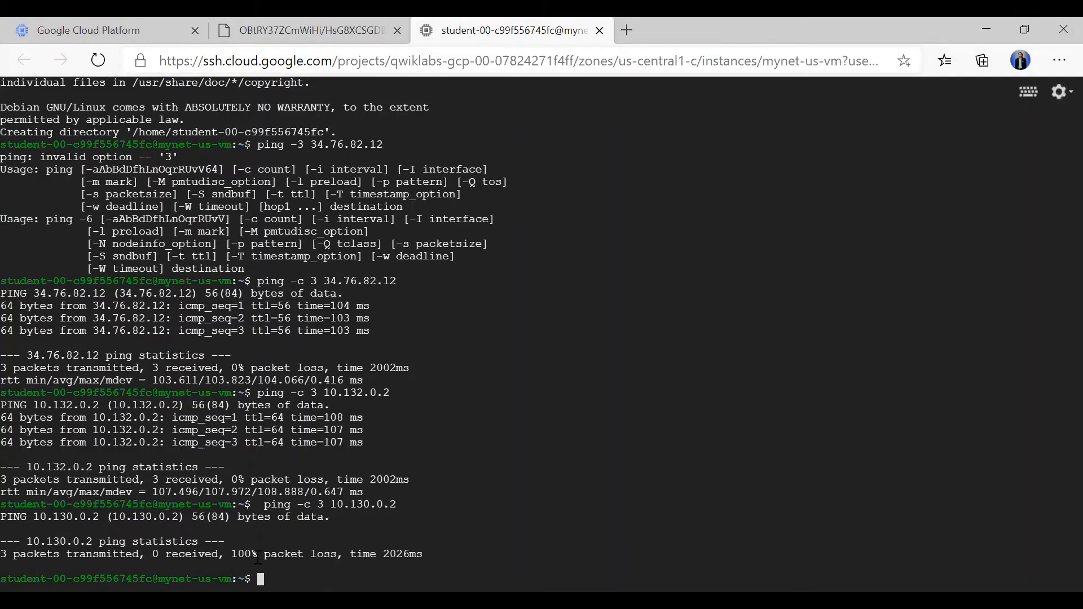
Try to ping the copied external IP from the mynet-us-vm session with ping -c 3 v.
type("ping")
type("-c 3 v")
key("Return")
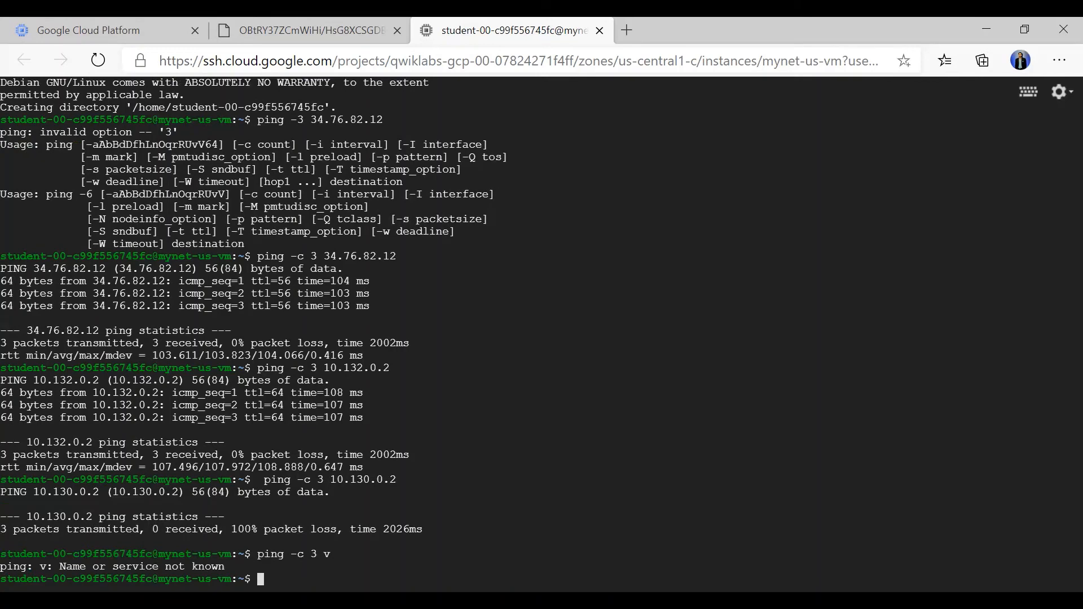
Ping the external IP of managementnet-us-vm three times from mynet-us-vm with ping -c 3 35.222.91.133.
type("ping -c 3")
key("ctrl+v")
key("Return")
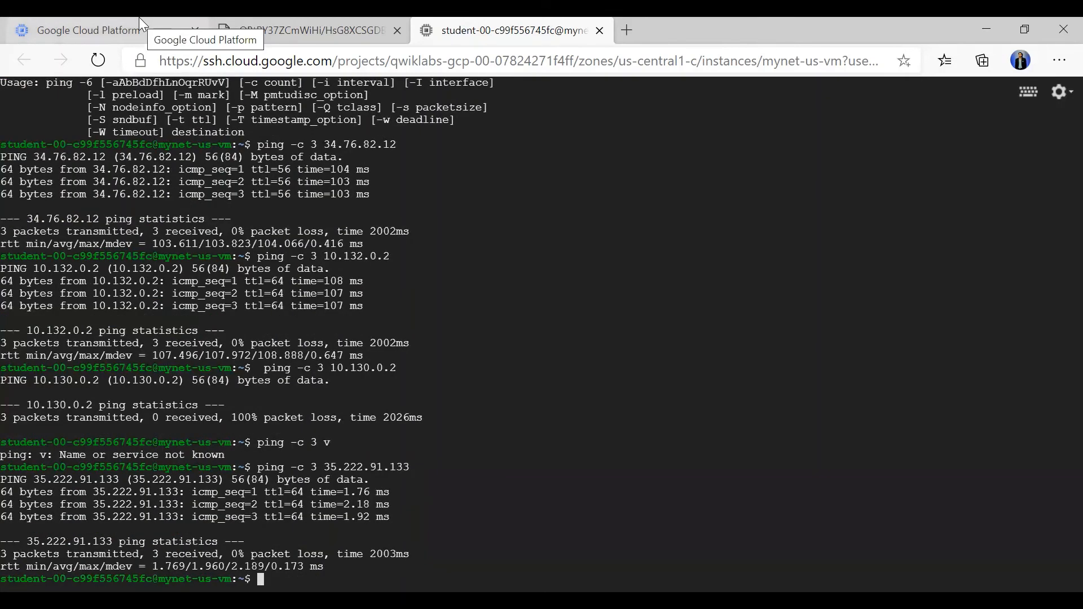
Review the network diagram and enter ping -c 3 at the mynet-us-vm prompt without a target address.
left_click(141, 25)
left_click(295, 28)
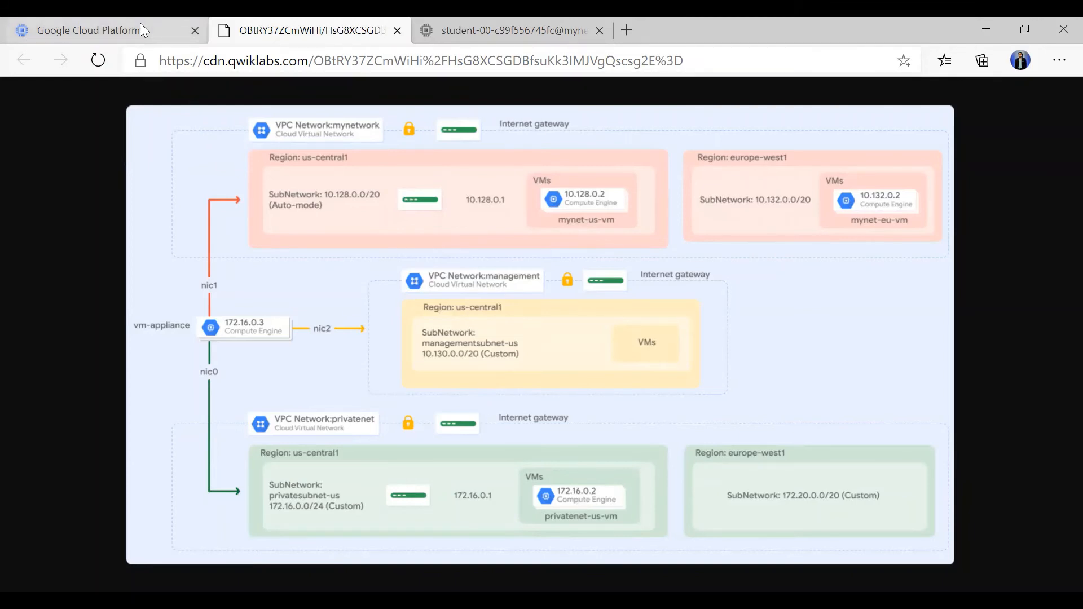
left_click(434, 27)
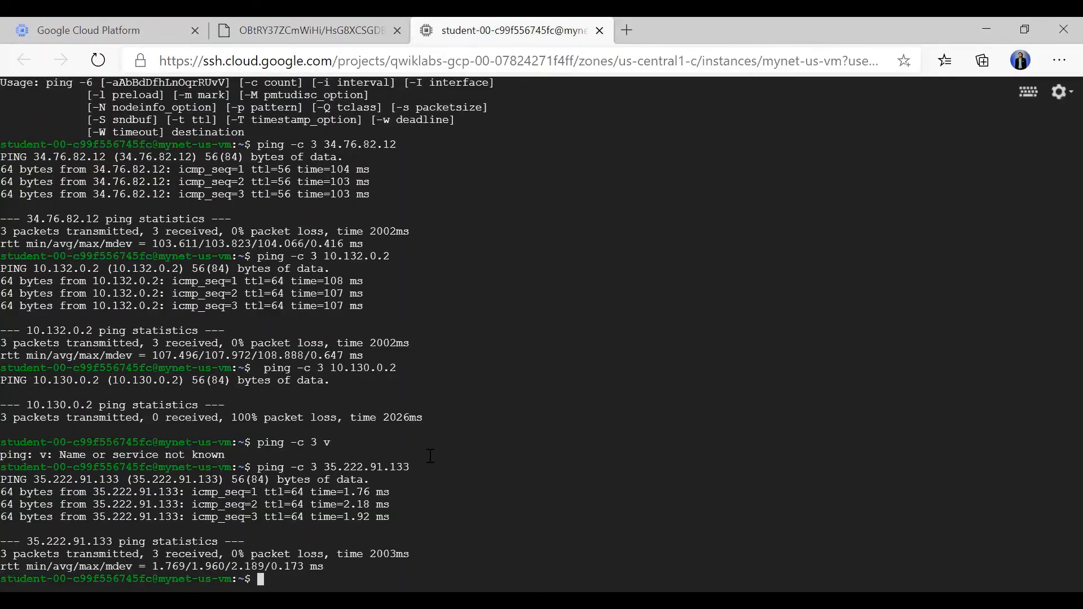
type("ping b")
key("BackSpace")
type("-c 3")
Copy the internal IP of privatenet-us-vm, complete the command as ping -c 3 172.16.0.2, and run it until interrupting it.
left_click(70, 20)
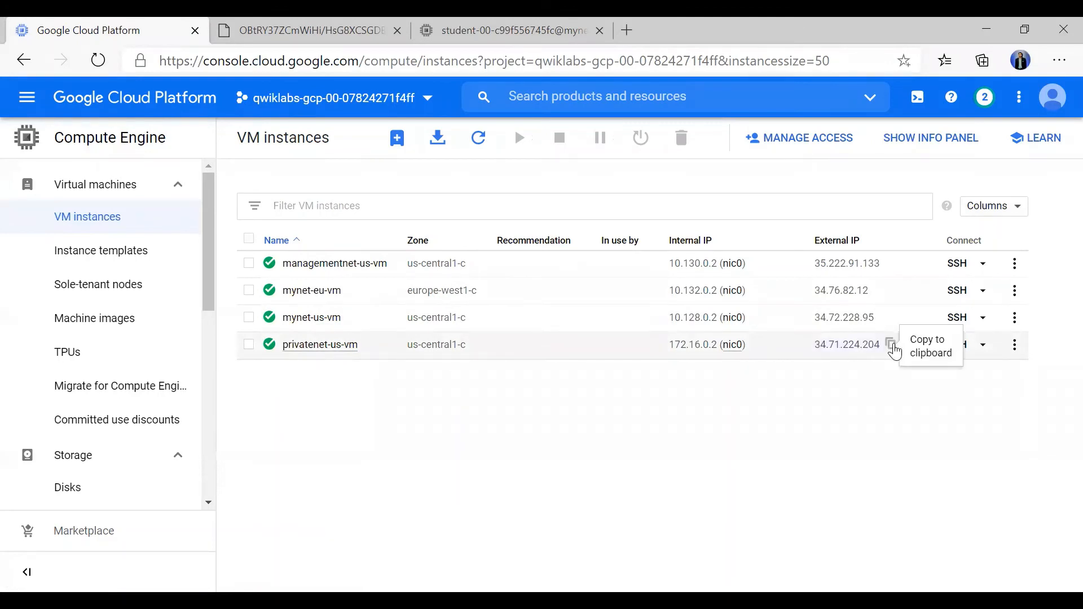
left_click(890, 344)
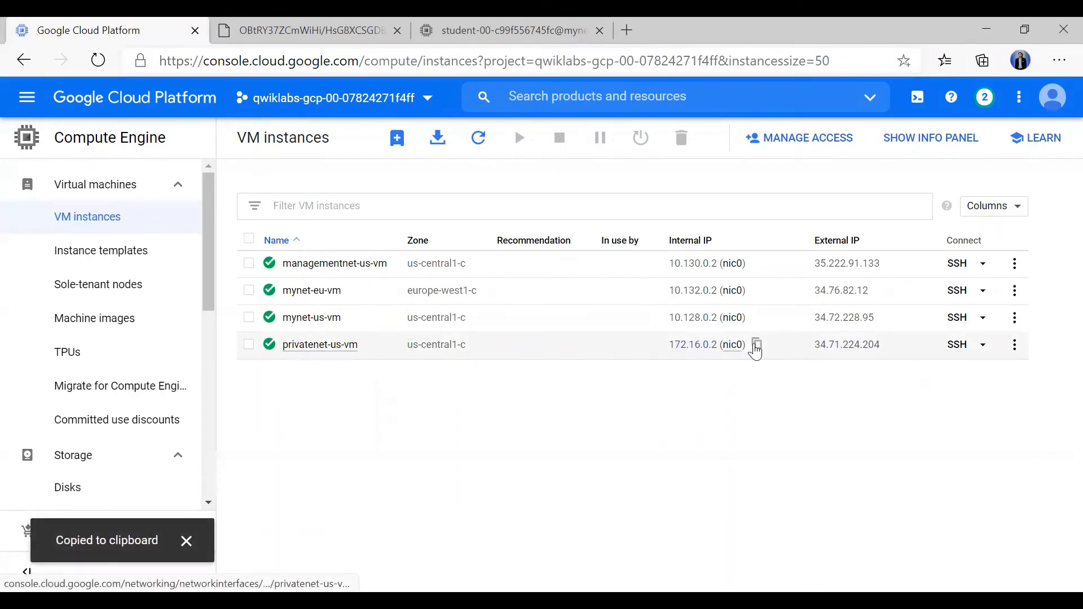
left_click(227, 23)
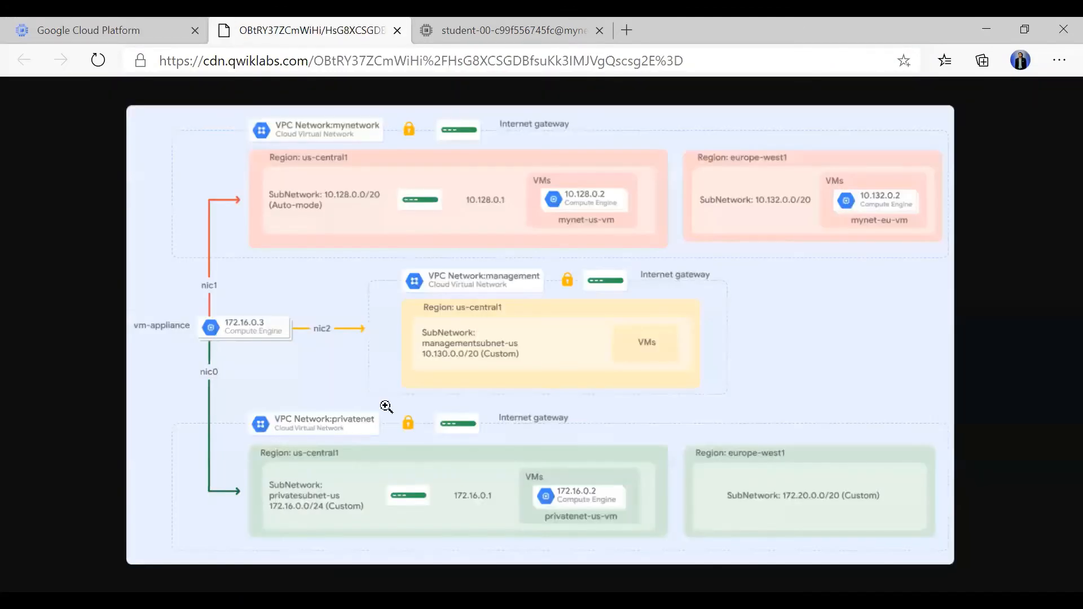
left_click(435, 23)
left_click_drag(435, 24, 232, 25)
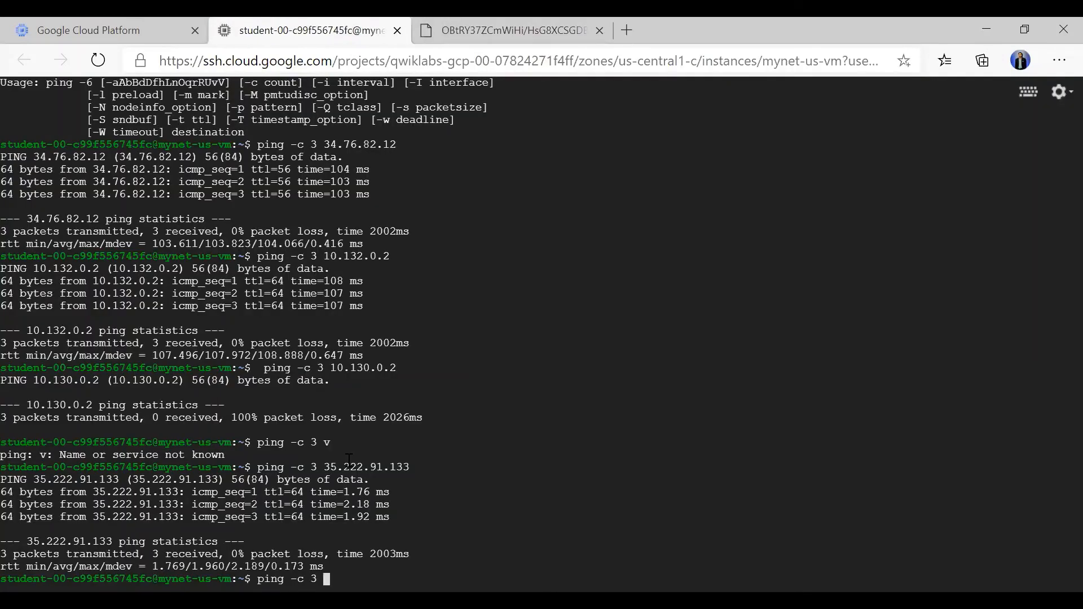
key("ctrl+v")
key("Return")
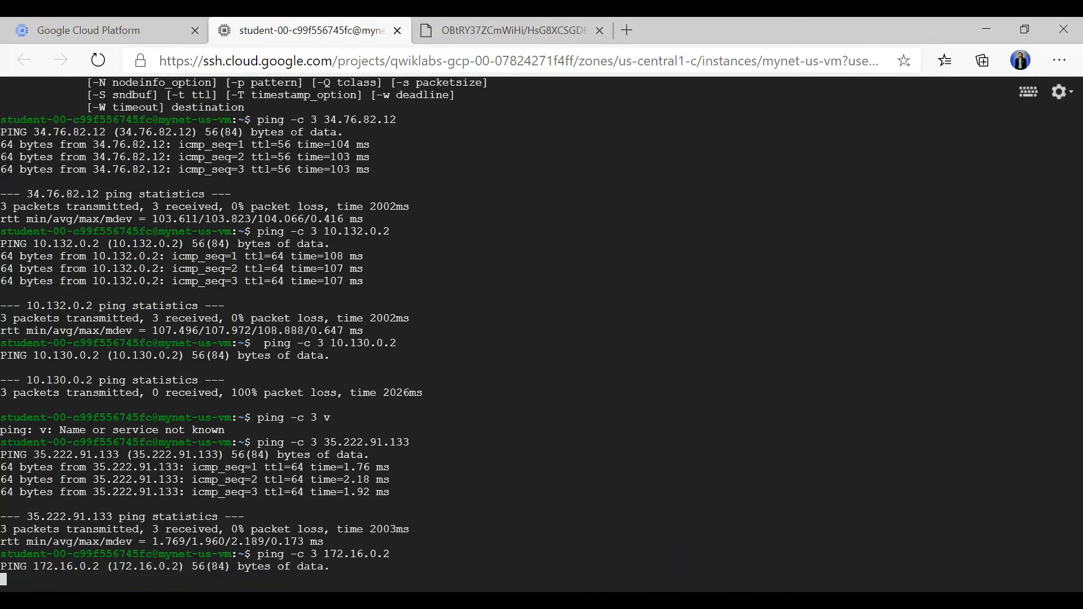
left_click_drag(257, 555, 317, 555)
key("Return")
key("Return")
key("Return")
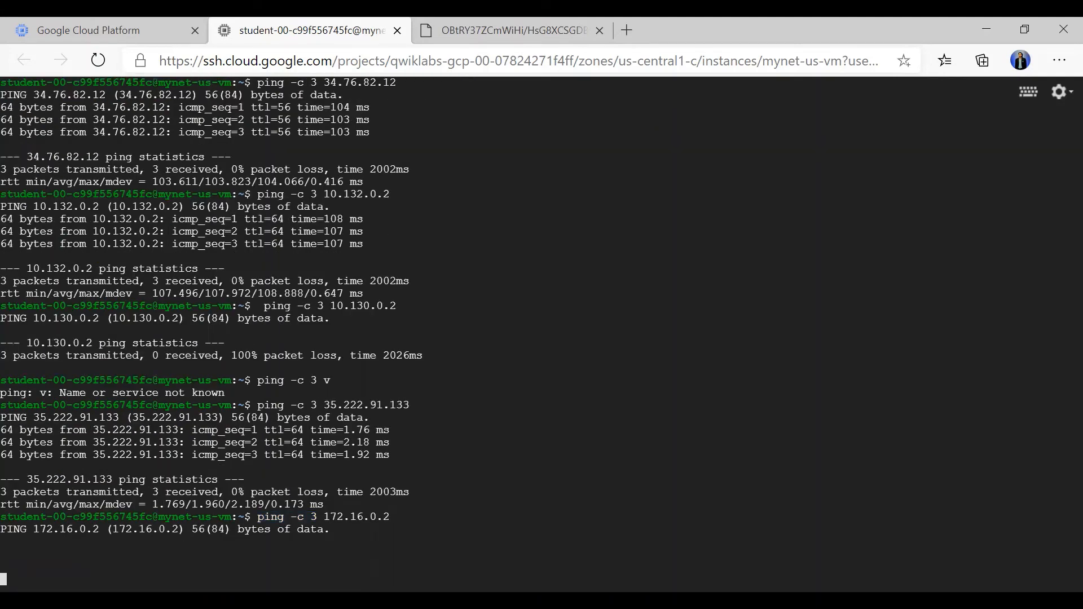
key("ctrl+c")
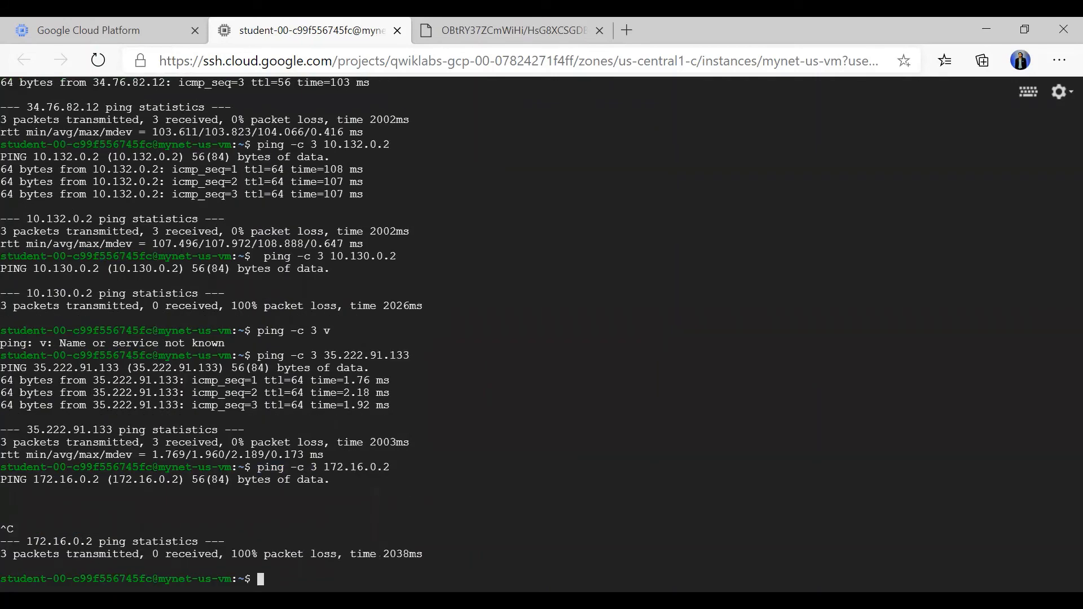
Copy the external IP of privatenet-us-vm and ping it from mynet-us-vm with ping -c 3 34.71.224.204.
key("ctrl+v")
left_click(123, 19)
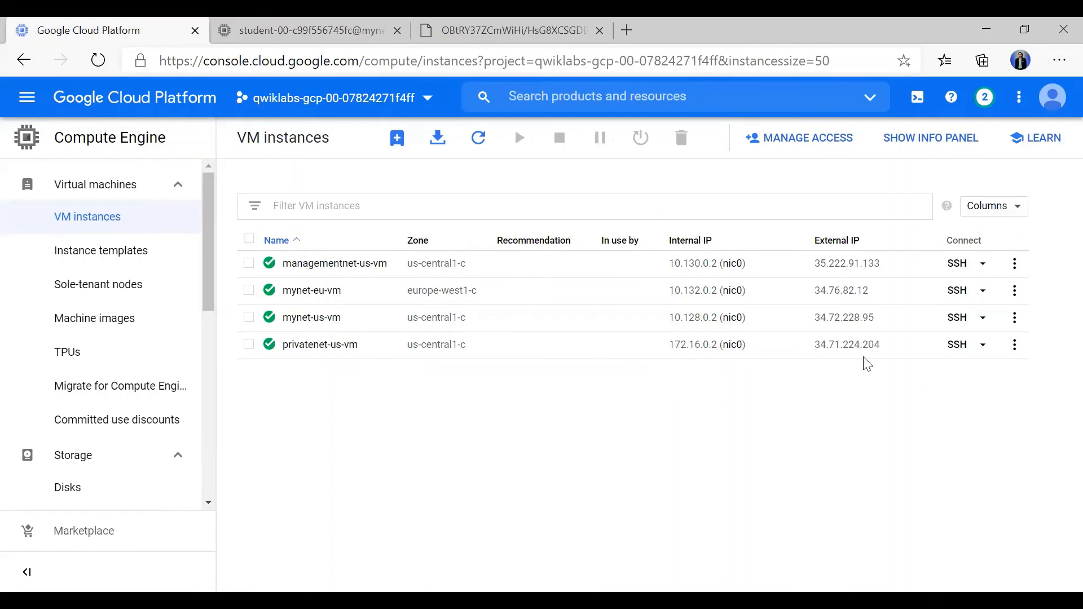
left_click(890, 345)
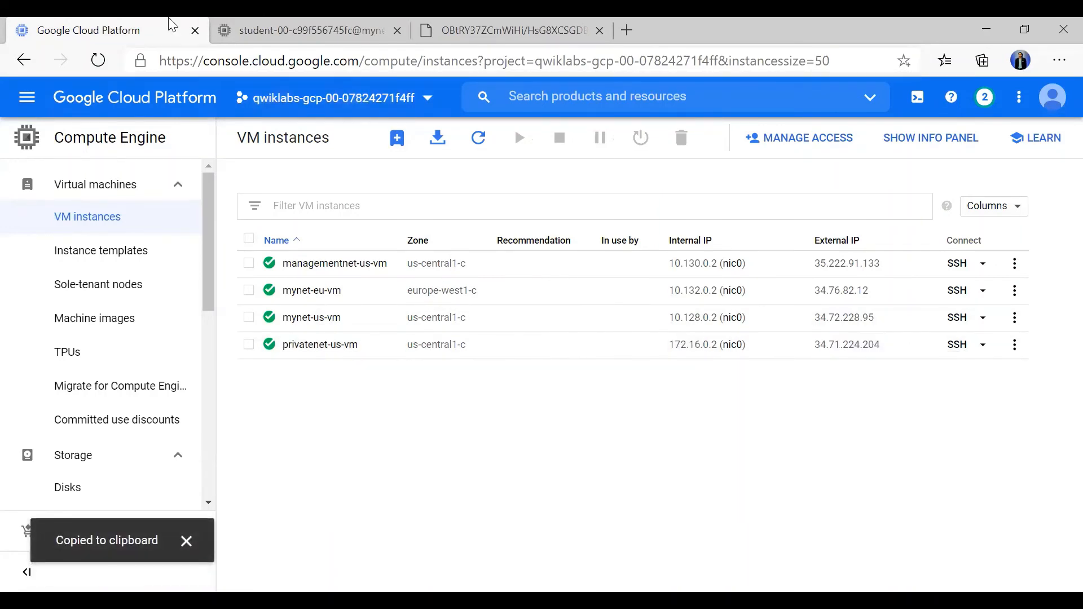
left_click(305, 30)
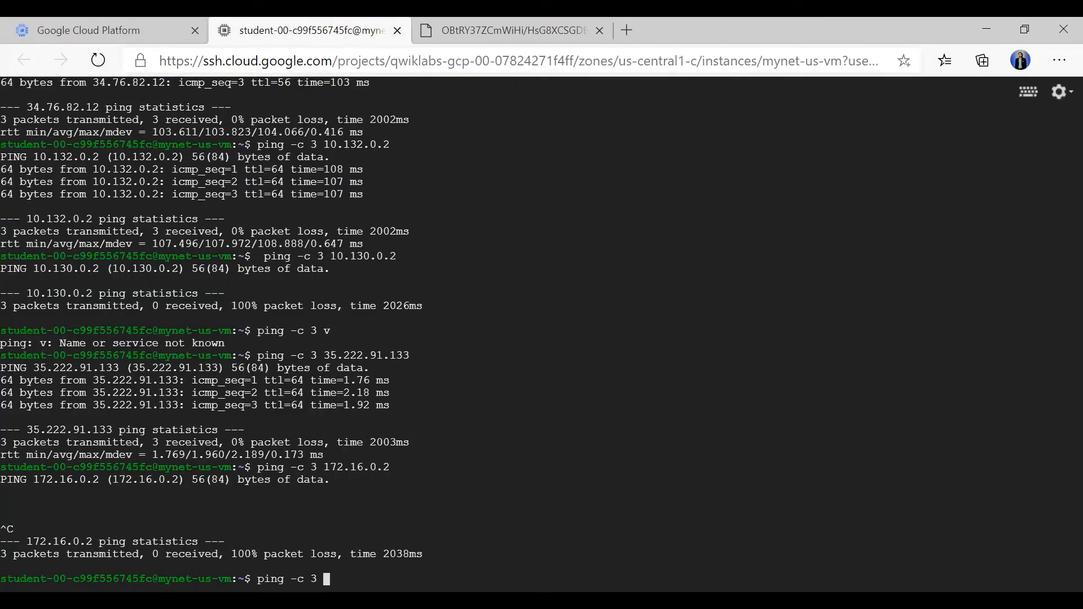
key("ctrl+v")
key("Return")
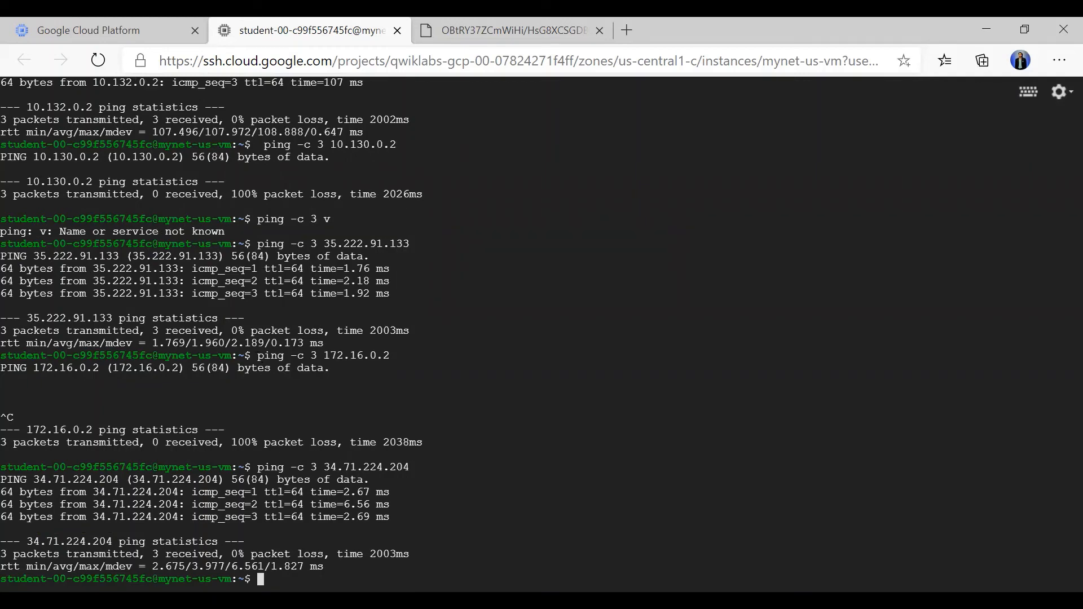
Check the appliance in the network diagram, start creating a new VM instance, and name it vm-appliance.
left_click(457, 23)
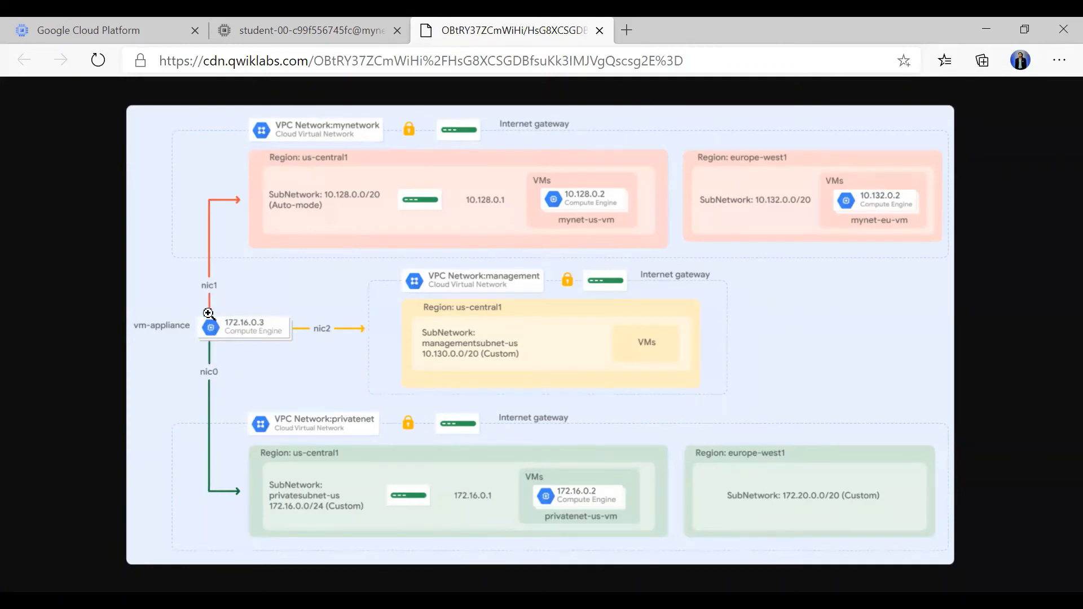
left_click(114, 25)
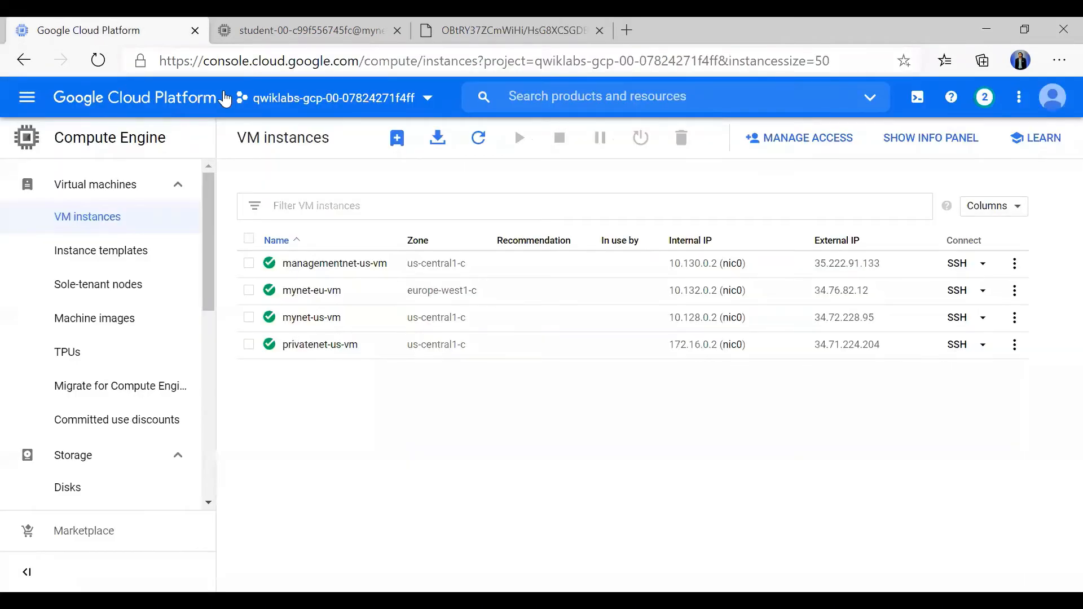
left_click(399, 141)
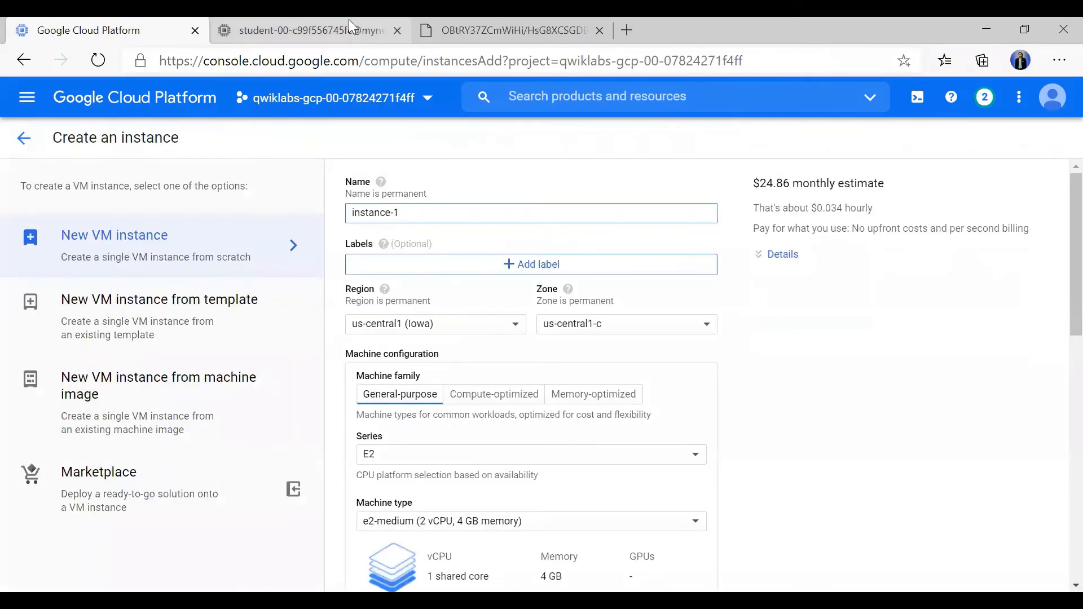
key("alt+Tab")
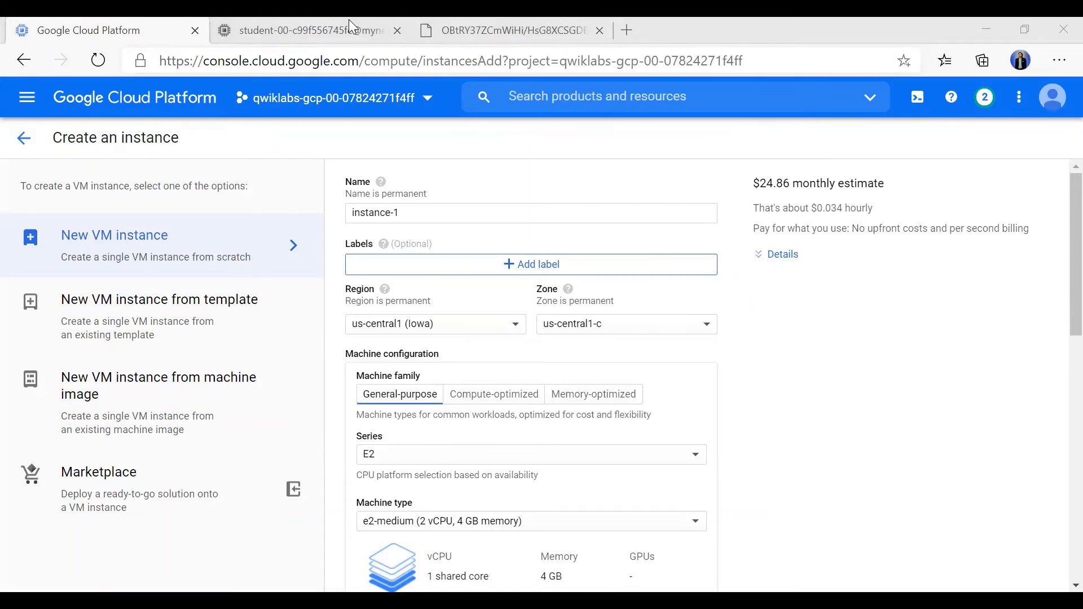
key("alt+Tab")
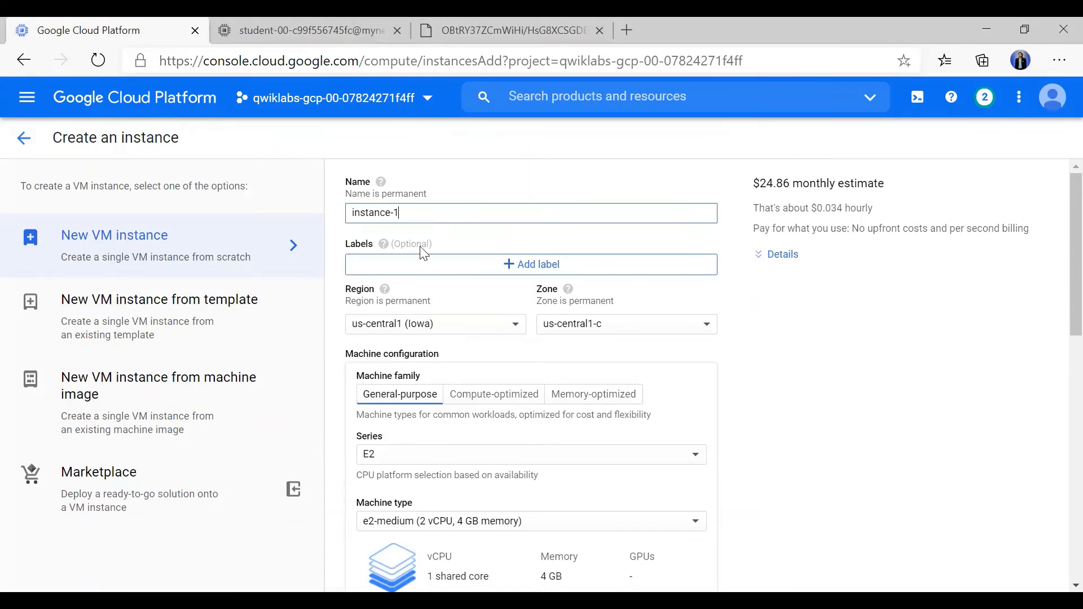
key("ctrl+a")
key("ctrl+v")
left_click(424, 254)
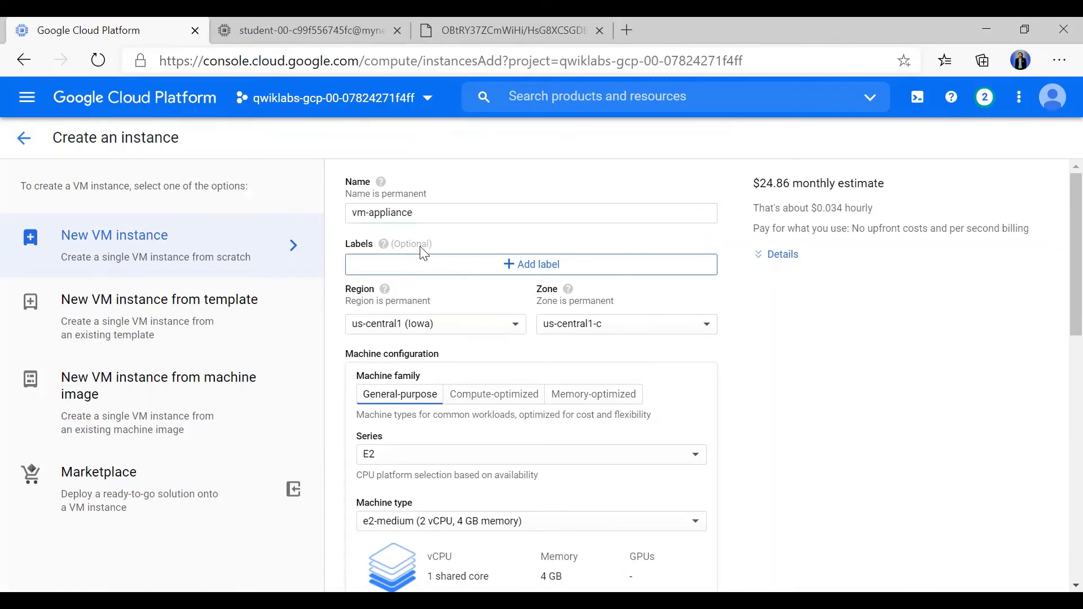
Set the machine series of the vm-appliance instance to N1.
key("alt+Tab")
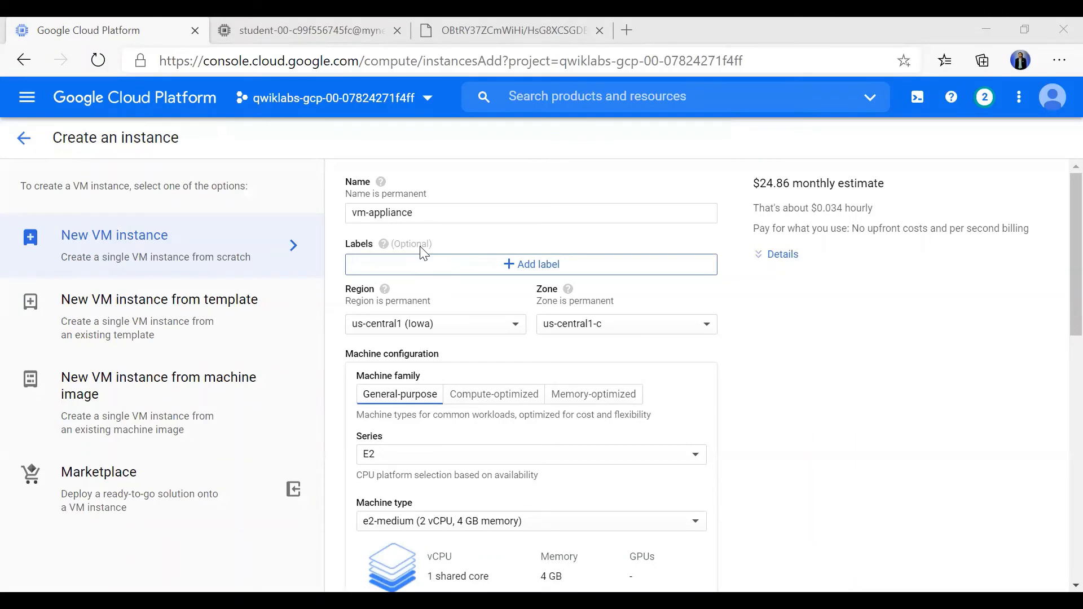
left_click(423, 450)
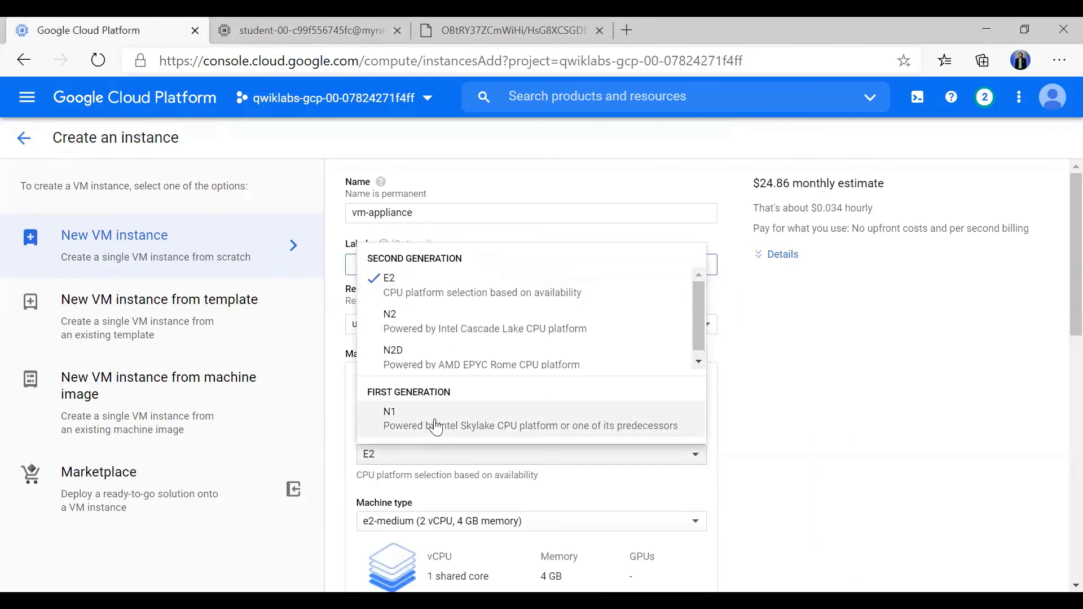
left_click(436, 427)
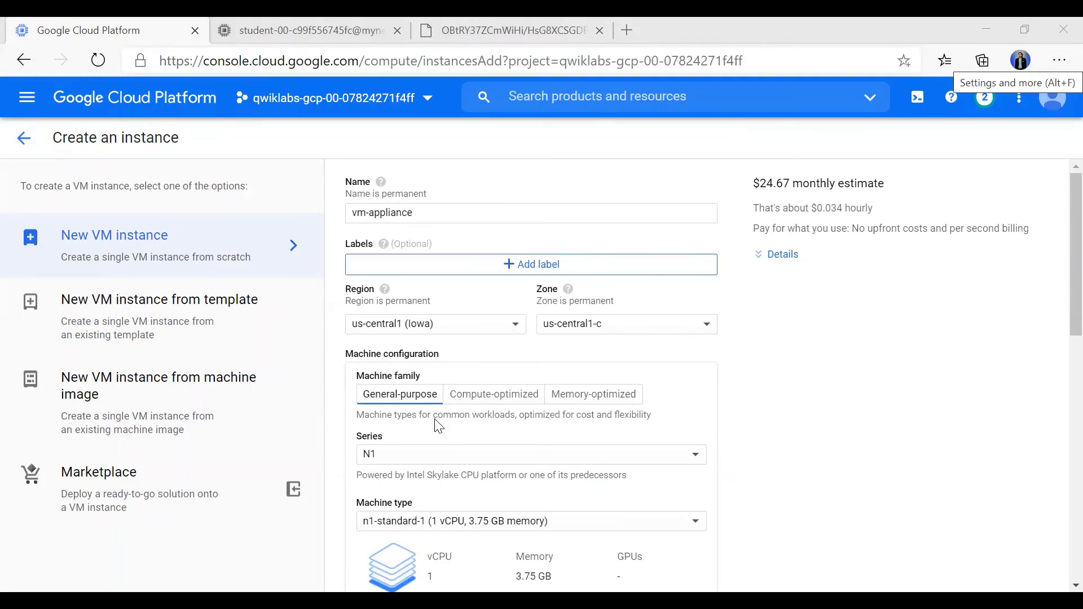
Set the machine type of the vm-appliance instance to n1-standard-4 (4 vCPU, 15 GB memory).
scroll(439, 427, "down", 2)
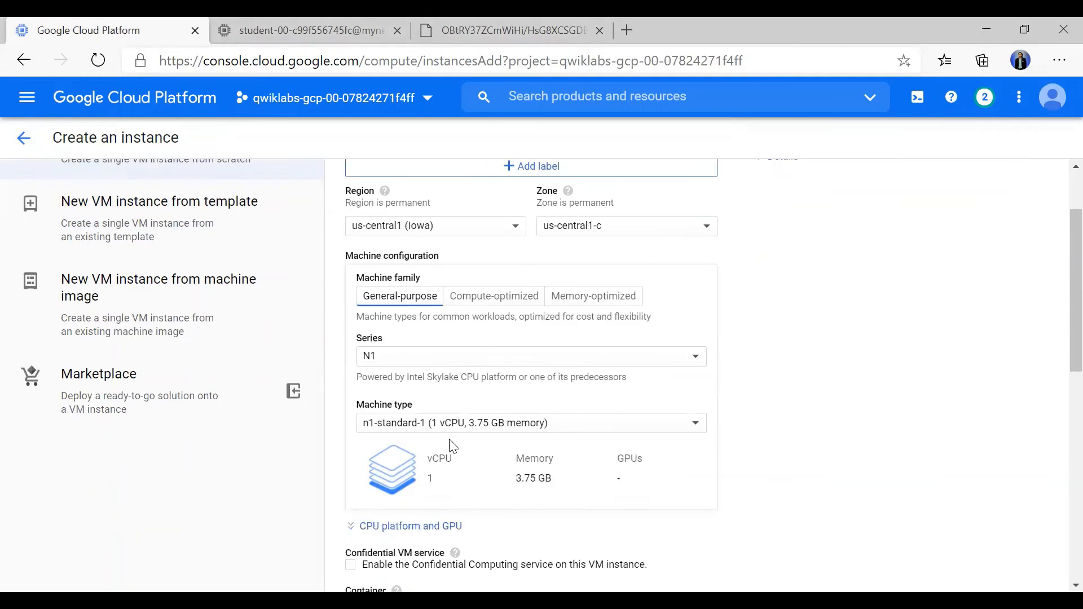
left_click(437, 422)
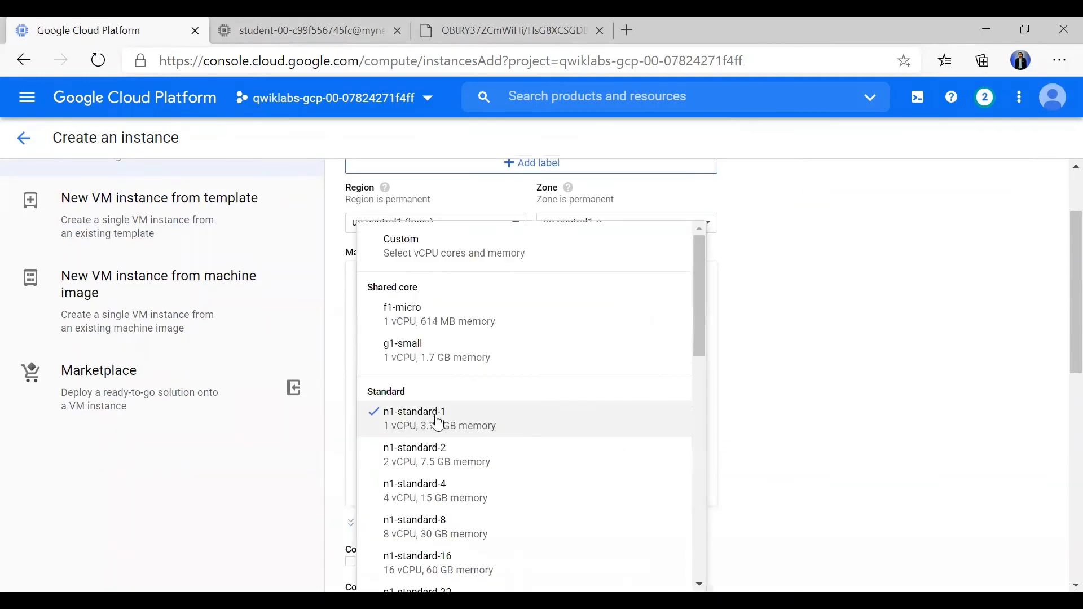
left_click(439, 503)
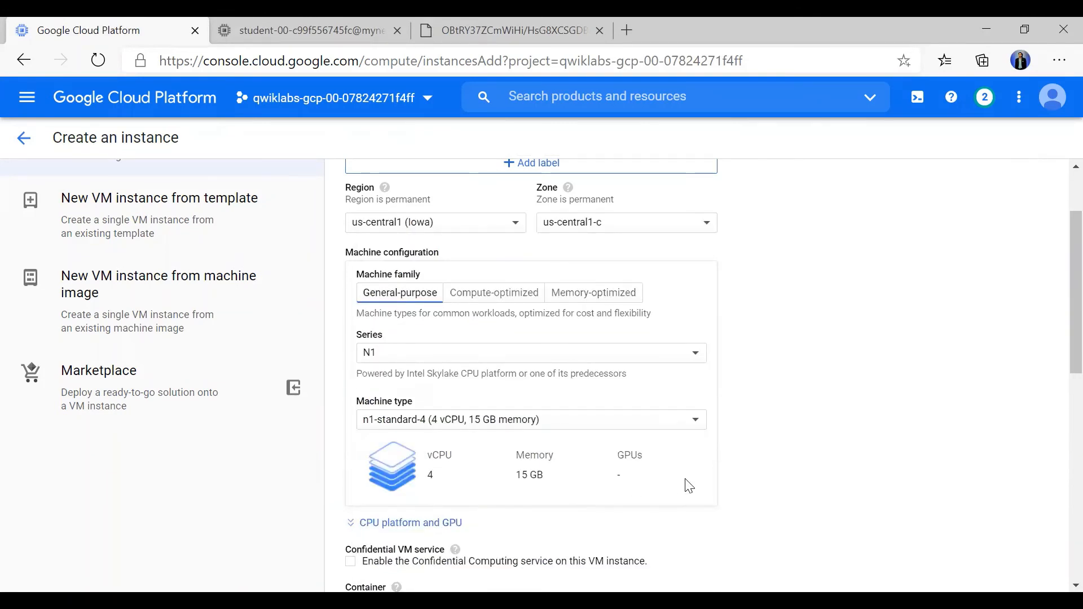
In the instance's networking settings, add a network interface on privatenet with subnetwork privatesubnet-us.
scroll(689, 486, "down", 8)
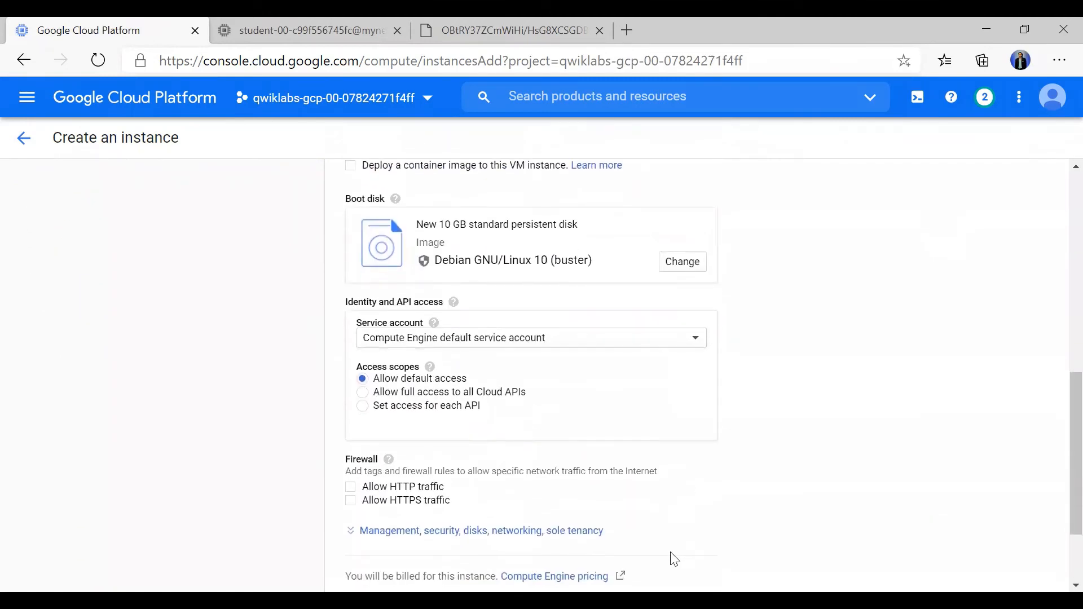
scroll(675, 560, "down", 3)
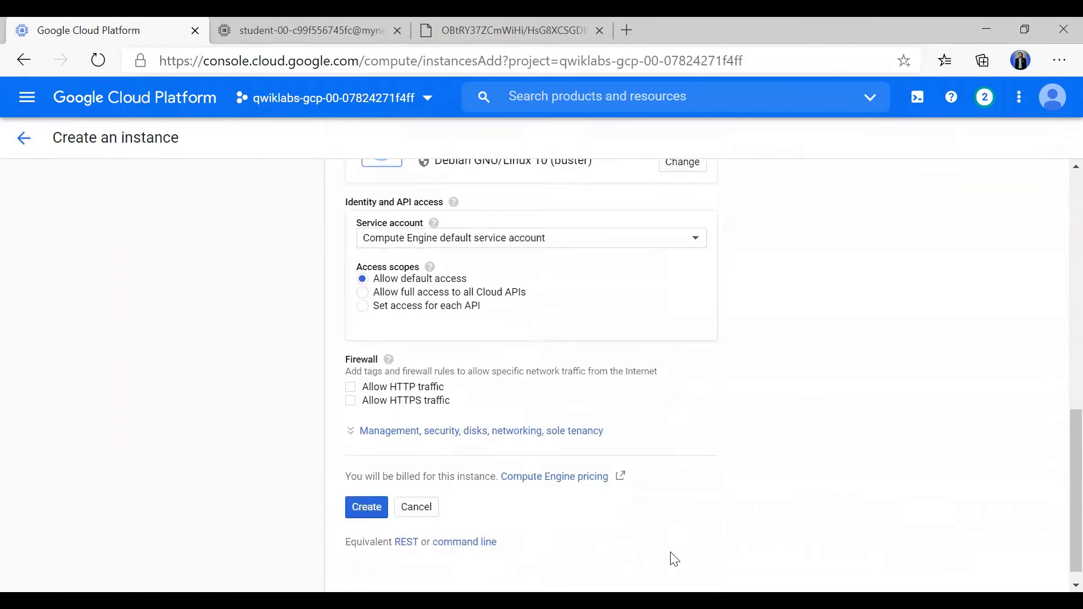
left_click(492, 419)
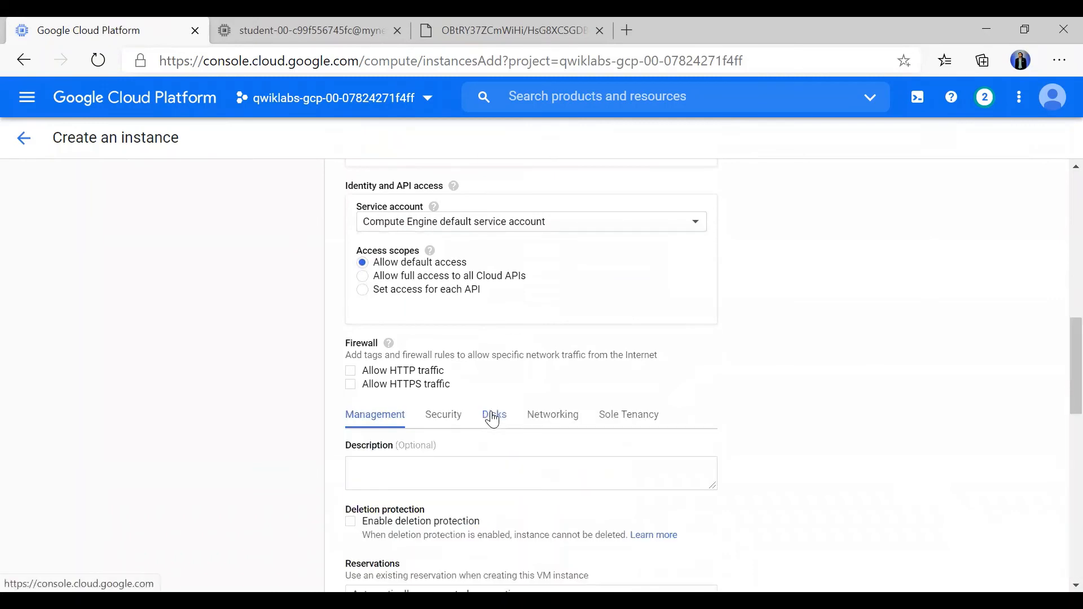
left_click(556, 423)
scroll(557, 425, "down", 5)
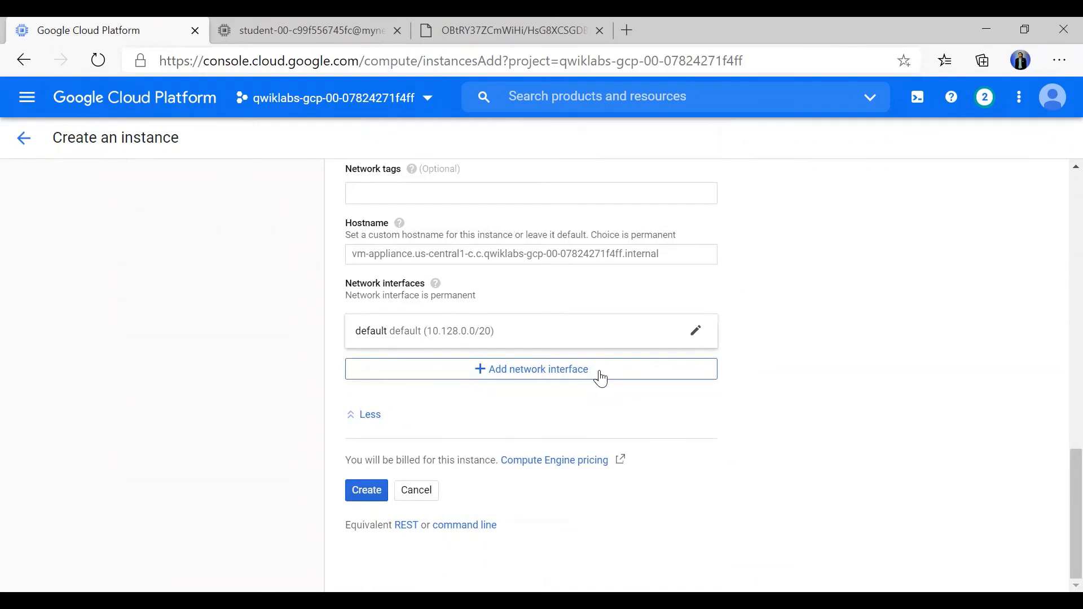
key("alt+Tab")
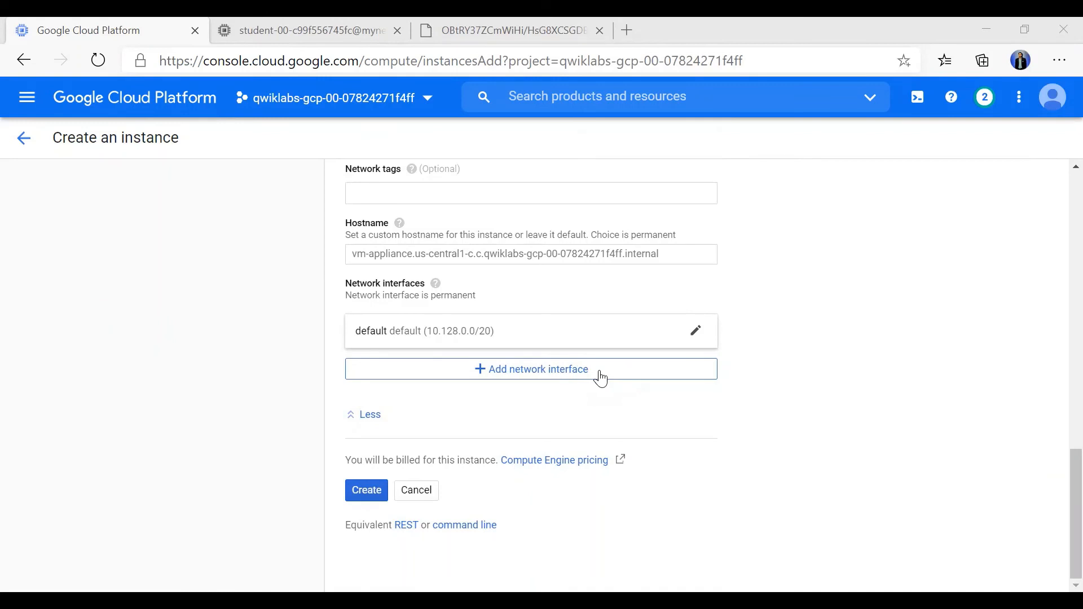
left_click(601, 379)
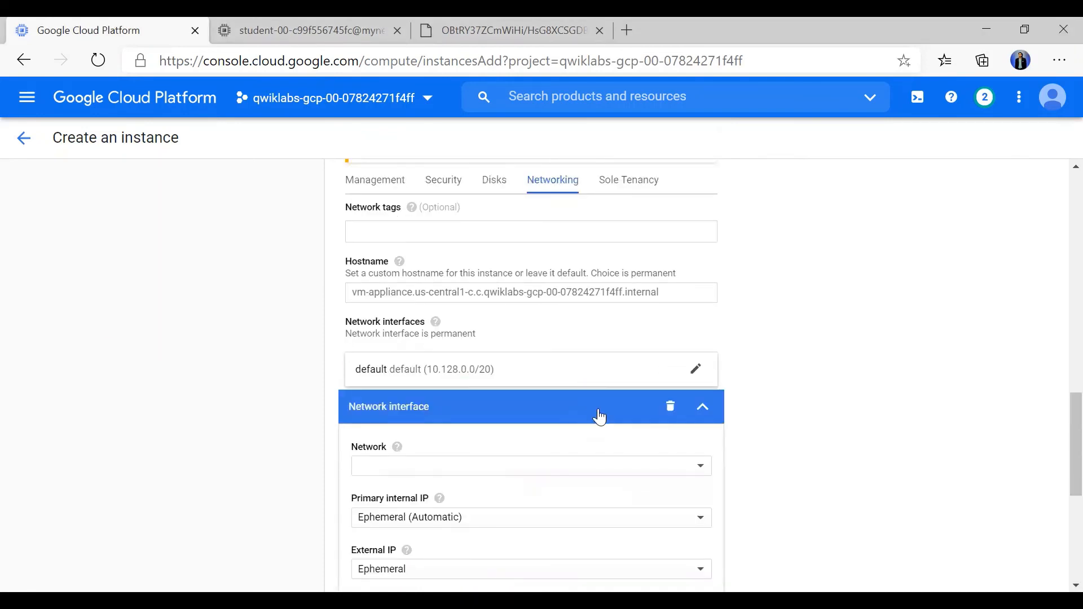
scroll(599, 420, "down", 2)
left_click(463, 338)
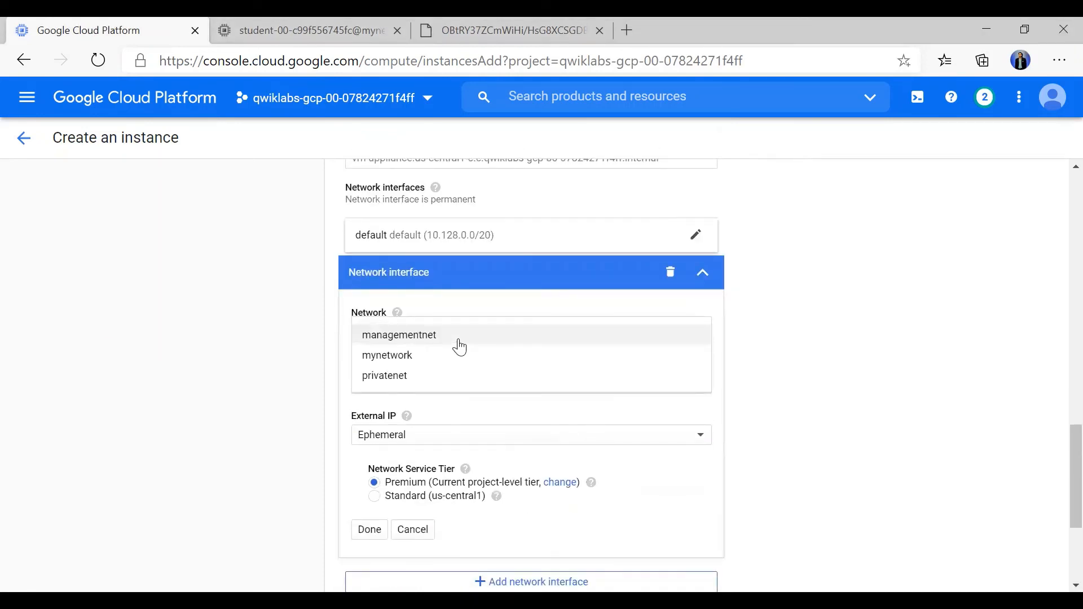
left_click(453, 384)
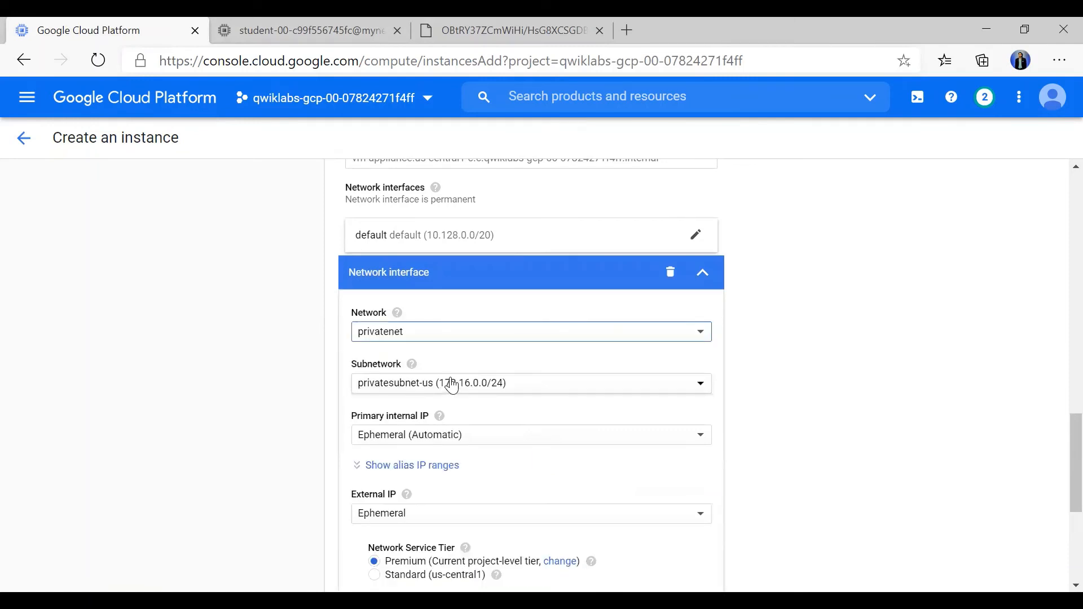
scroll(394, 411, "down", 5)
left_click(370, 361)
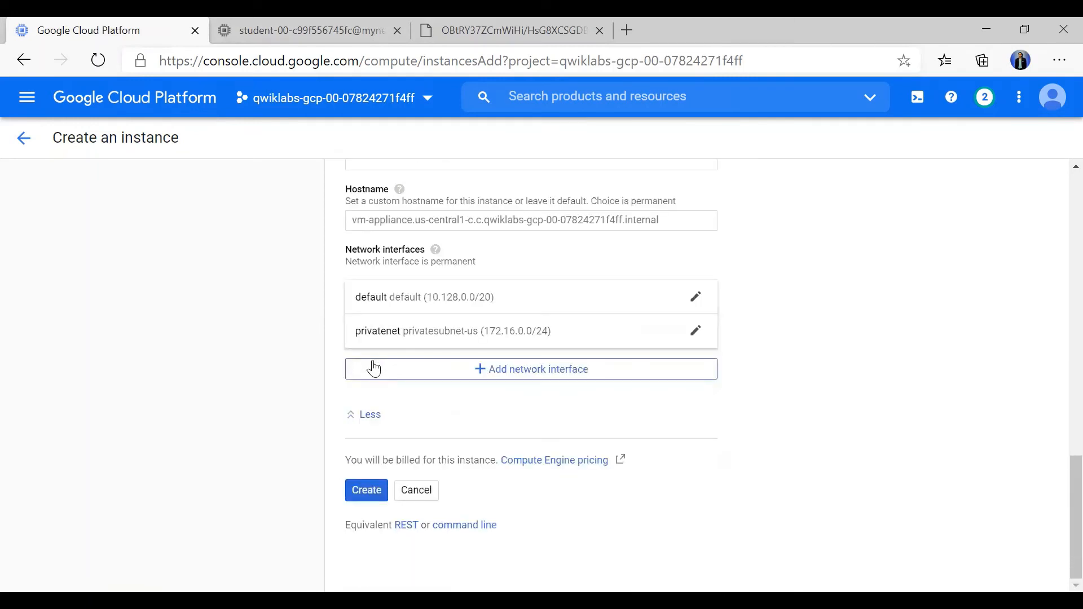
Add another network interface on managementnet with subnetwork managementsubnet-us.
left_click(511, 417)
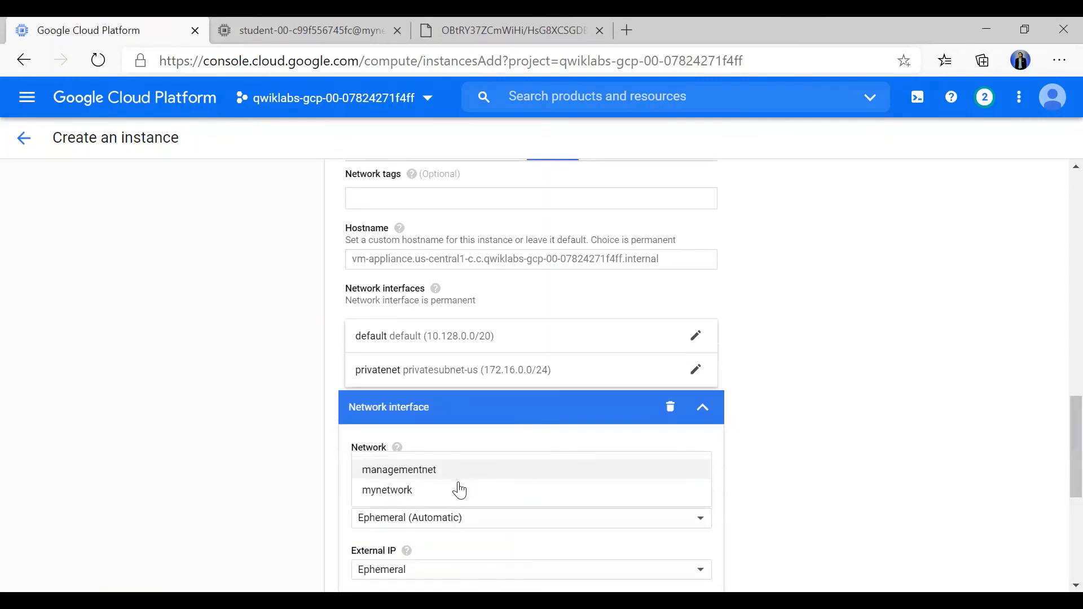
left_click(464, 477)
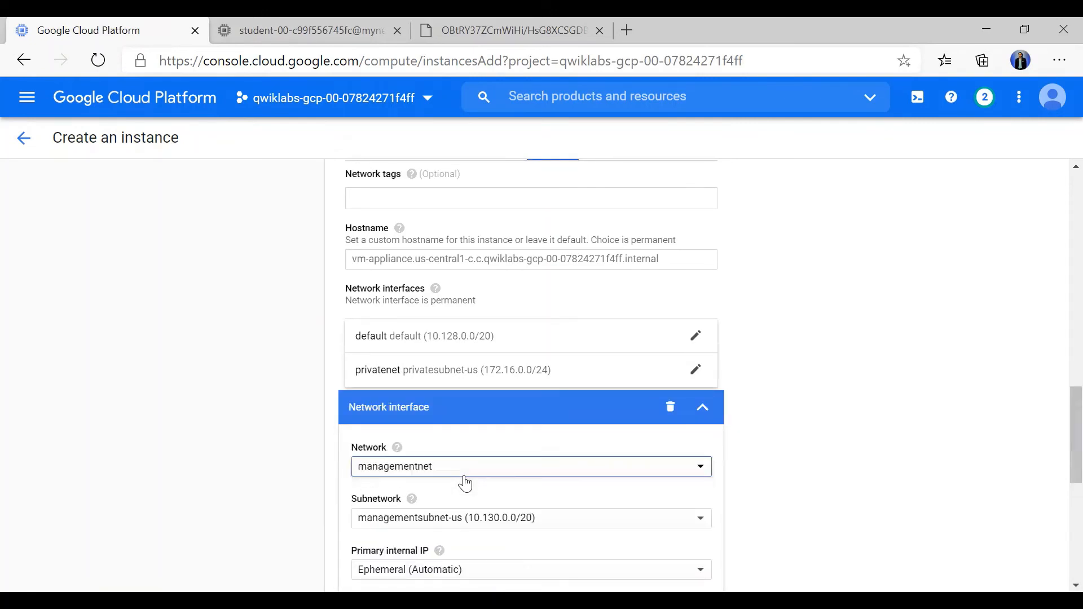
scroll(464, 480, "down", 4)
left_click(378, 507)
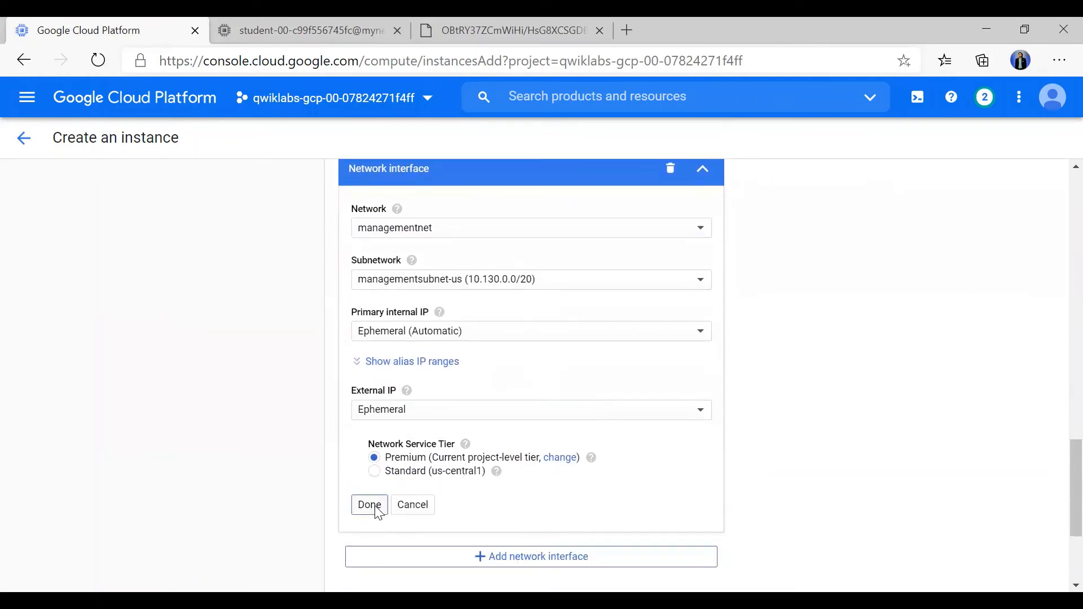
Check the network diagram for the remaining connection and add a network interface on mynetwork with the mynetwork subnetwork.
left_click(233, 21)
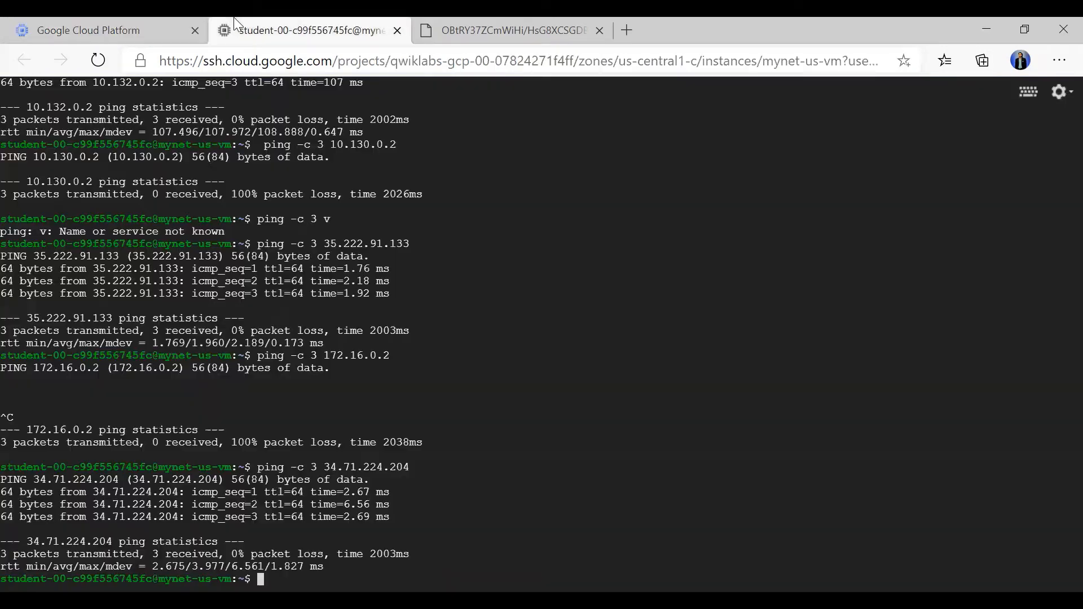
left_click(448, 20)
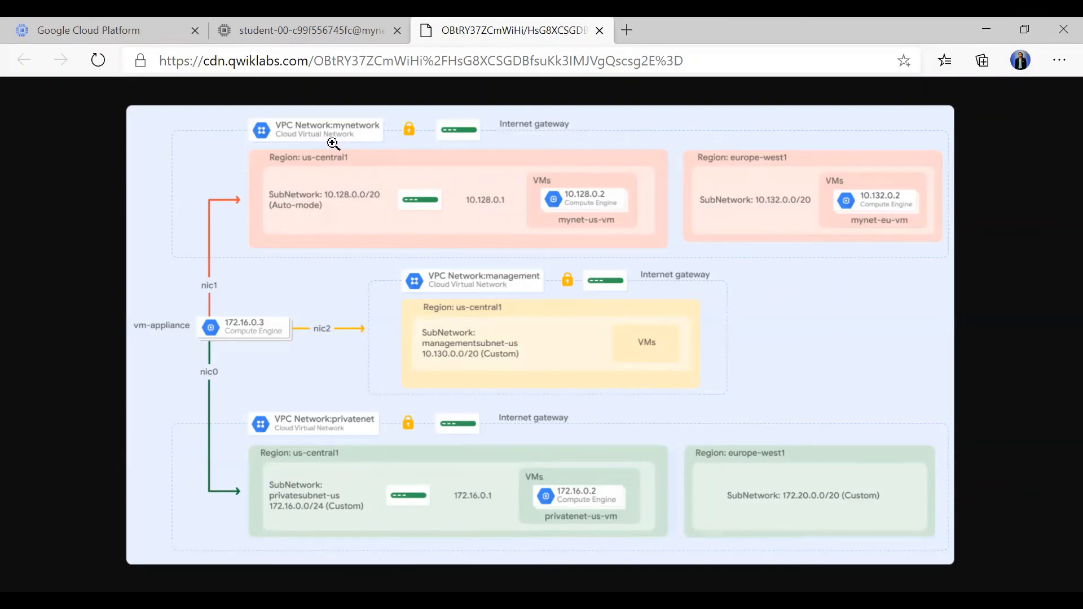
key("alt+Tab")
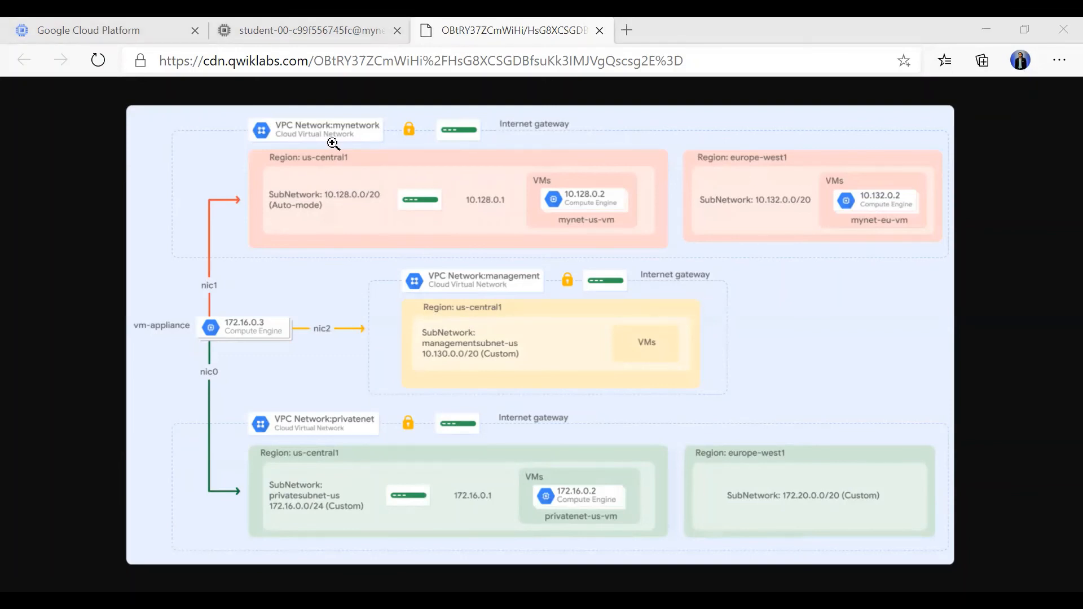
left_click(90, 27)
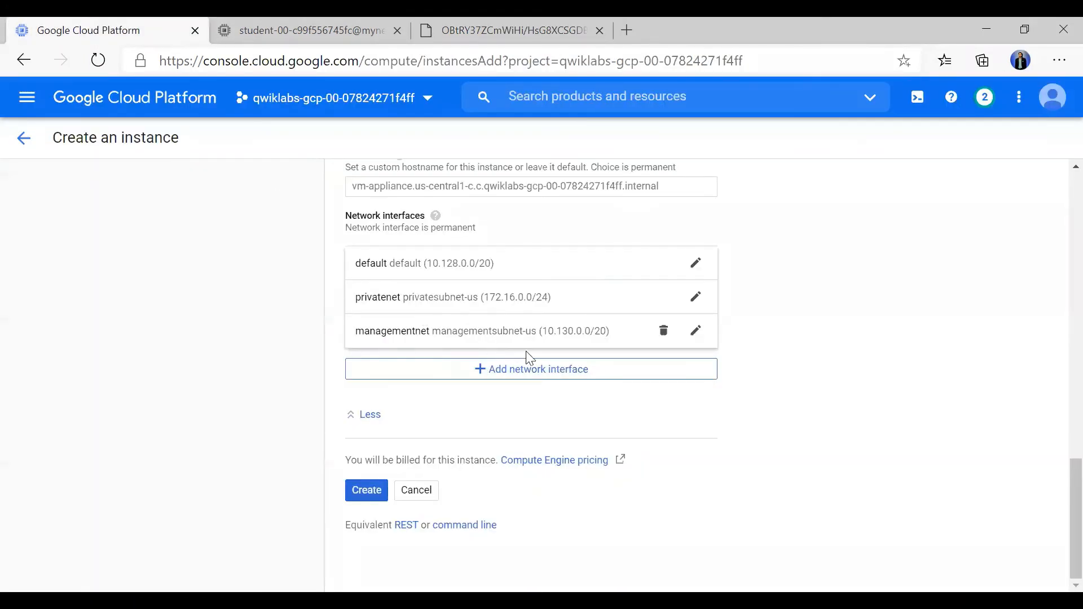
left_click(523, 377)
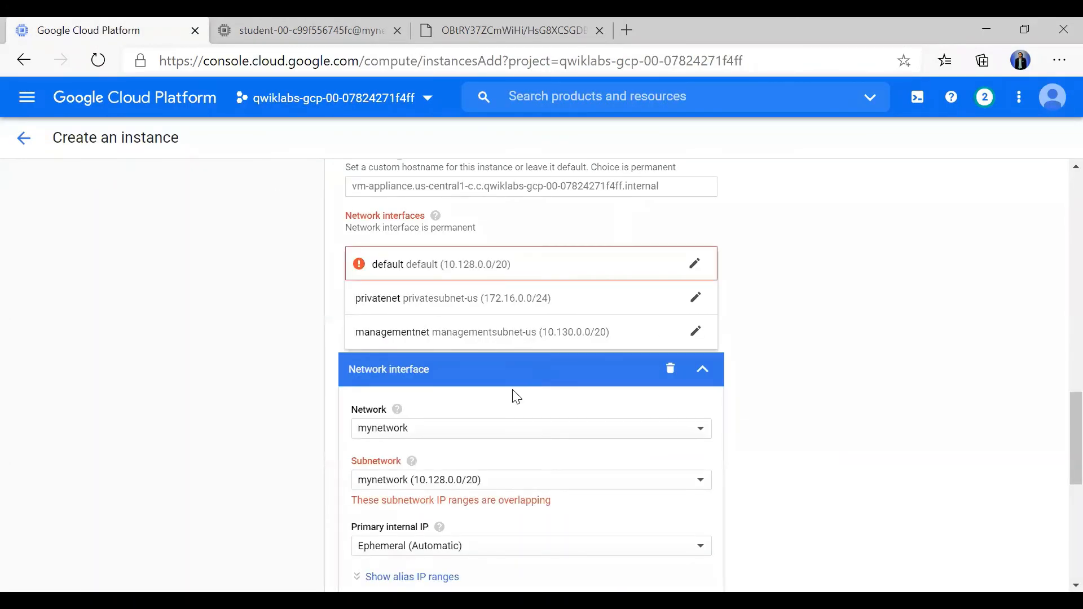
left_click(504, 435)
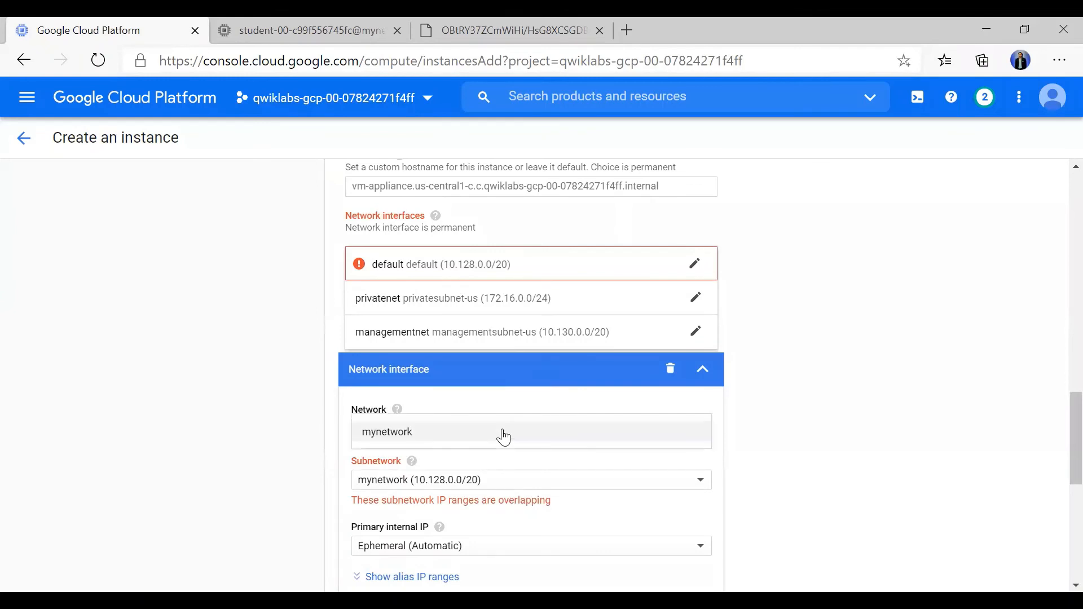
left_click(498, 445)
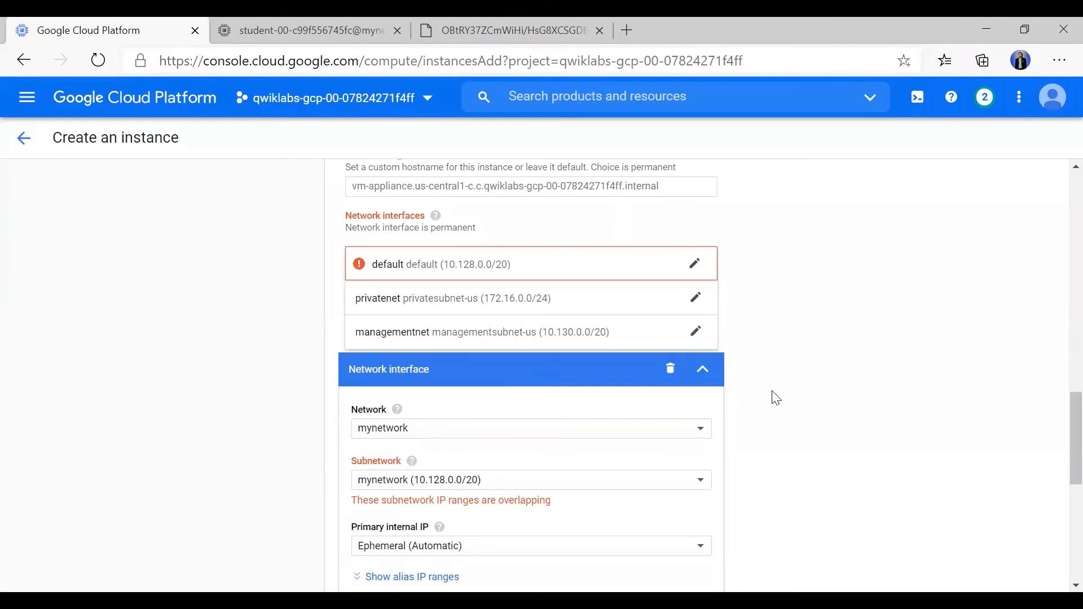
scroll(726, 402, "down", 3)
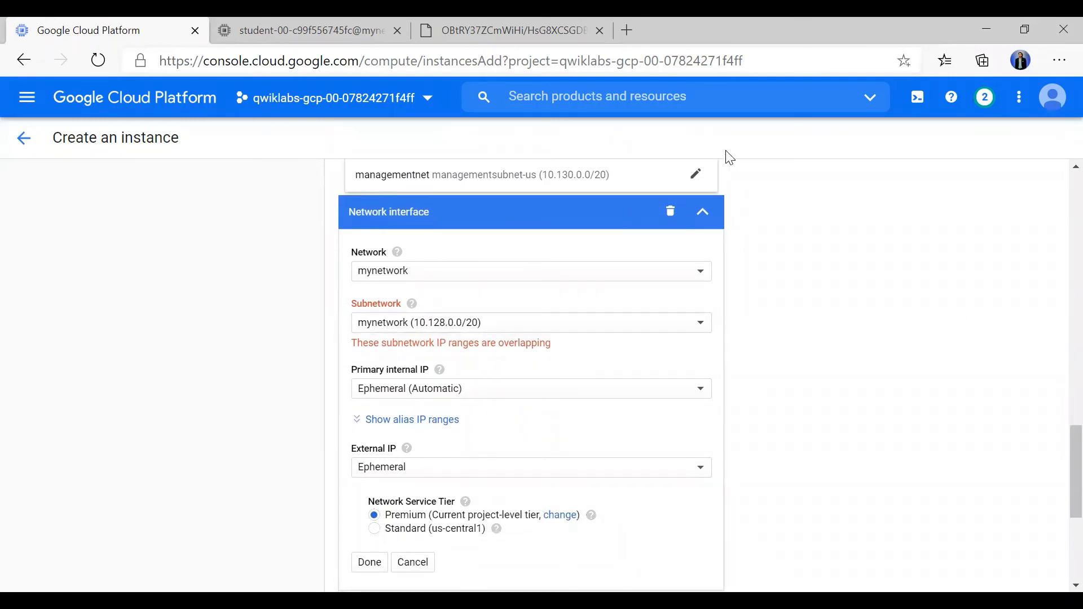
Delete the default network interface from the vm-appliance instance.
left_click(696, 174)
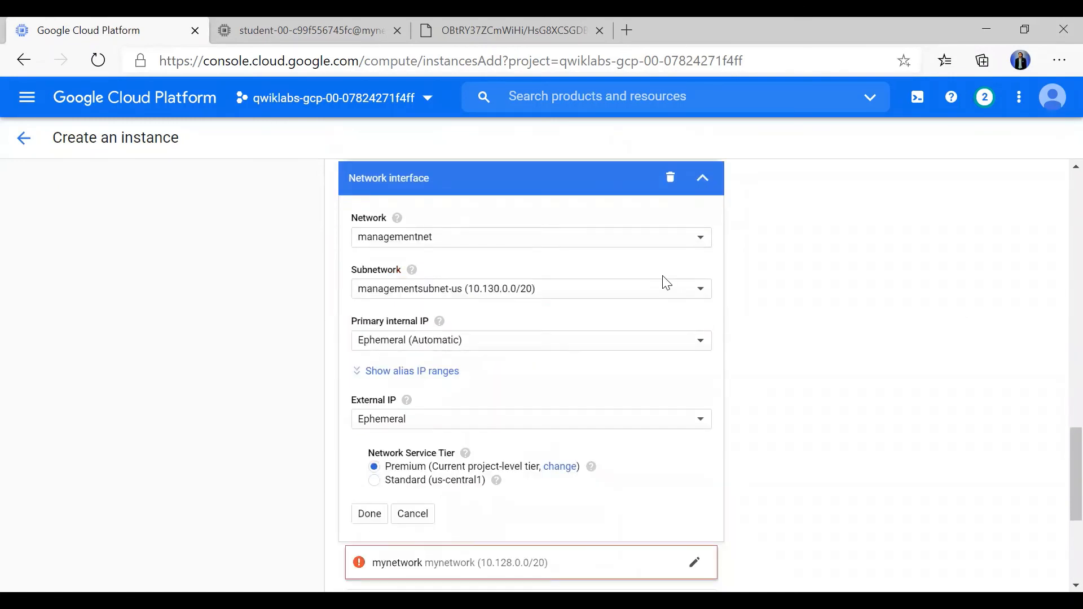
scroll(666, 282, "up", 2)
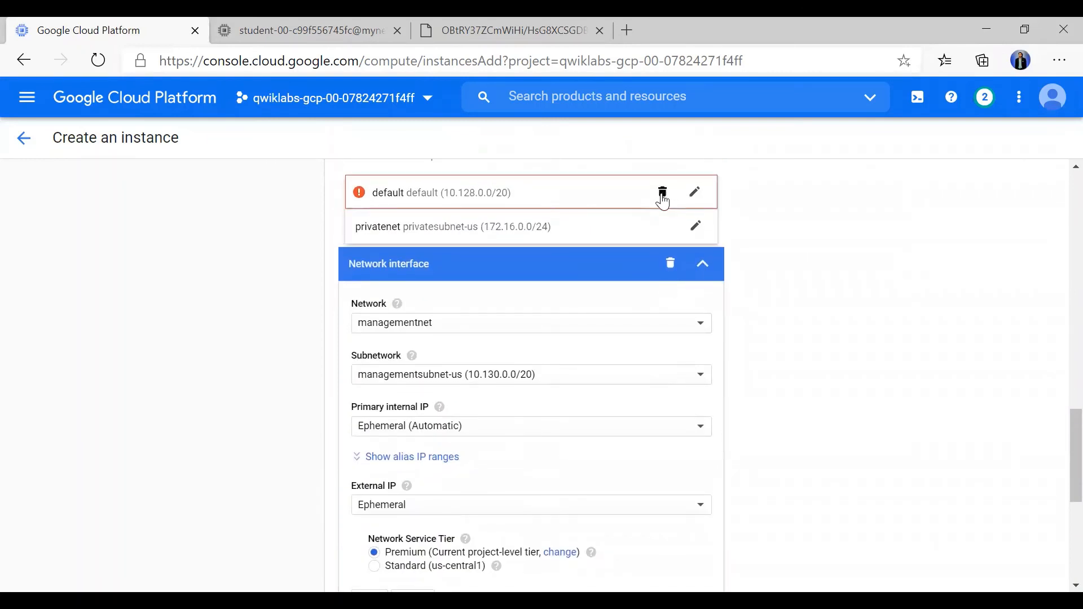
left_click(663, 194)
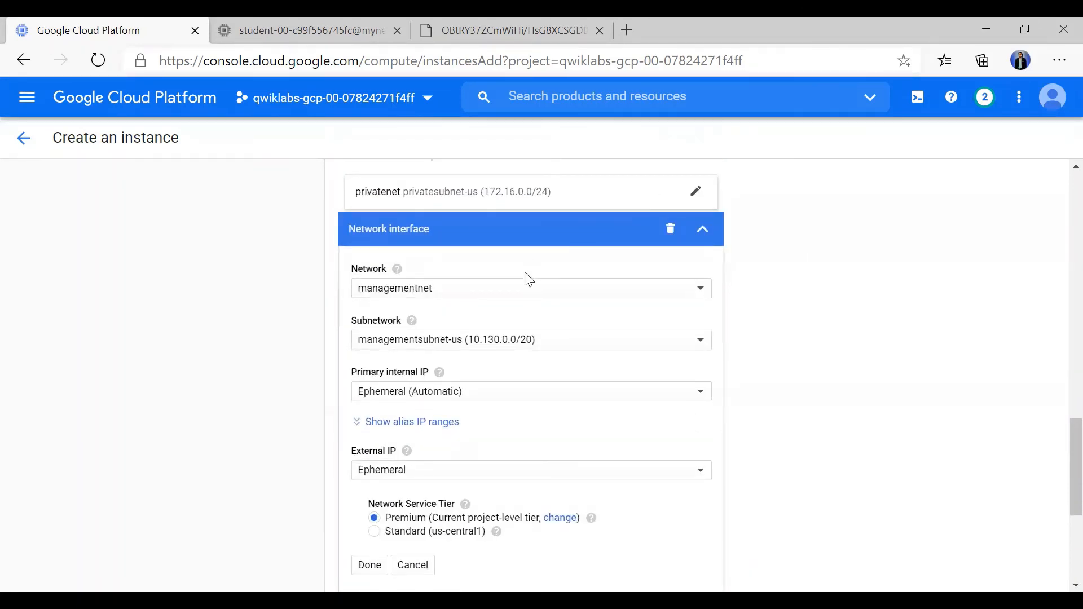
Keep managementnet as the network of the interface open for editing and finish editing it.
scroll(524, 287, "up", 1)
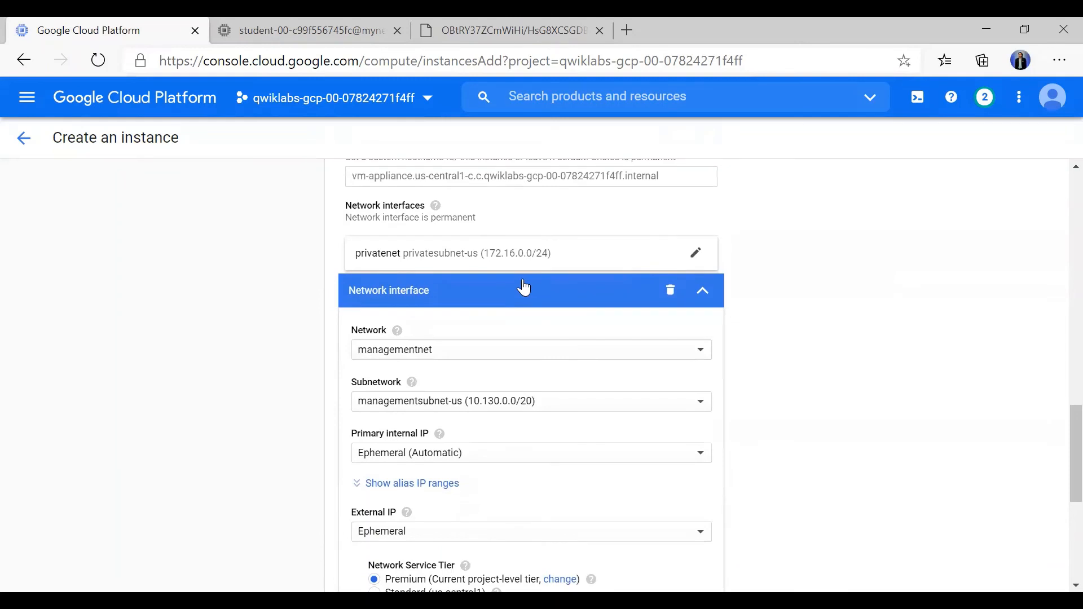
scroll(496, 343, "up", 2)
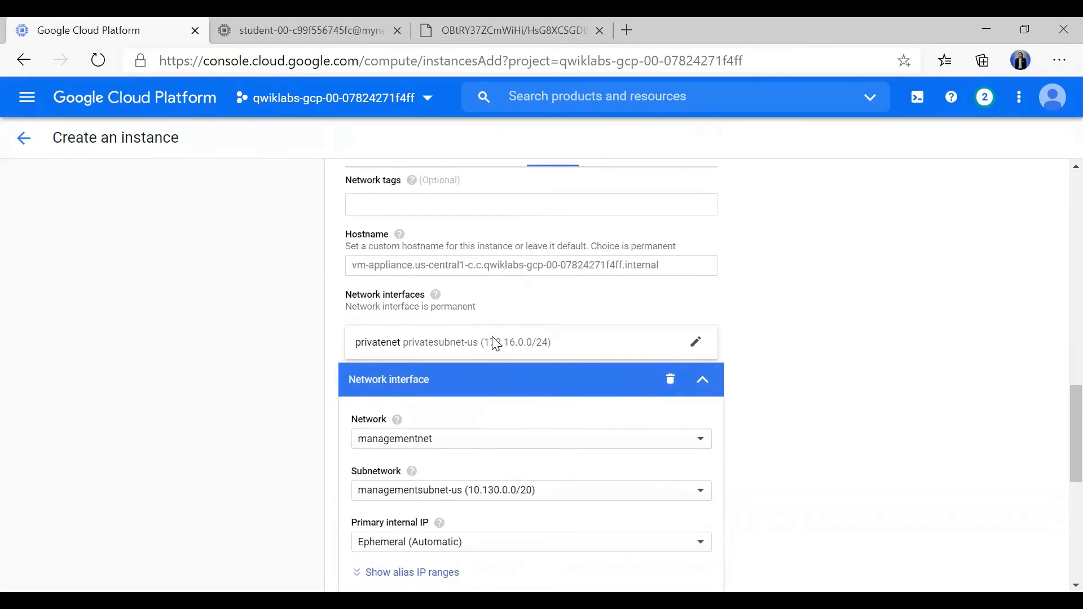
scroll(492, 337, "down", 3)
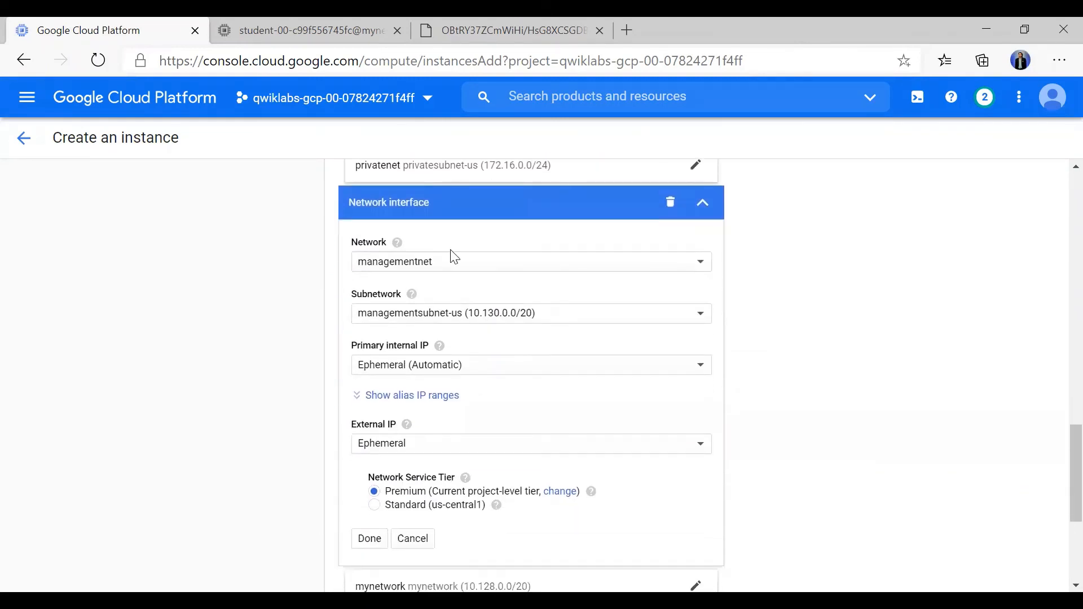
left_click(447, 265)
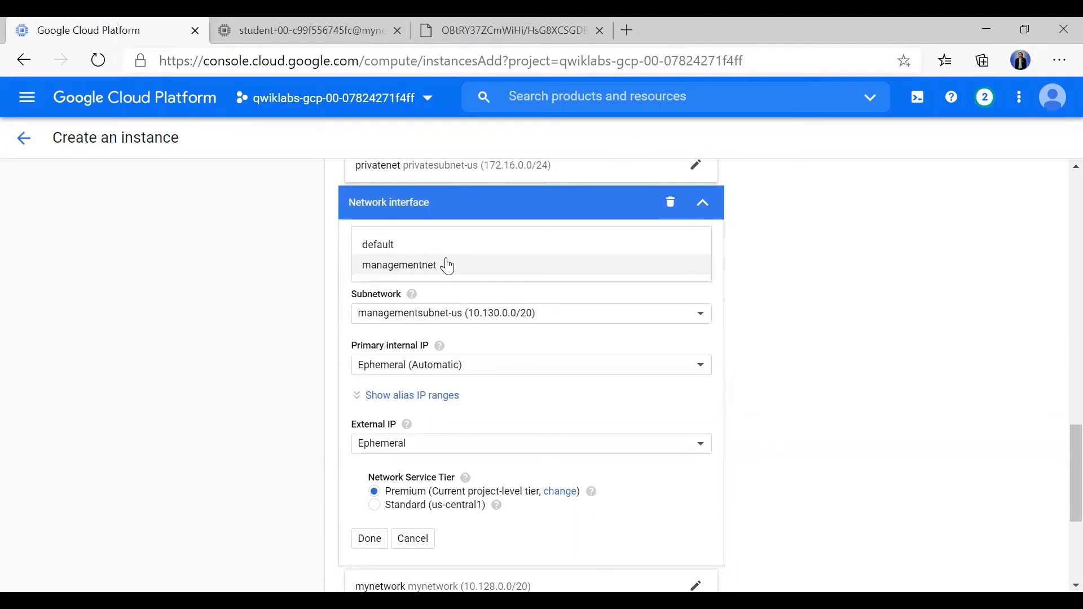
left_click(447, 264)
scroll(433, 400, "down", 3)
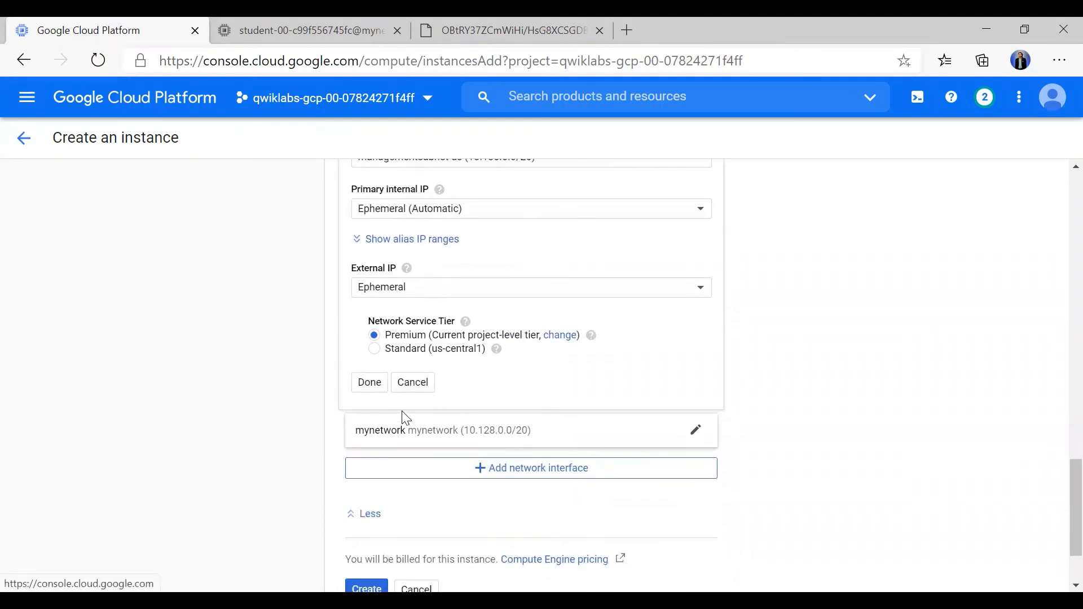
left_click(370, 382)
scroll(442, 361, "up", 1)
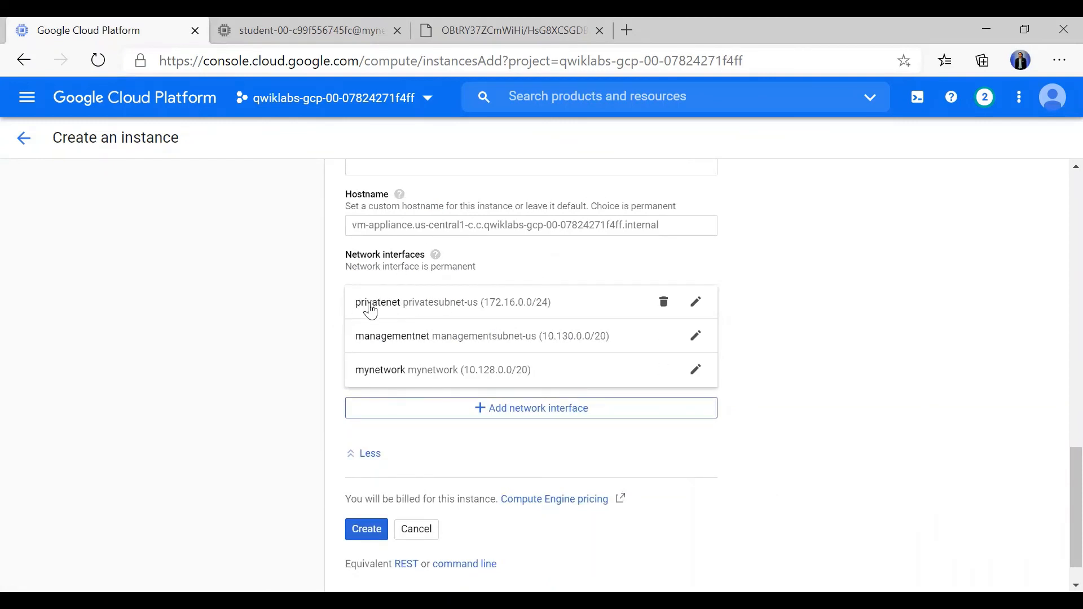
Compare the configured interfaces with the network diagram and create the vm-appliance instance.
left_click(310, 18)
left_click(463, 18)
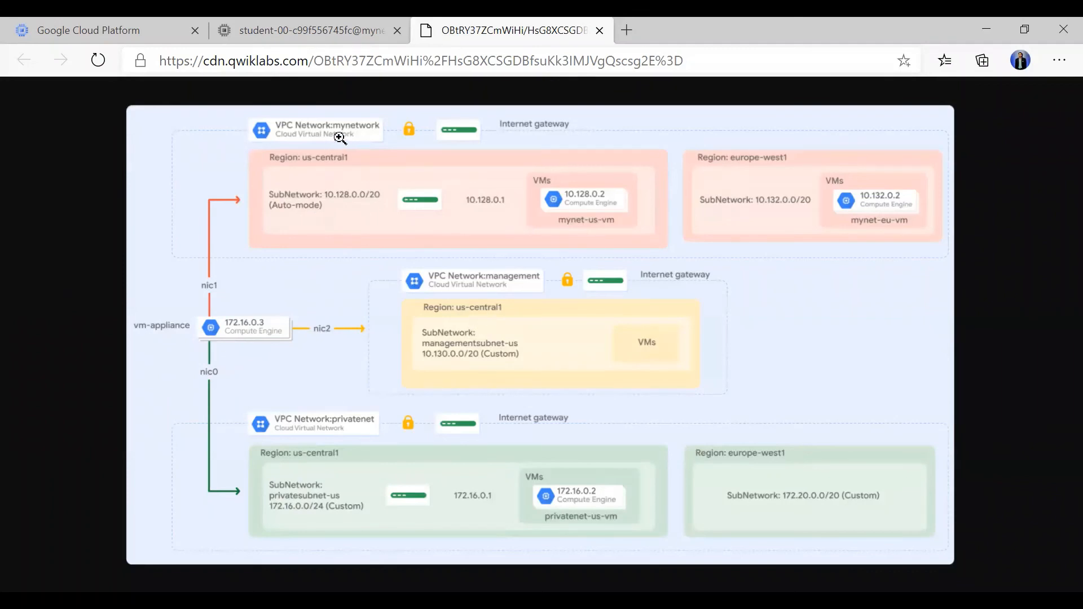
left_click(75, 24)
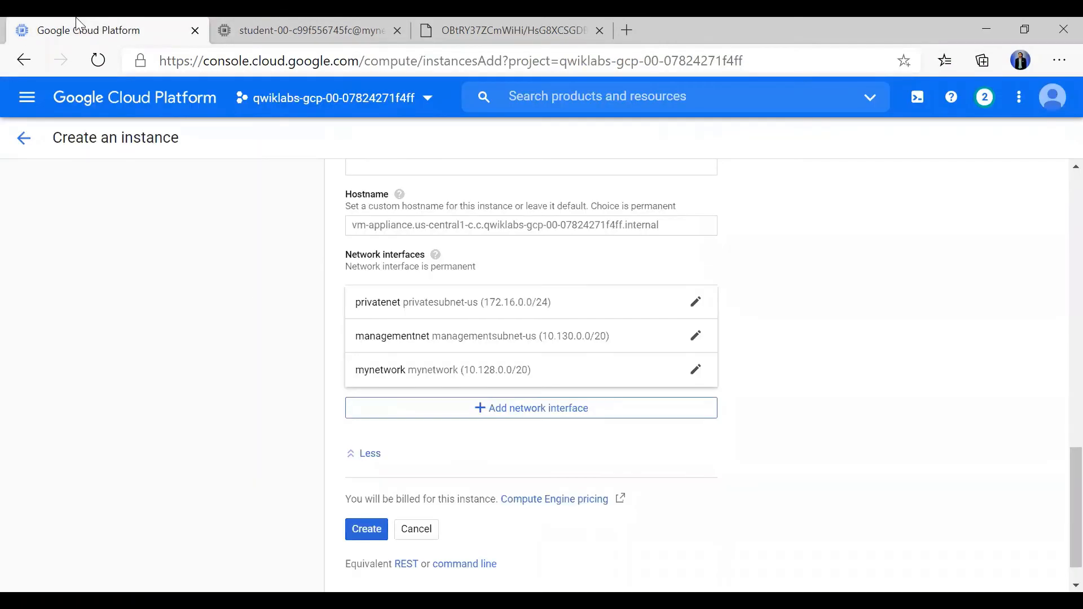
left_click(367, 528)
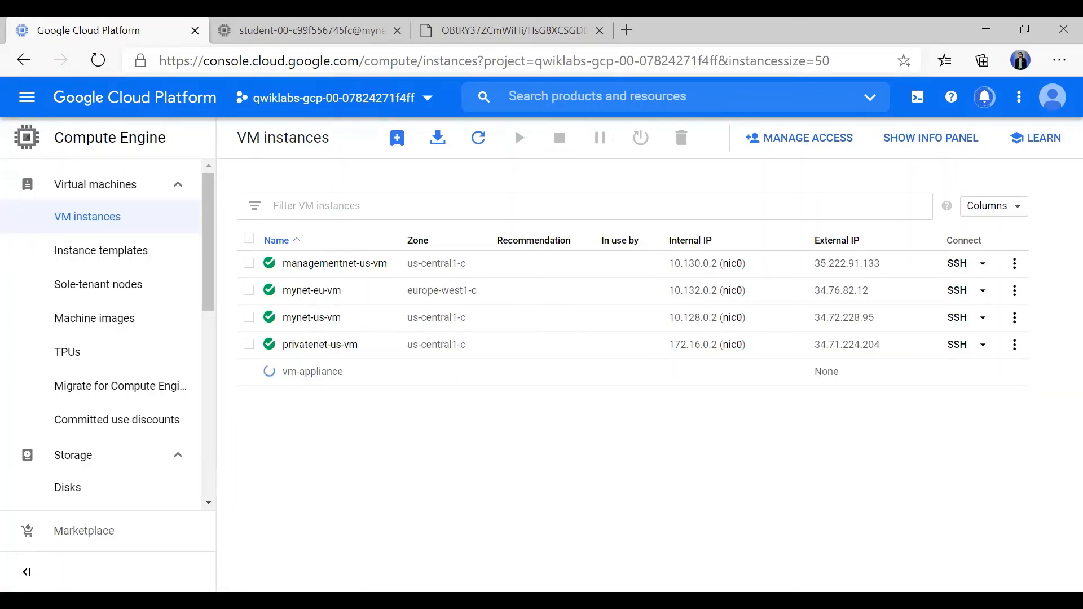
Open an SSH session to vm-appliance and check its connections in the network diagram.
left_click(958, 373)
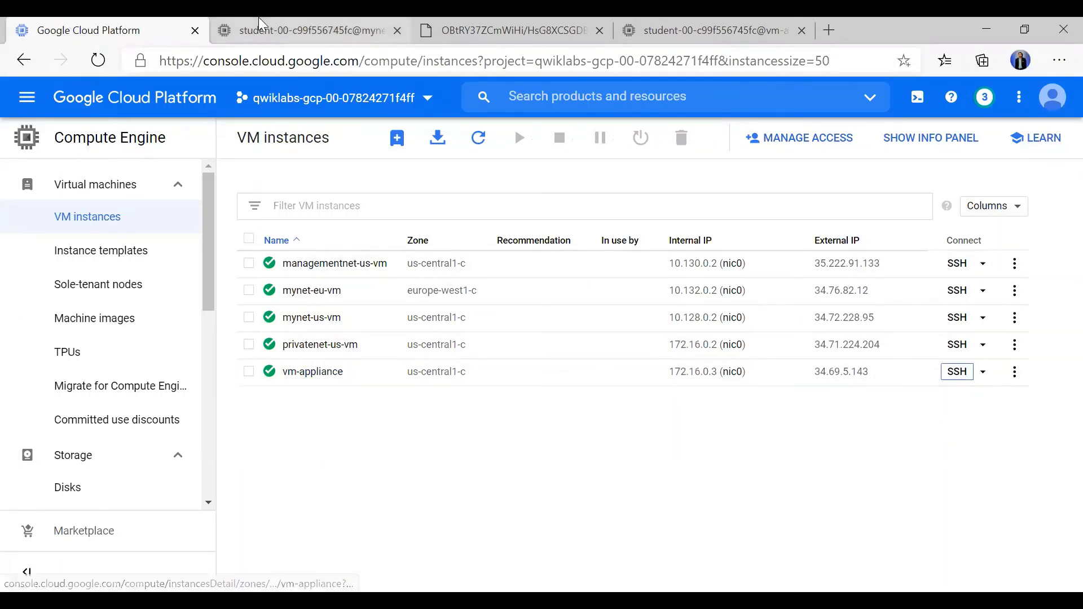
left_click_drag(446, 28, 315, 29)
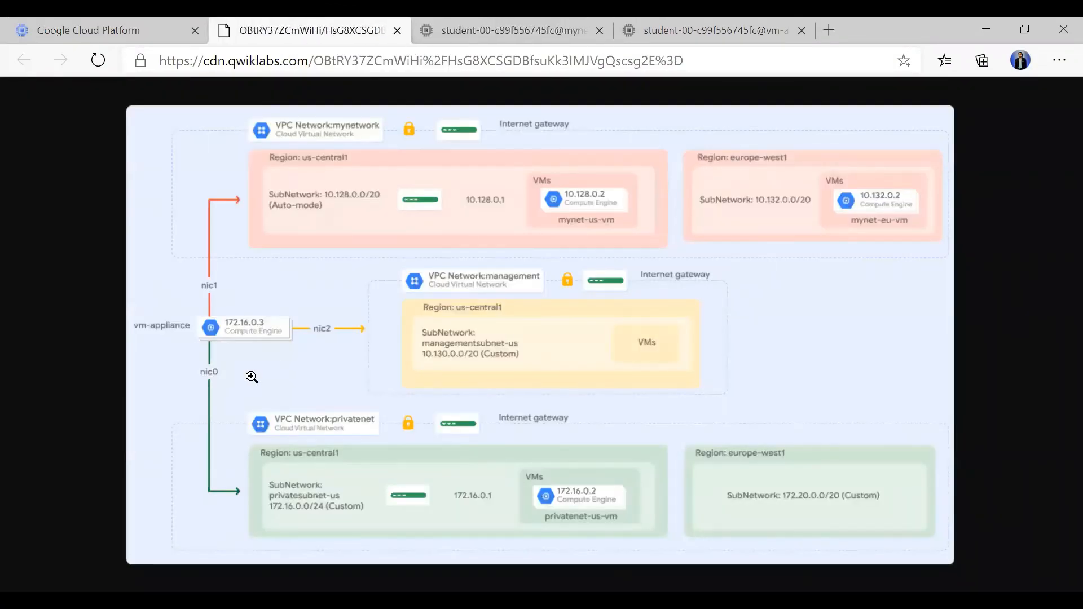
left_click(53, 25)
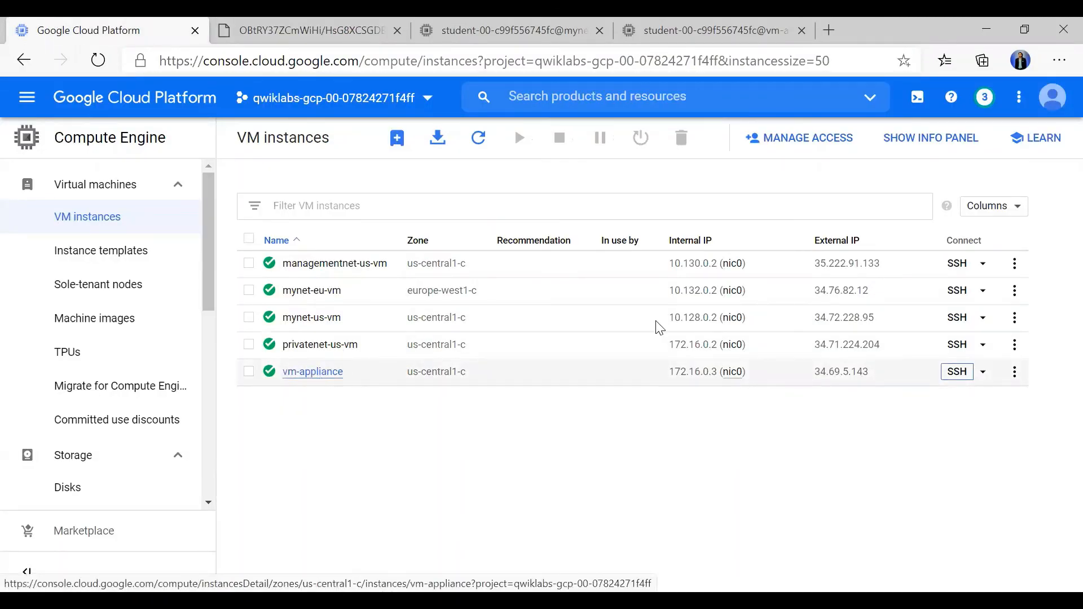
left_click(942, 378)
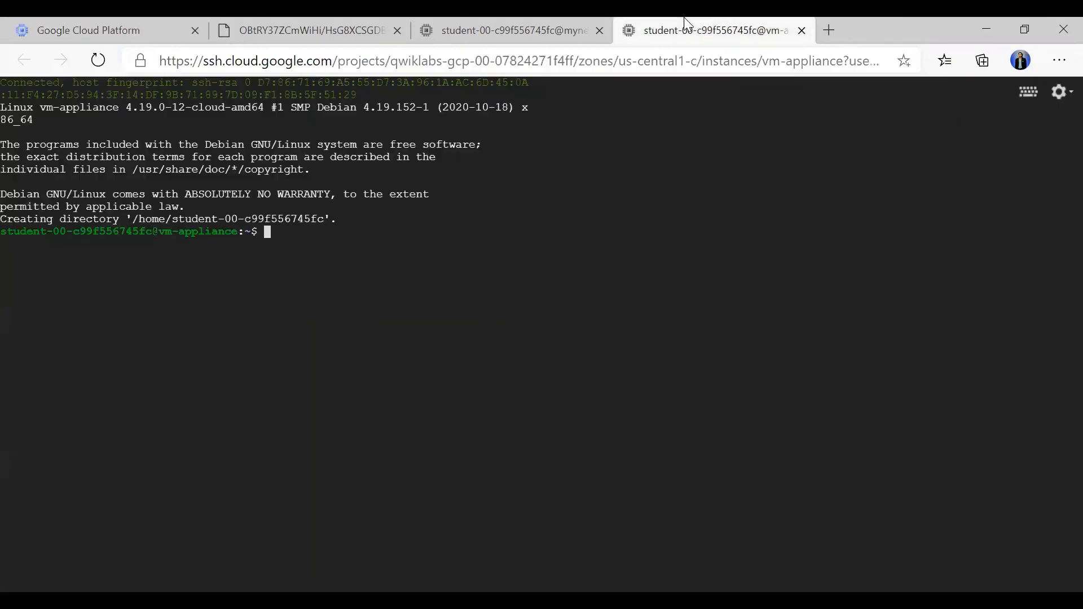
Try to ping mynet-eu-vm from vm-appliance with ping -c 3, checking the instance list and network diagram for the target.
double_click(220, 231)
left_click(296, 240)
type("ping -c 3")
left_click(62, 28)
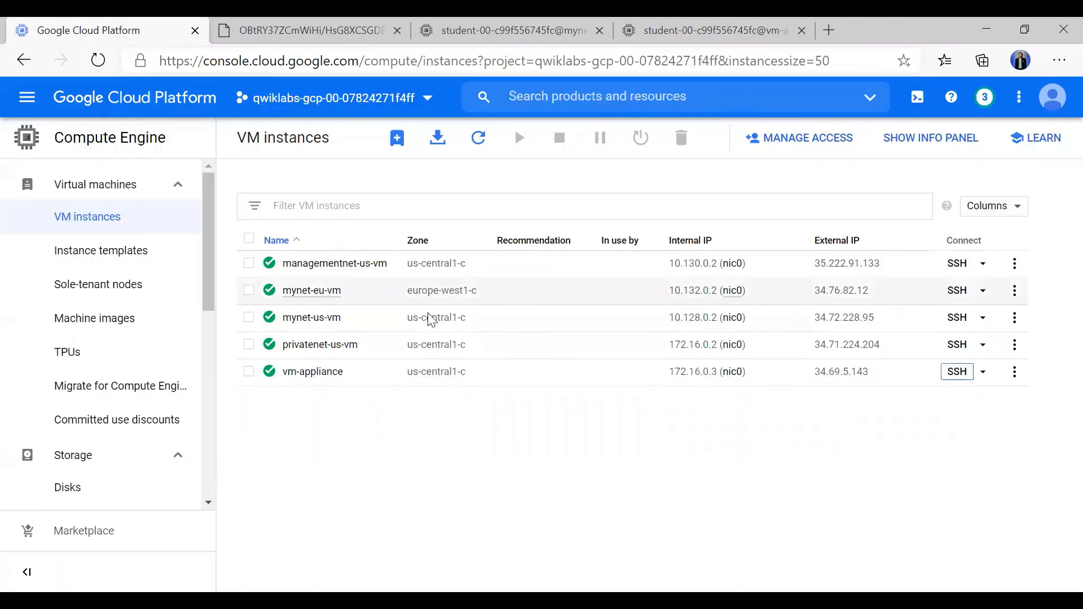
left_click(286, 18)
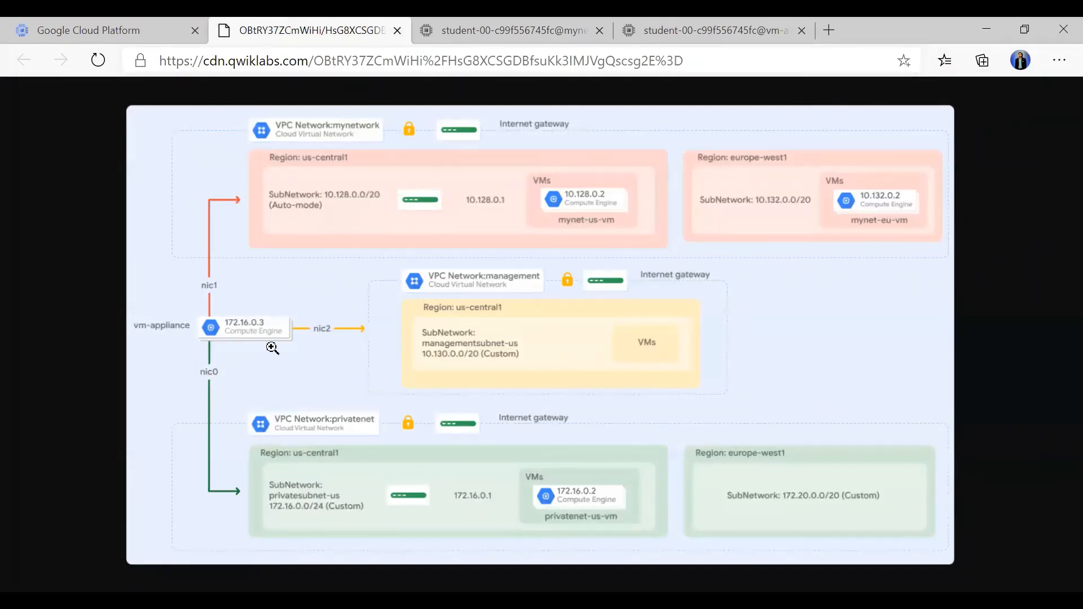
left_click(90, 18)
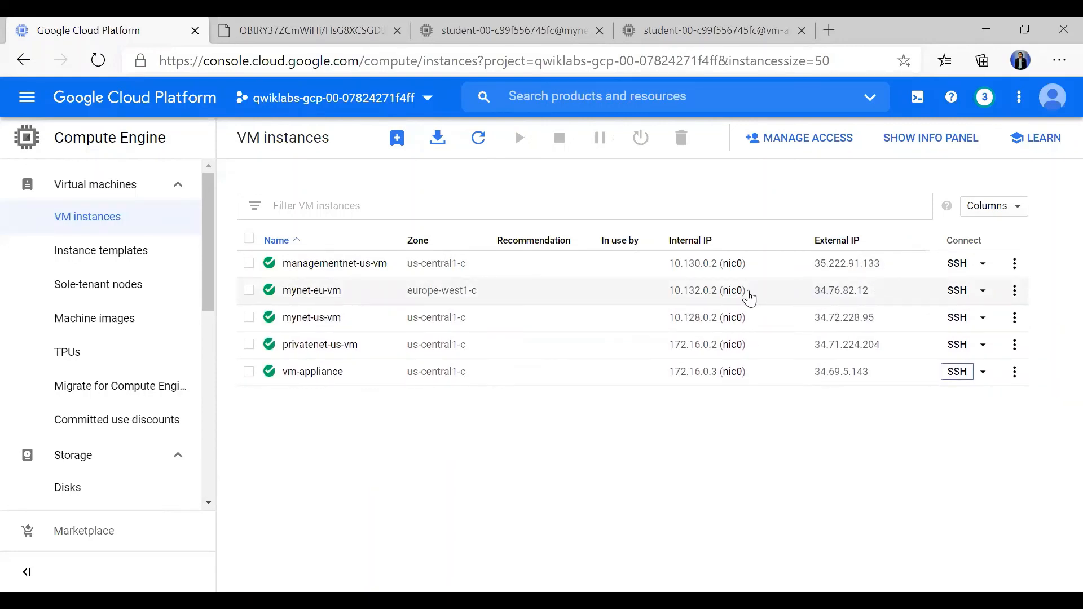
left_click(773, 293)
left_click(684, 29)
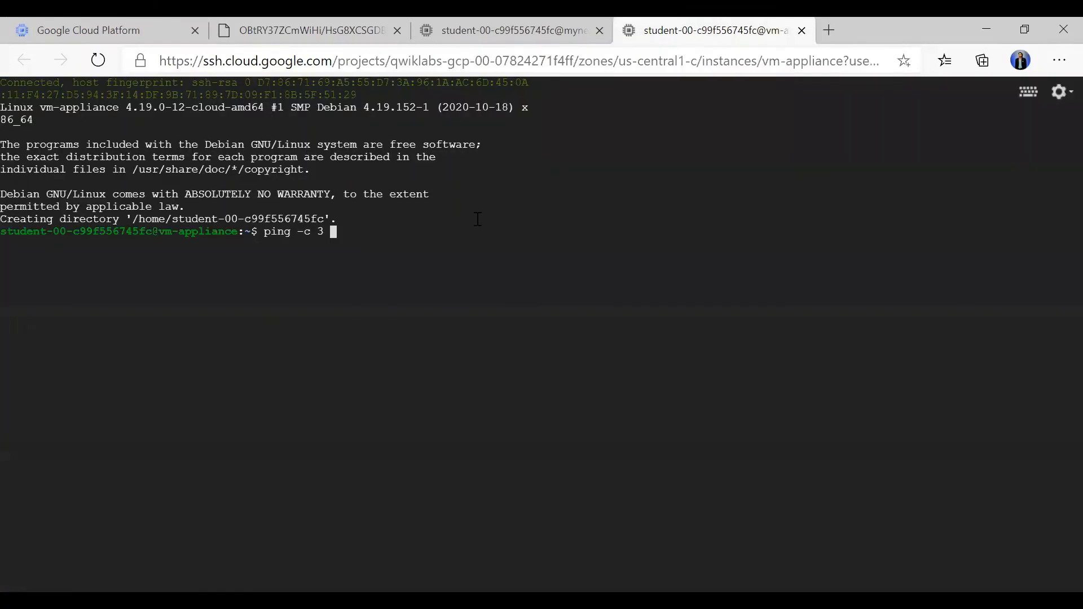
key("Return")
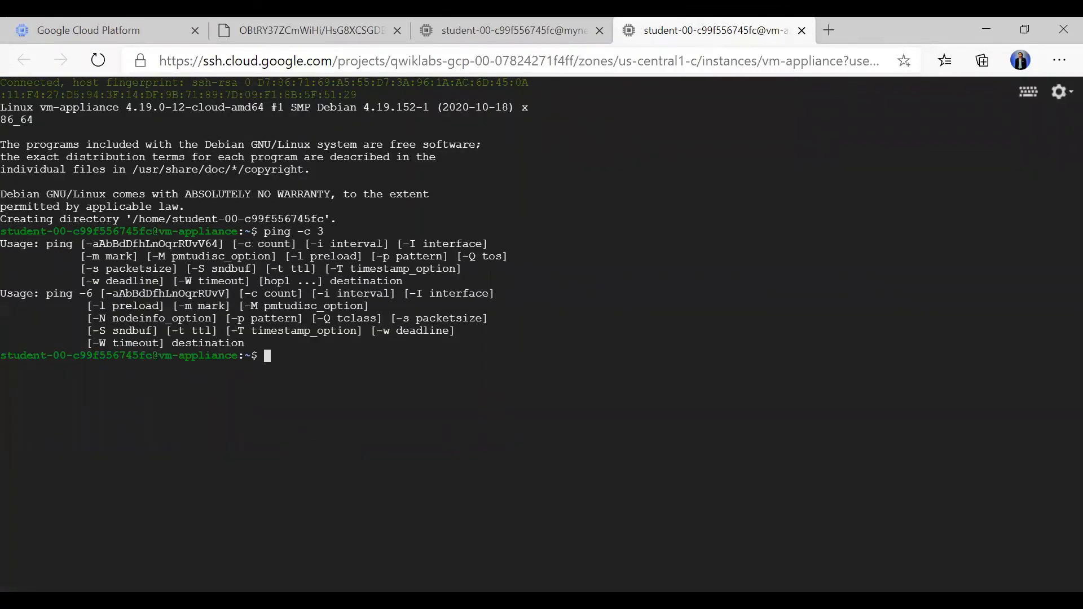
Copy the internal IP of mynet-eu-vm and run ping -c 3 10.132.0.2 in the vm-appliance session.
type("ping -c 3")
left_click(107, 29)
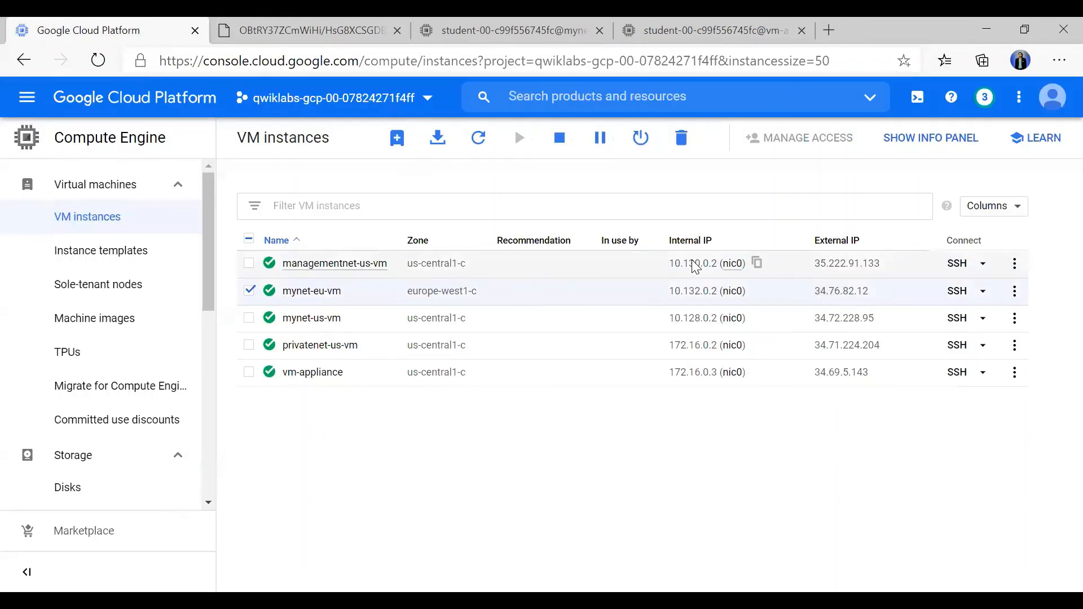
left_click(756, 290)
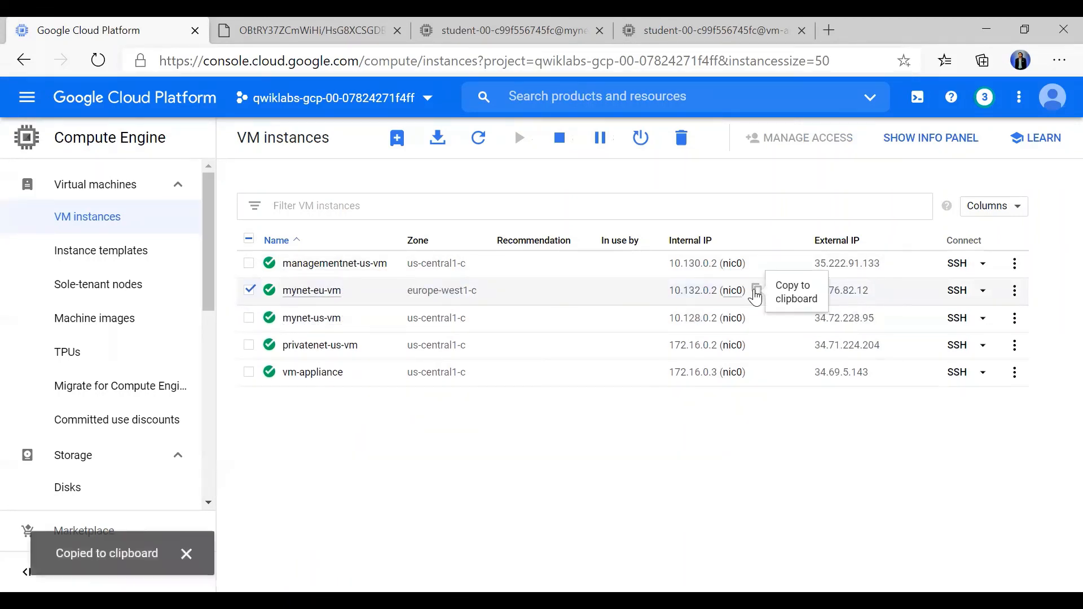
left_click(686, 31)
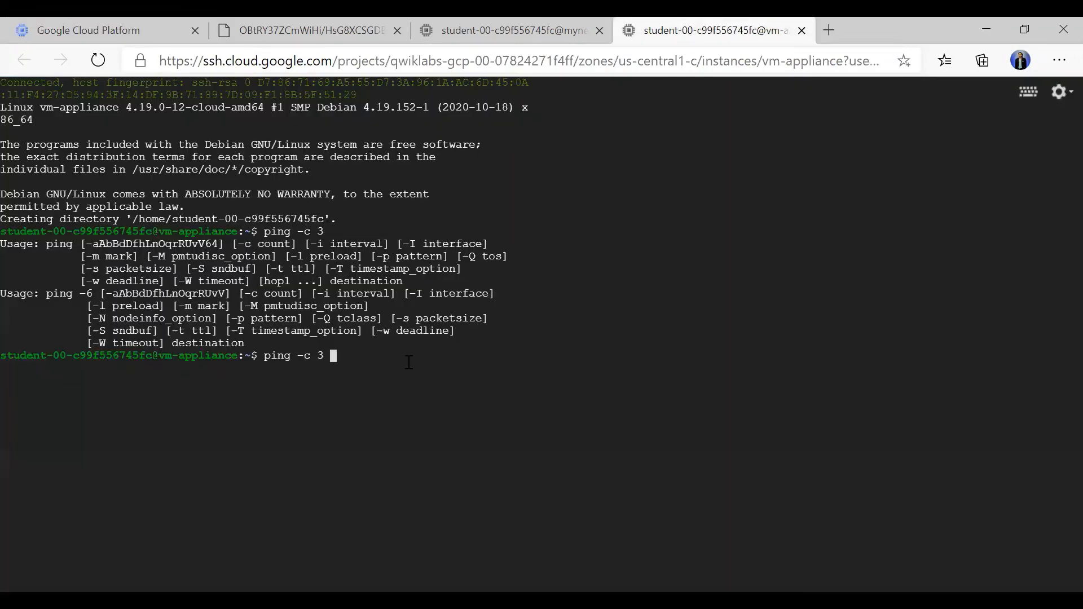
key("ctrl+v")
key("Return")
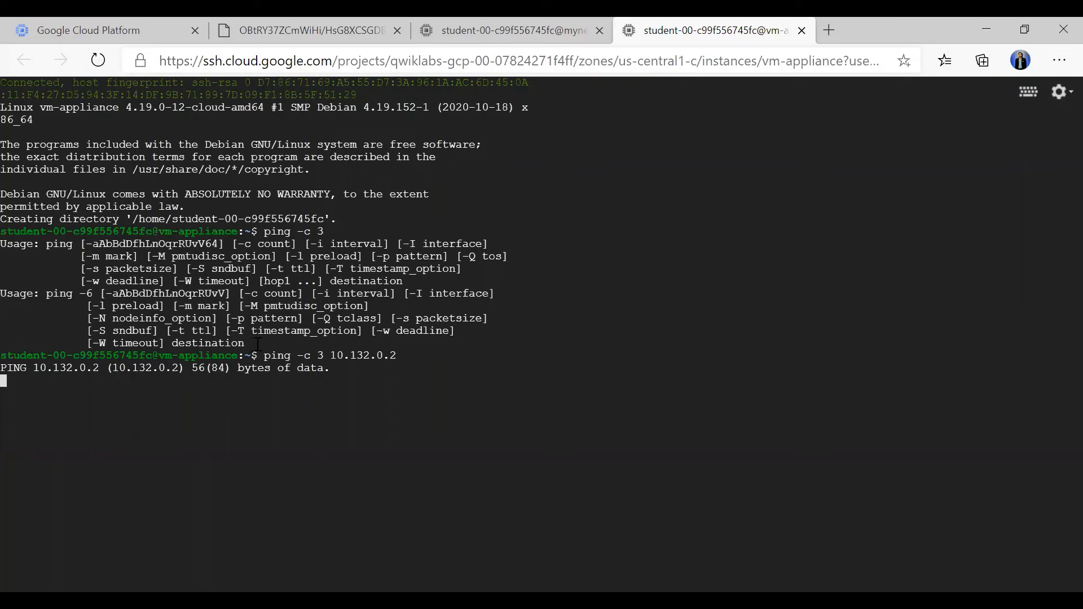
left_click_drag(252, 355, 320, 372)
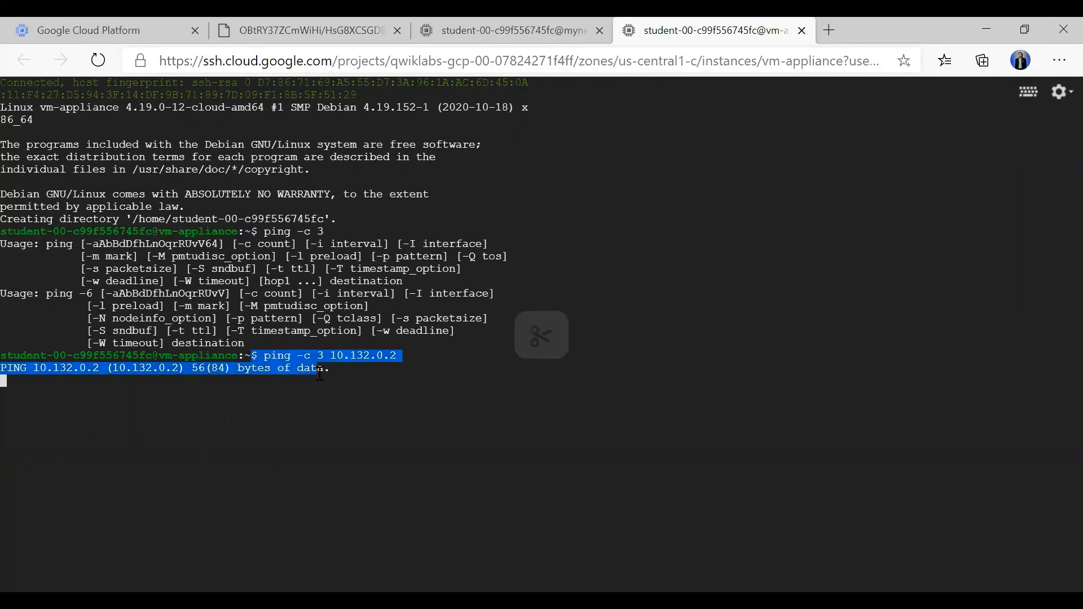
left_click(320, 372)
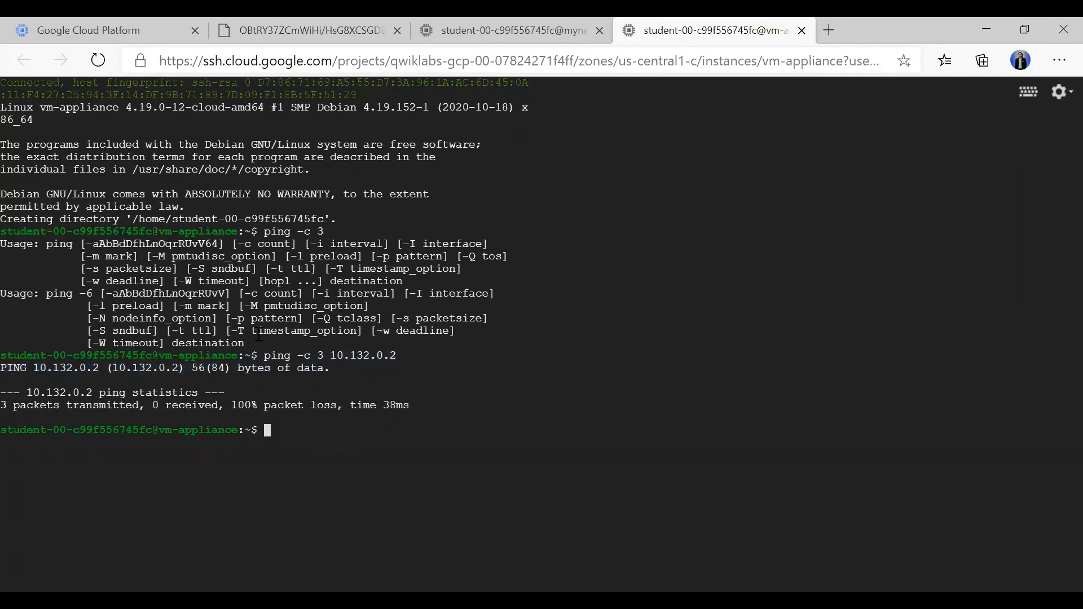
Examine the network, subnetwork and IP details of vm-appliance's interfaces nic0, nic1 and nic2.
left_click(85, 30)
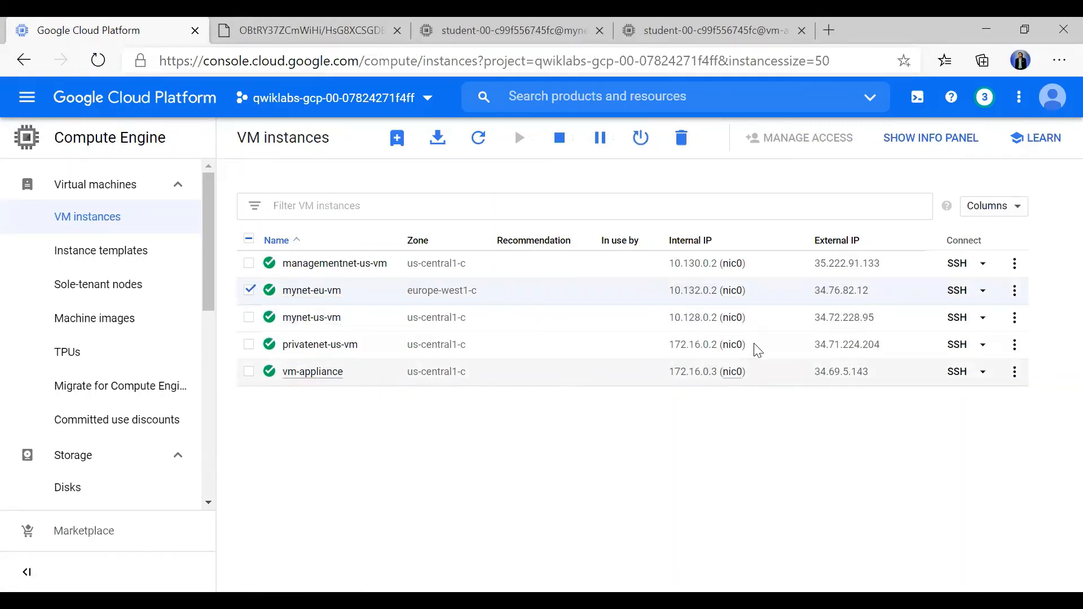
left_click(739, 374)
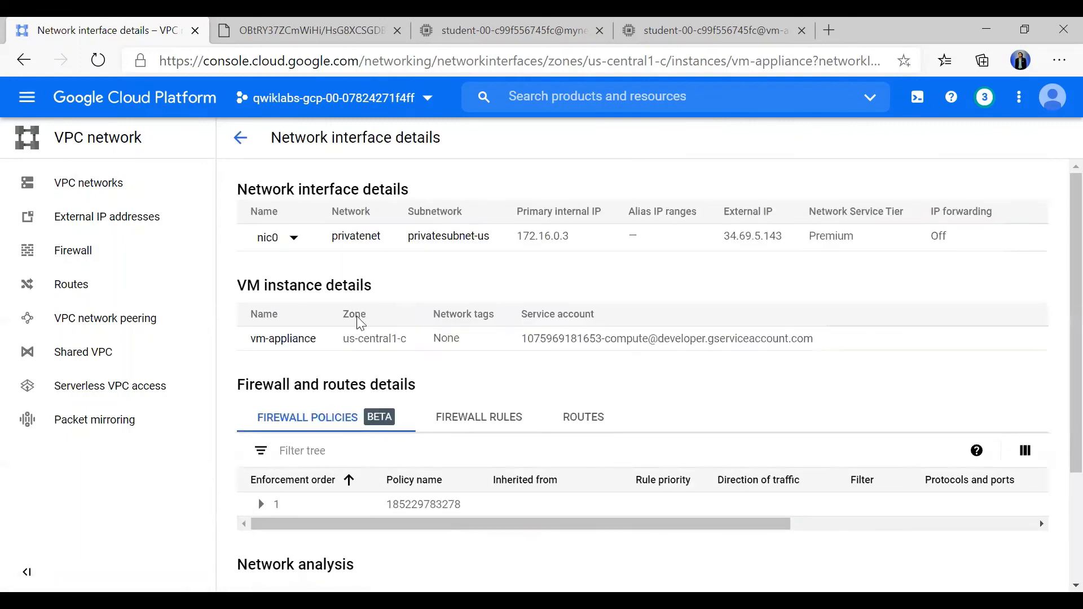
scroll(361, 323, "down", 1)
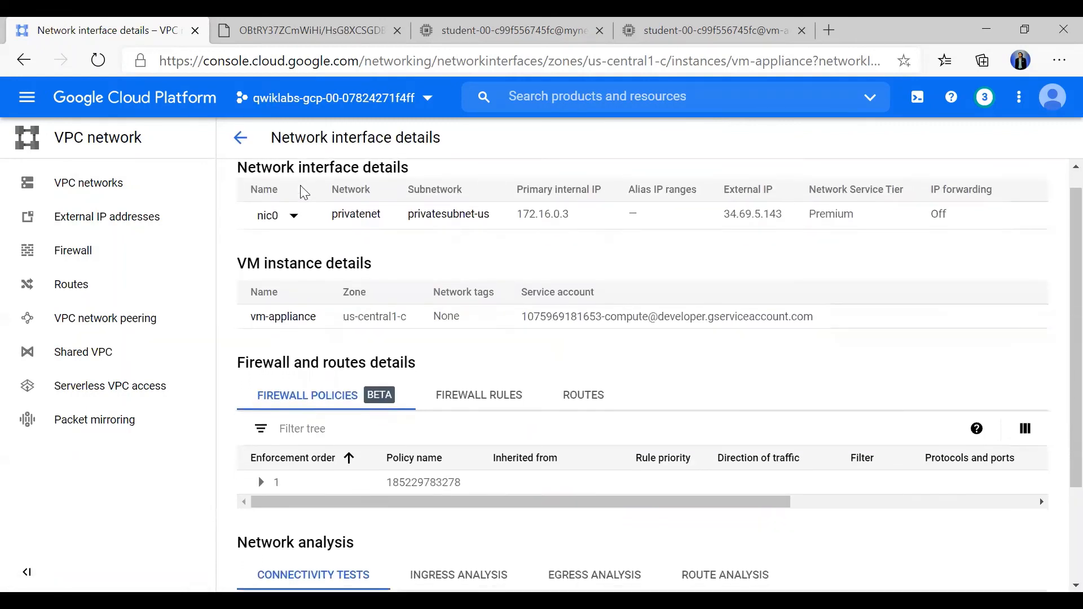
left_click(293, 216)
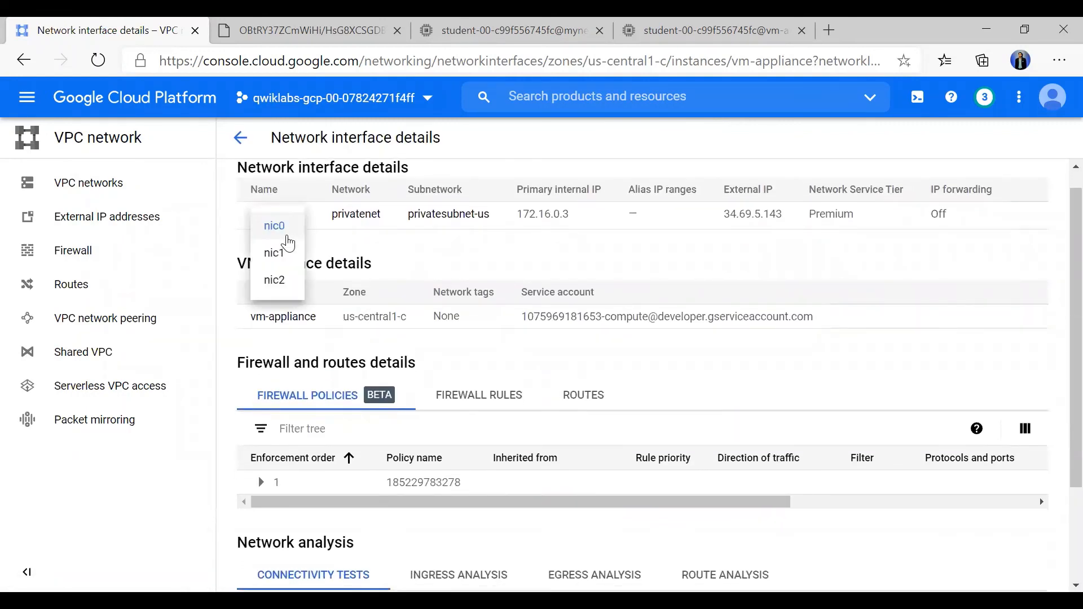
left_click(275, 261)
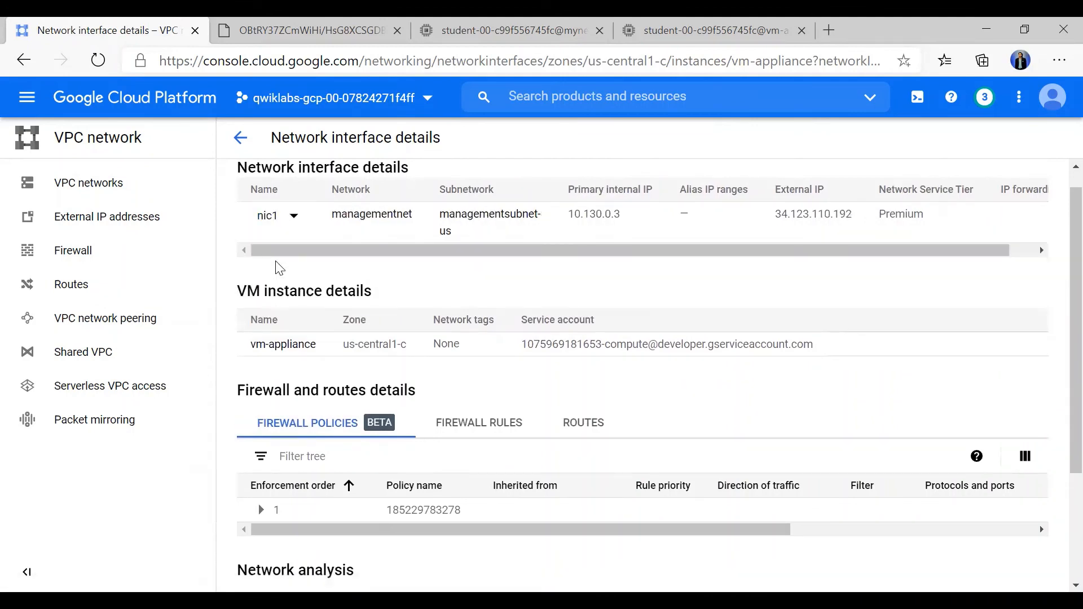
left_click(293, 223)
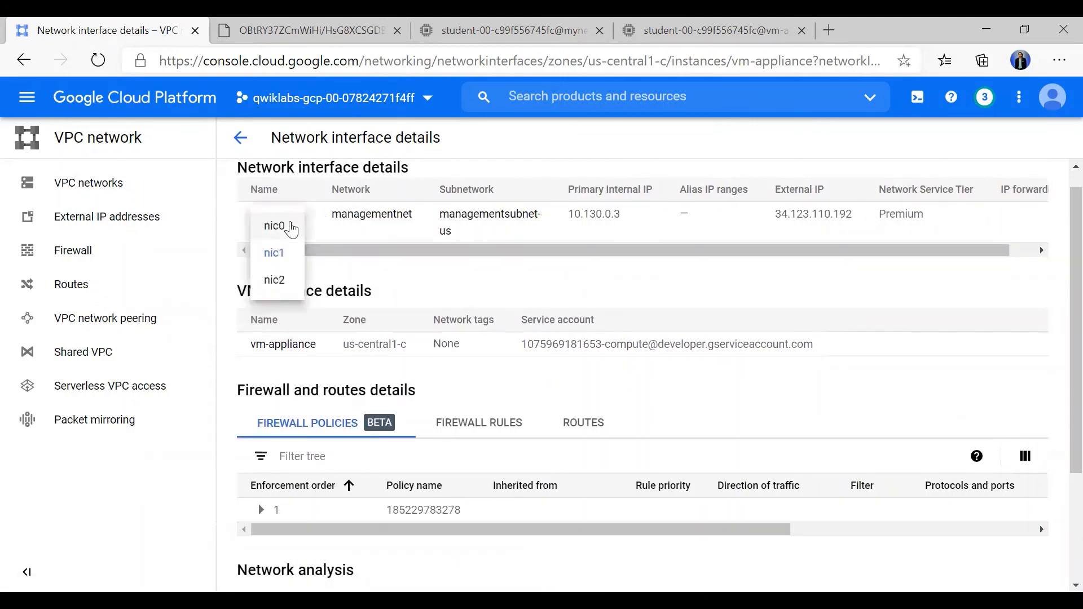
left_click(285, 280)
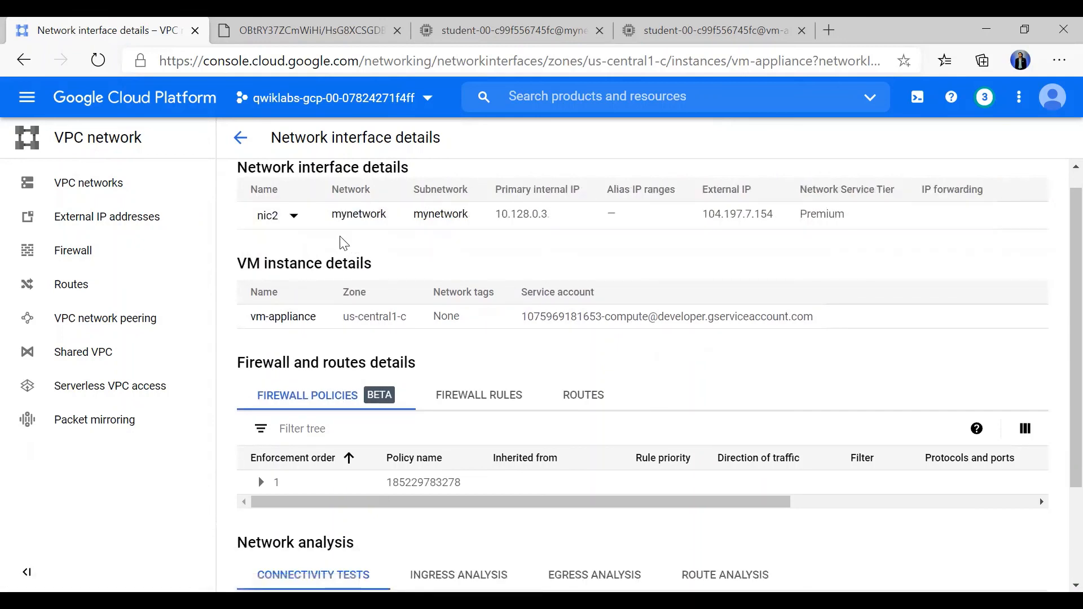
left_click(293, 216)
left_click(286, 252)
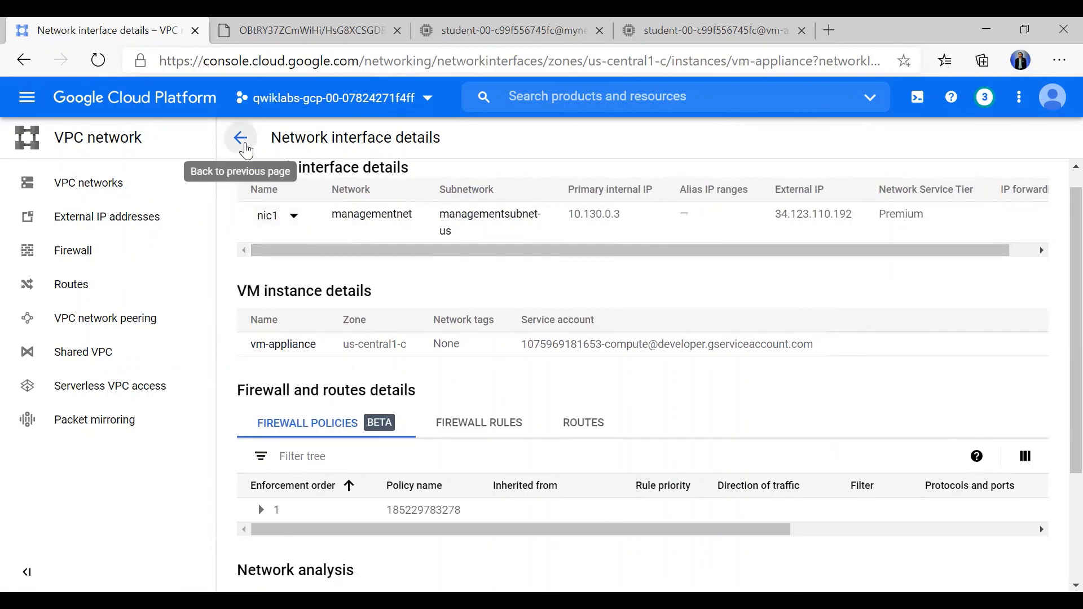
left_click(294, 217)
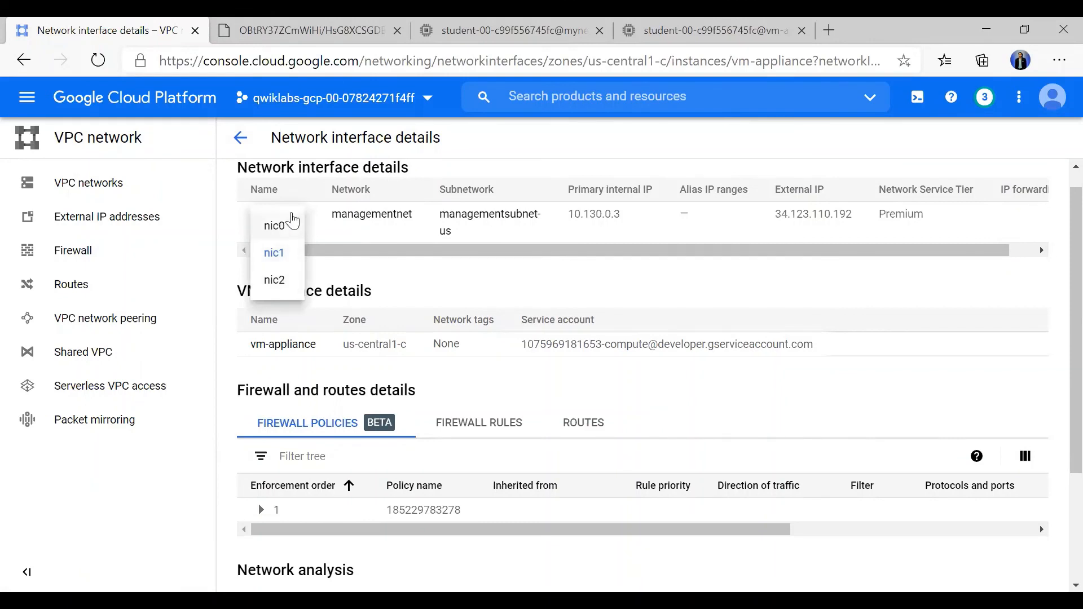
left_click(282, 280)
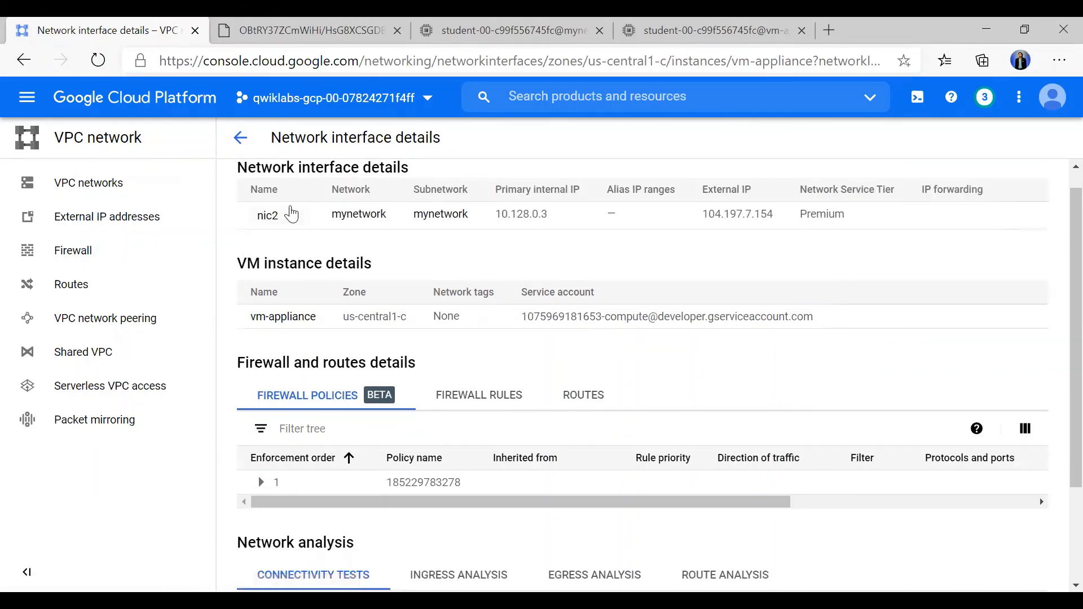
Repeat ping -c 3 10.132.0.2 in the vm-appliance session.
left_click(723, 25)
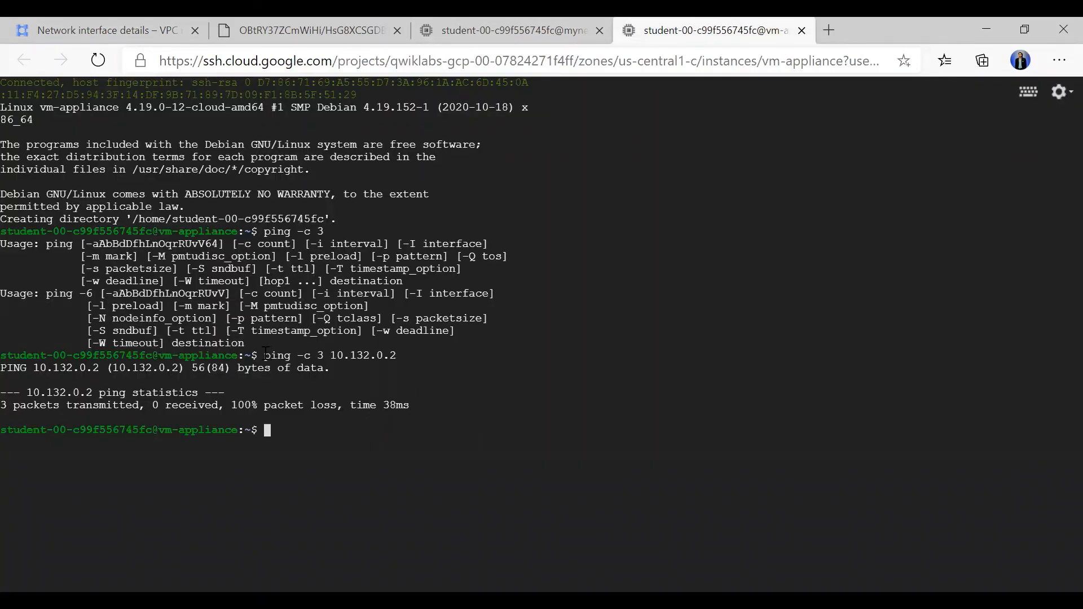
left_click_drag(264, 356, 397, 356)
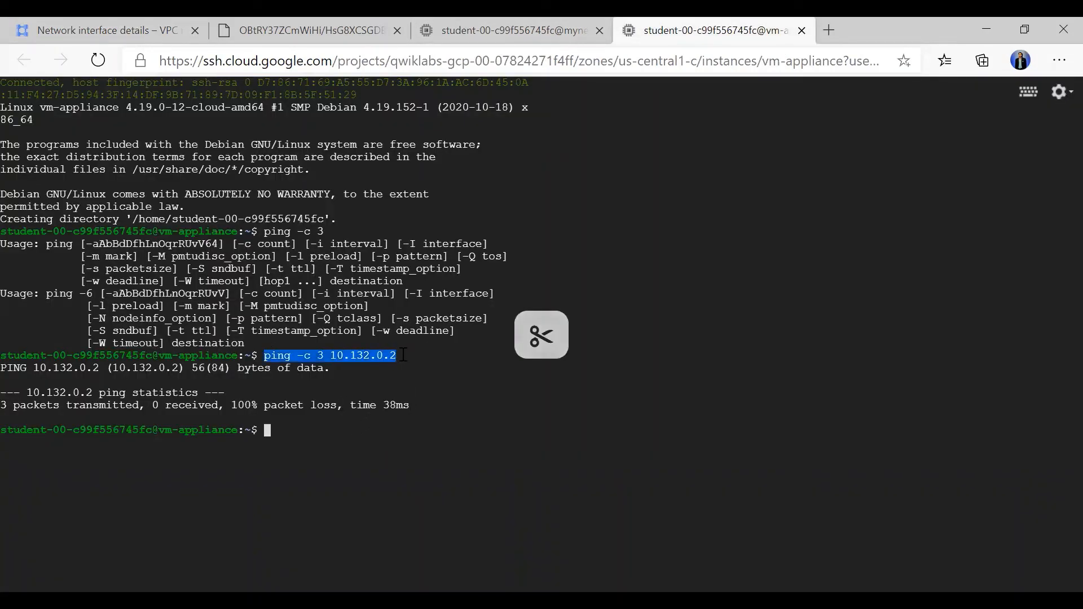
left_click(299, 437)
key("ctrl+v")
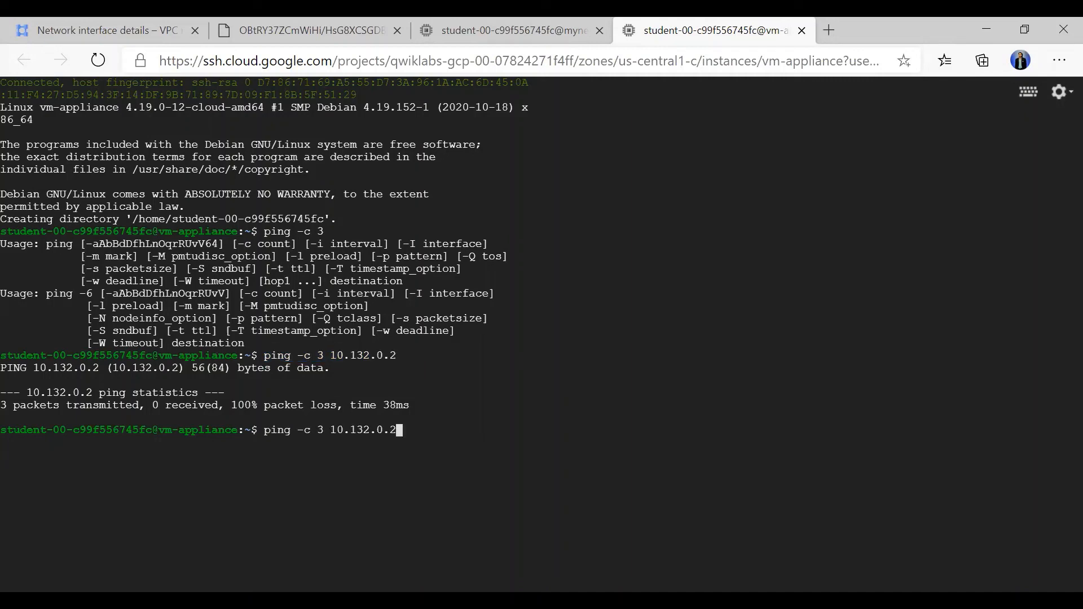
key("Return")
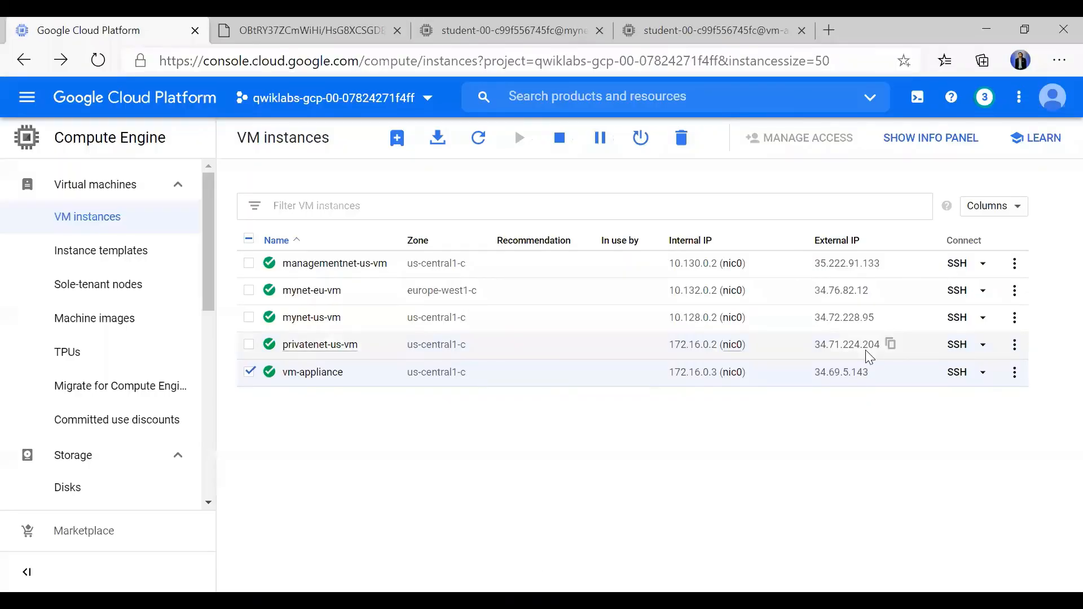
Review the ping and ip route output on vm-appliance against the instance list and the network diagram.
left_click(682, 25)
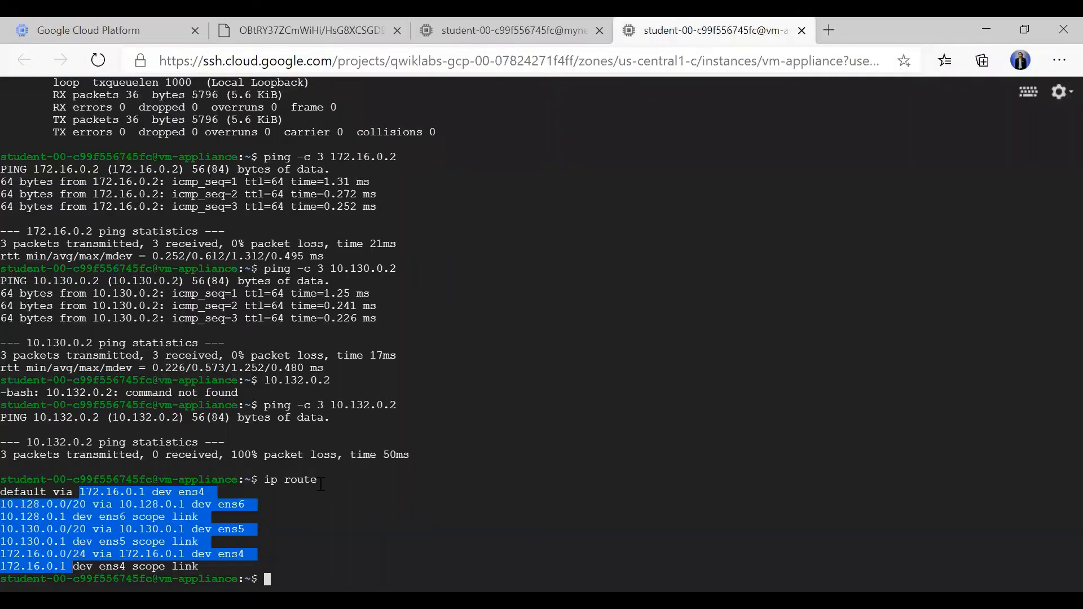
scroll(320, 484, "up", 20)
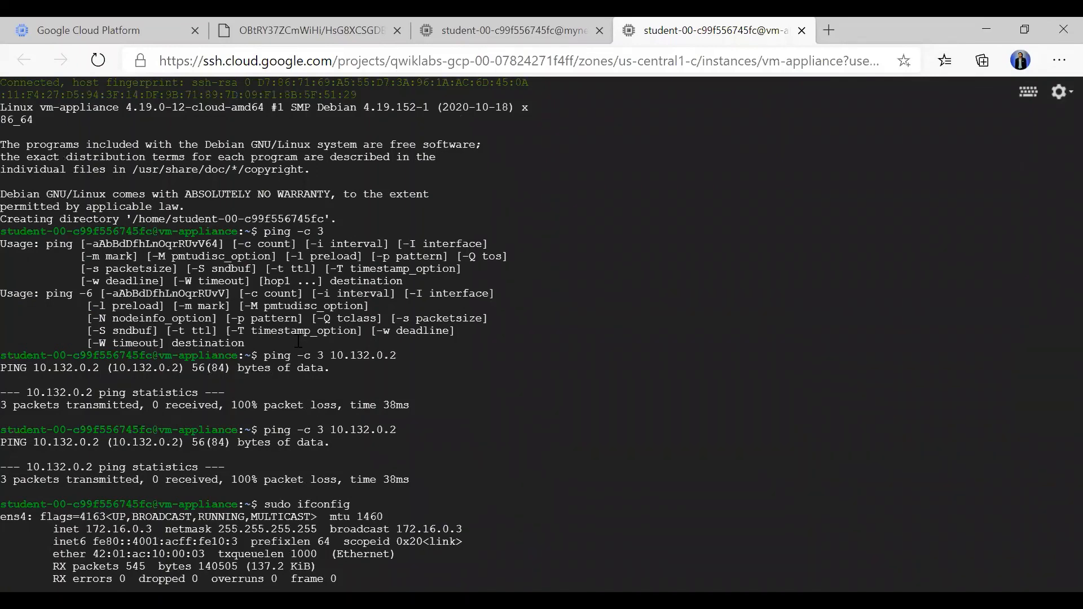
scroll(299, 342, "down", 15)
left_click(133, 24)
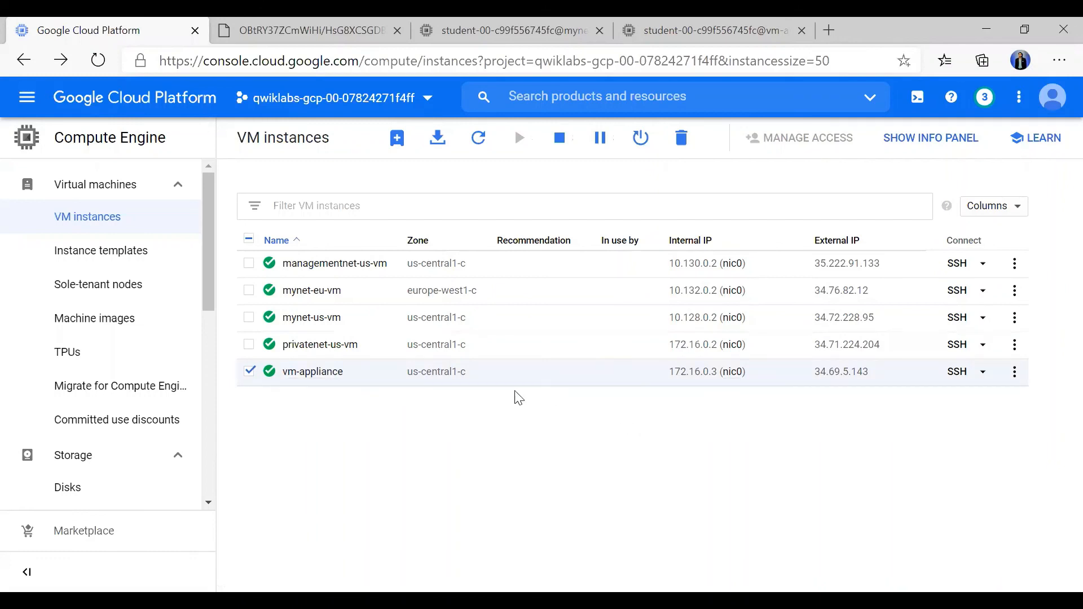
left_click(345, 25)
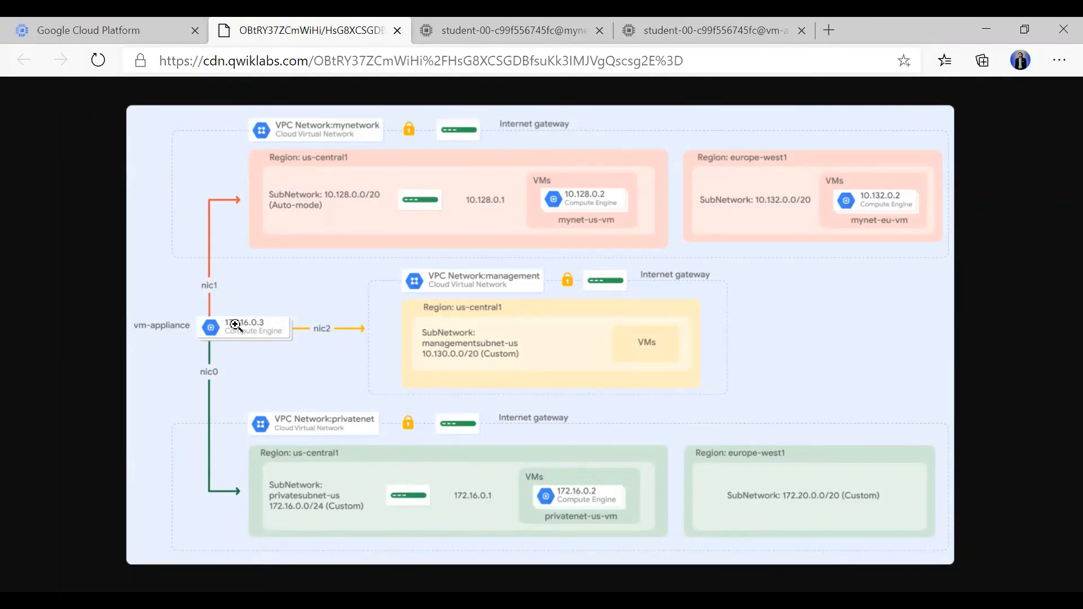
left_click(731, 26)
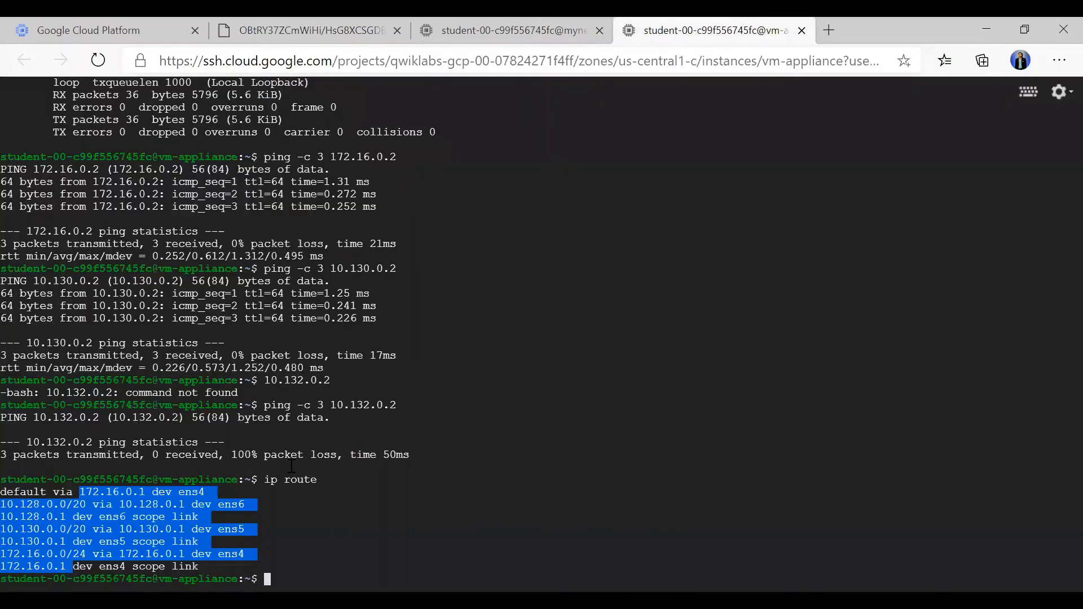
key("ctrl+c")
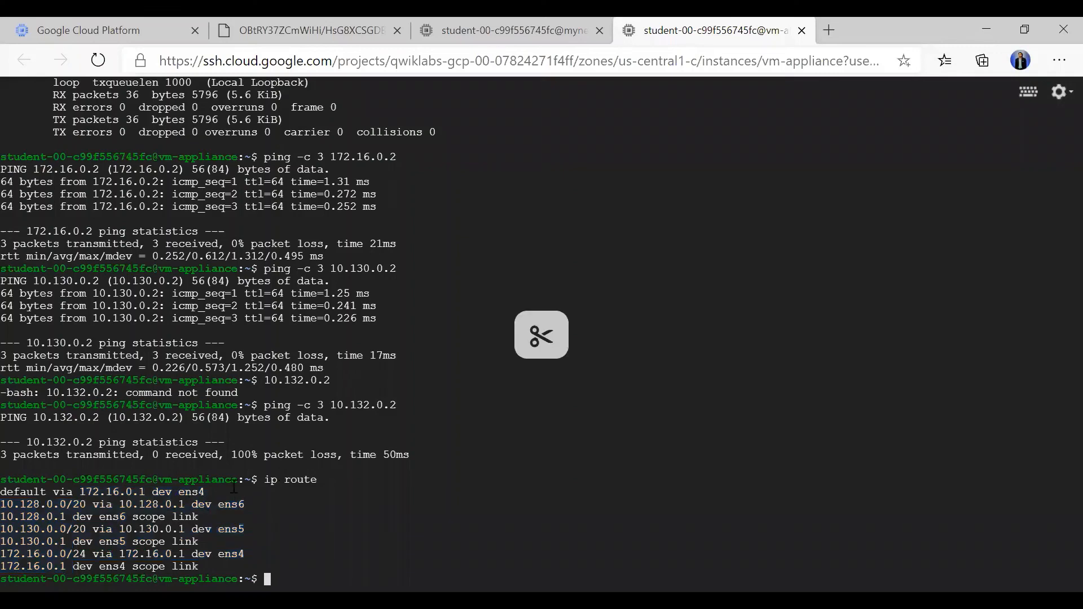
Compare the ip route entries on vm-appliance with the zones of the VM instances in the US region.
left_click_drag(259, 479, 299, 480)
left_click(84, 496)
left_click_drag(84, 496, 233, 560)
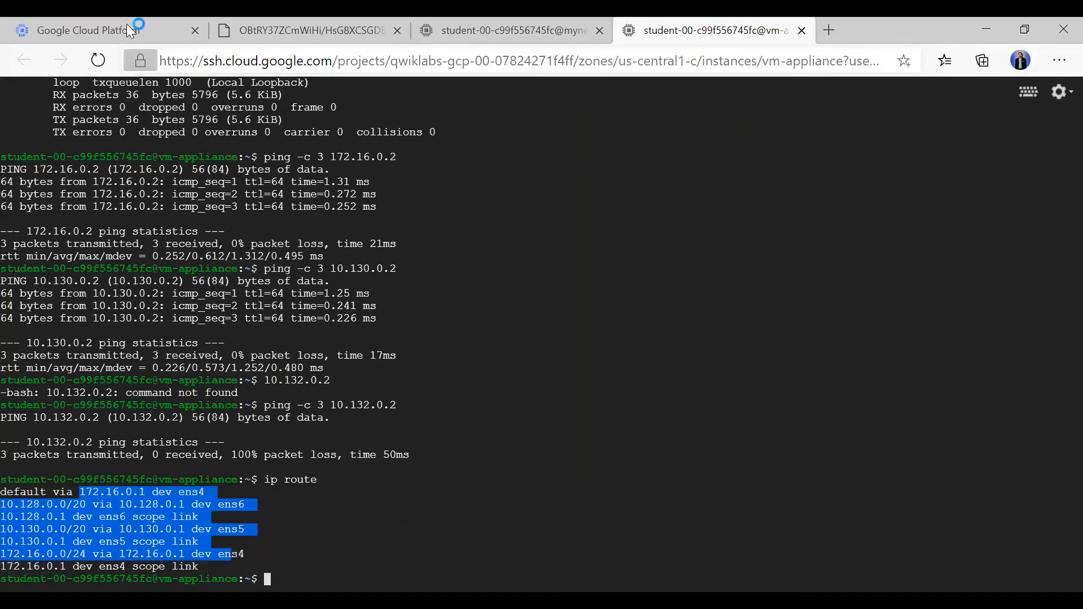
left_click(138, 60)
left_click(64, 28)
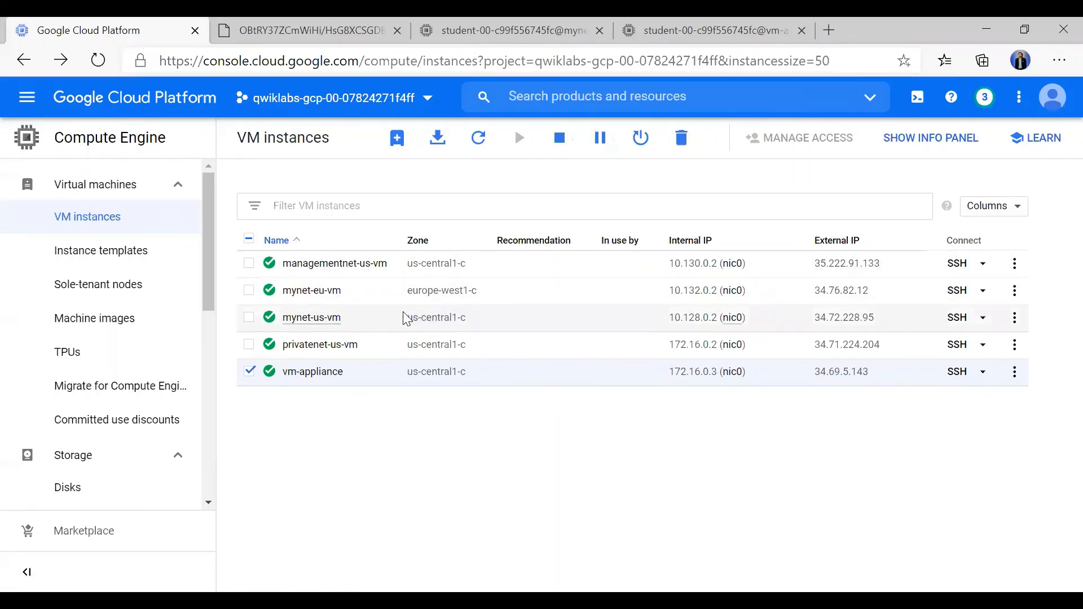
left_click_drag(407, 322, 459, 382)
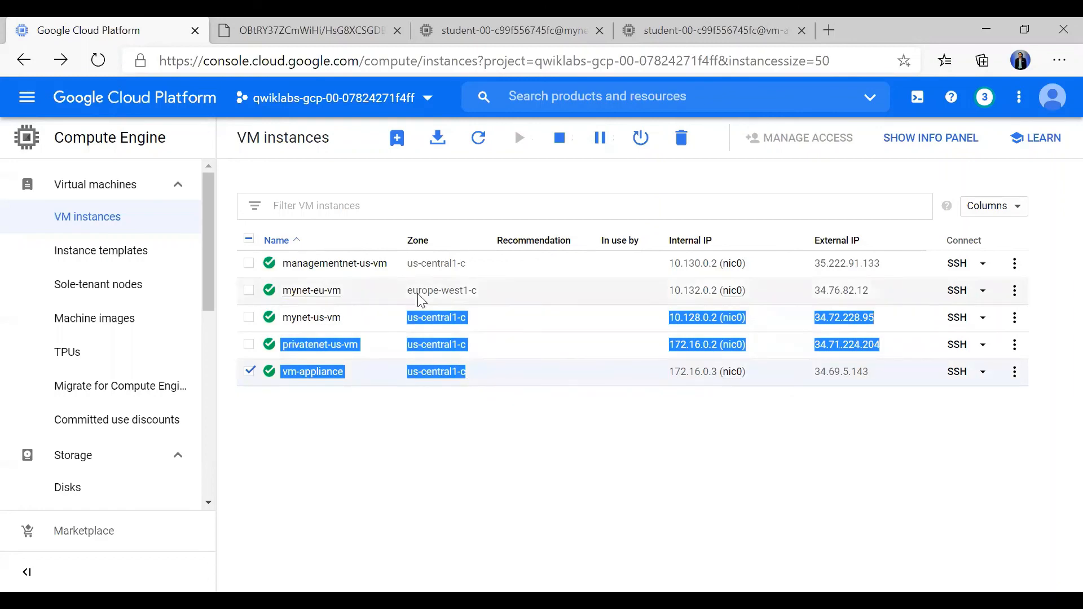
left_click_drag(405, 267, 470, 269)
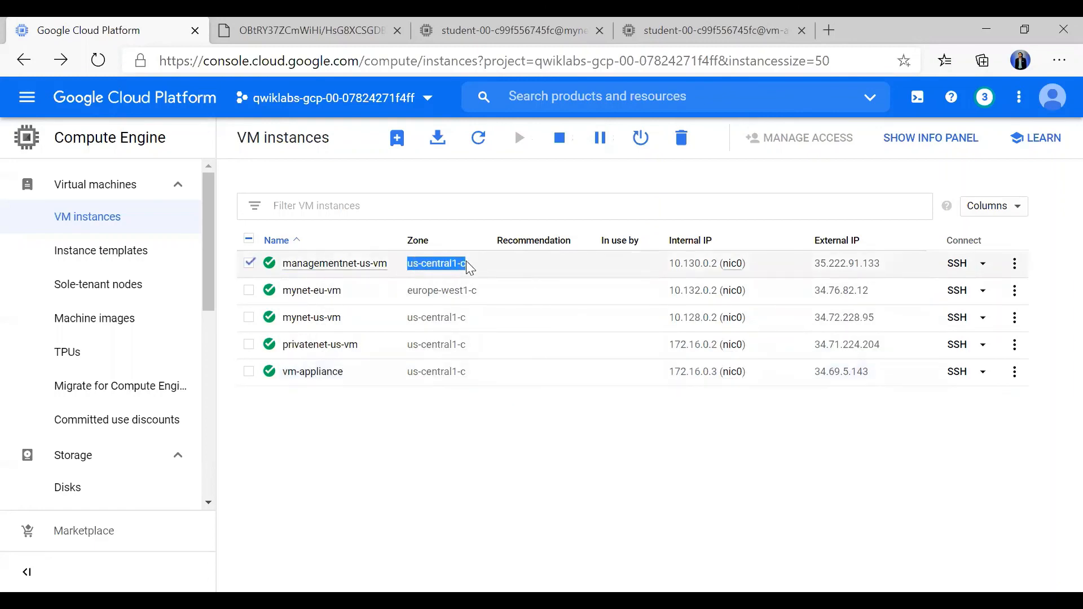
Review the sudo ifconfig output and the ping results for 172.16.0.2, 10.130.0.2 and 10.132.0.2 on vm-appliance.
left_click(649, 25)
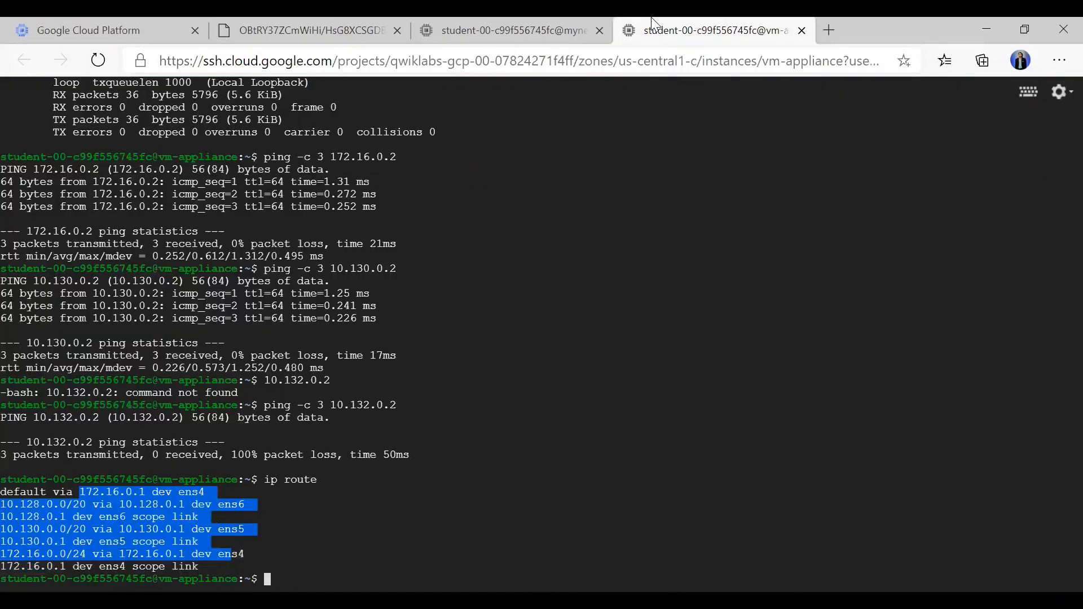
scroll(354, 326, "up", 5)
scroll(354, 326, "up", 5)
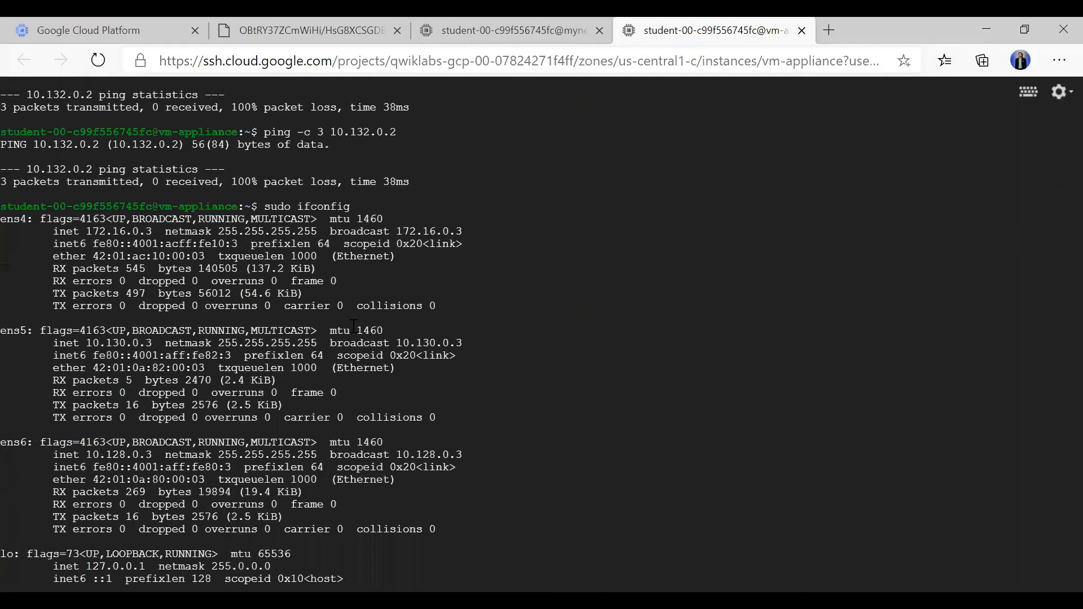
scroll(353, 326, "down", 10)
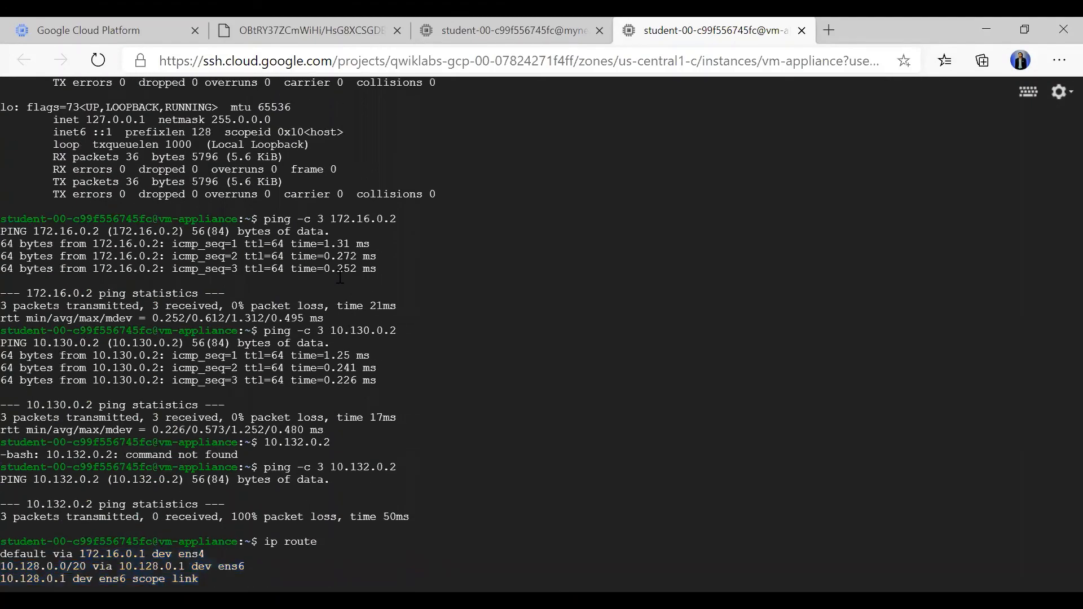
left_click_drag(265, 220, 364, 220)
left_click_drag(263, 443, 2, 443)
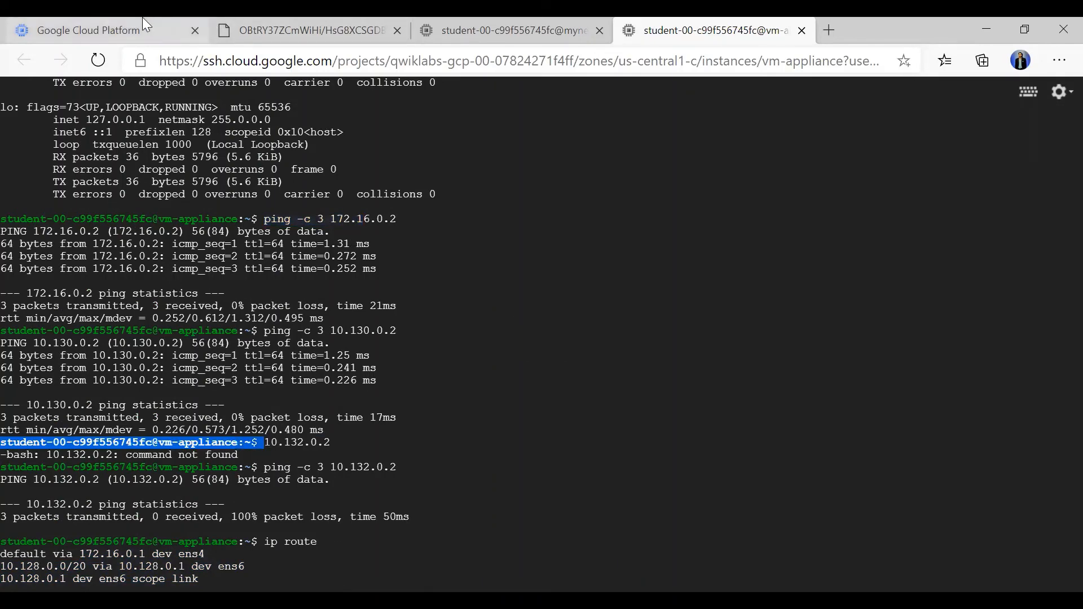
Check the zone and internal IP of mynet-eu-vm against the routing table of vm-appliance.
left_click(161, 24)
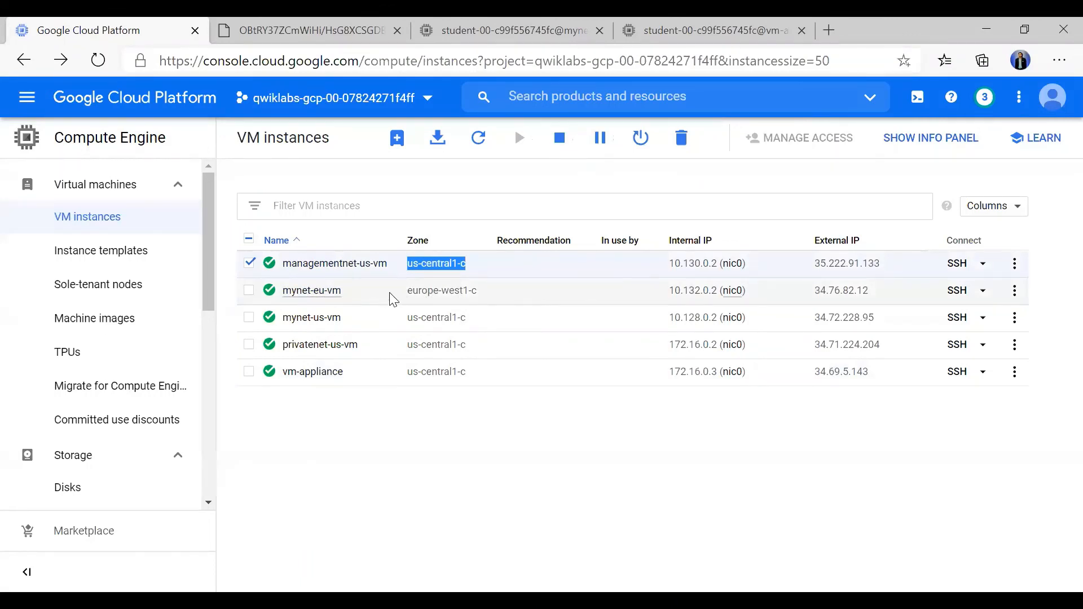
left_click_drag(397, 293, 479, 294)
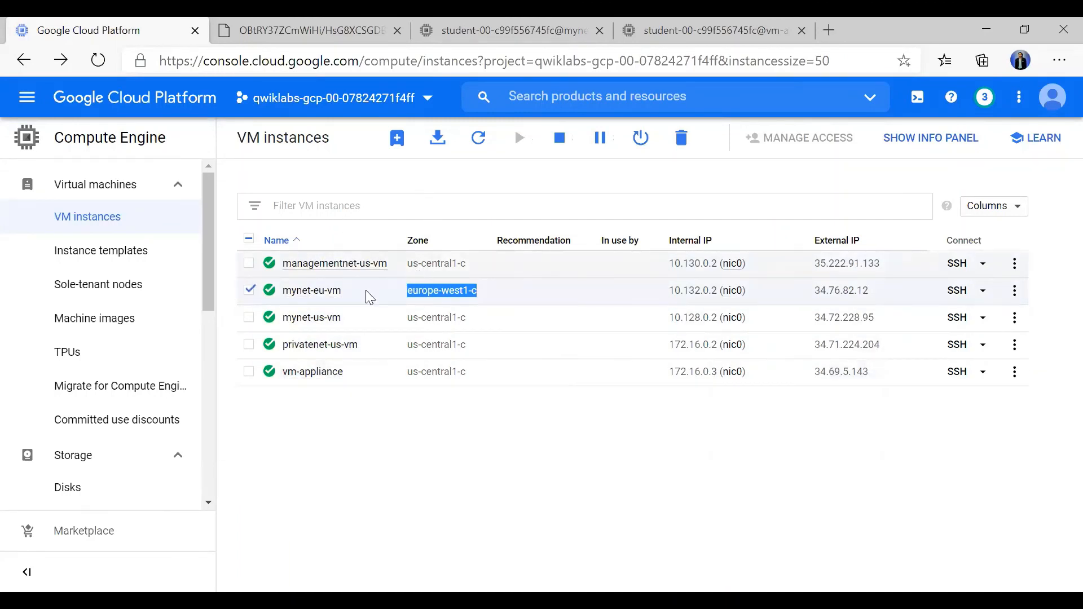
left_click(702, 26)
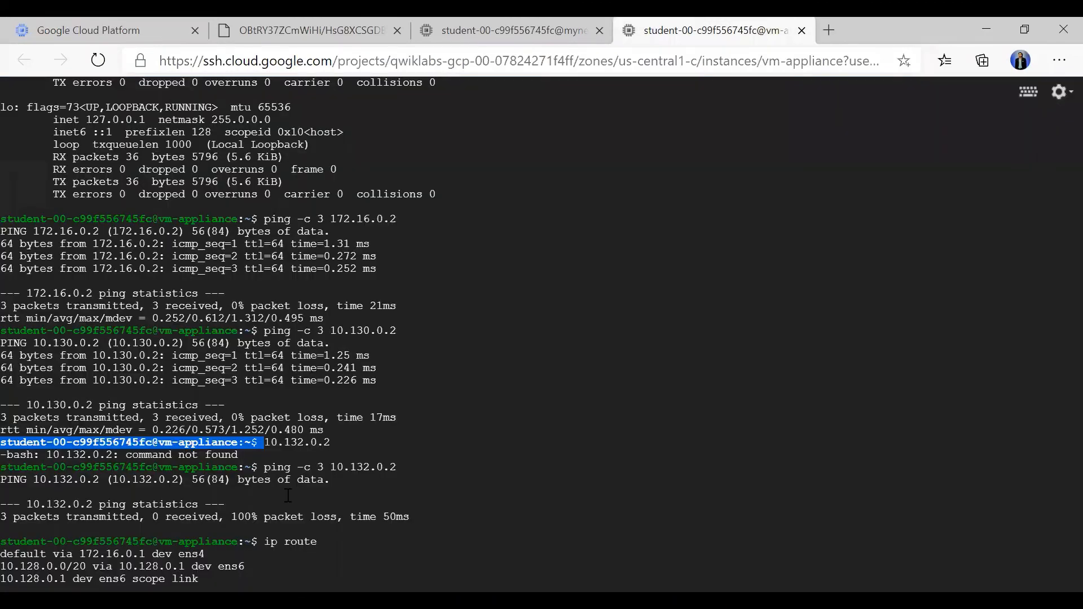
left_click(235, 564)
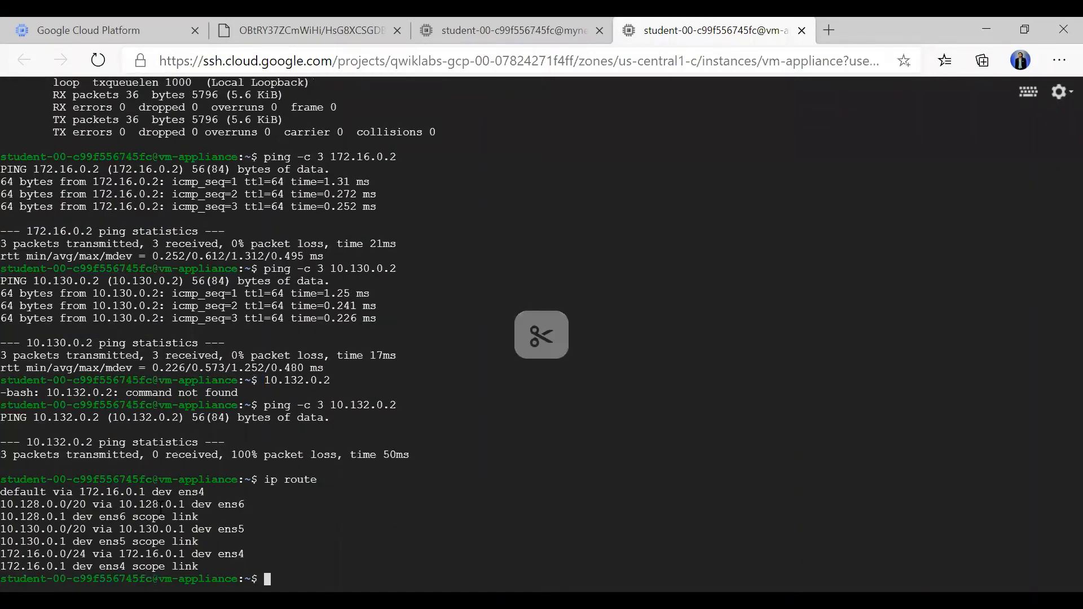
left_click(96, 26)
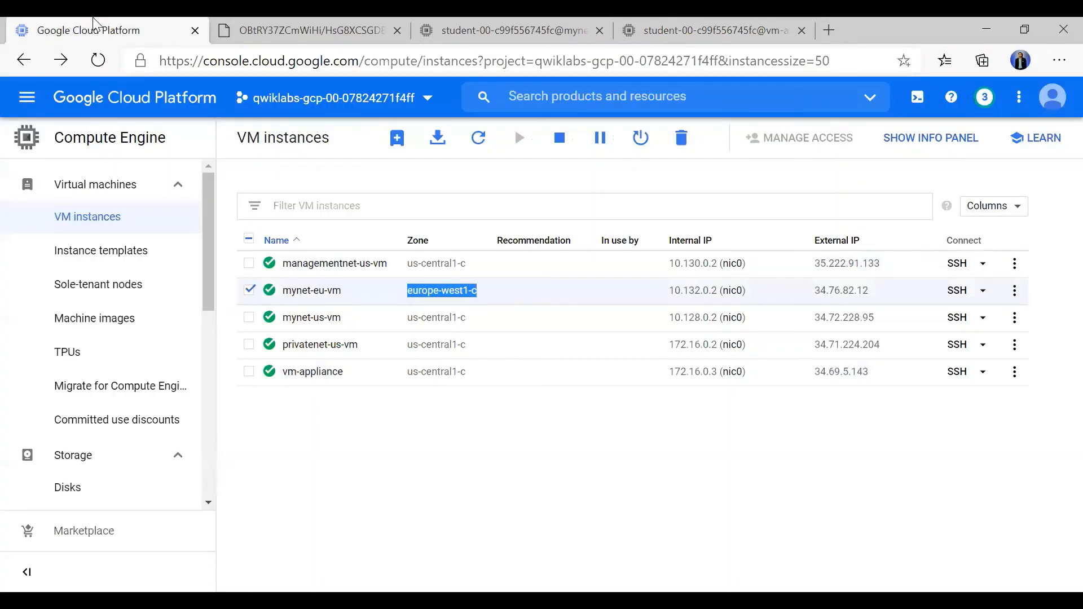
left_click(683, 20)
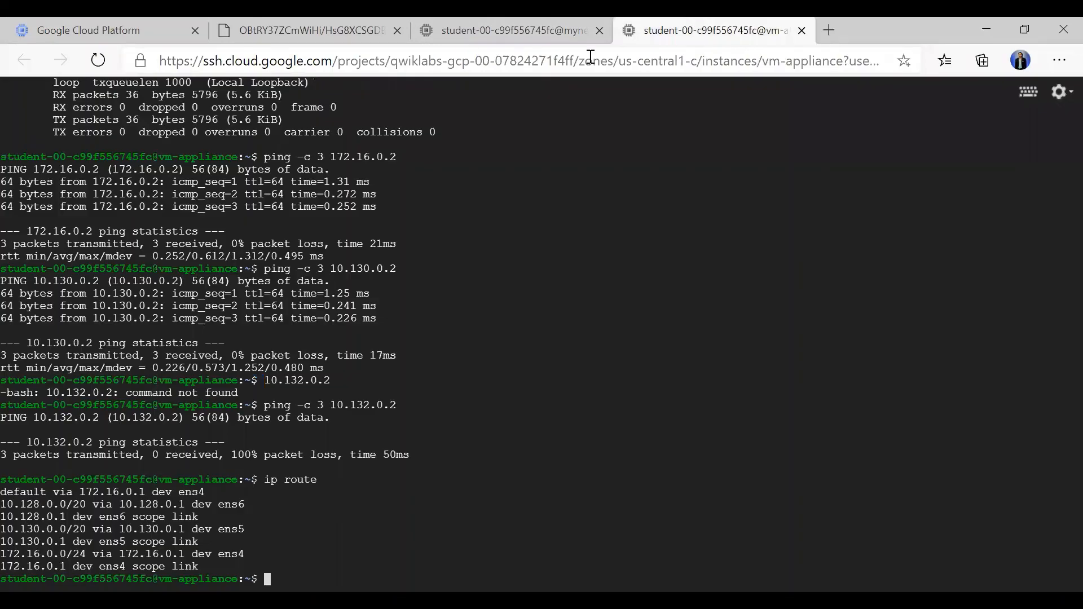
left_click(141, 19)
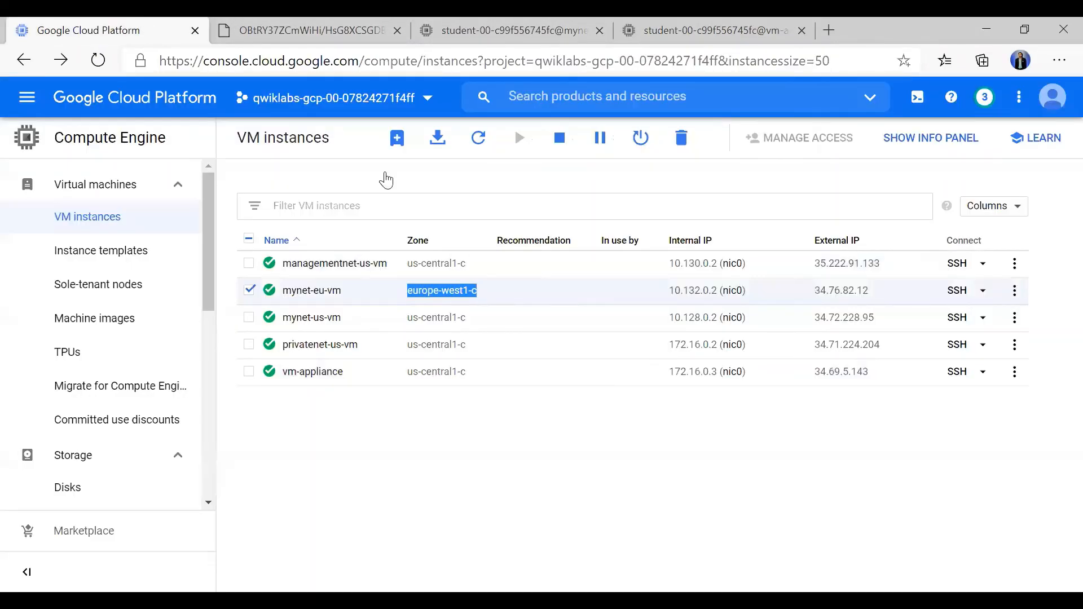